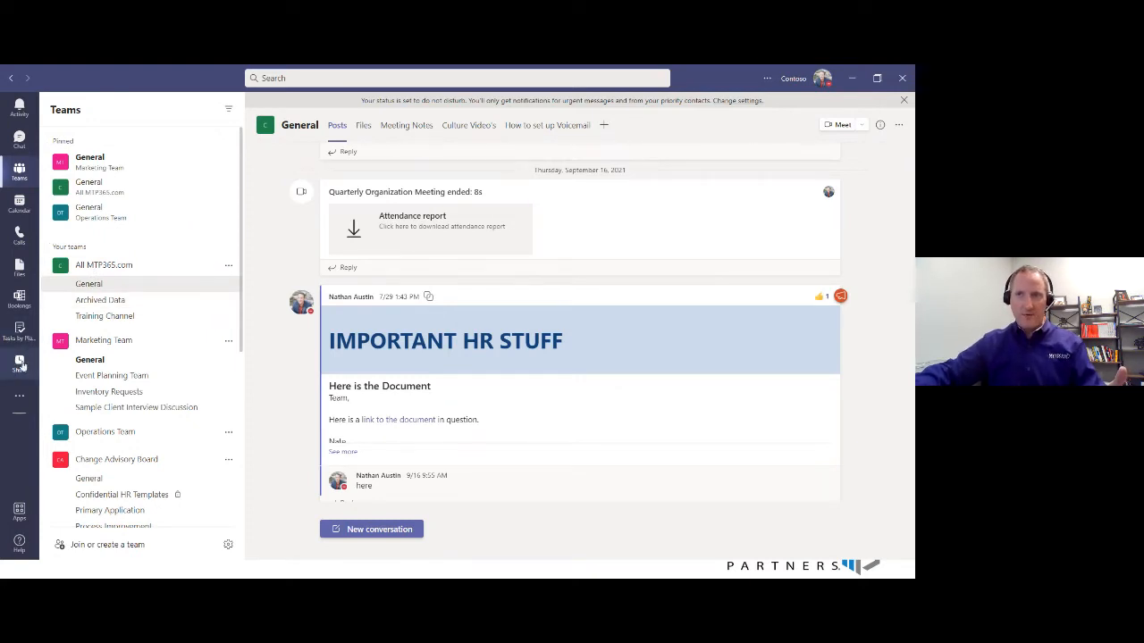
# - Unpin the Shifts app from the app bar, and reopen it from the other added apps
pyautogui.rightClick(22, 366)
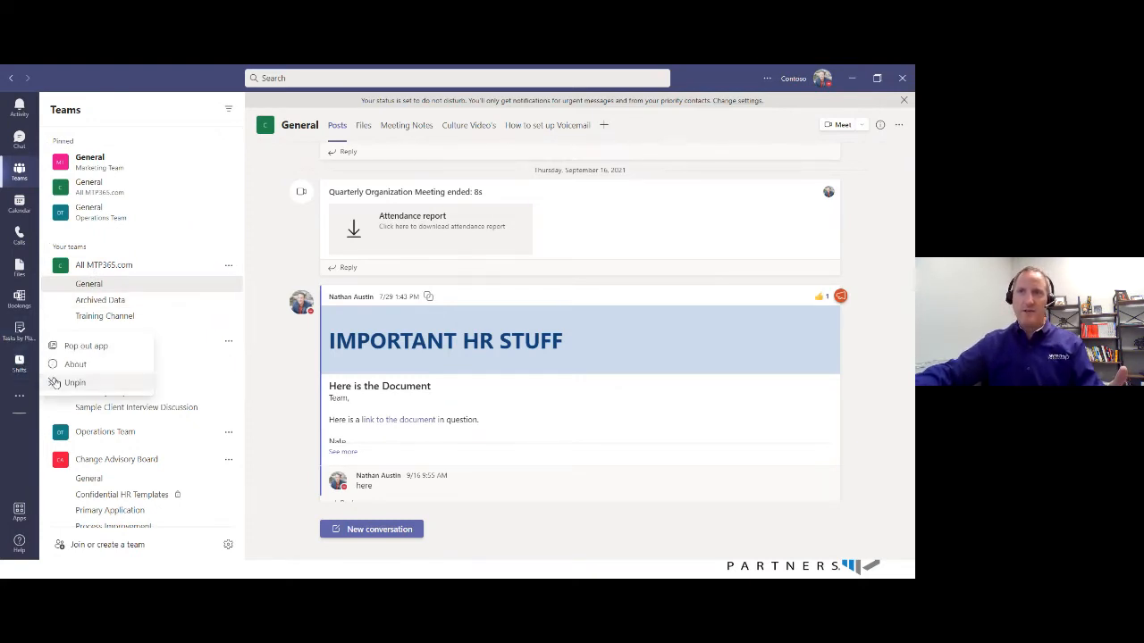
pyautogui.click(55, 383)
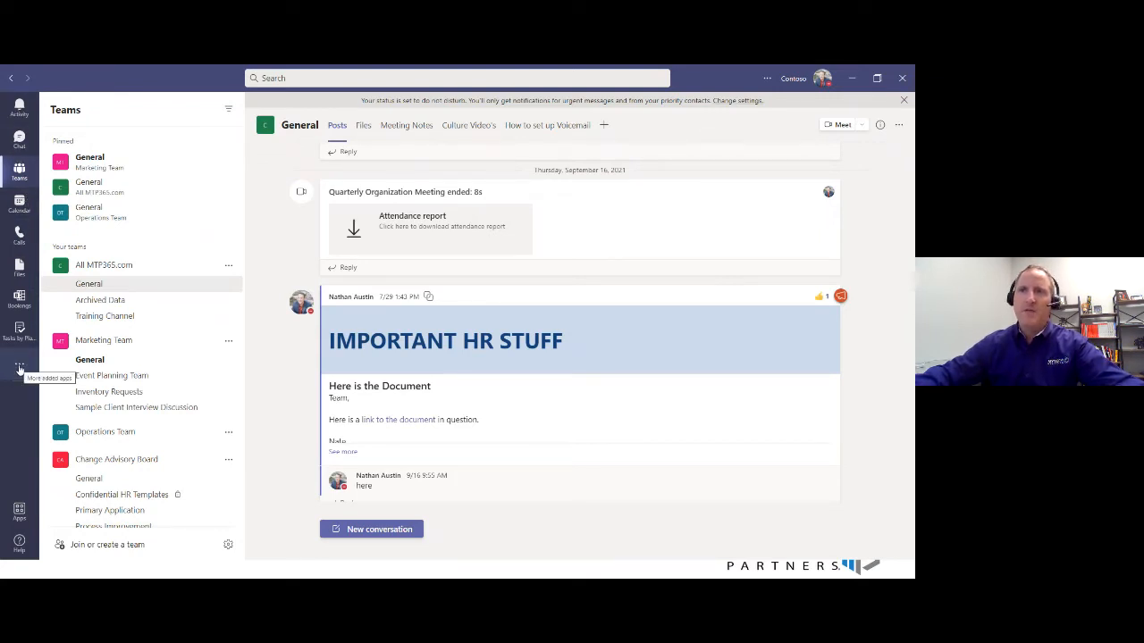
pyautogui.click(19, 369)
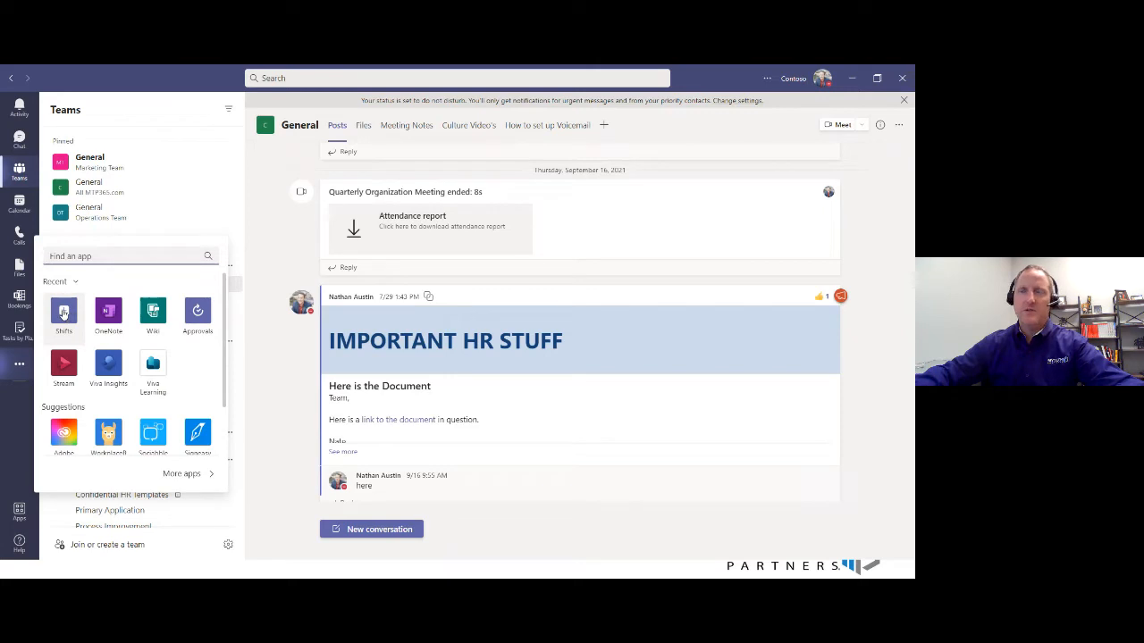
pyautogui.click(64, 314)
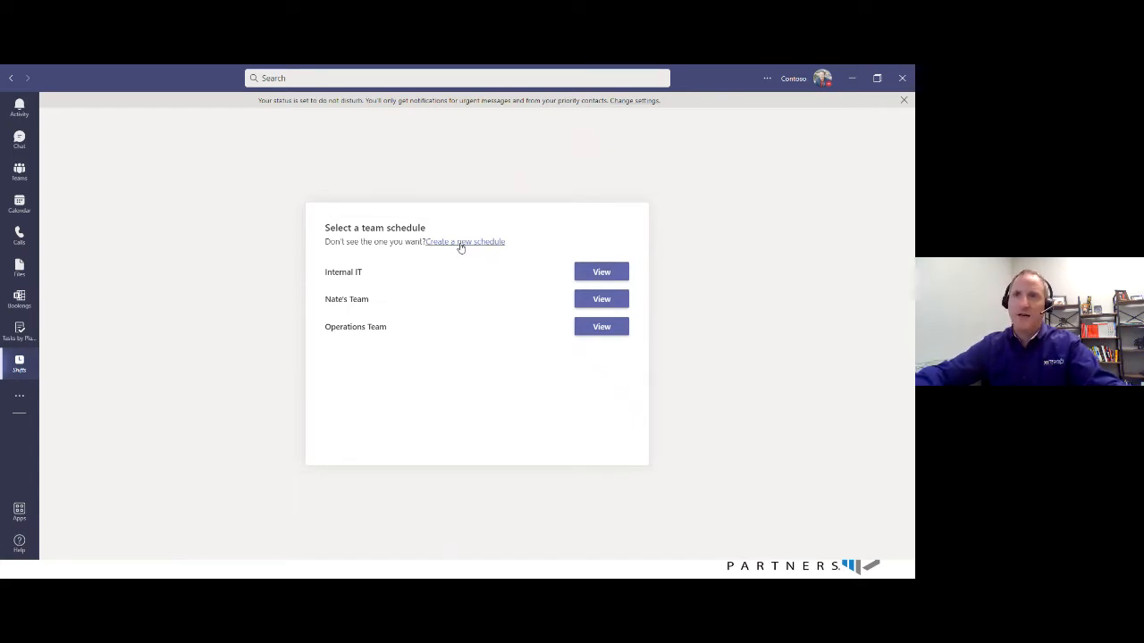
pyautogui.click(23, 401)
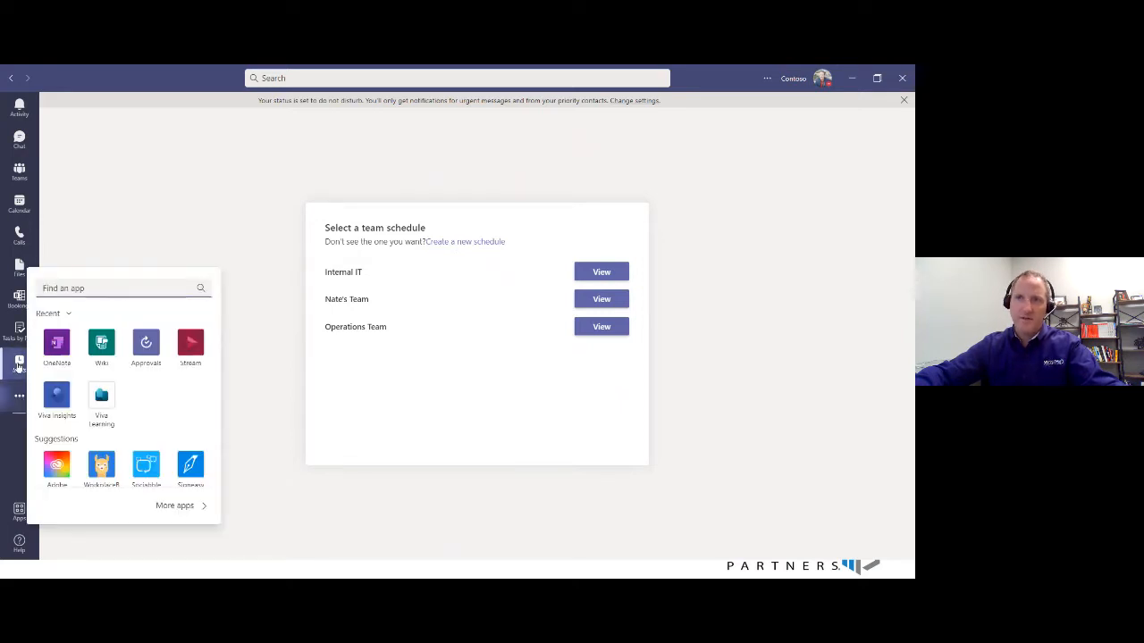
pyautogui.click(21, 366)
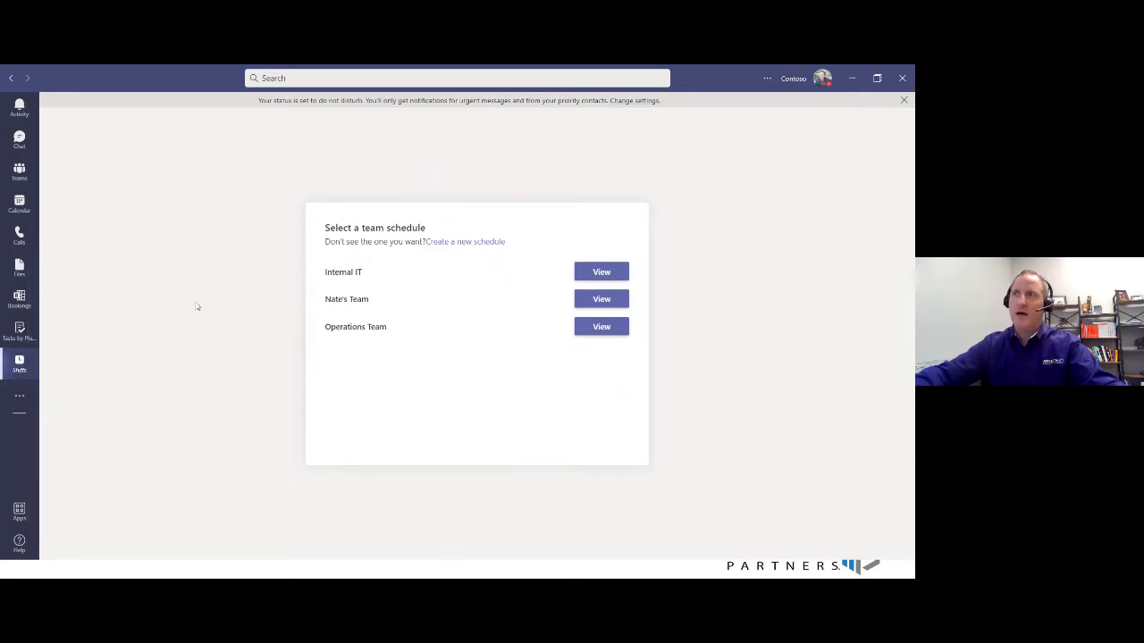
# - Create a new schedule for the All MTP365.com team, confirming Central Time (US & Canada) with Chicago as the closest city
pyautogui.click(455, 242)
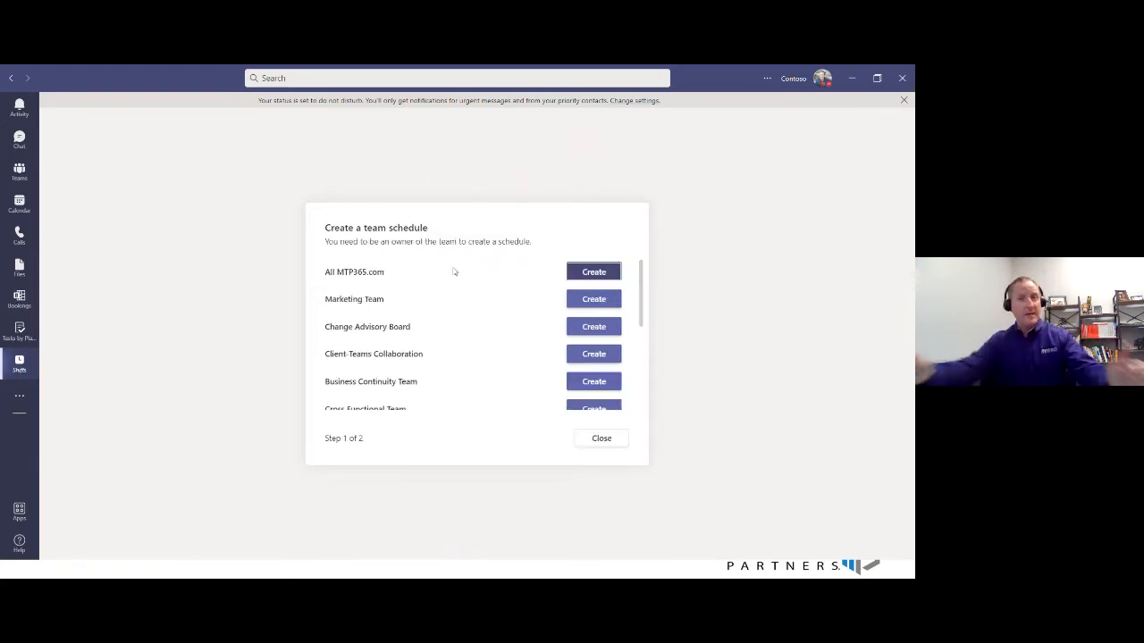
pyautogui.scroll(-4, 411, 280)
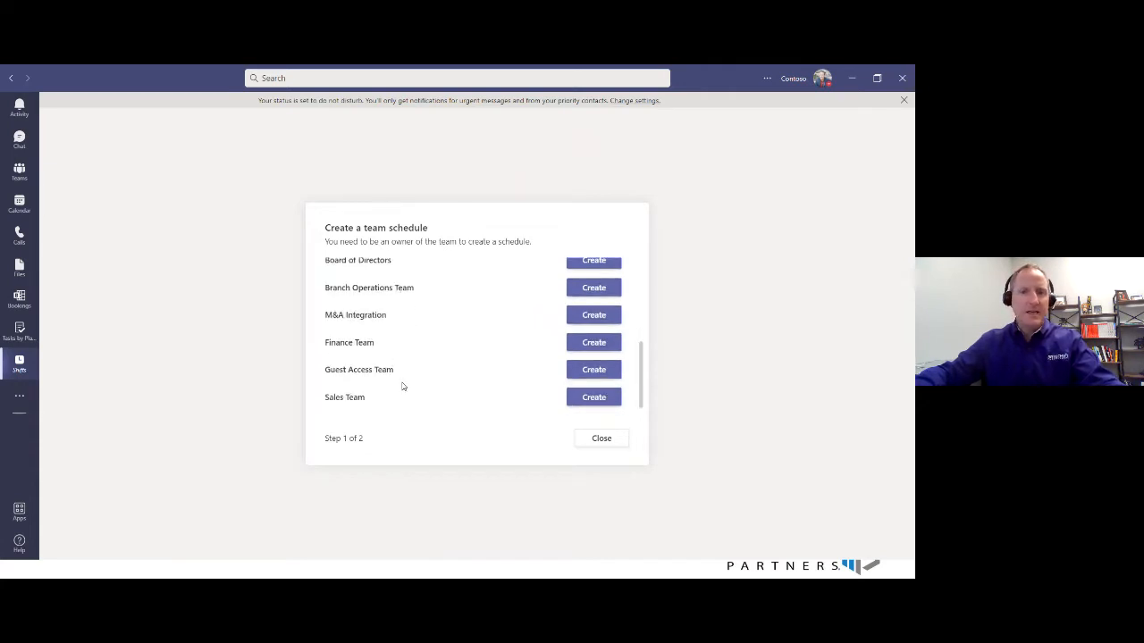
pyautogui.scroll(2, 402, 384)
pyautogui.scroll(3, 402, 386)
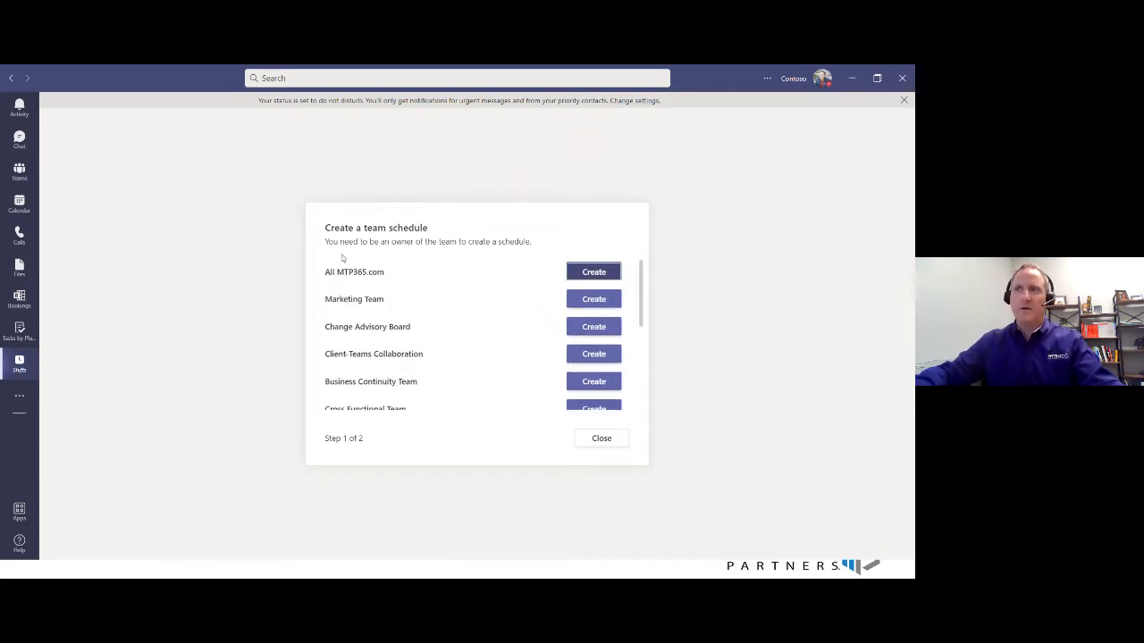
pyautogui.moveTo(326, 244); pyautogui.dragTo(531, 242)
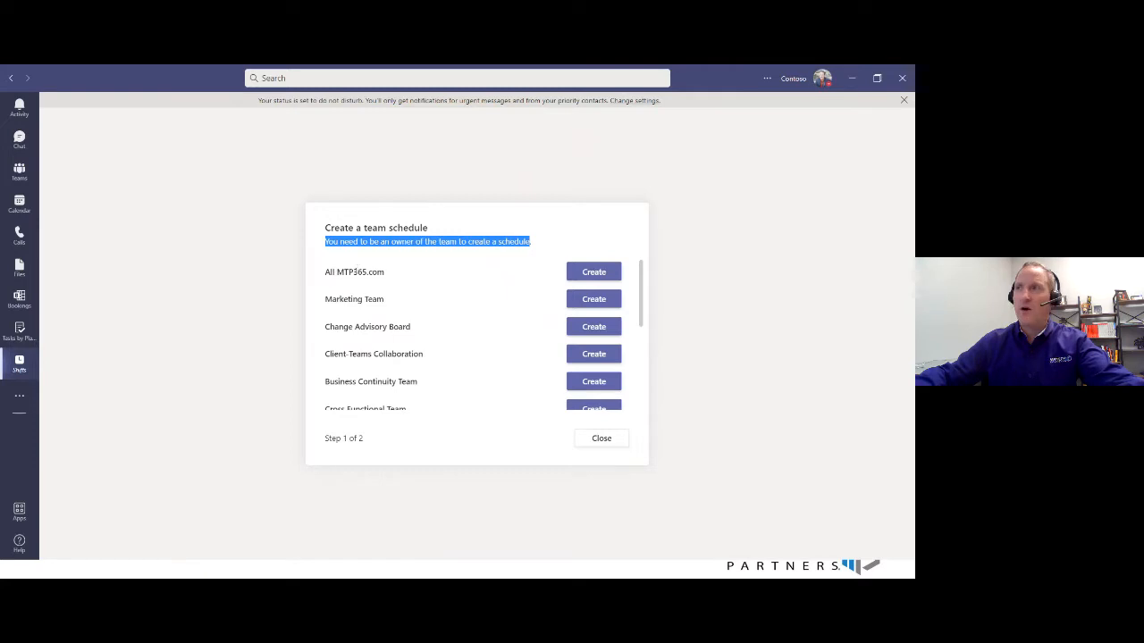
pyautogui.click(594, 272)
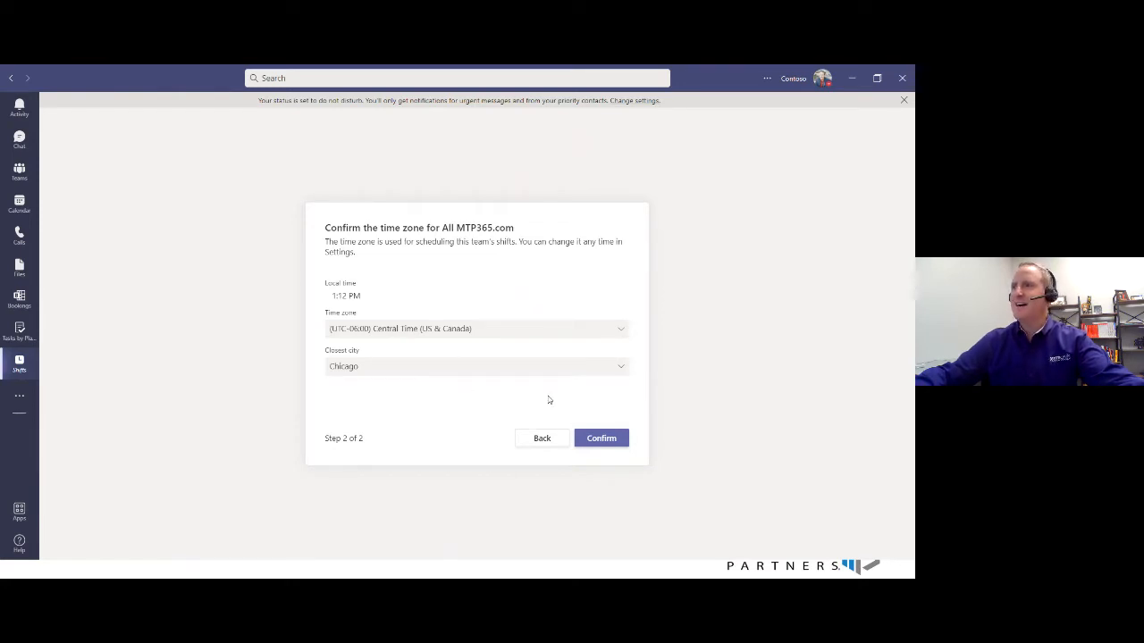
pyautogui.click(621, 369)
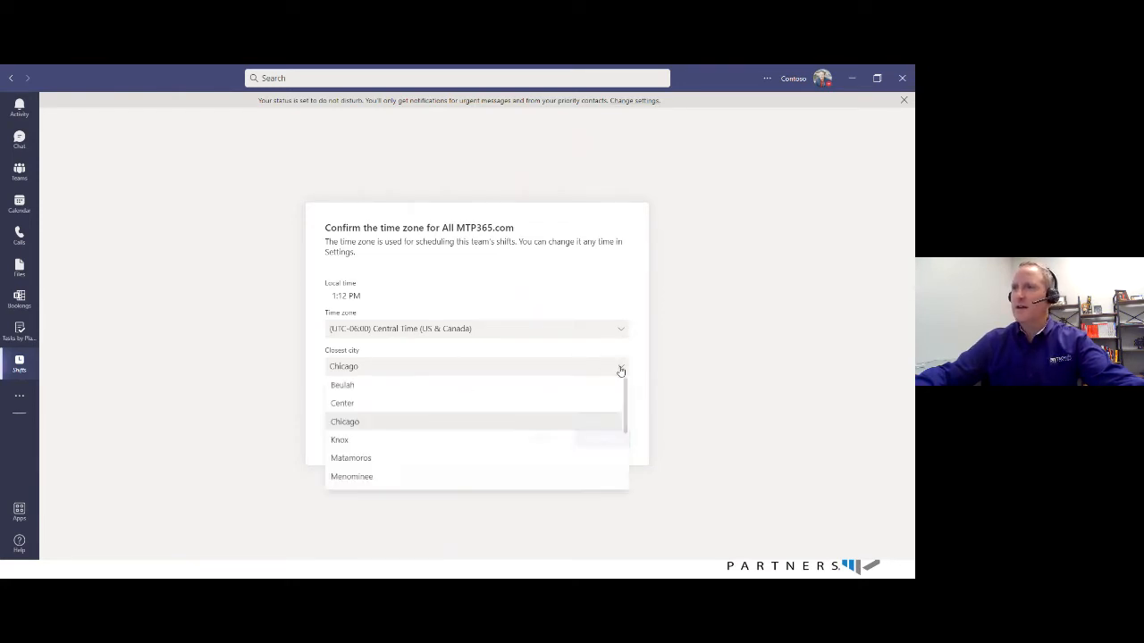
pyautogui.click(621, 370)
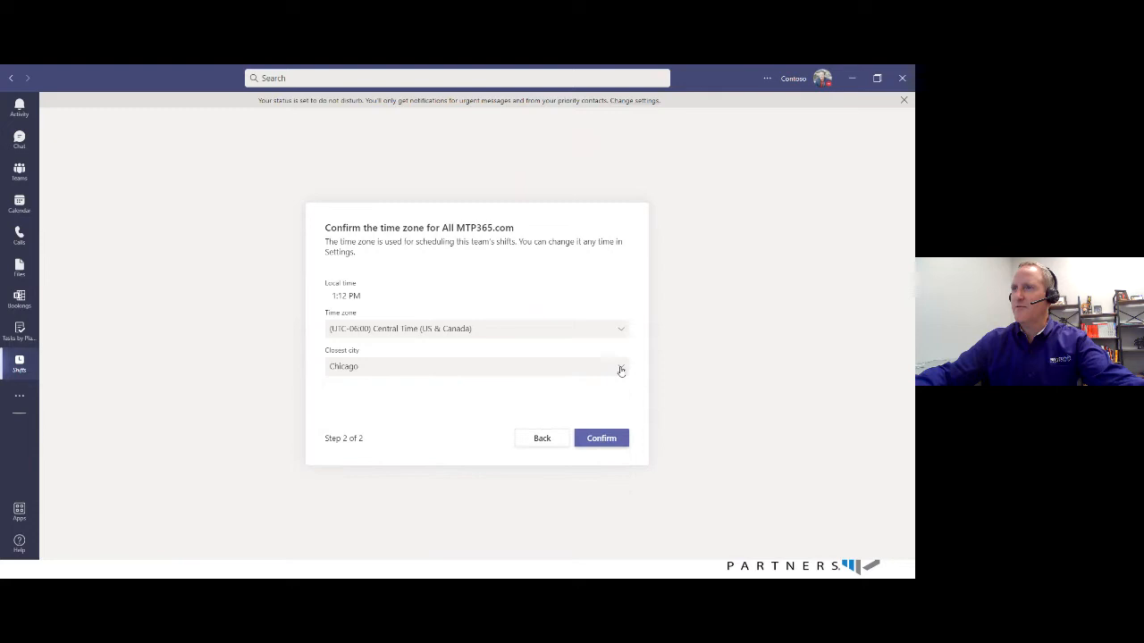
pyautogui.click(603, 438)
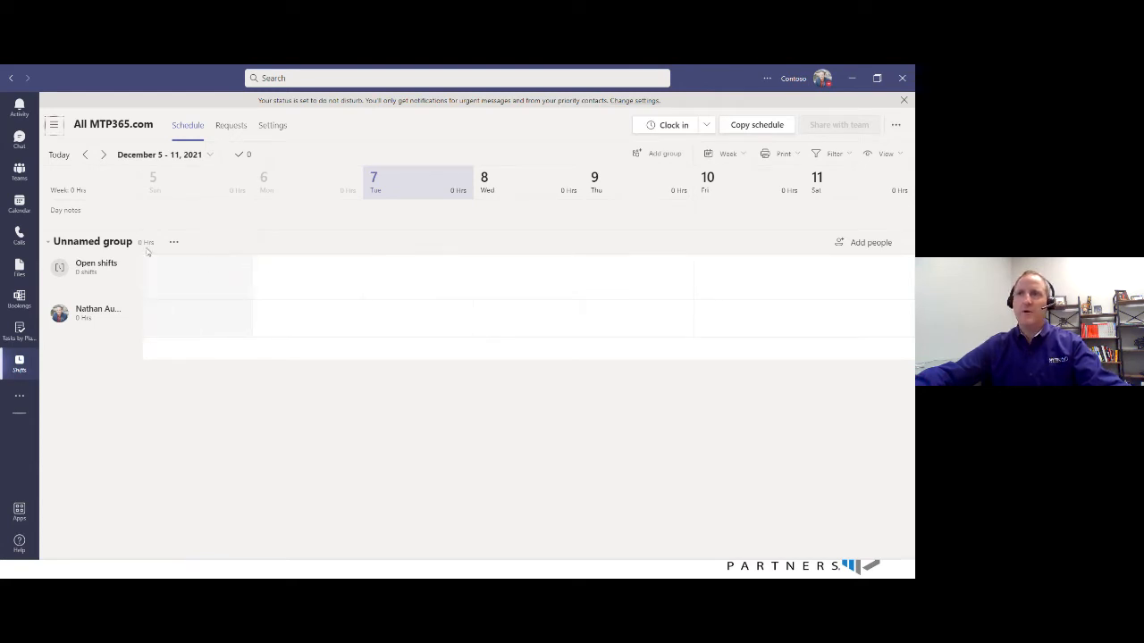
# - Rename the unnamed schedule group as "Lunch Coverage for Front Desk"
pyautogui.click(174, 243)
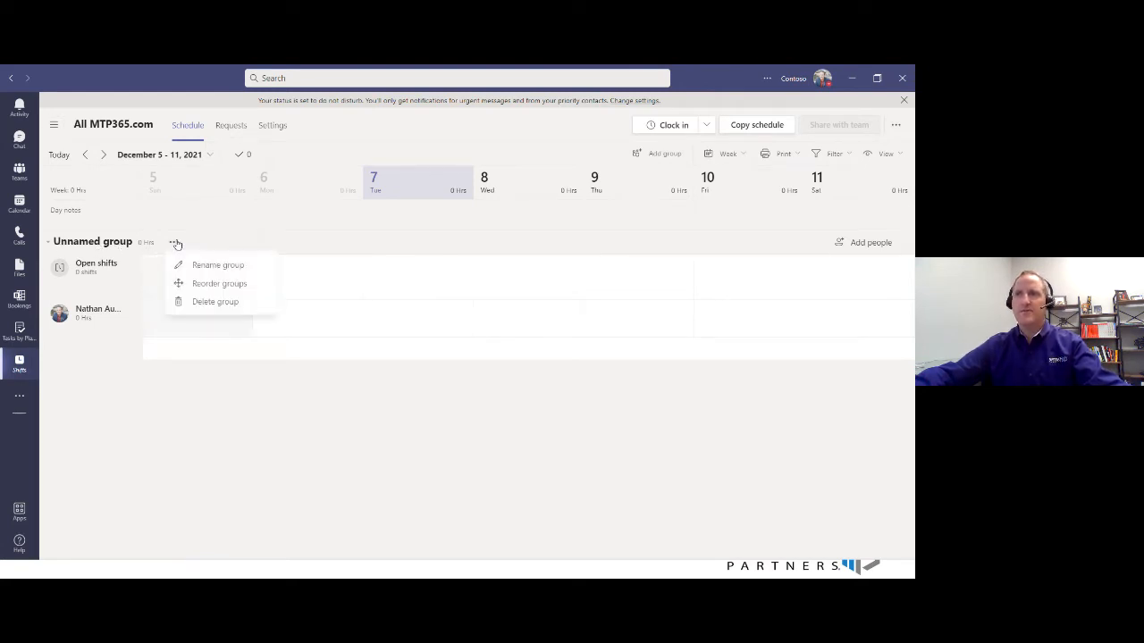
pyautogui.click(192, 268)
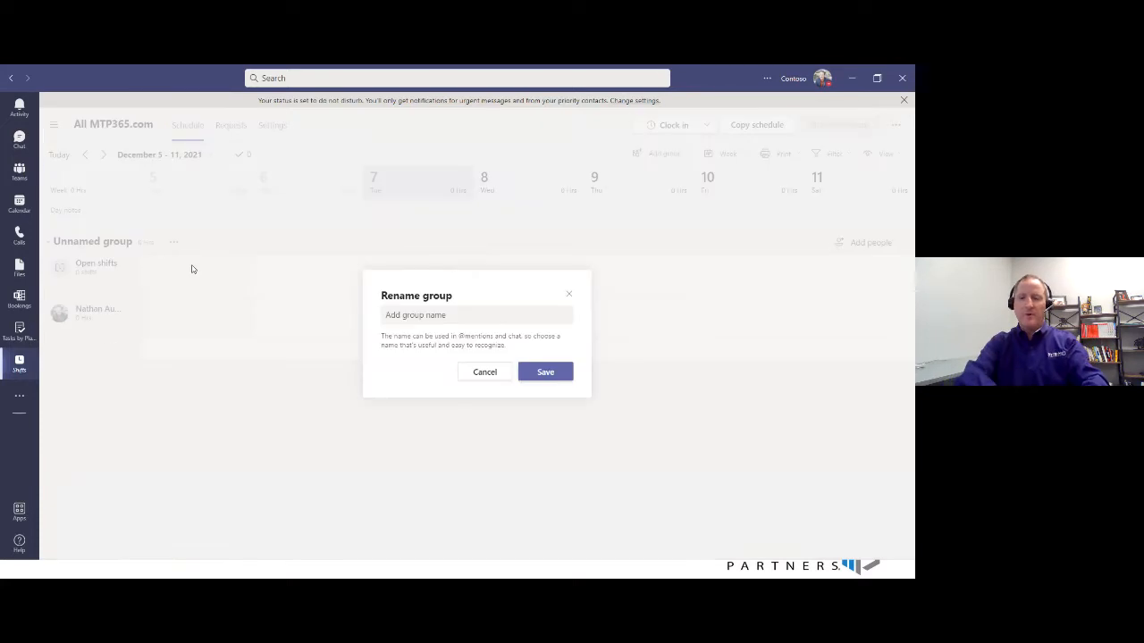
pyautogui.click(387, 315)
pyautogui.write('Lunch')
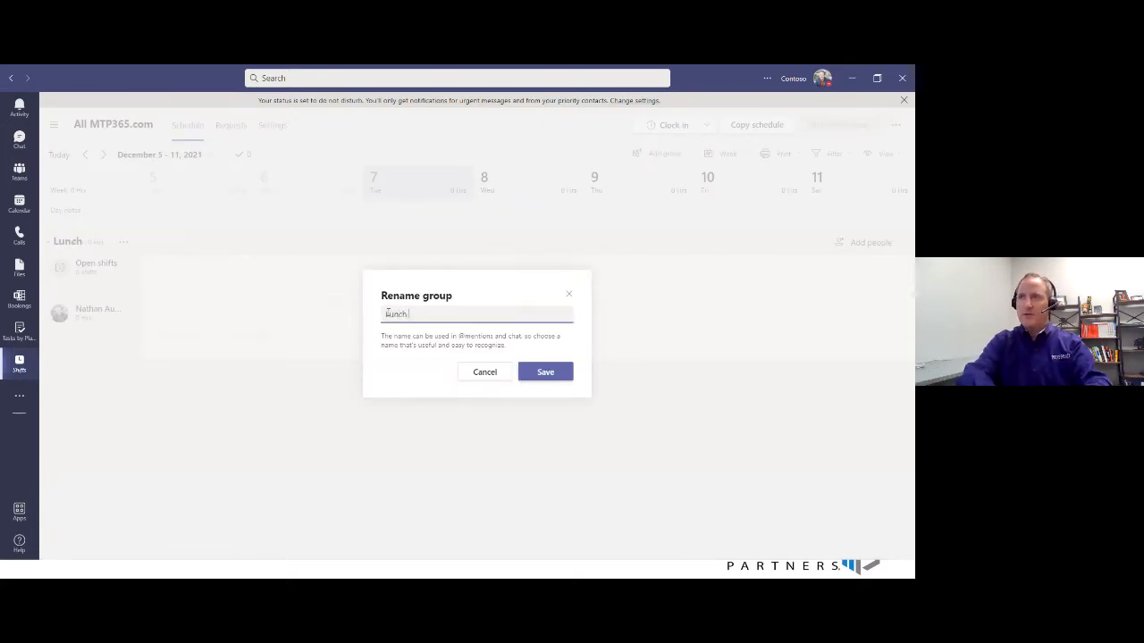
pyautogui.write(' Coverage for')
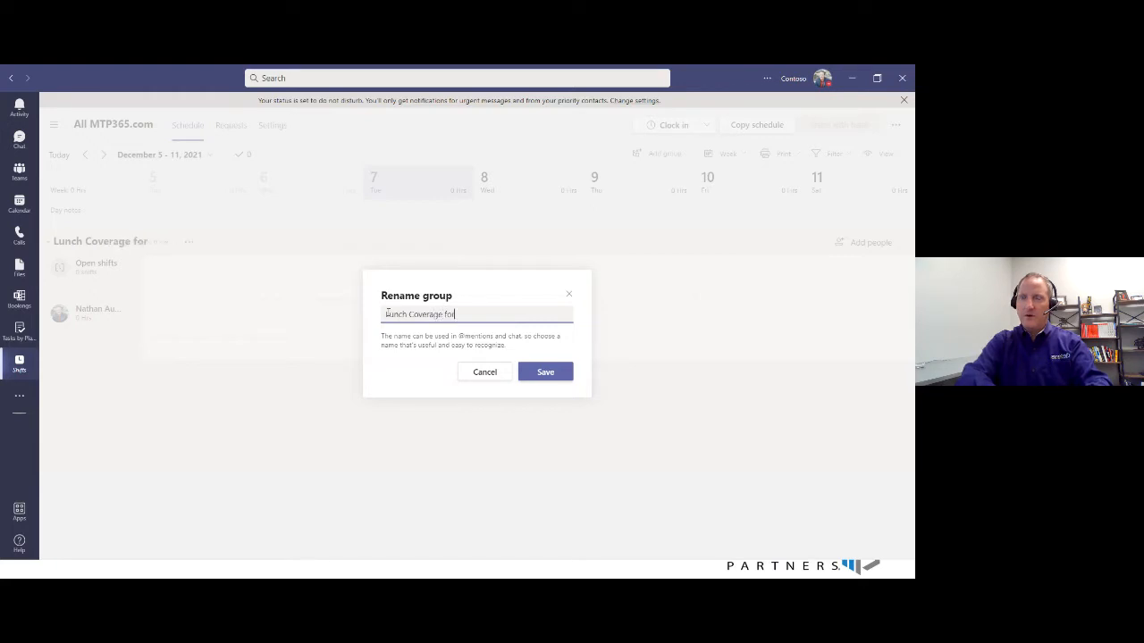
pyautogui.write(' Fro')
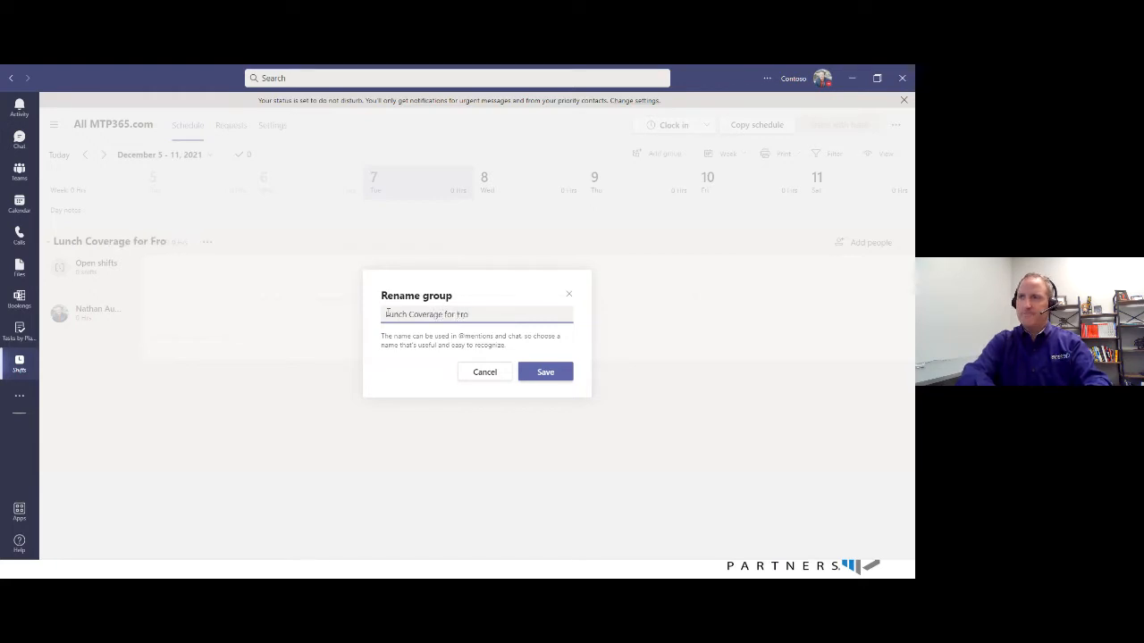
pyautogui.write('nt Desk')
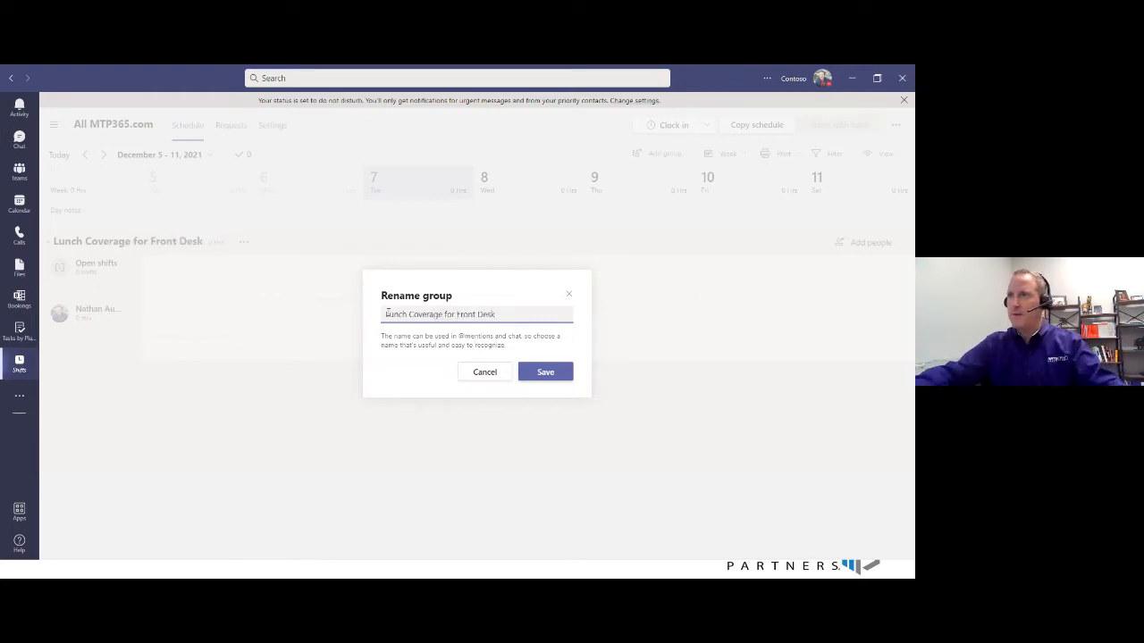
pyautogui.click(544, 371)
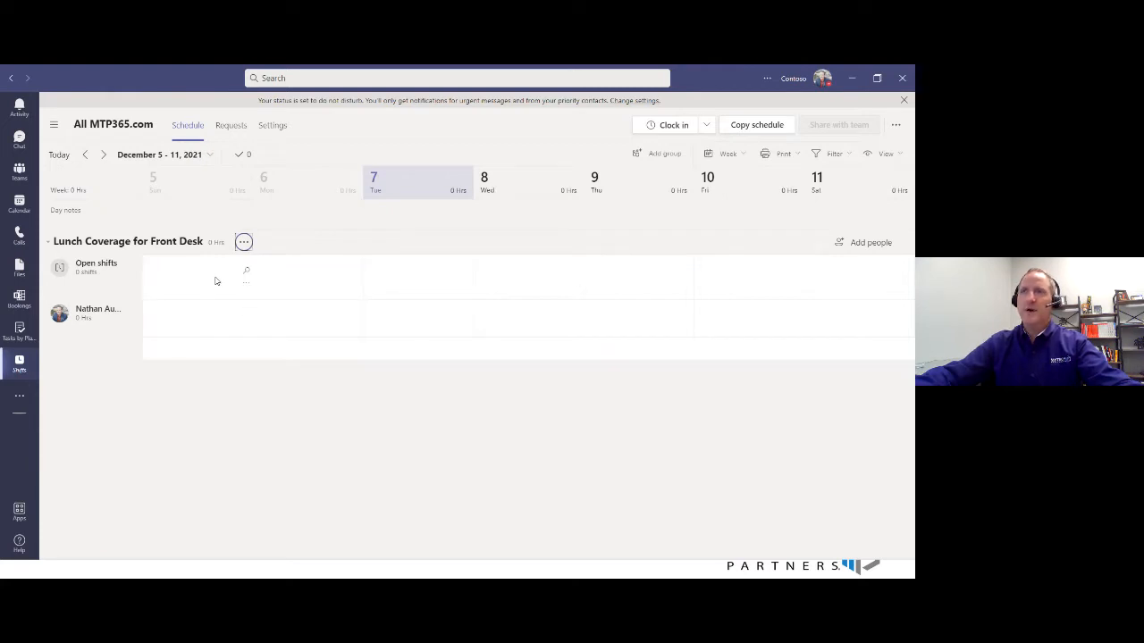
# - Set the schedule's start of week to Monday in the team's settings, and review the time-off request and time clock options
pyautogui.click(274, 129)
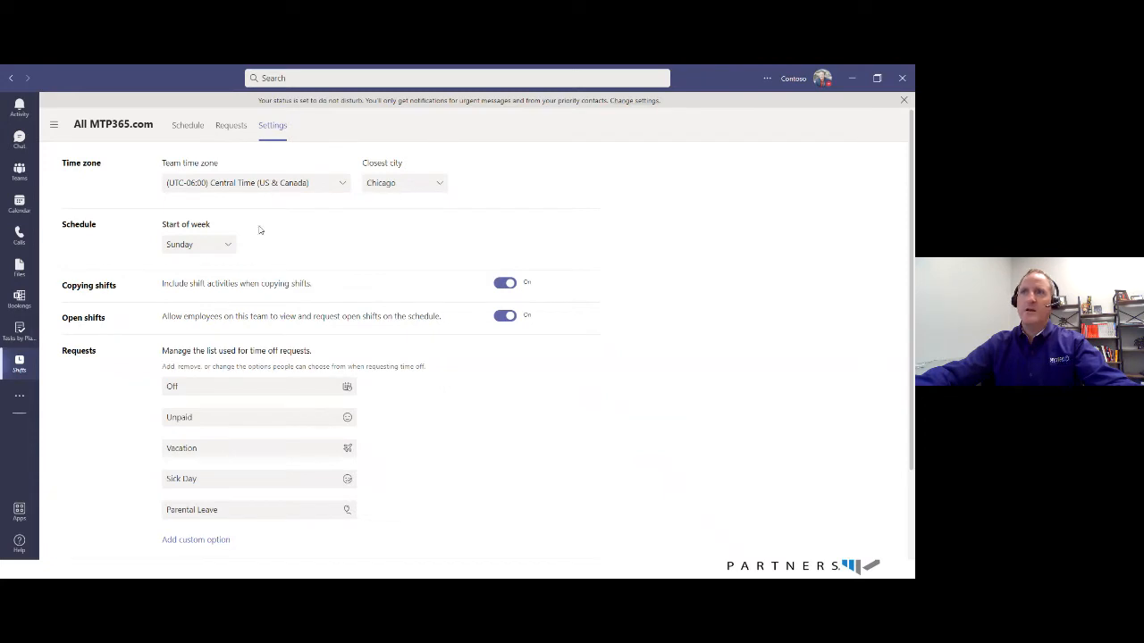
pyautogui.click(227, 246)
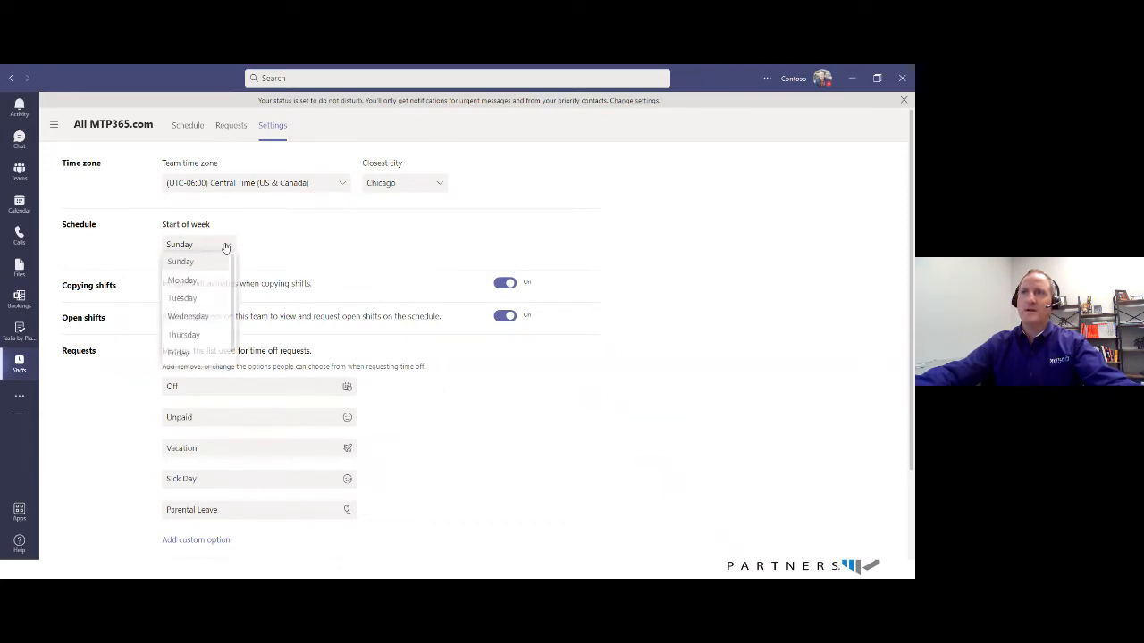
pyautogui.click(204, 280)
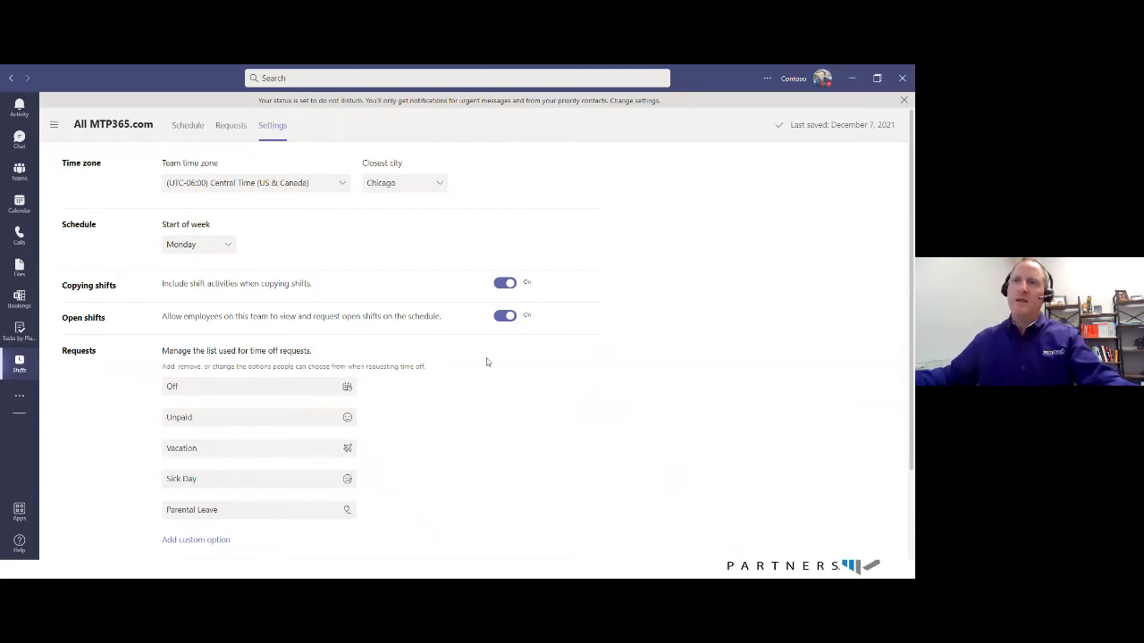
pyautogui.scroll(-1, 465, 376)
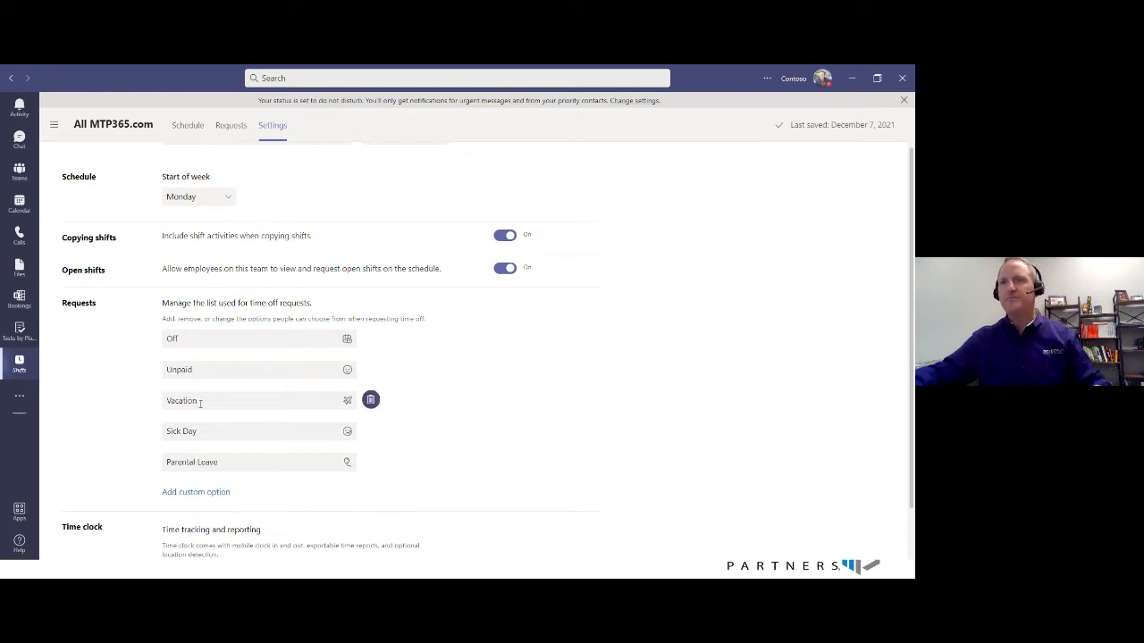
pyautogui.scroll(-2, 200, 403)
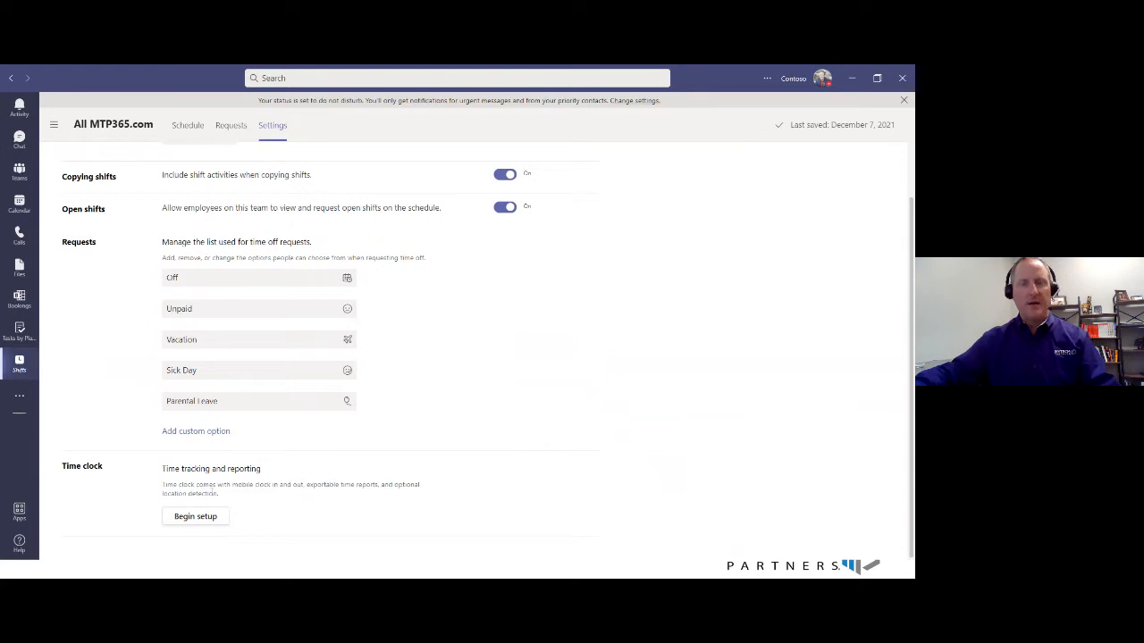
pyautogui.scroll(1, 213, 496)
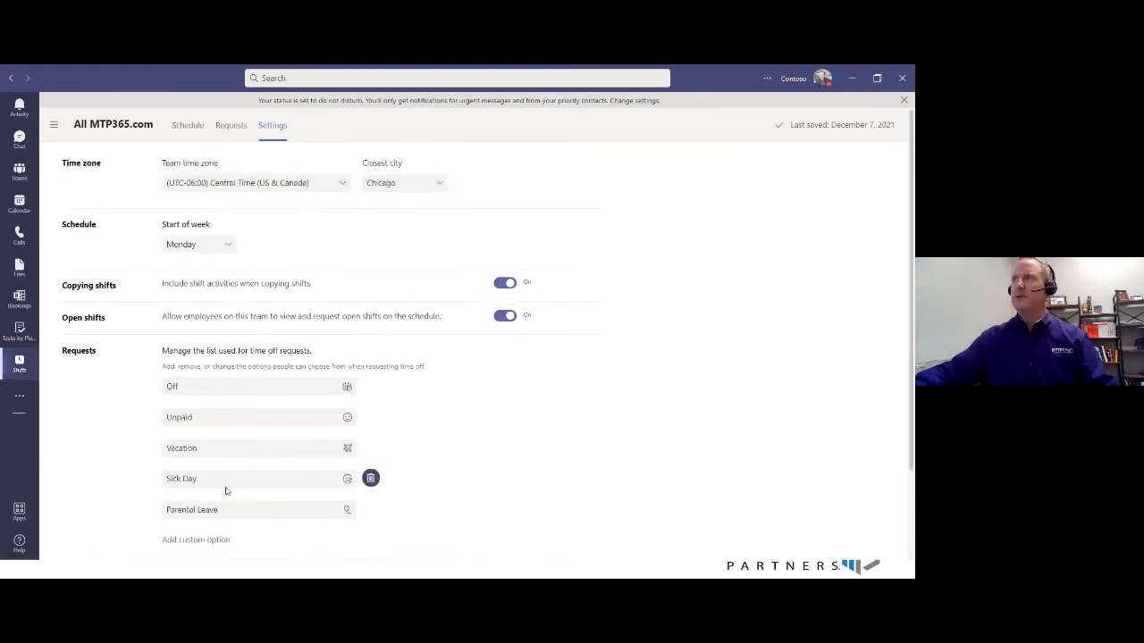
# - Start an open shift for Monday, December 13, 2021 in the Lunch Coverage for Front Desk group, with a 60 min unpaid break
pyautogui.click(179, 127)
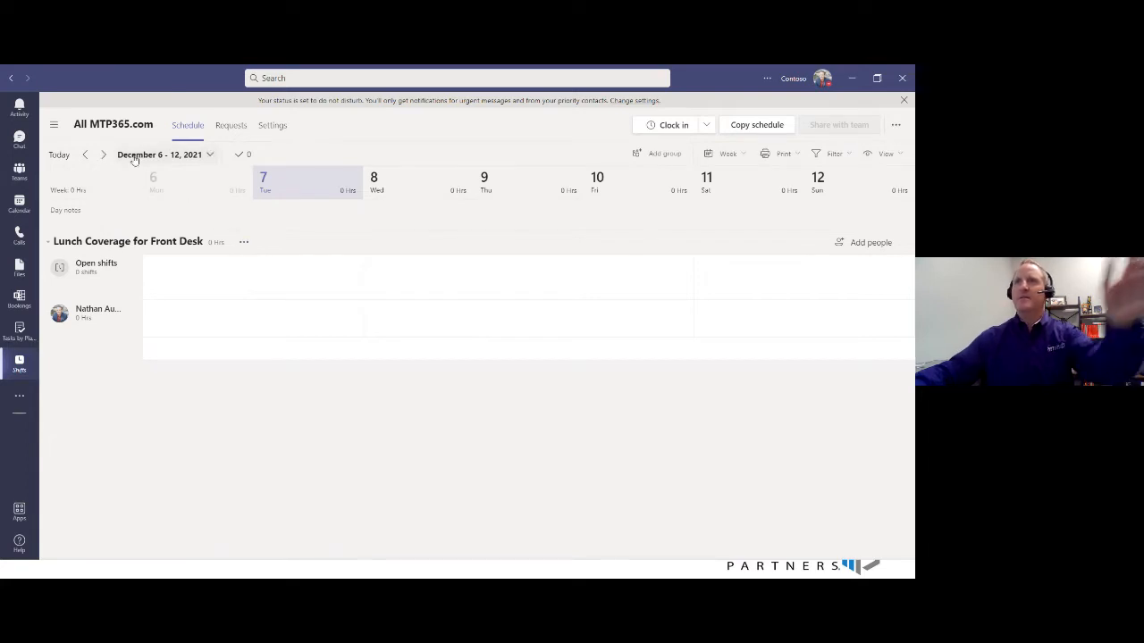
pyautogui.click(104, 156)
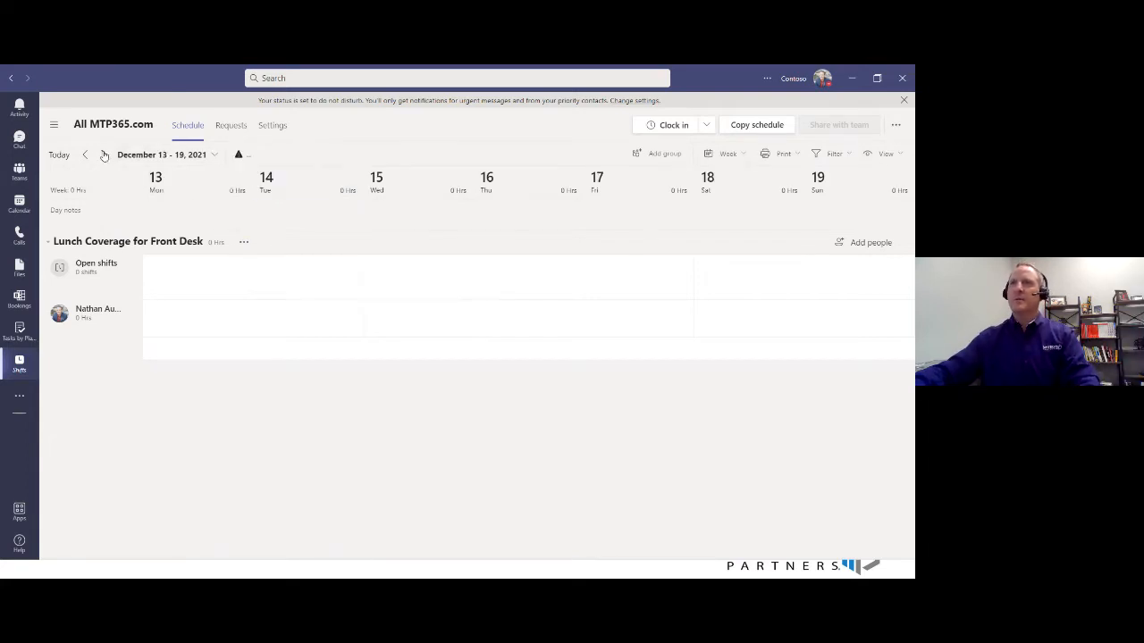
pyautogui.rightClick(246, 287)
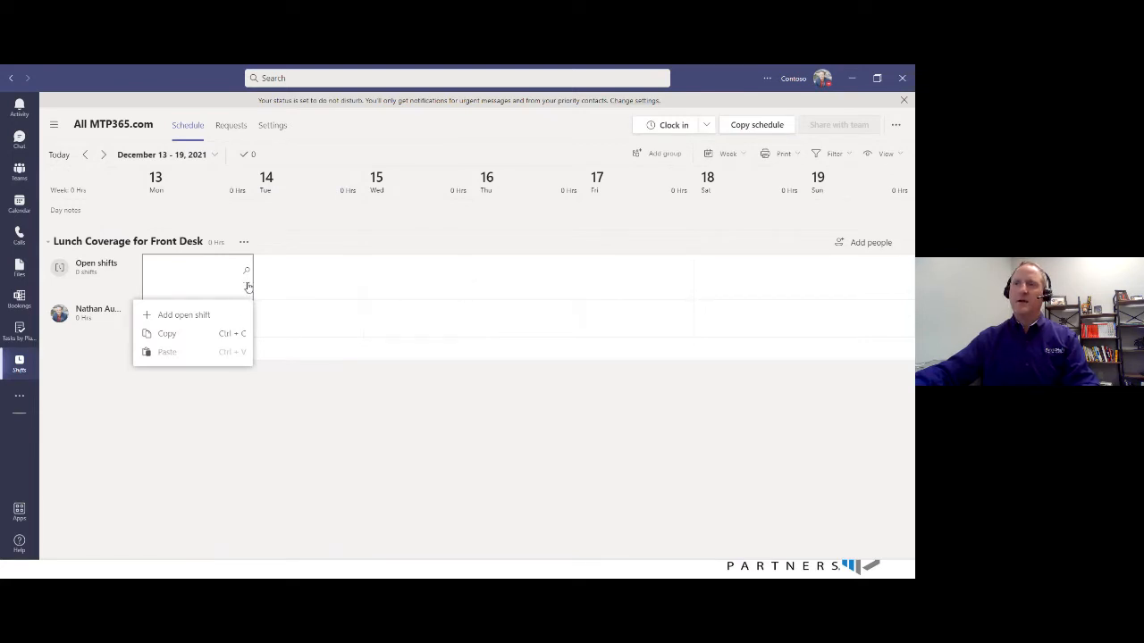
pyautogui.click(184, 315)
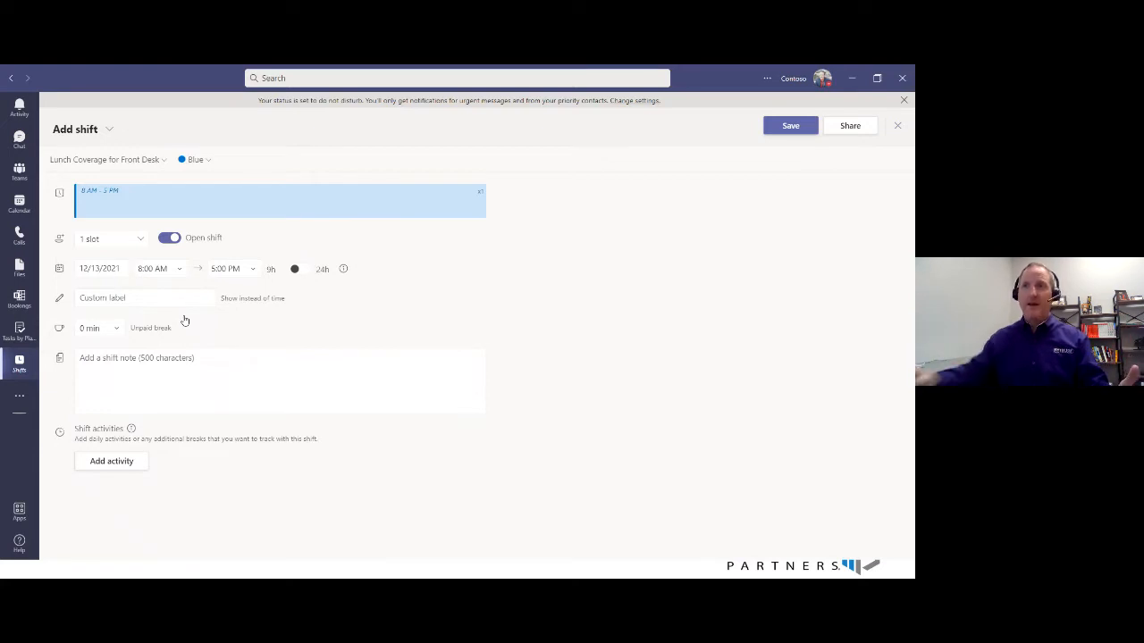
pyautogui.click(114, 330)
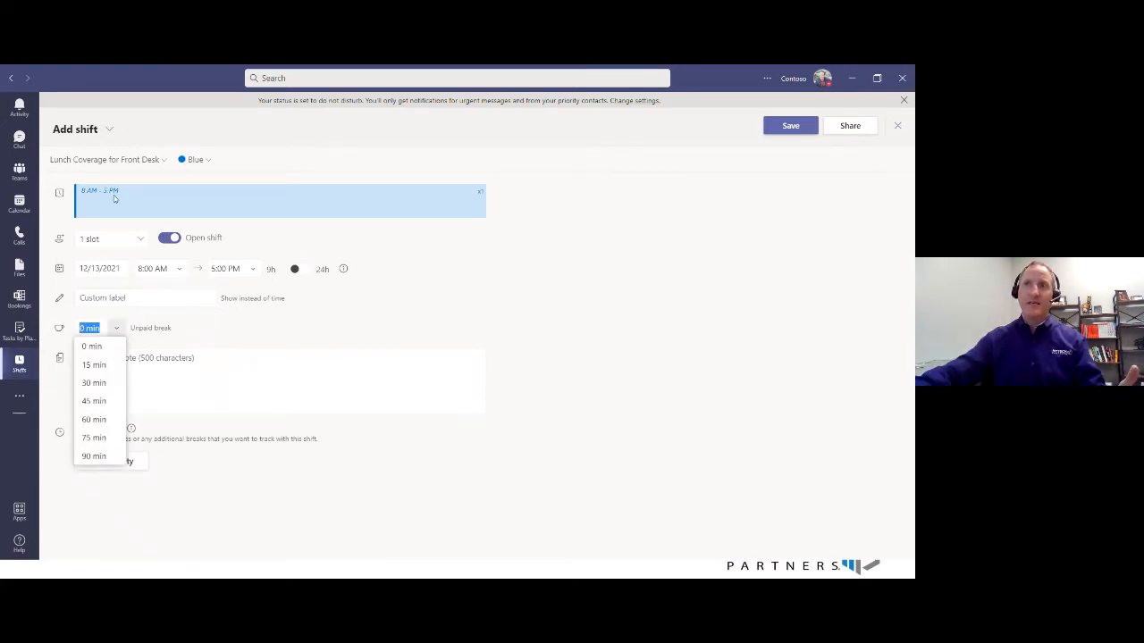
pyautogui.click(107, 421)
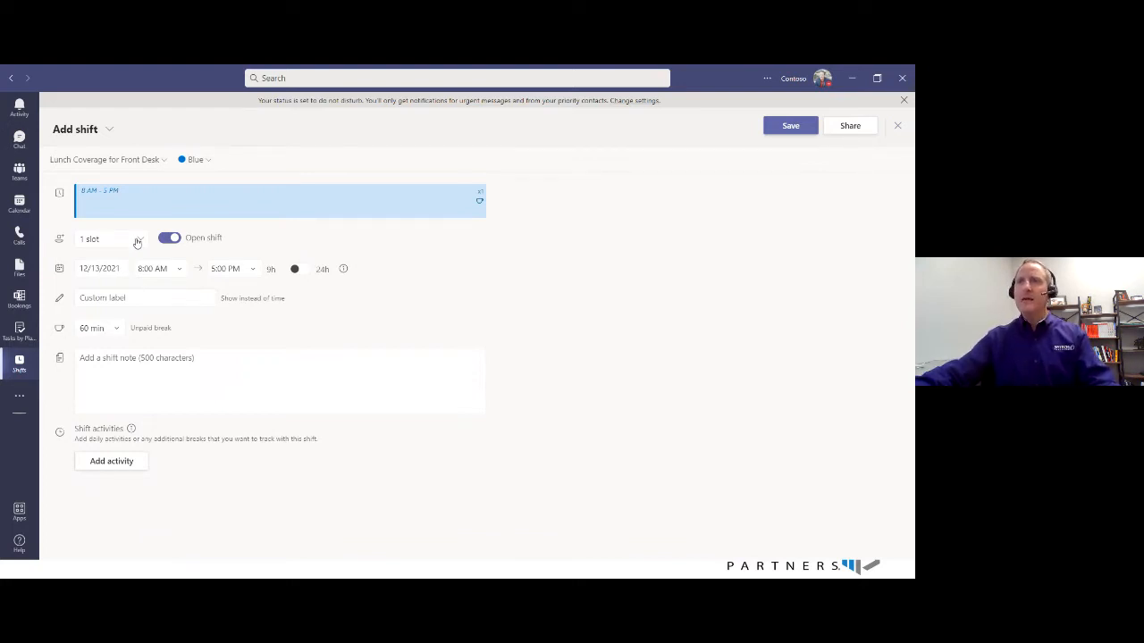
# - Set the open shift to run from 12:00 PM to 1:00 PM with a 0 min unpaid break
pyautogui.click(175, 269)
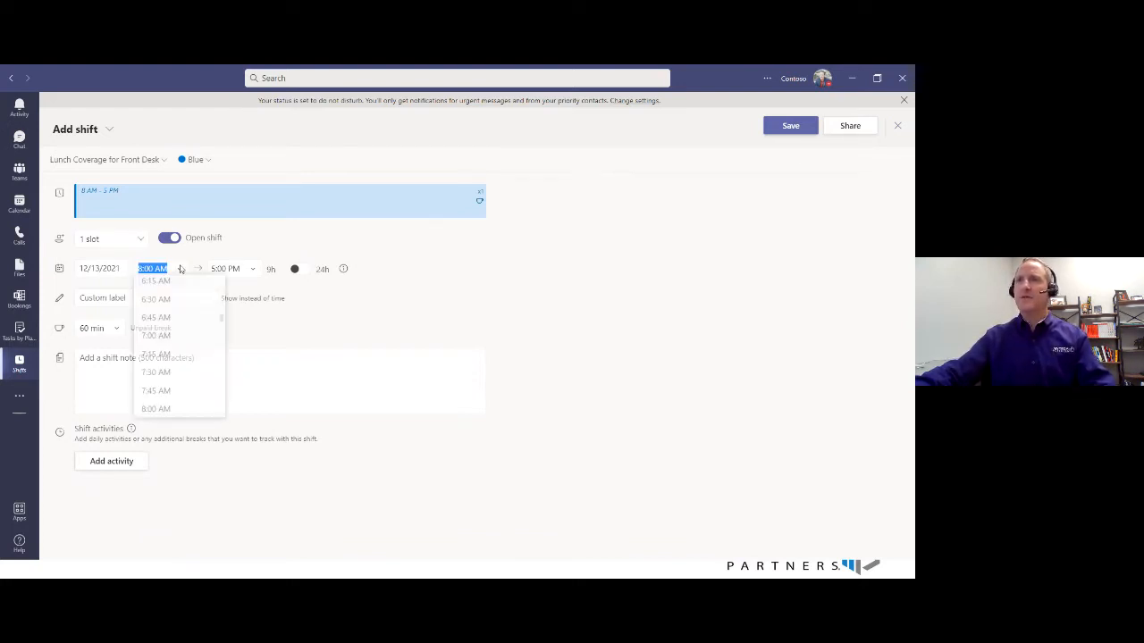
pyautogui.scroll(-2, 187, 336)
pyautogui.scroll(-3, 188, 337)
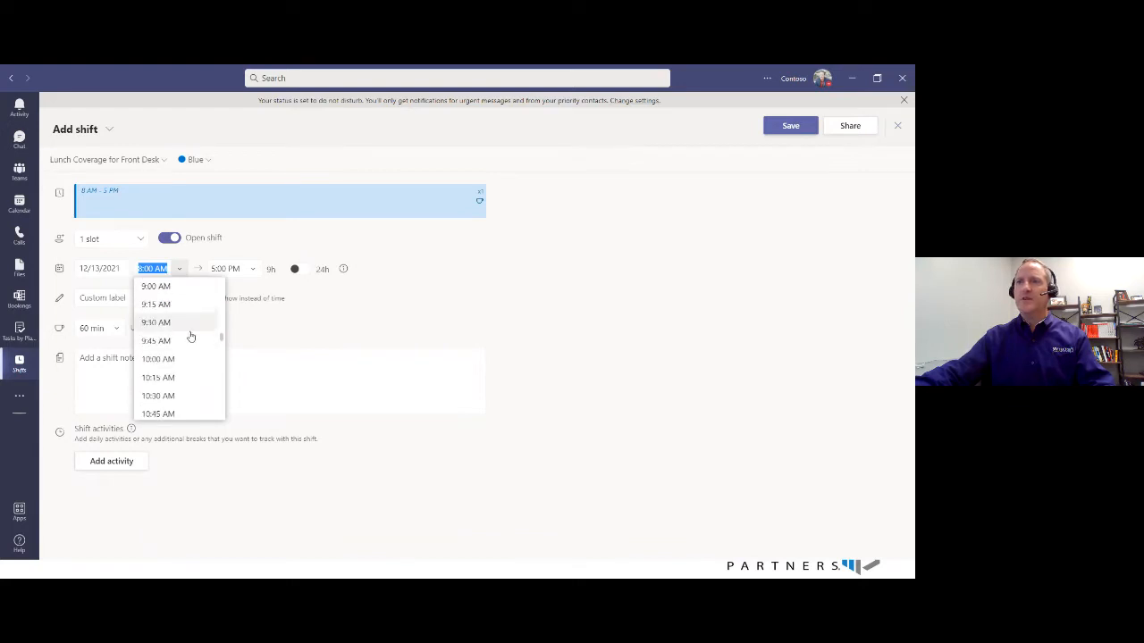
pyautogui.scroll(-2, 188, 336)
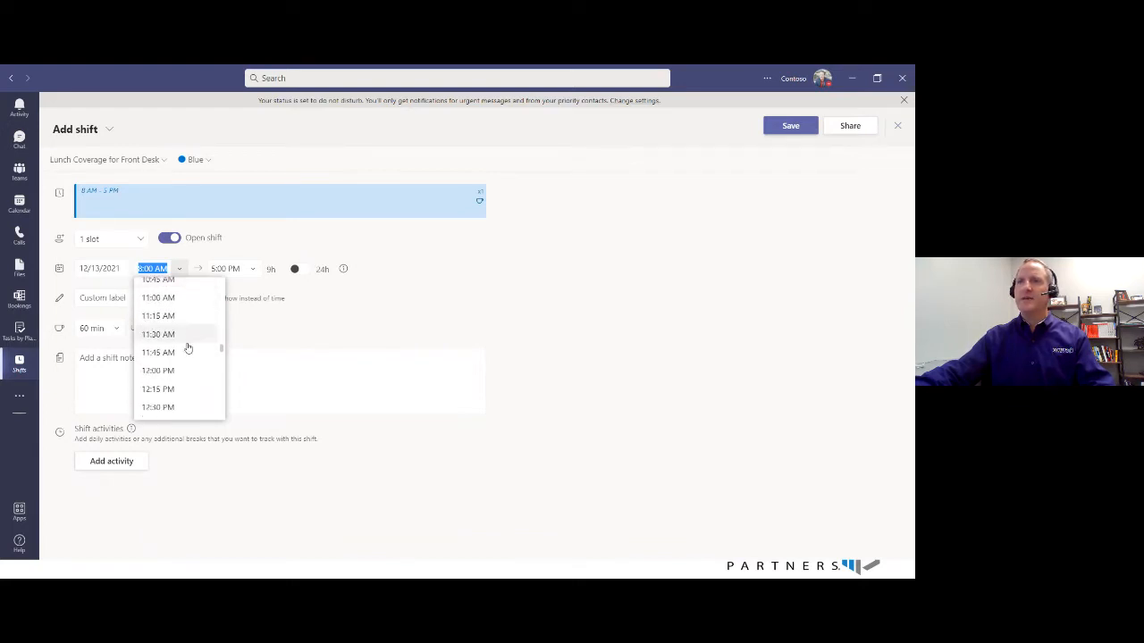
pyautogui.click(205, 370)
pyautogui.click(253, 269)
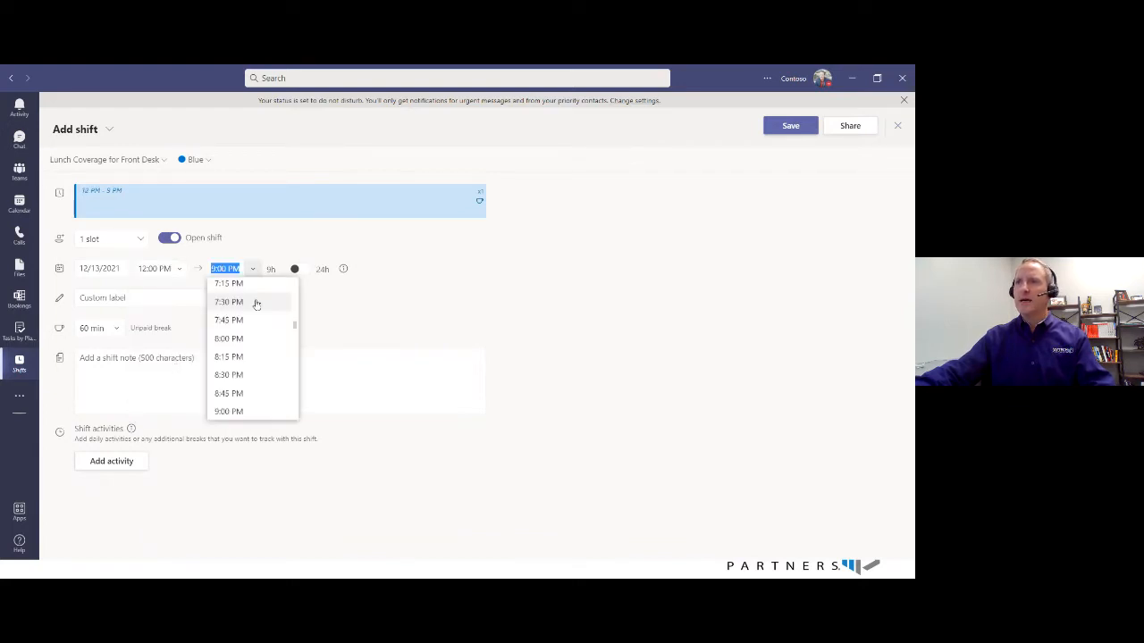
pyautogui.scroll(-2, 269, 310)
pyautogui.scroll(5, 266, 312)
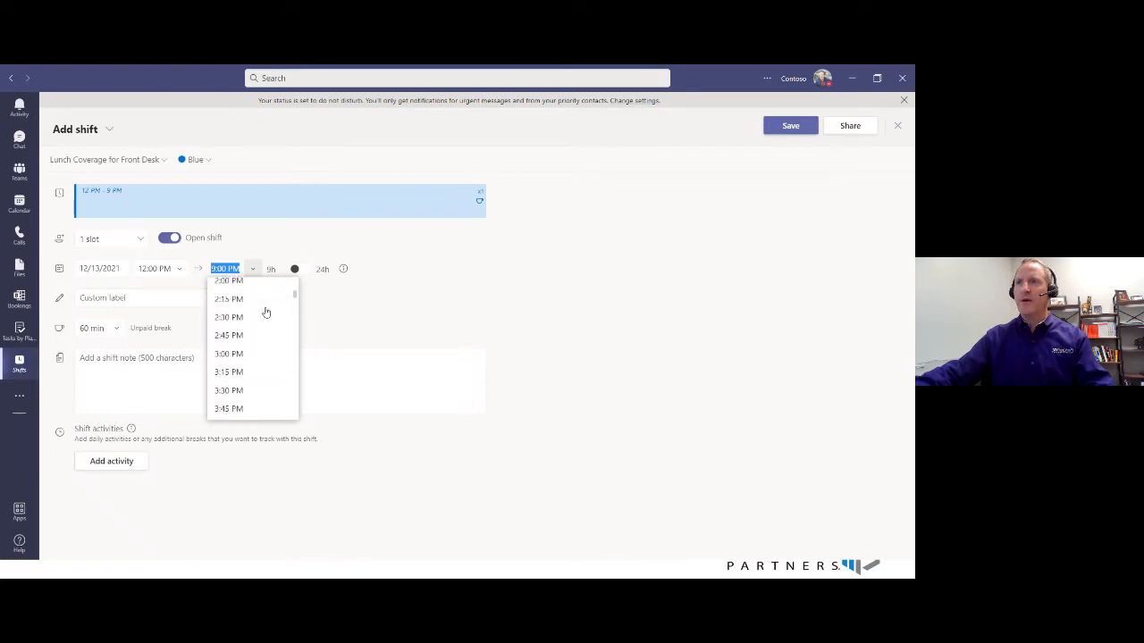
pyautogui.scroll(1, 260, 310)
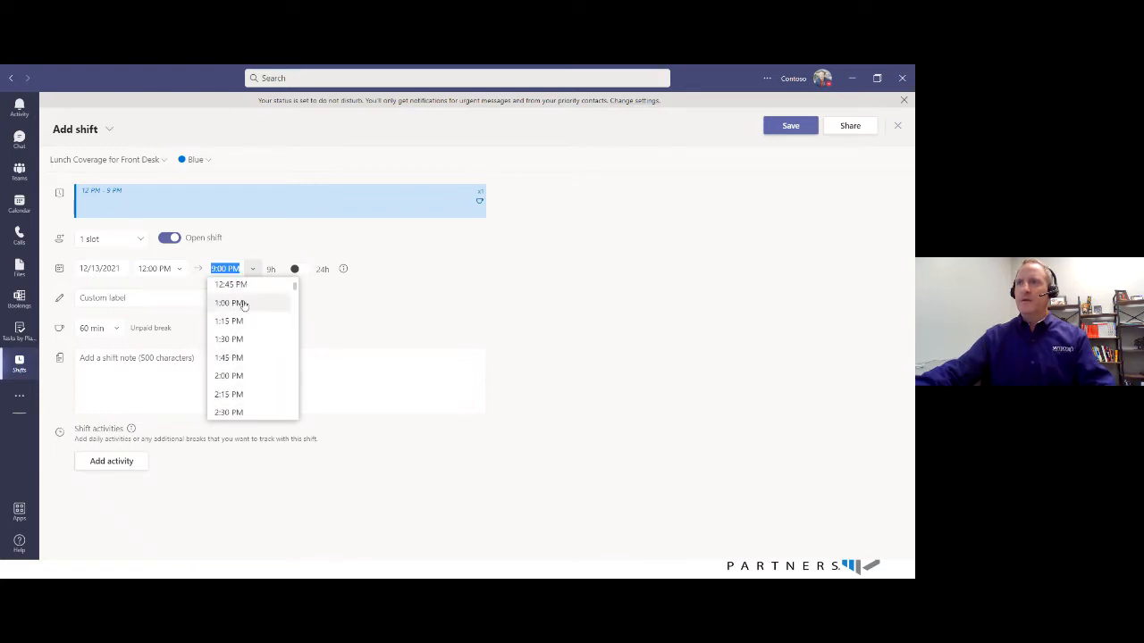
pyautogui.click(234, 299)
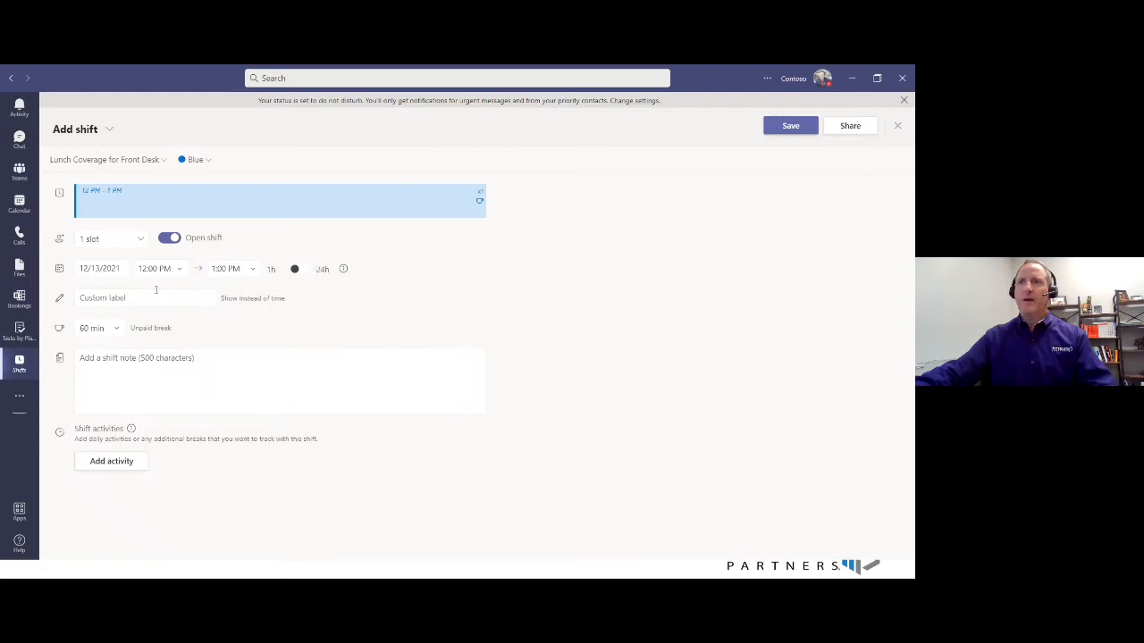
pyautogui.click(117, 331)
pyautogui.click(112, 345)
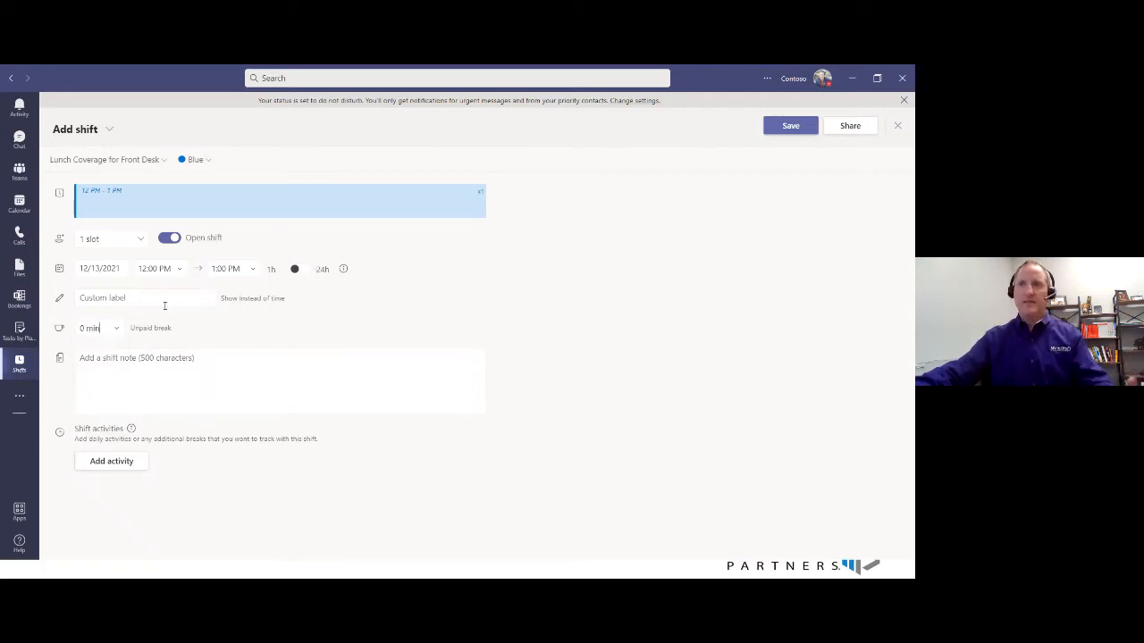
# - Add the shift note "This Shift is to manage and share who is covering for the front desk during lunch."
pyautogui.click(211, 358)
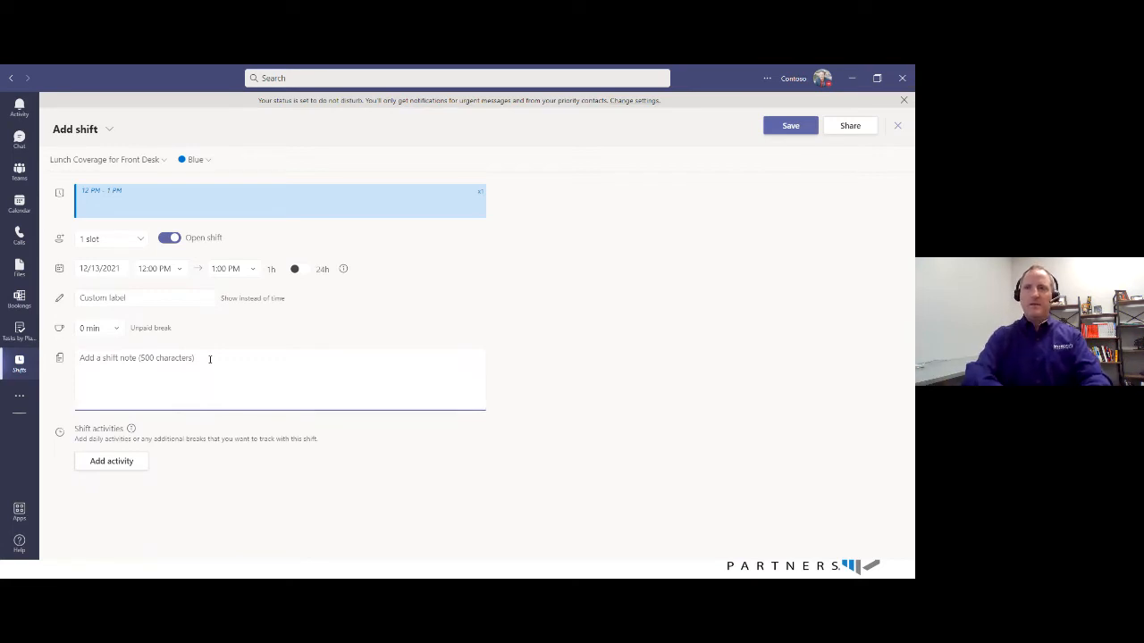
pyautogui.write('This Shif')
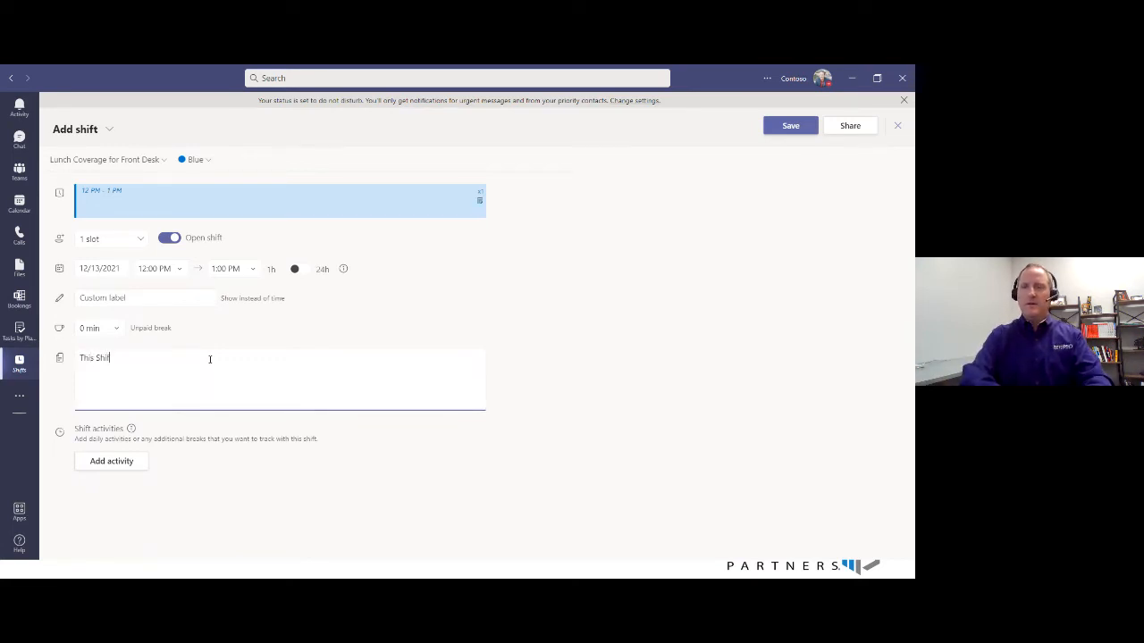
pyautogui.write('t is t')
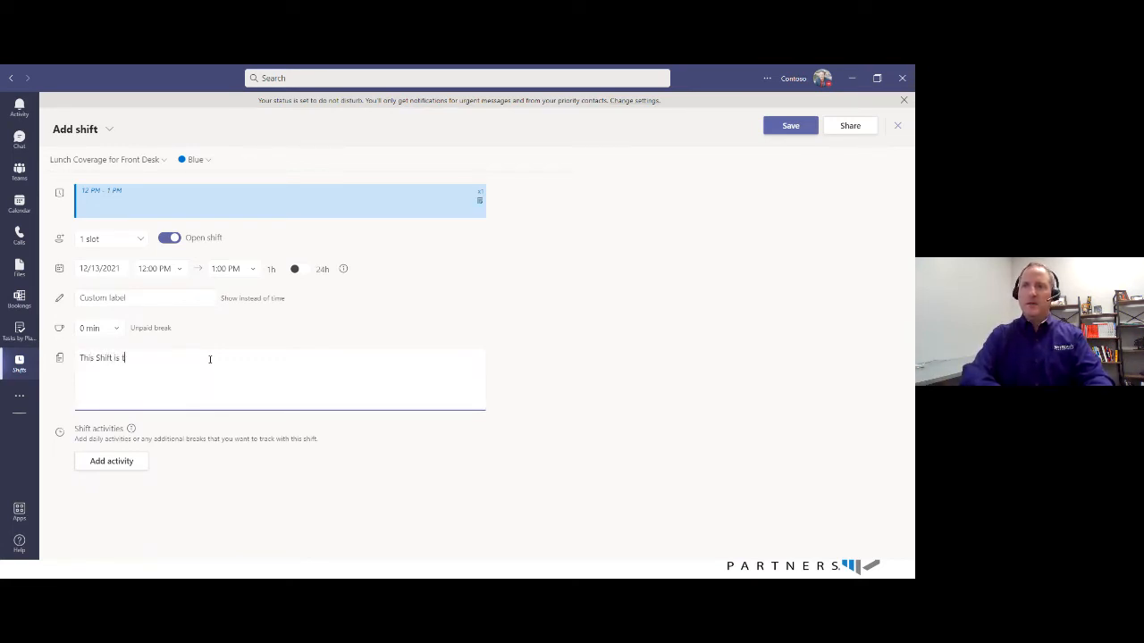
pyautogui.write('o manage and ')
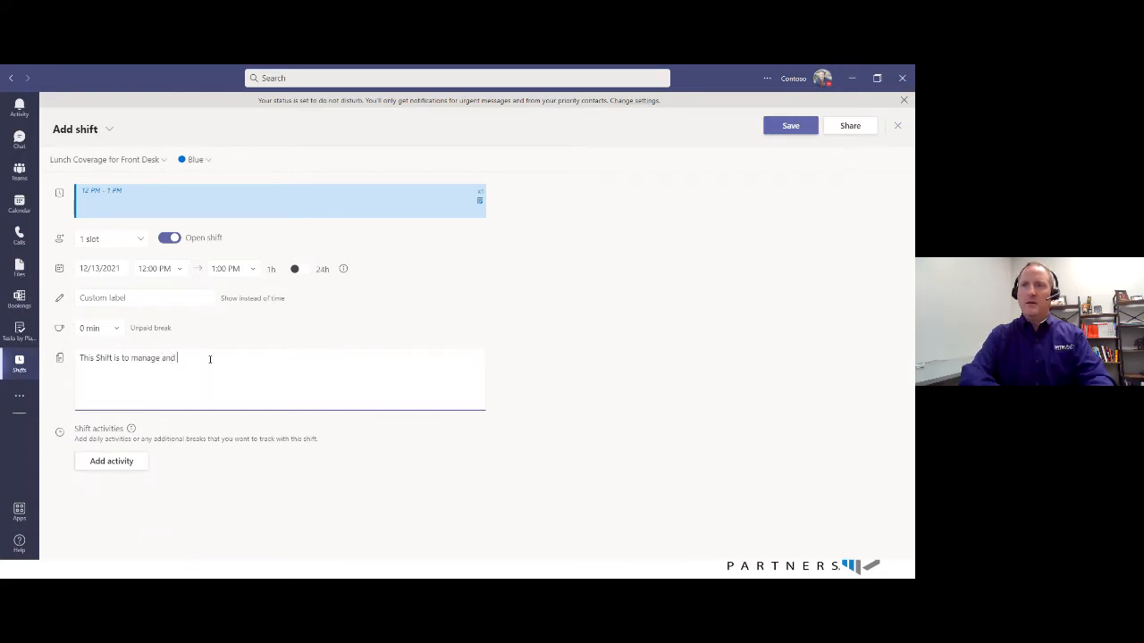
pyautogui.write('share who is covering for the front desk')
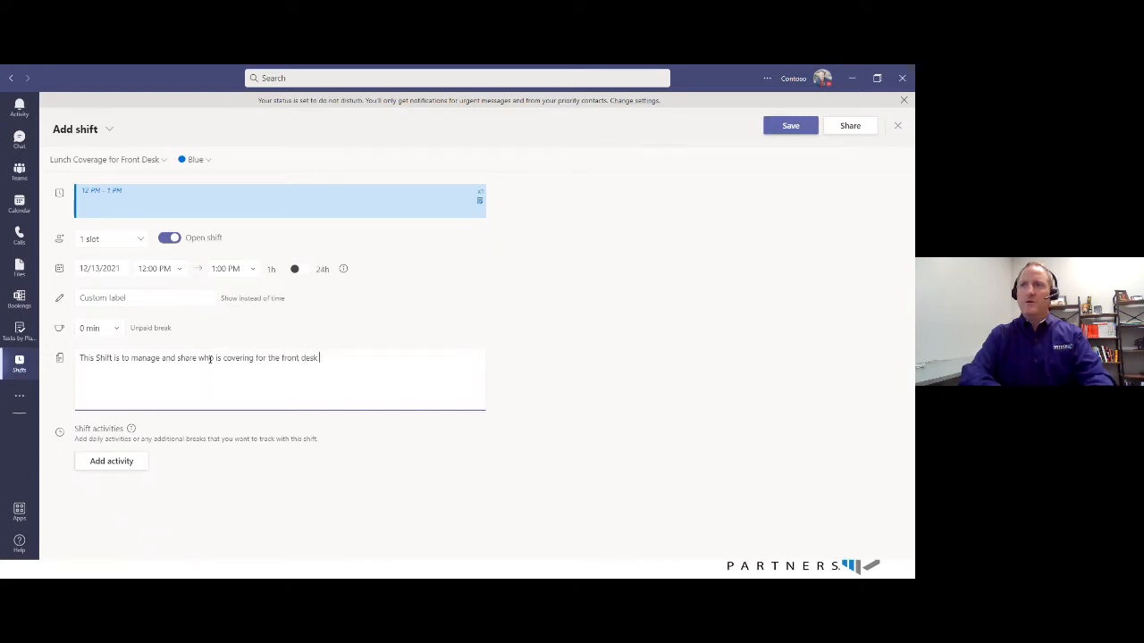
pyautogui.write(' during lunch.')
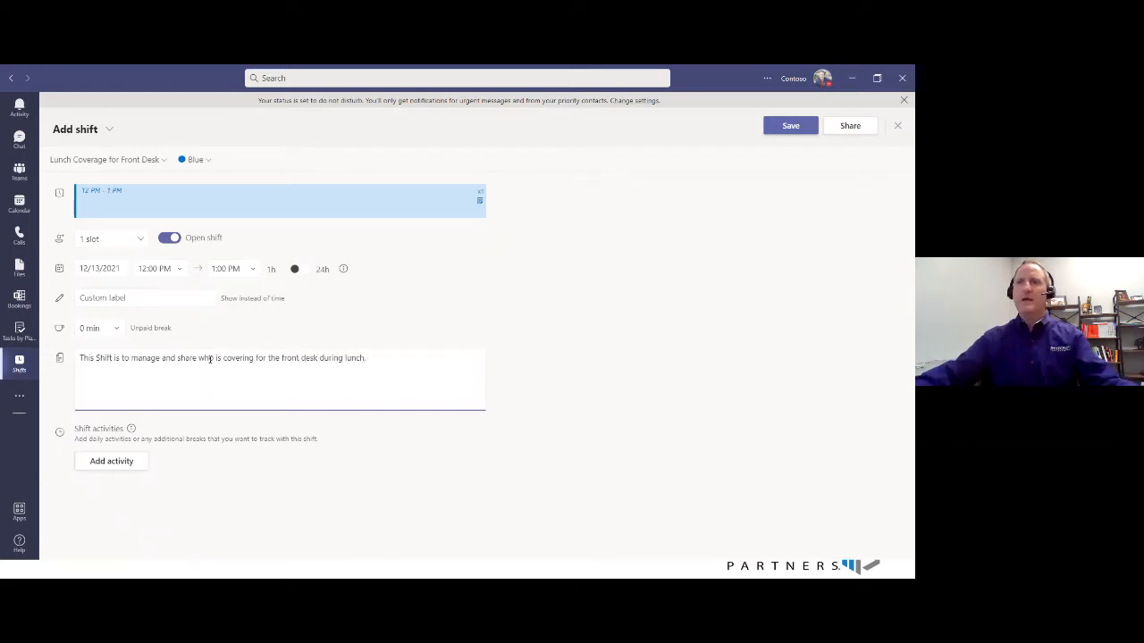
# - Review the shift activity options without adding an activity, and save the open shift
pyautogui.click(111, 461)
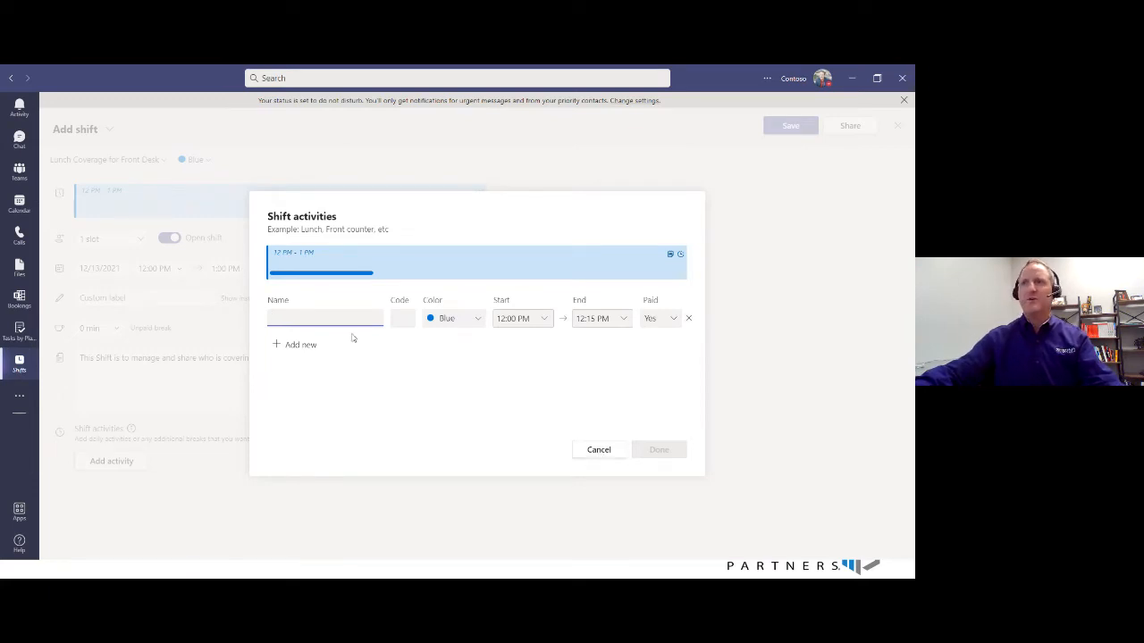
pyautogui.click(599, 449)
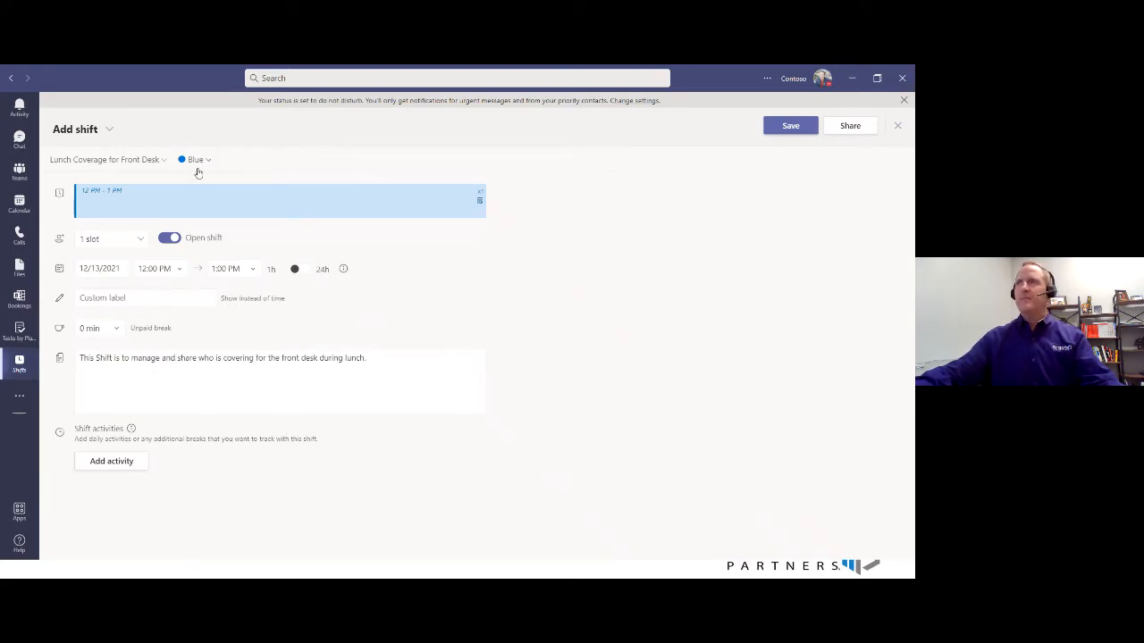
pyautogui.click(795, 127)
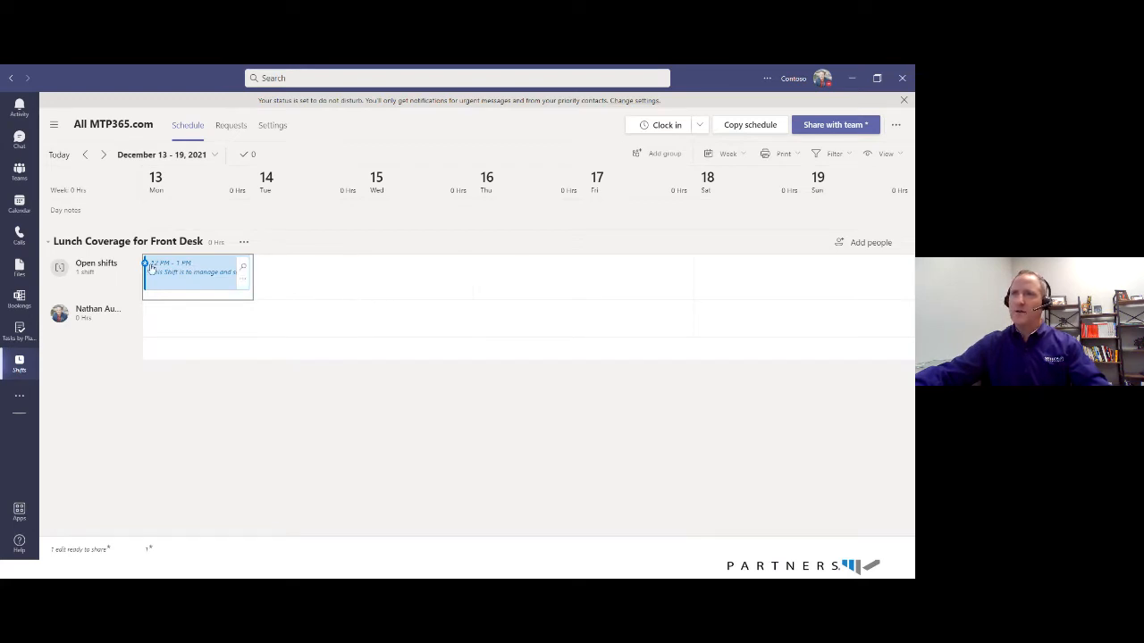
# - Copy Monday's open lunch shift to Tuesday, Wednesday, Thursday and Friday, December 14 to 17
pyautogui.click(242, 279)
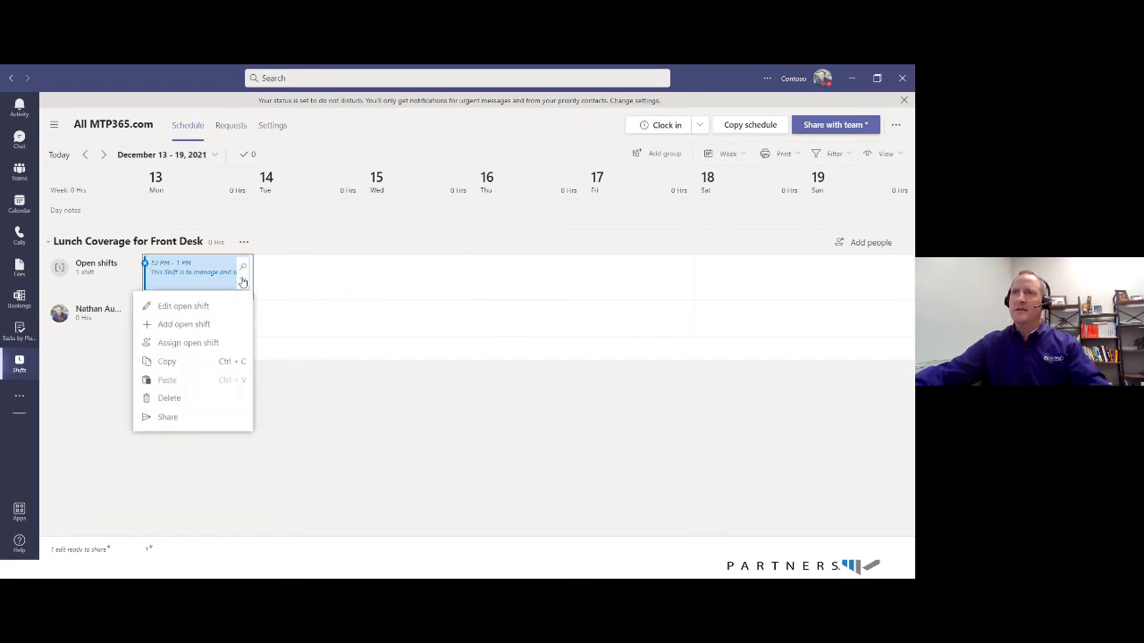
pyautogui.click(174, 363)
pyautogui.click(356, 284)
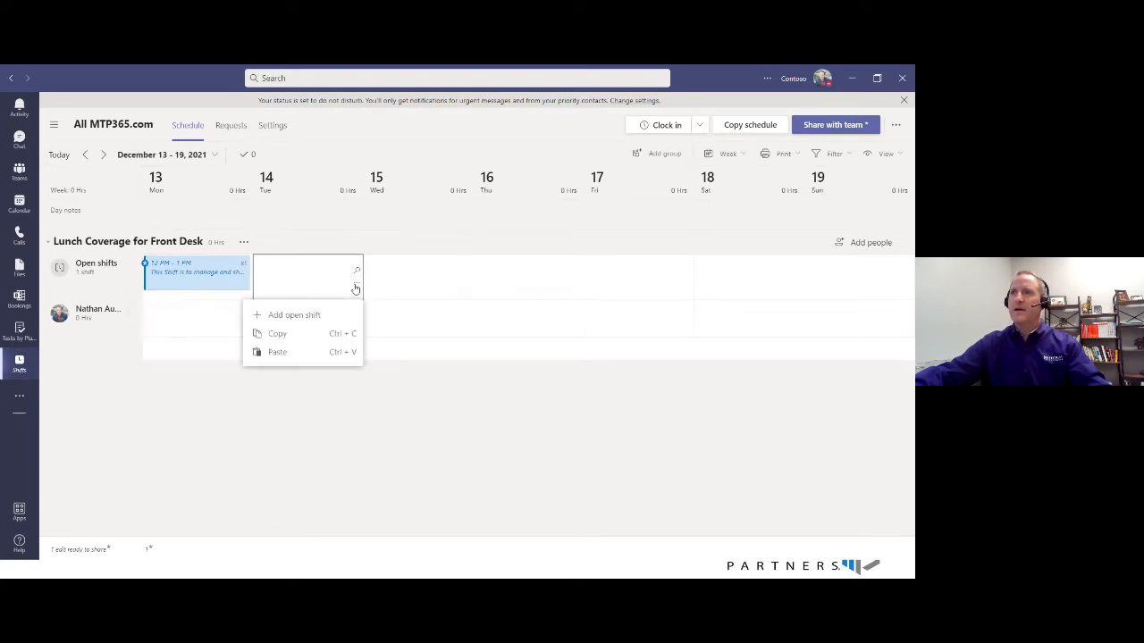
pyautogui.click(292, 353)
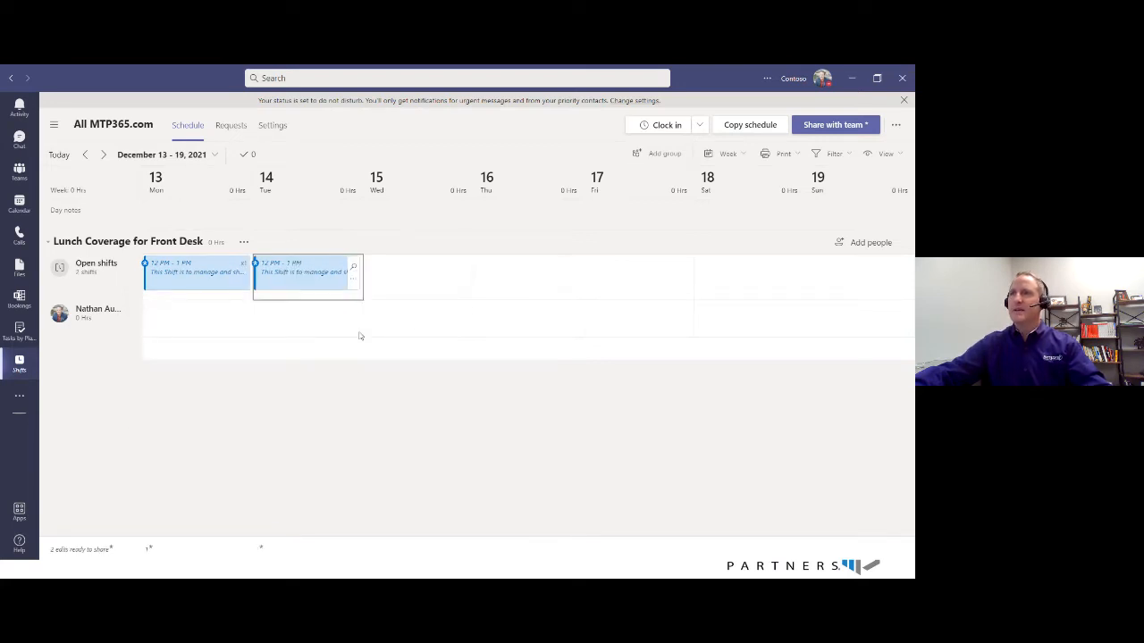
pyautogui.click(465, 284)
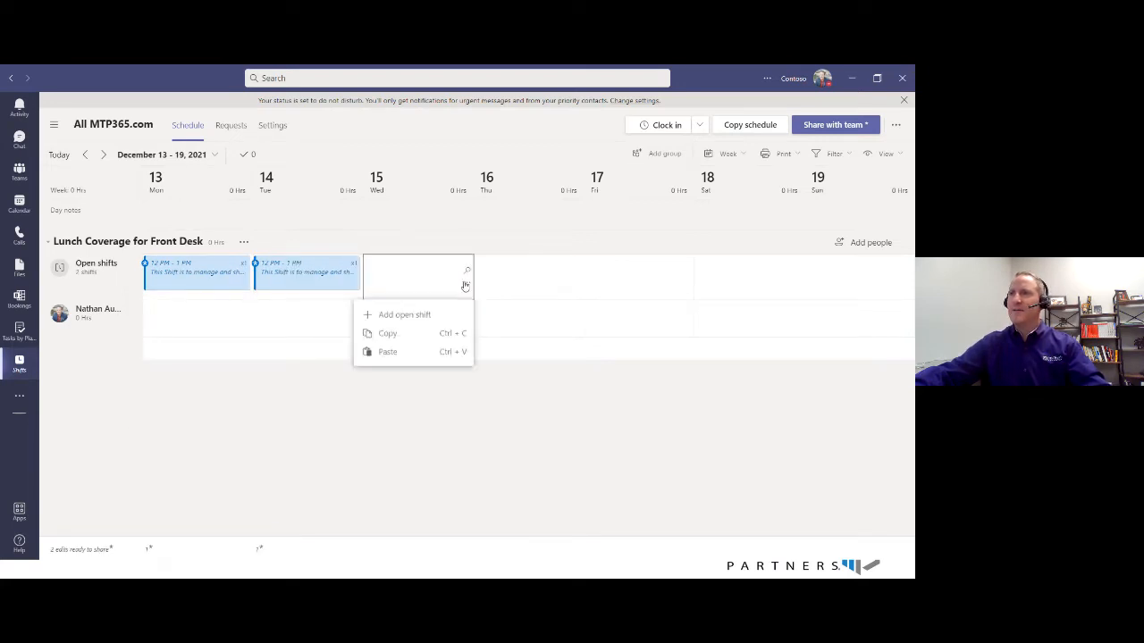
pyautogui.click(423, 351)
pyautogui.click(576, 284)
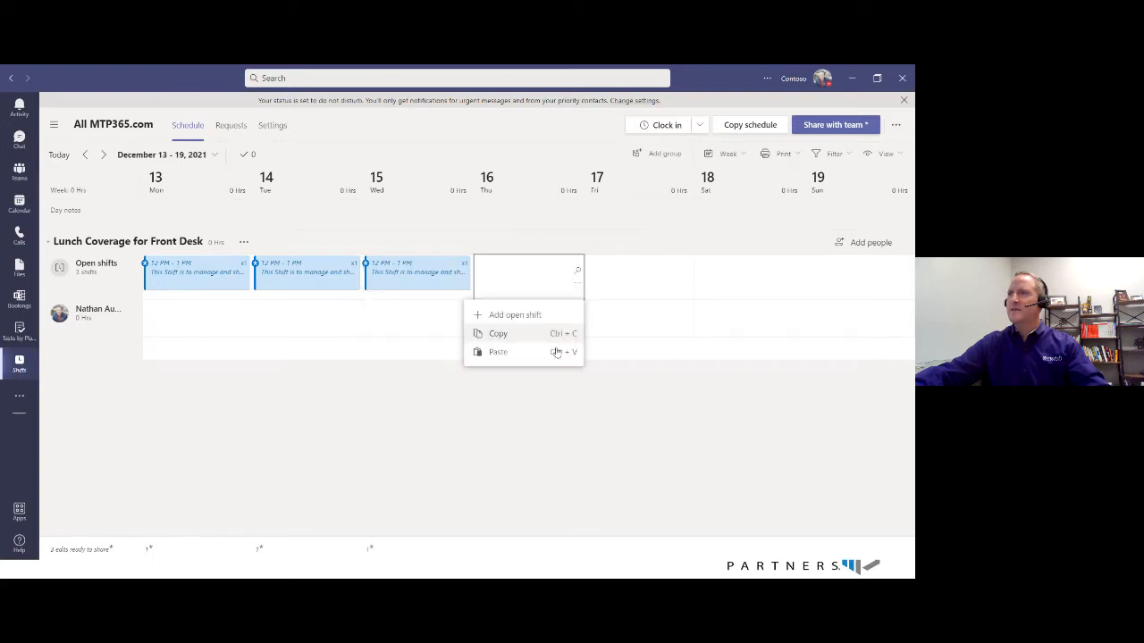
pyautogui.click(554, 350)
pyautogui.click(683, 284)
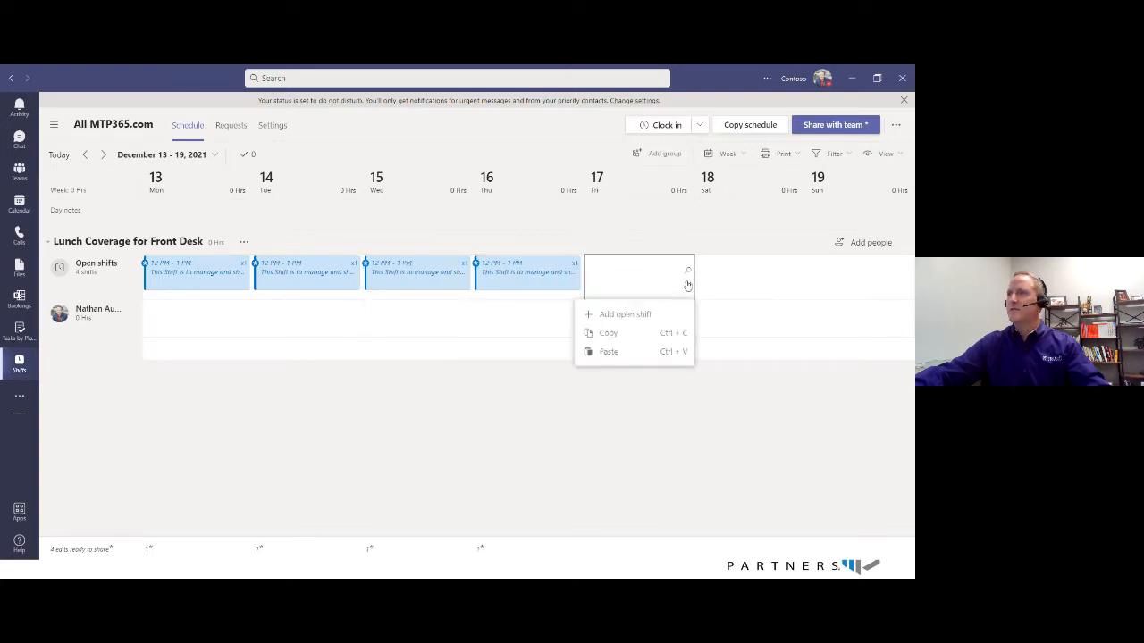
pyautogui.click(635, 350)
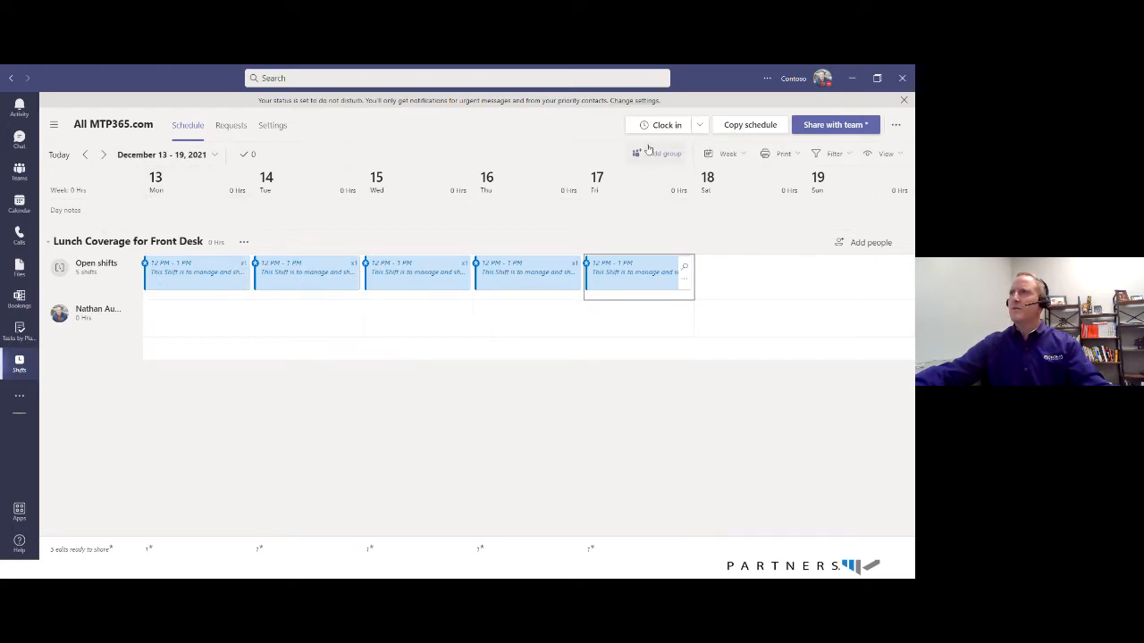
# - Copy the 12/13/2021 to 12/19/2021 schedule one time to the week starting 12/20/2021, and go to the following week
pyautogui.click(746, 126)
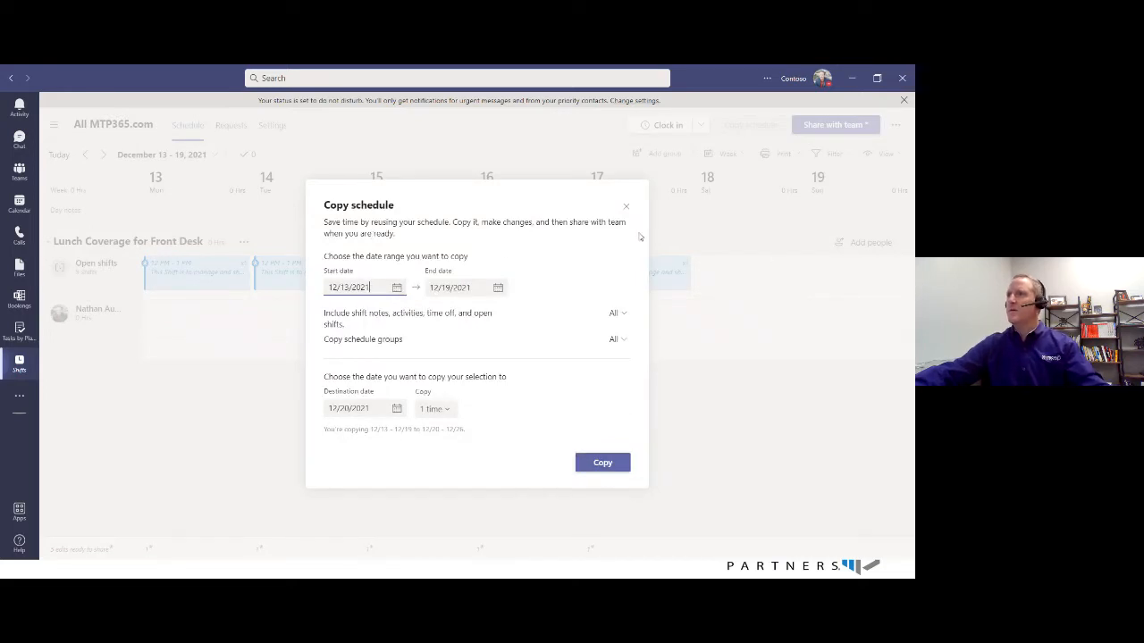
pyautogui.click(626, 207)
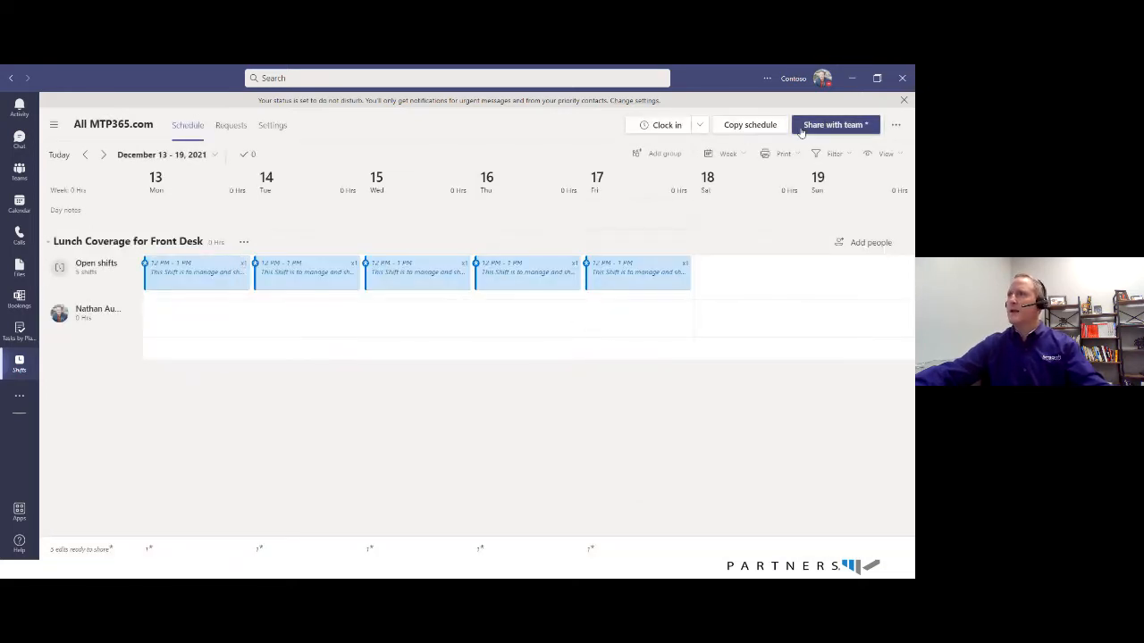
pyautogui.click(745, 126)
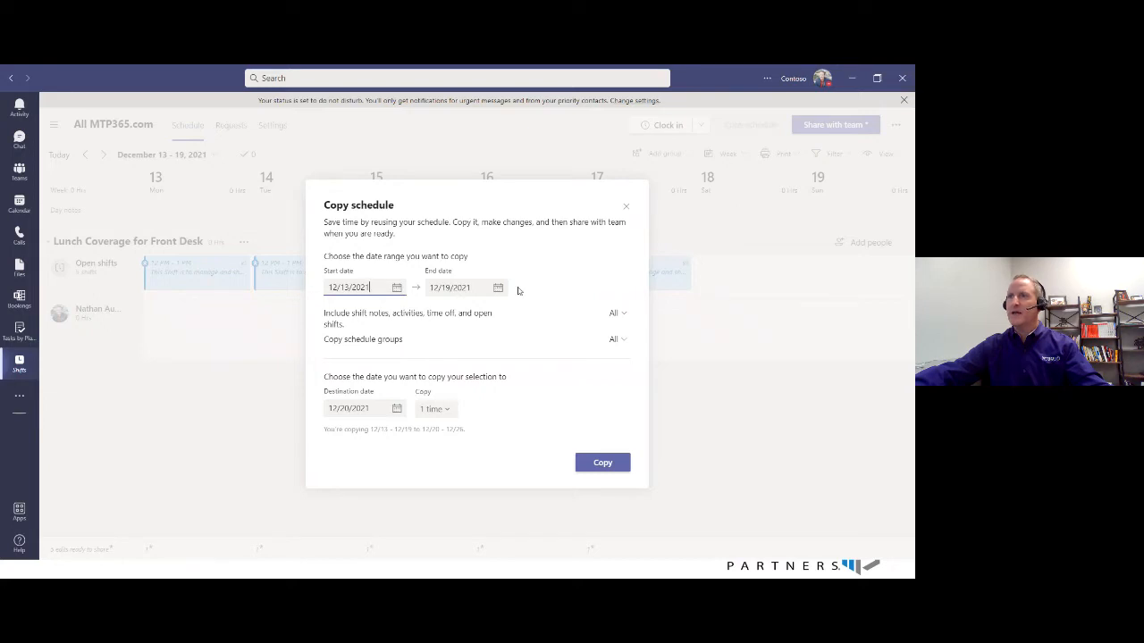
pyautogui.click(397, 408)
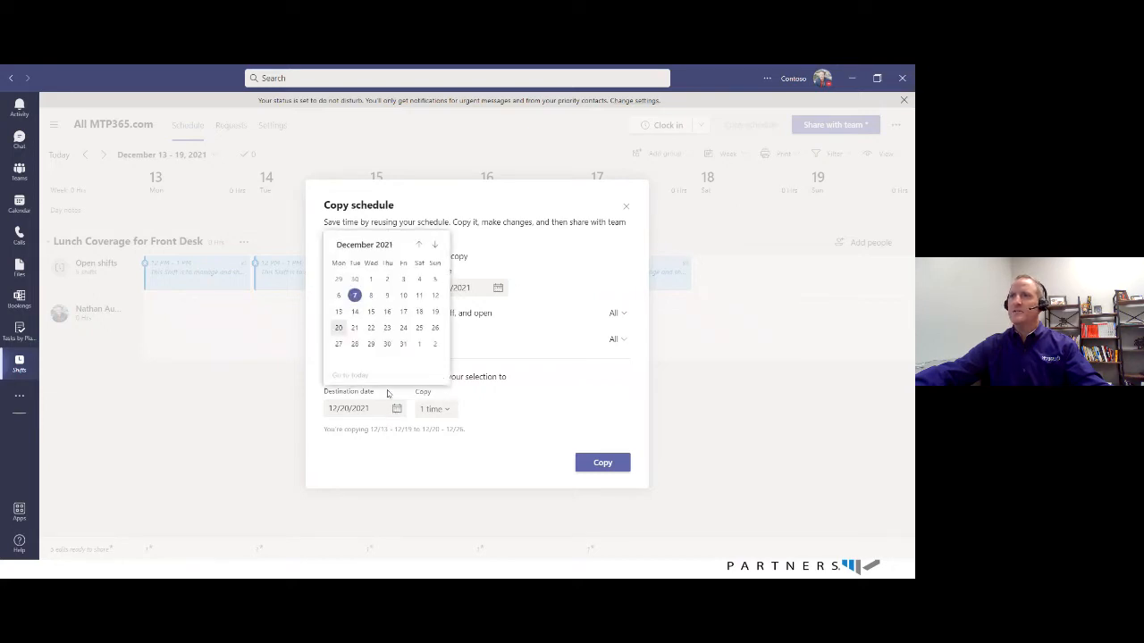
pyautogui.click(337, 328)
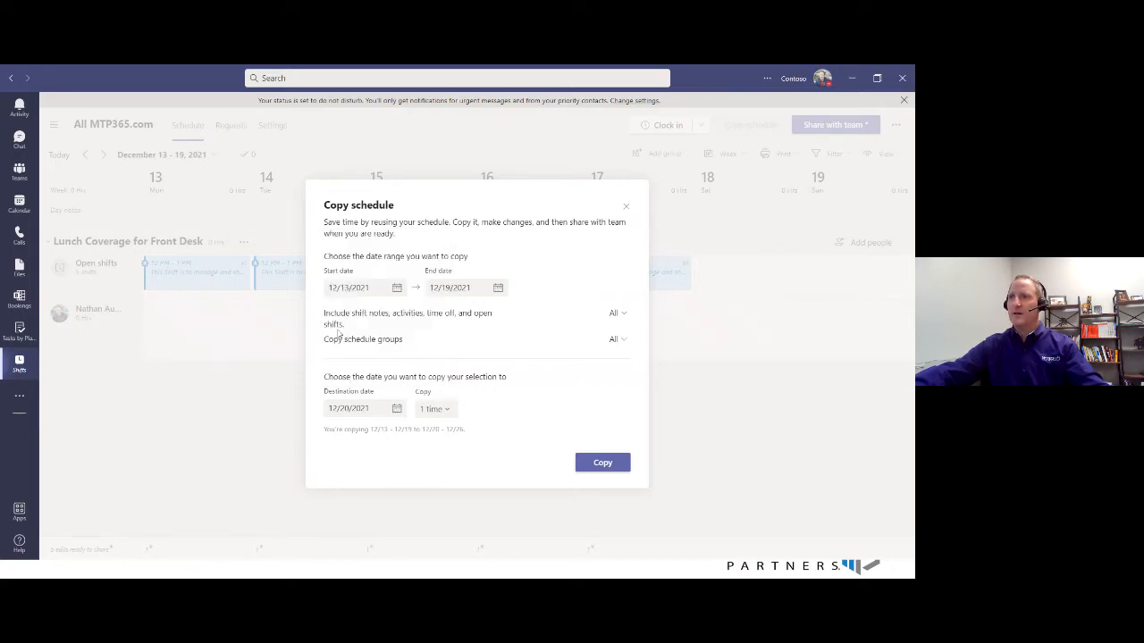
pyautogui.click(592, 466)
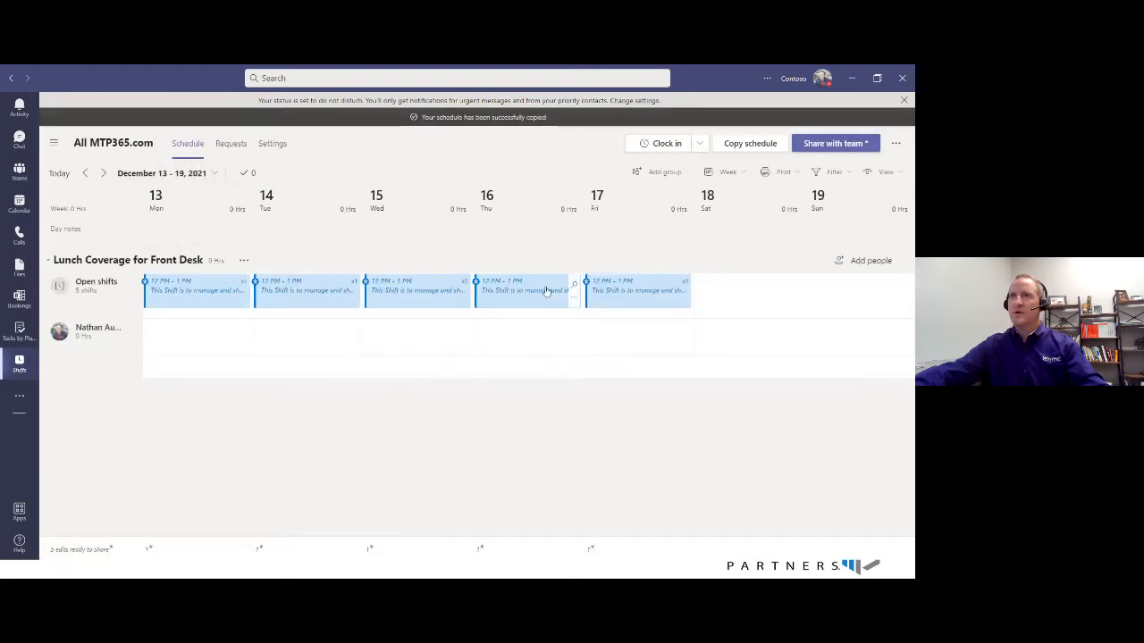
pyautogui.click(103, 172)
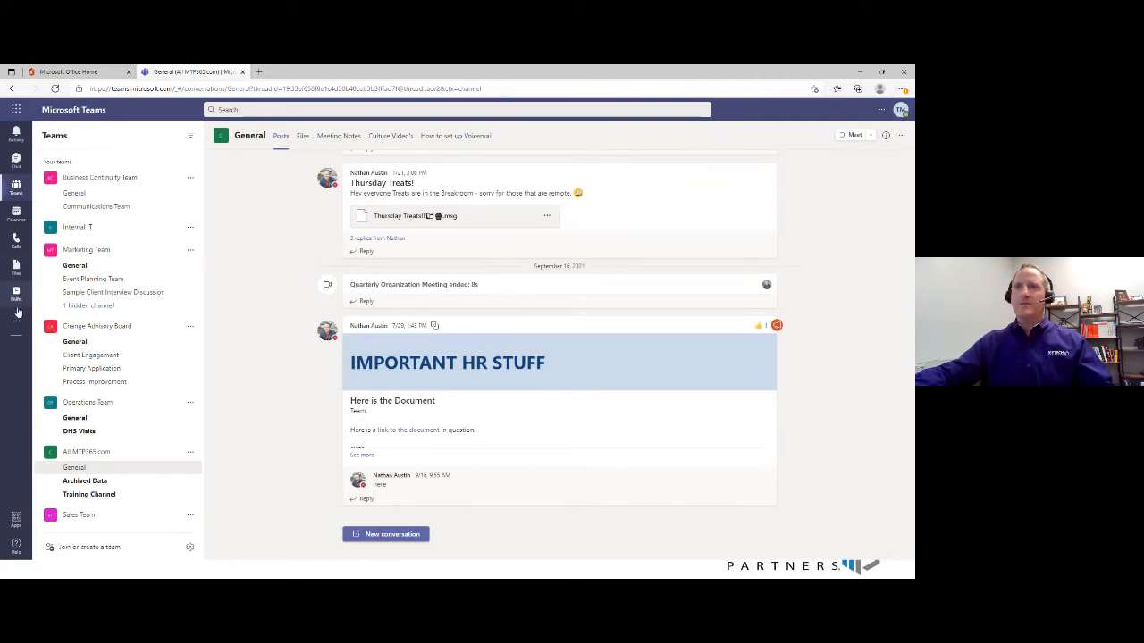
# - Check the available Shifts schedules, and review the owners, members and guests of the All MTP365.com team
pyautogui.click(15, 295)
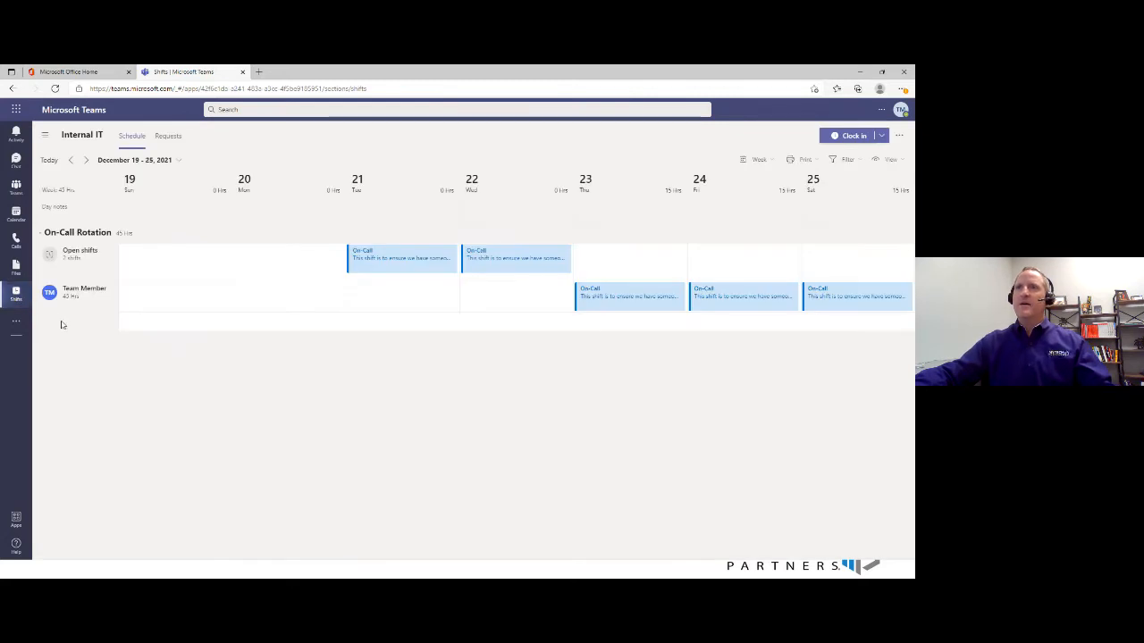
pyautogui.click(45, 136)
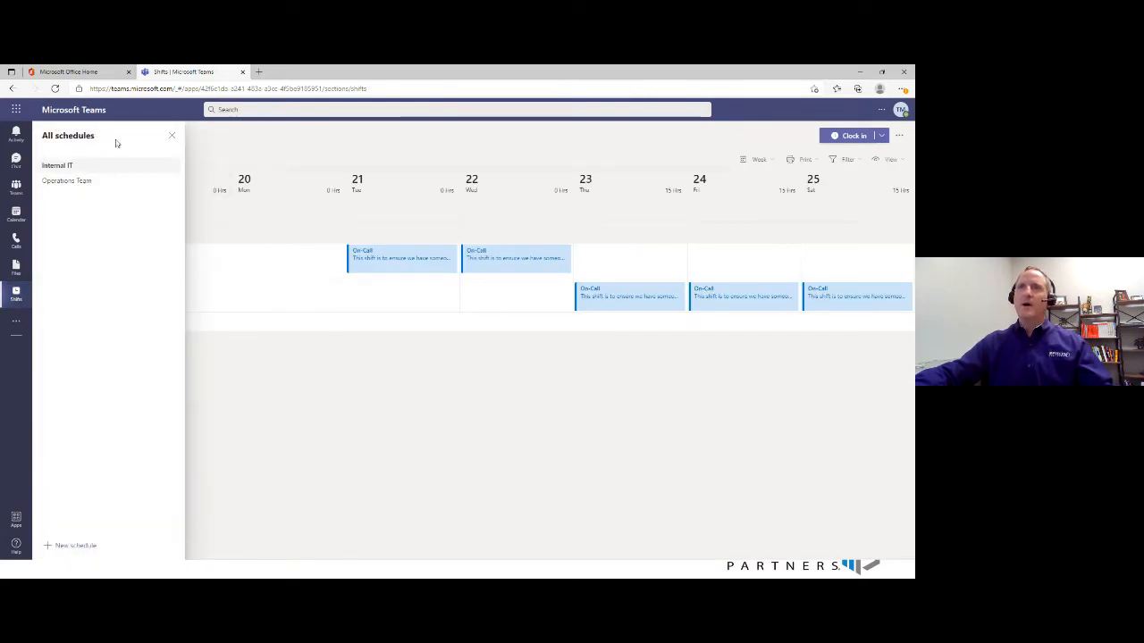
pyautogui.click(16, 187)
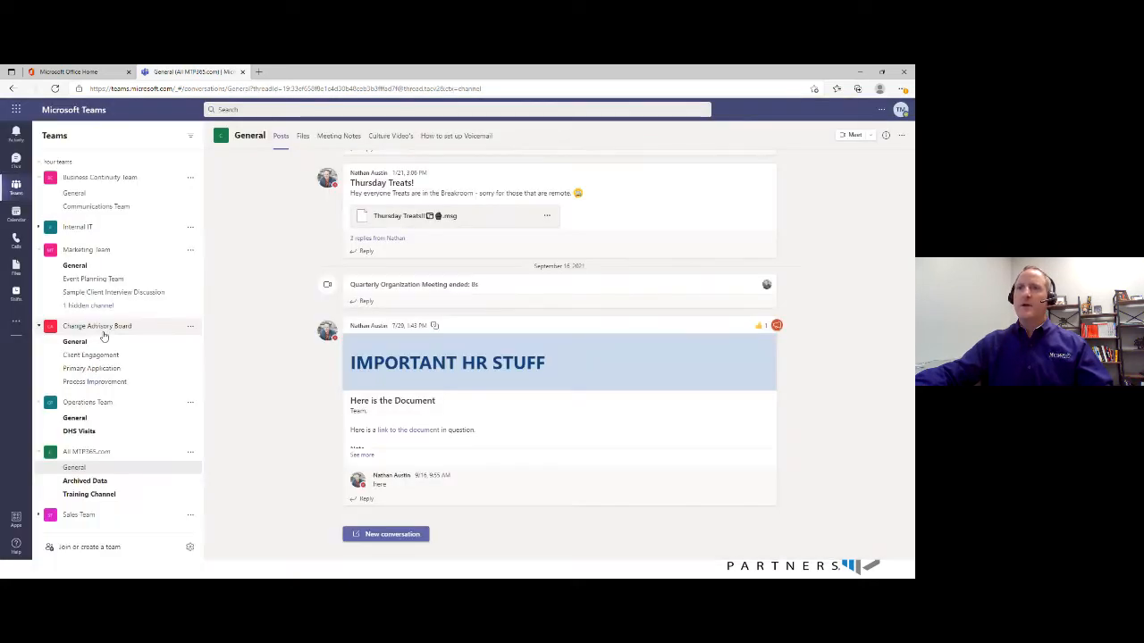
pyautogui.click(190, 452)
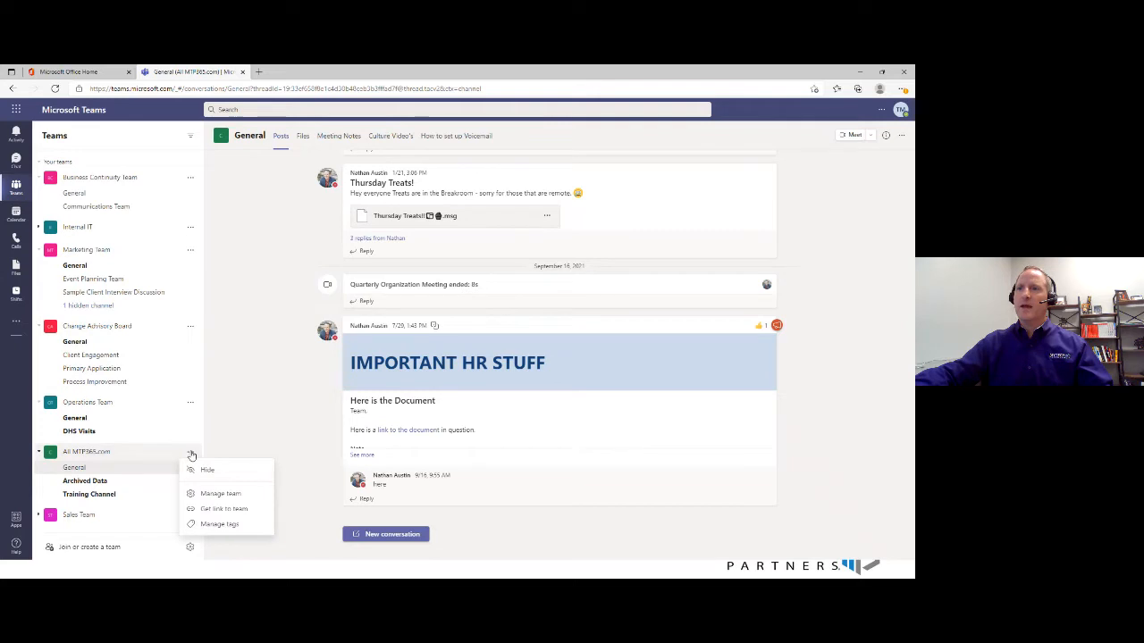
pyautogui.click(211, 493)
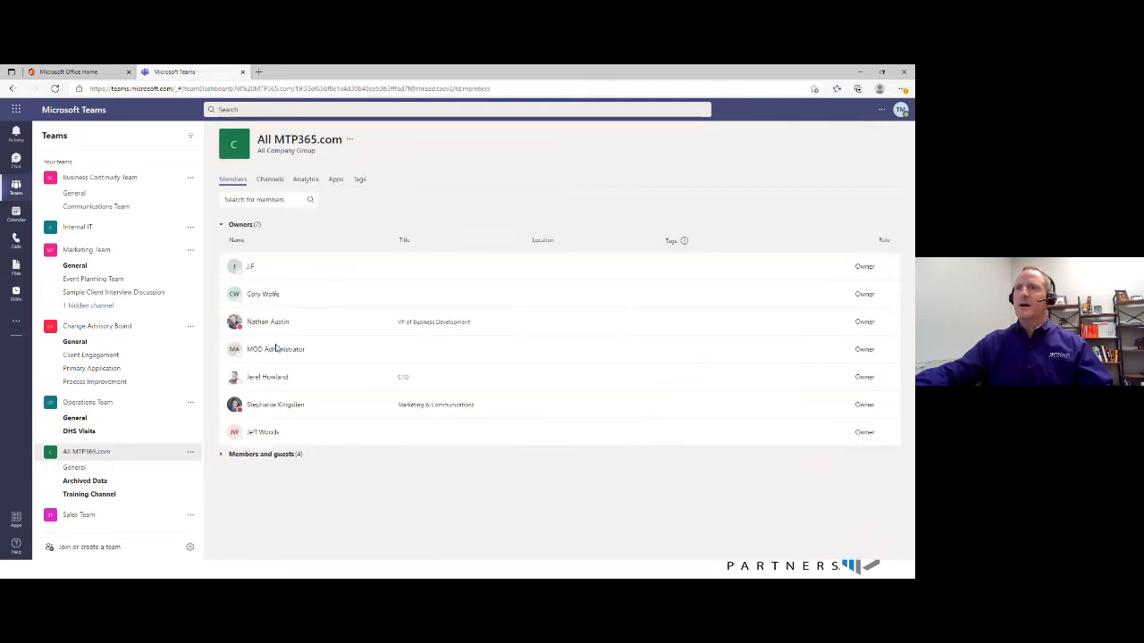
pyautogui.click(222, 457)
pyautogui.scroll(-1, 273, 409)
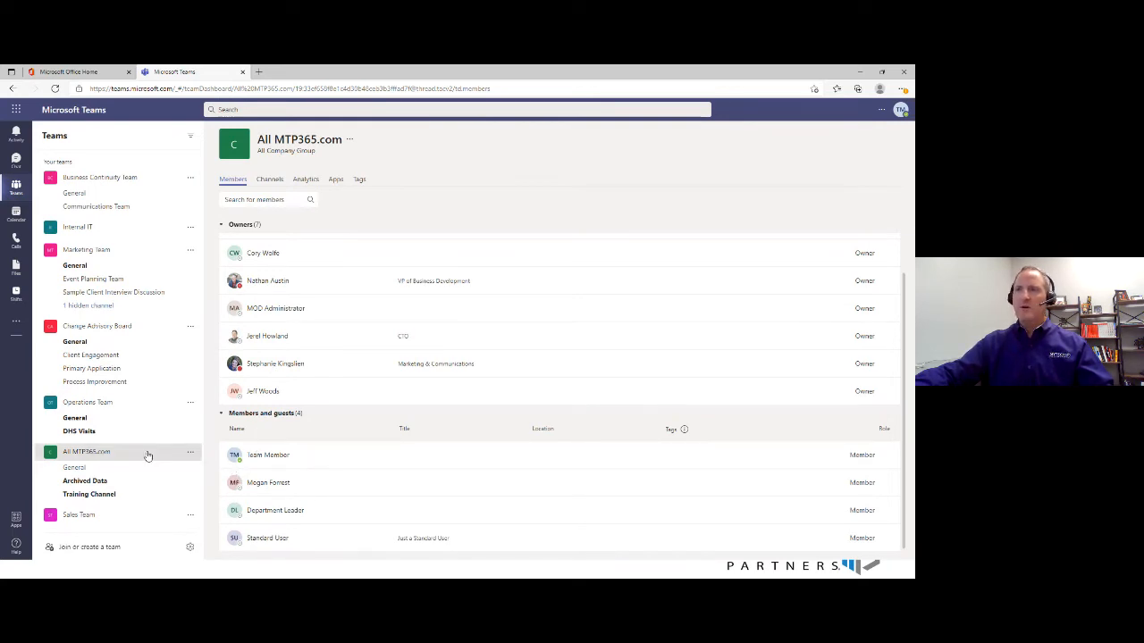
# - Open the All MTP365.com schedule in Shifts from the team member's account and check its December weeks for shifts
pyautogui.click(15, 293)
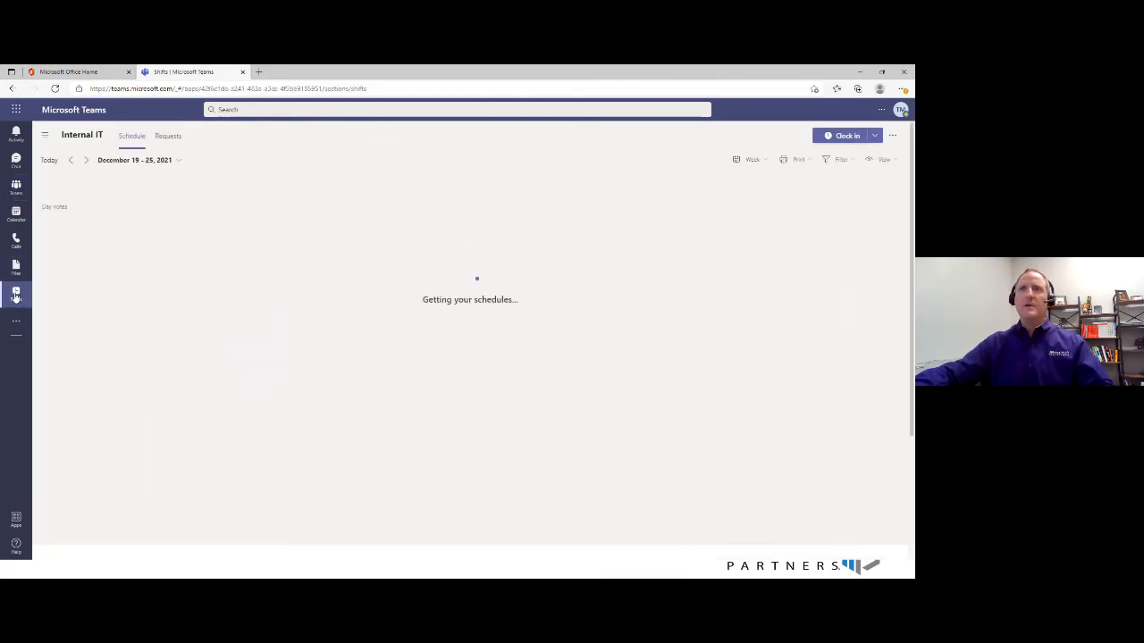
pyautogui.click(43, 138)
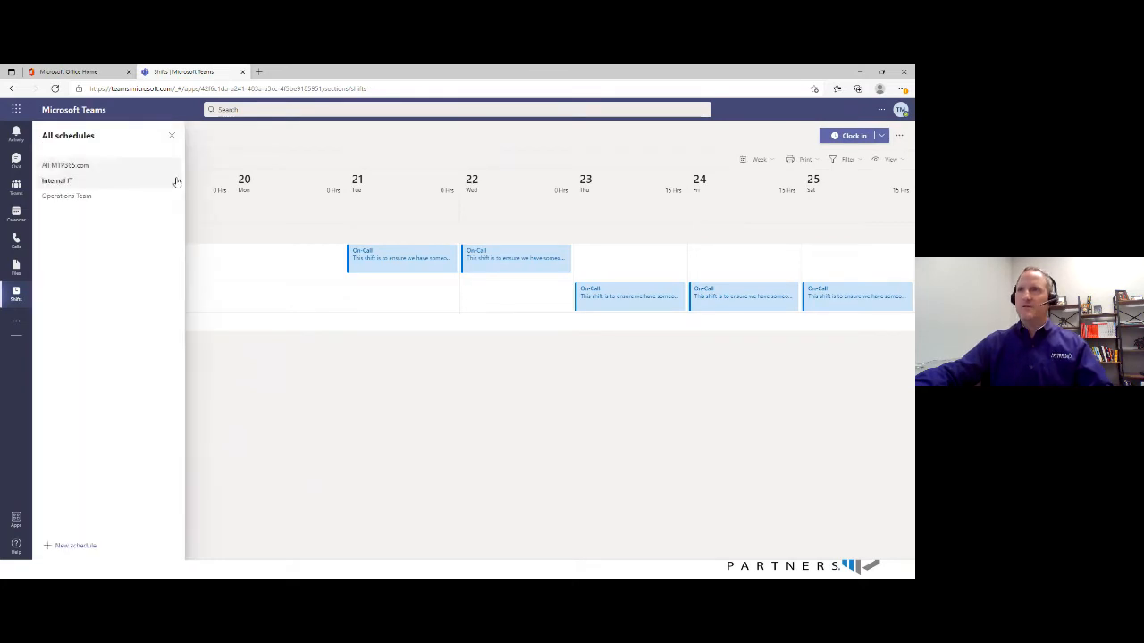
pyautogui.click(64, 166)
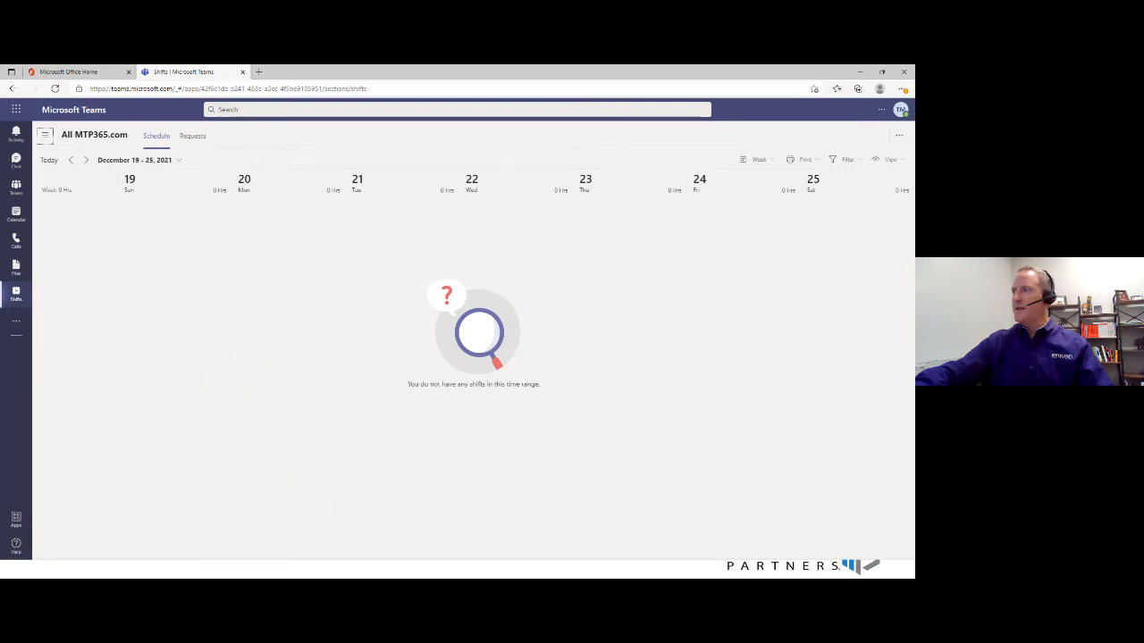
pyautogui.hotkey('alt', 'Tab')
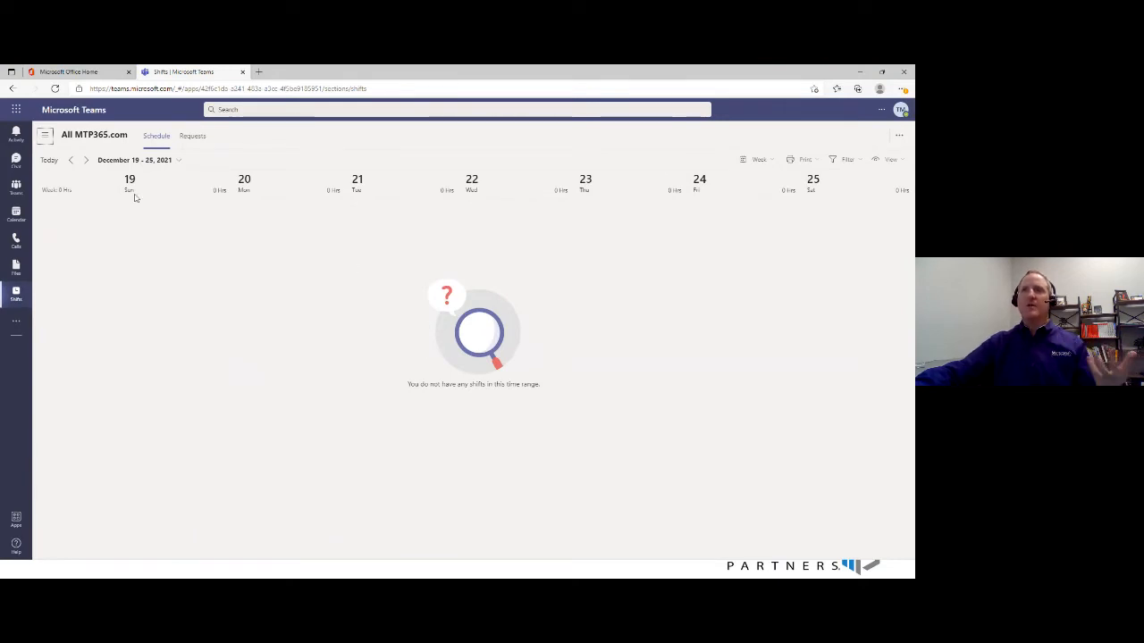
pyautogui.click(70, 161)
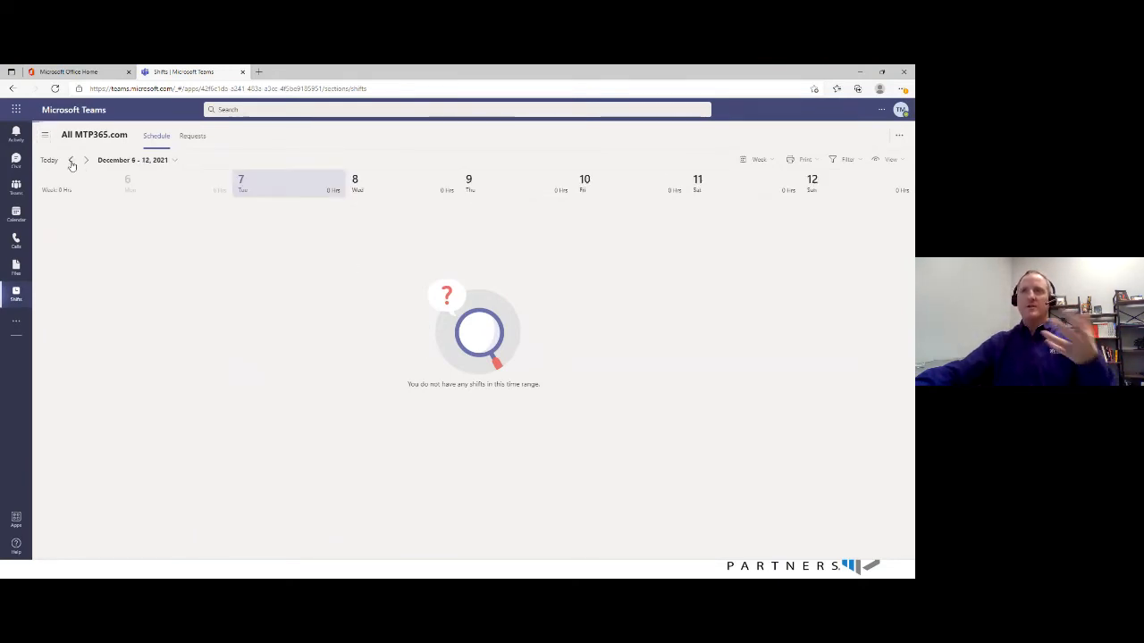
pyautogui.click(88, 161)
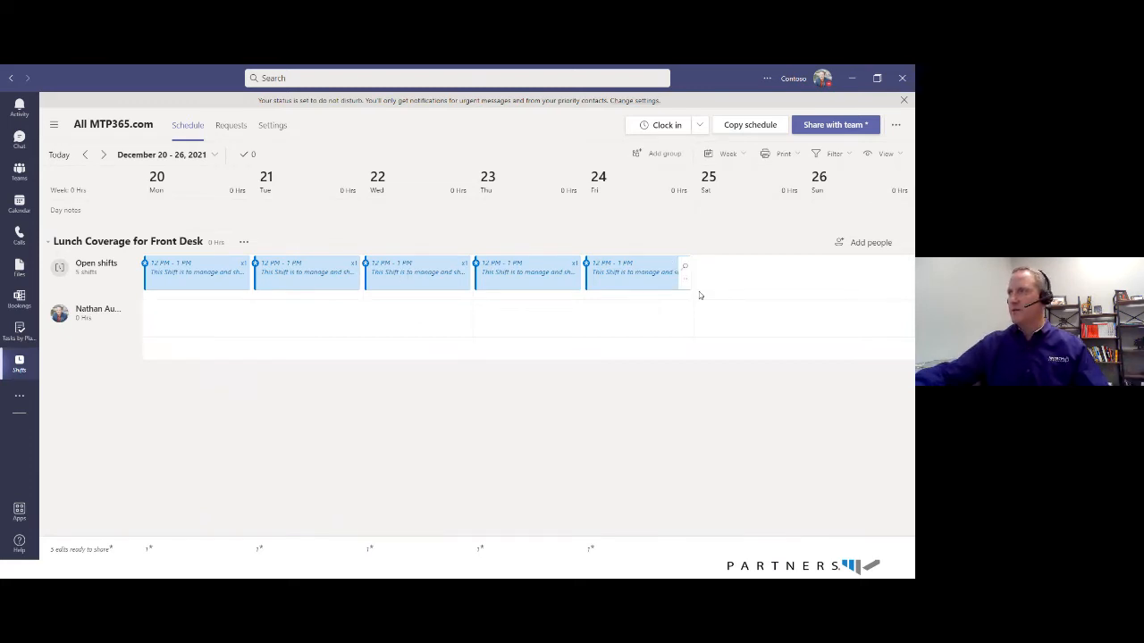
# - Add the Team Member account to the Lunch Coverage for Front Desk group in the owner's schedule
pyautogui.click(859, 246)
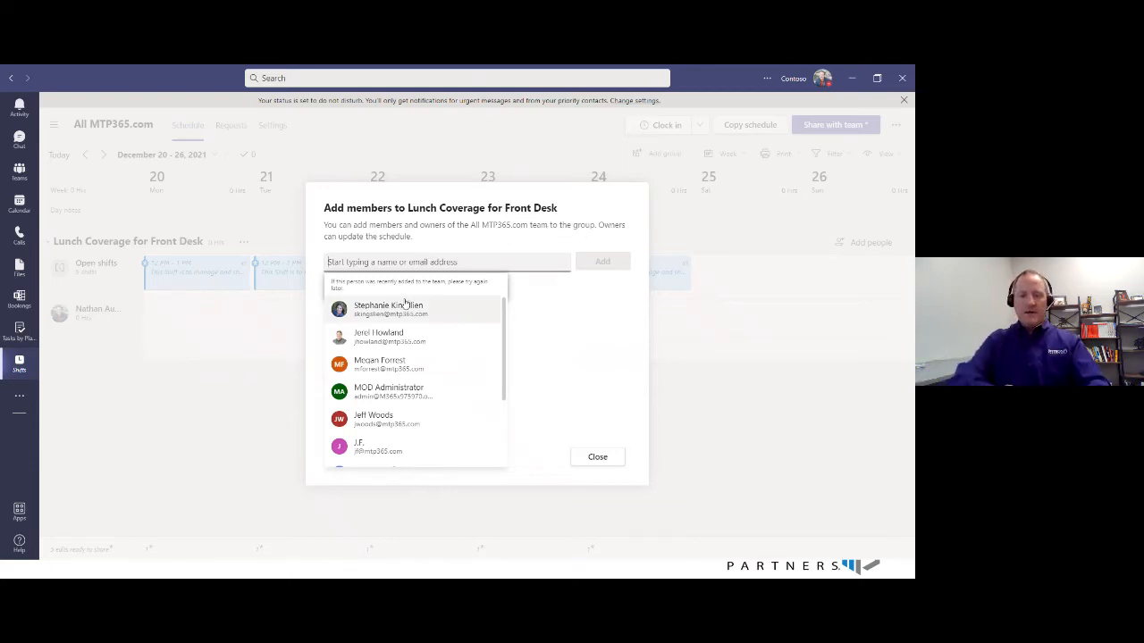
pyautogui.write('Team Member')
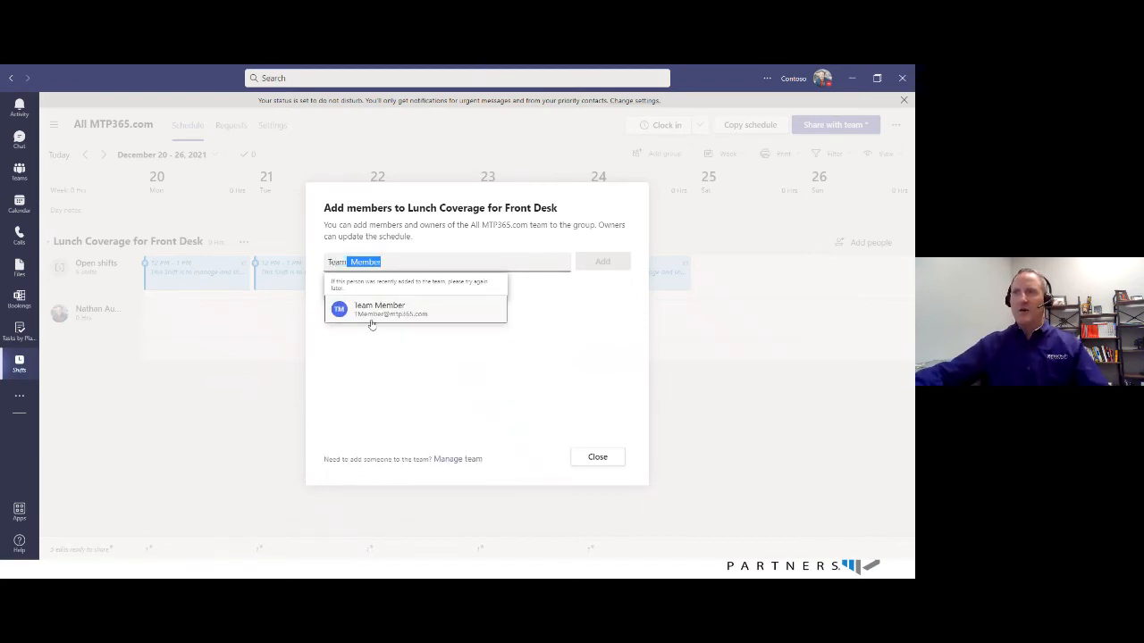
pyautogui.click(379, 311)
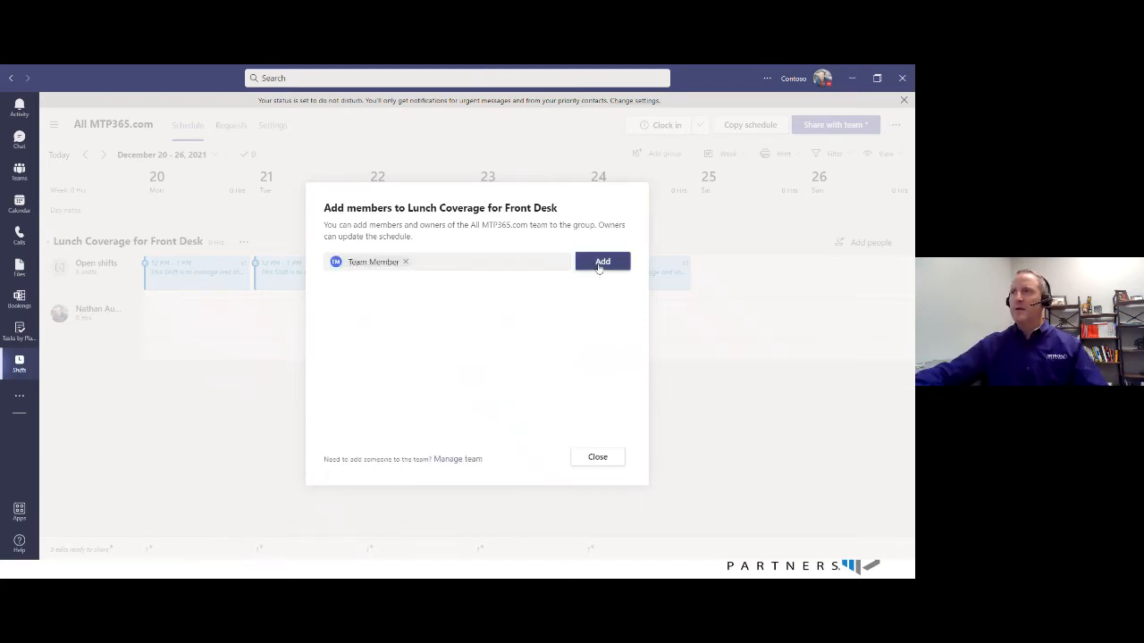
pyautogui.click(600, 263)
# - Add the team owner from Marketing & Communications to the Lunch Coverage for Front Desk group
pyautogui.click(539, 260)
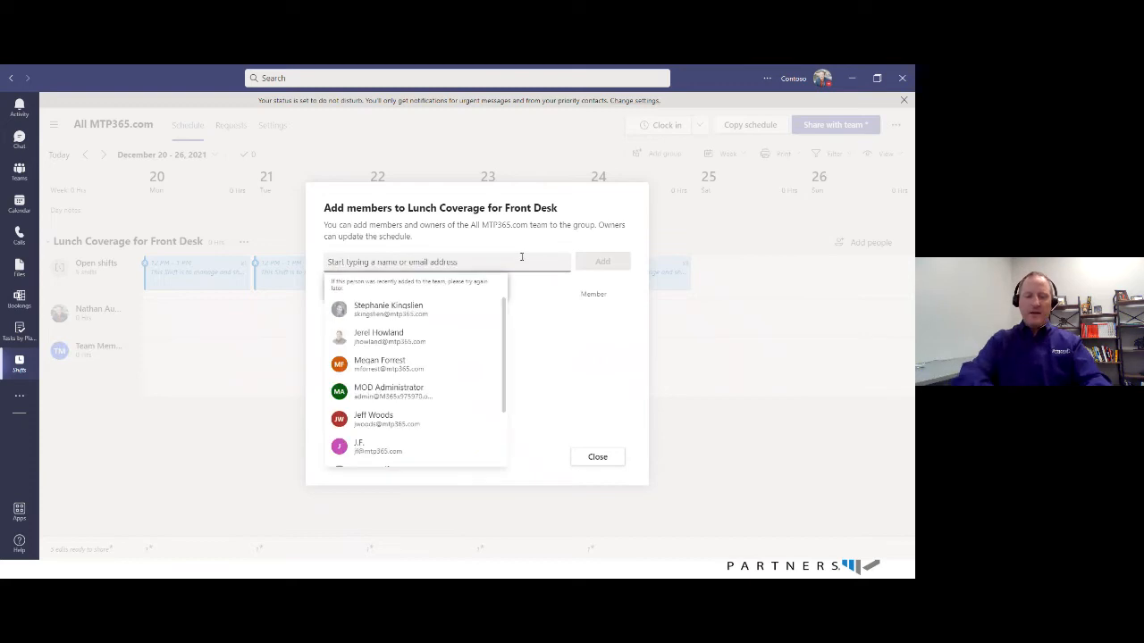
pyautogui.write('Sk')
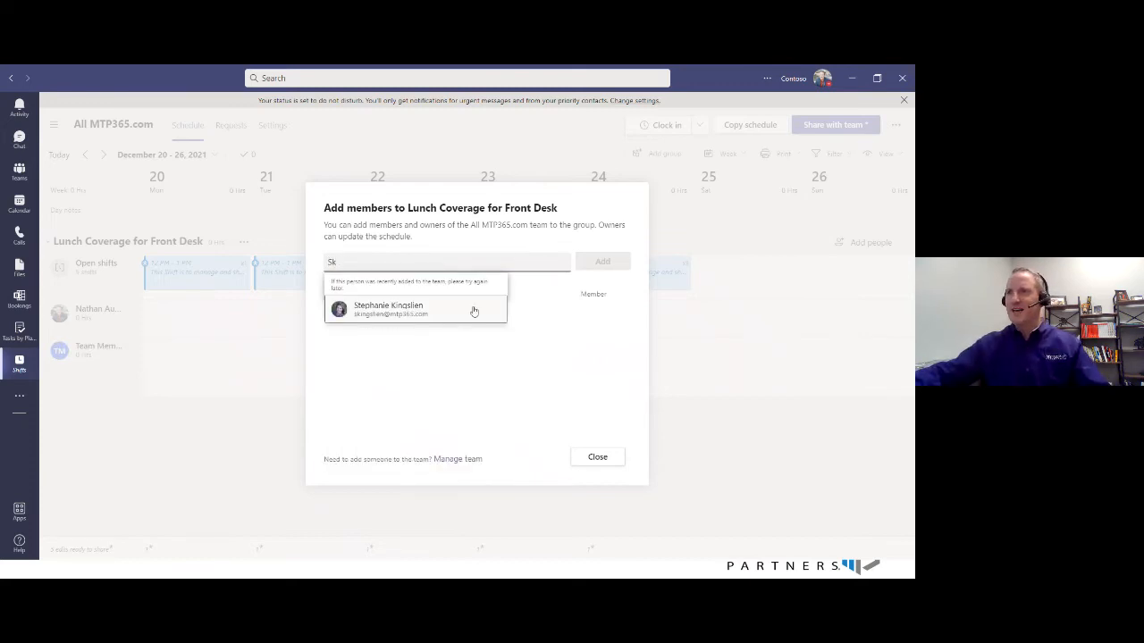
pyautogui.click(372, 311)
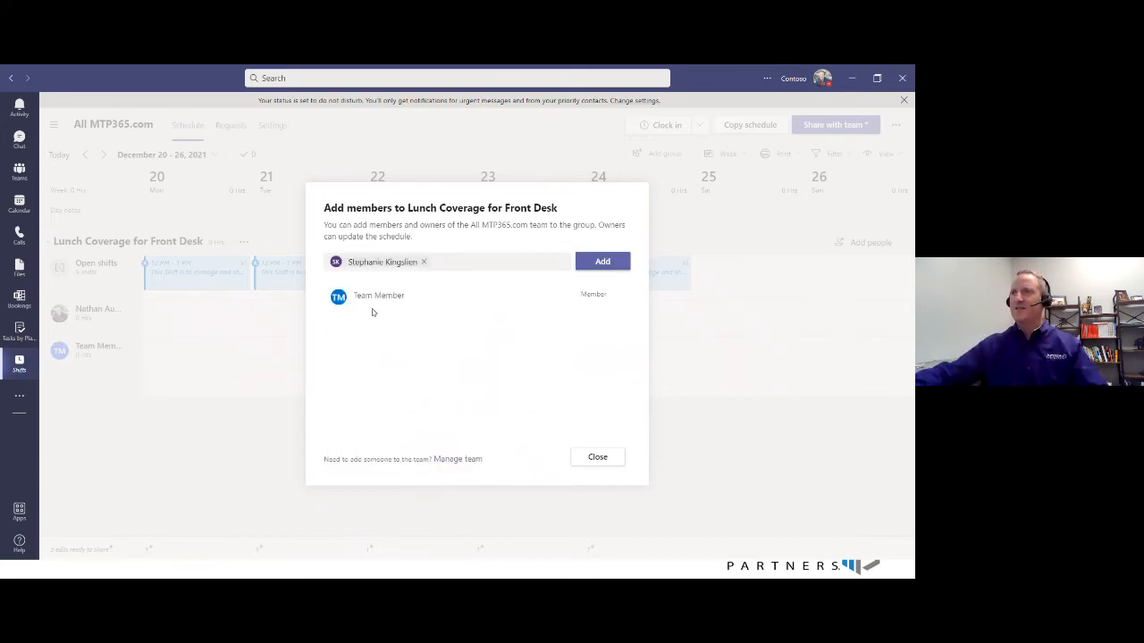
pyautogui.click(599, 264)
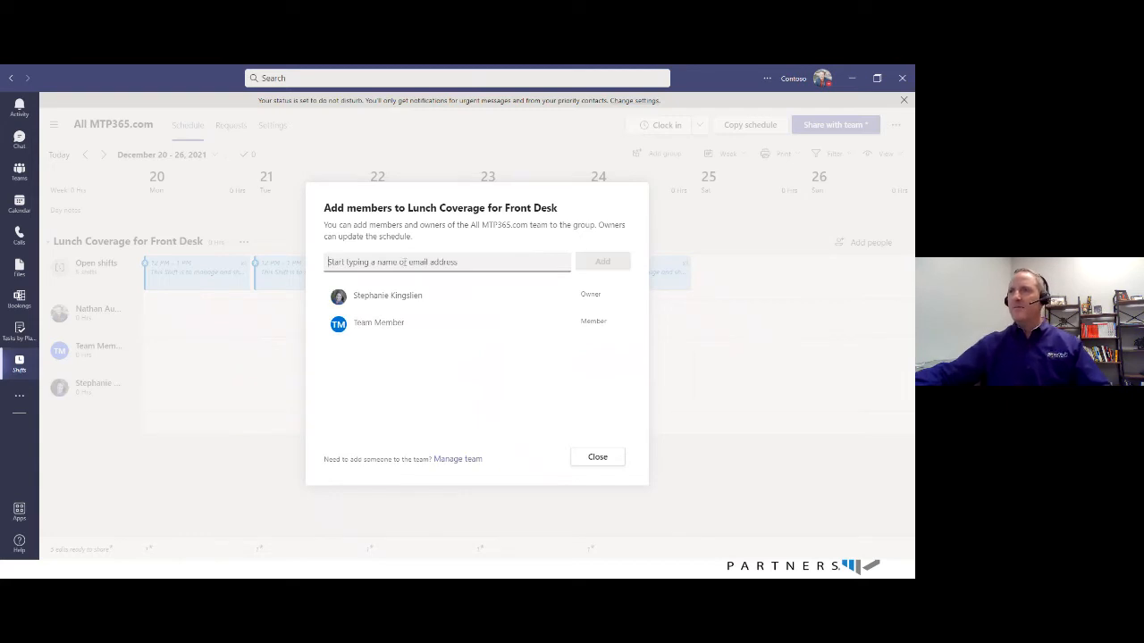
# - Add the team owner listed only by initials to the Lunch Coverage for Front Desk group and finish adding members
pyautogui.click(415, 262)
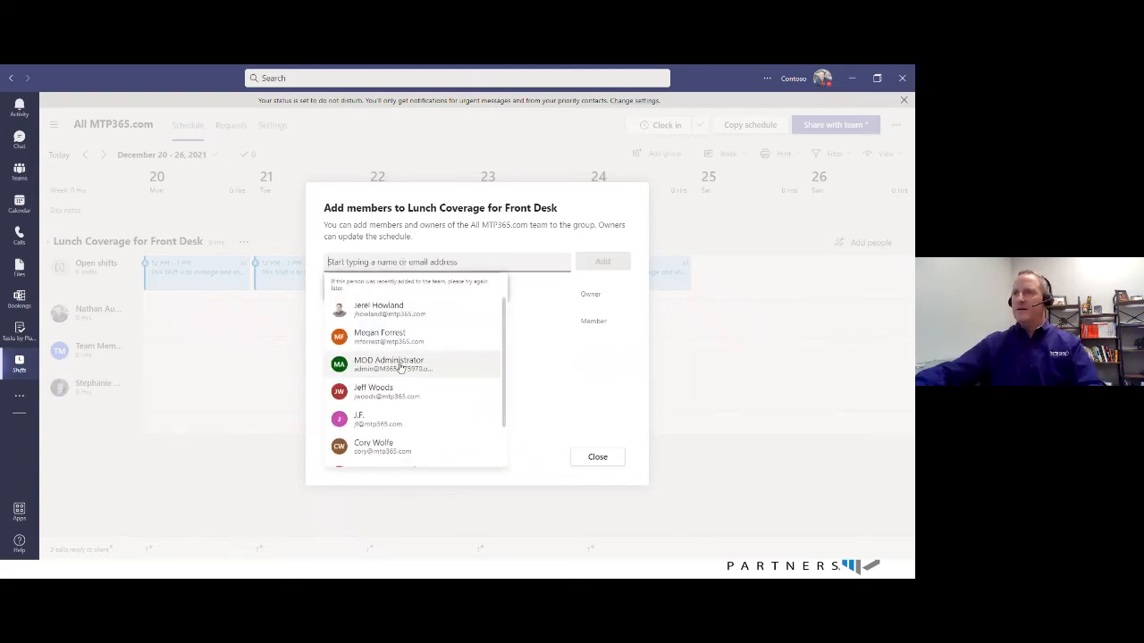
pyautogui.click(384, 427)
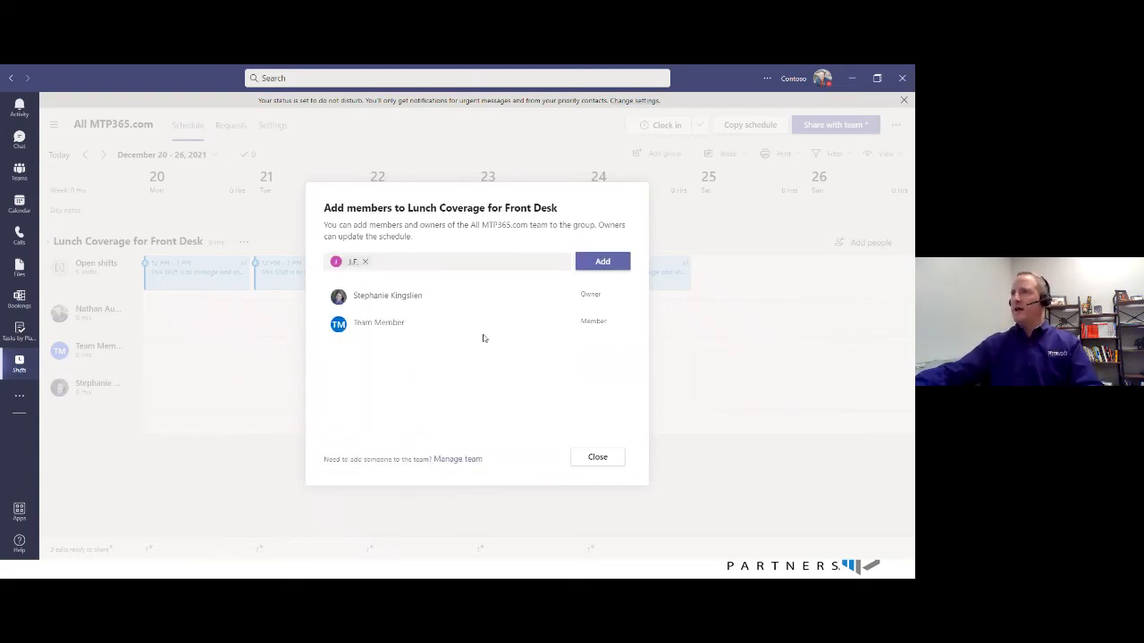
pyautogui.click(615, 261)
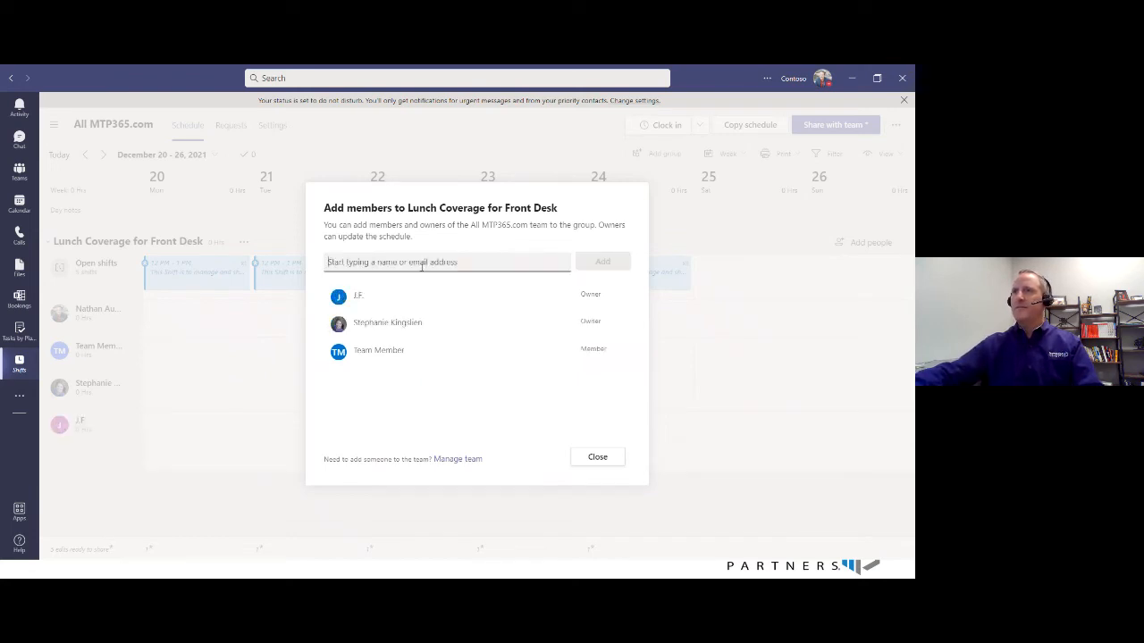
pyautogui.click(598, 459)
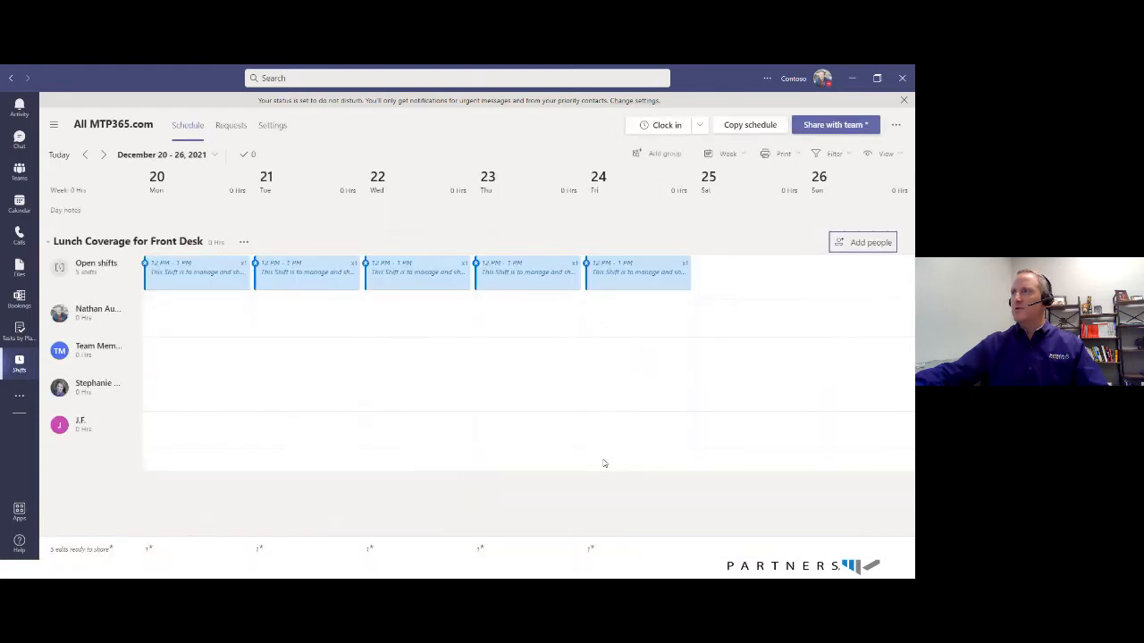
# - Review the remaining people available for the Lunch Coverage for Front Desk group without adding anyone
pyautogui.click(862, 243)
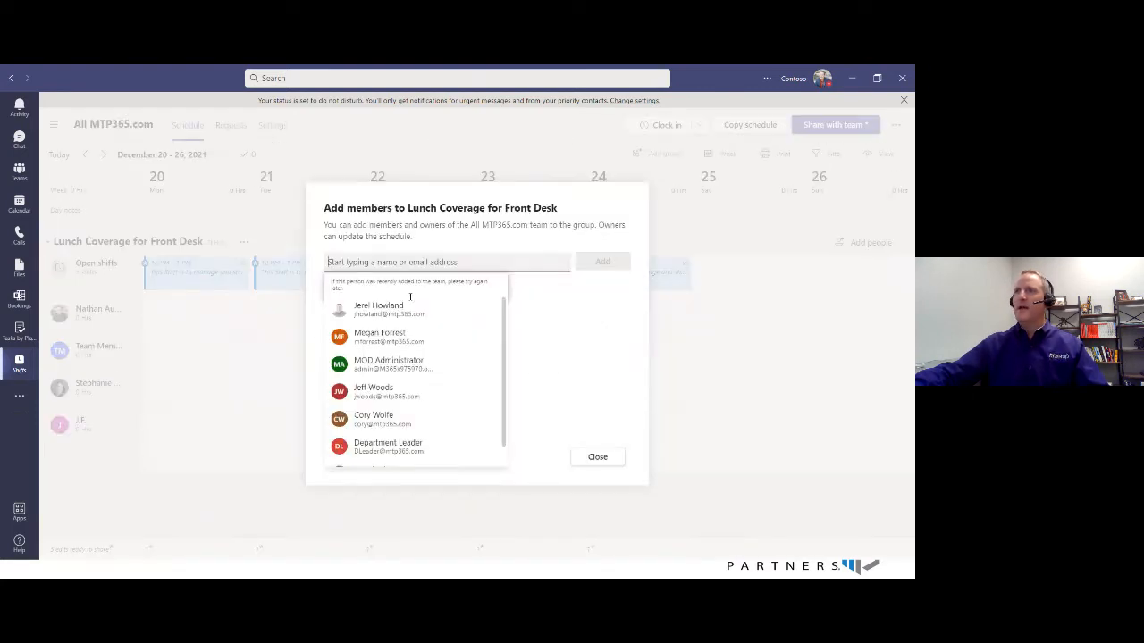
pyautogui.scroll(-1, 411, 308)
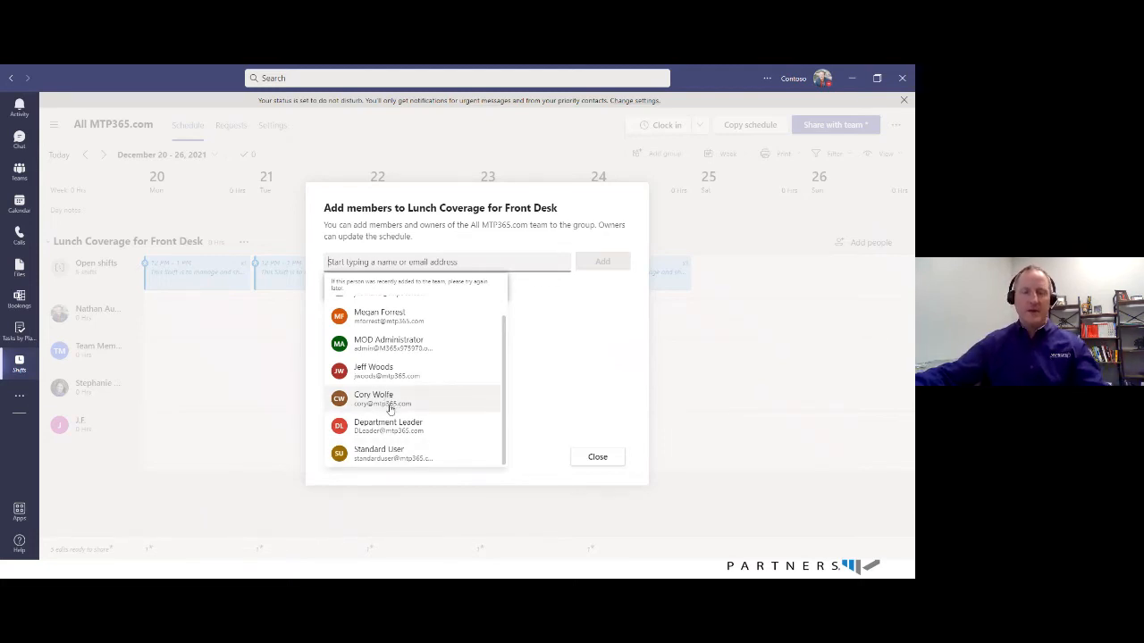
pyautogui.click(598, 457)
pyautogui.click(597, 457)
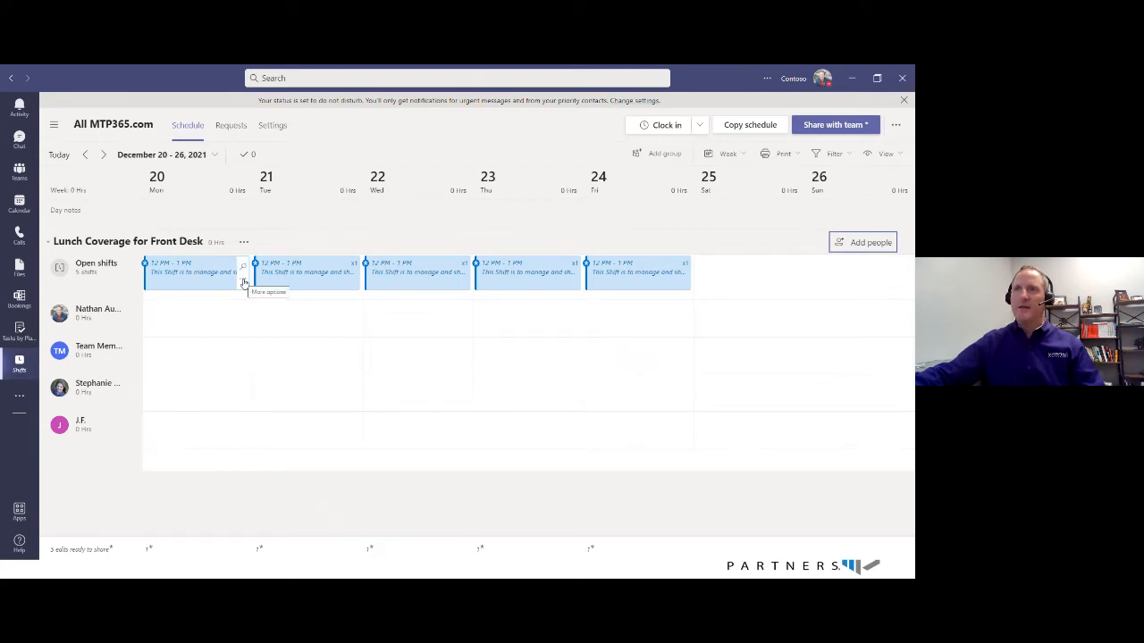
# - Assign Monday, December 20's open lunch shift to Team Member and Tuesday, December 21's to the Marketing & Communications owner
pyautogui.click(243, 280)
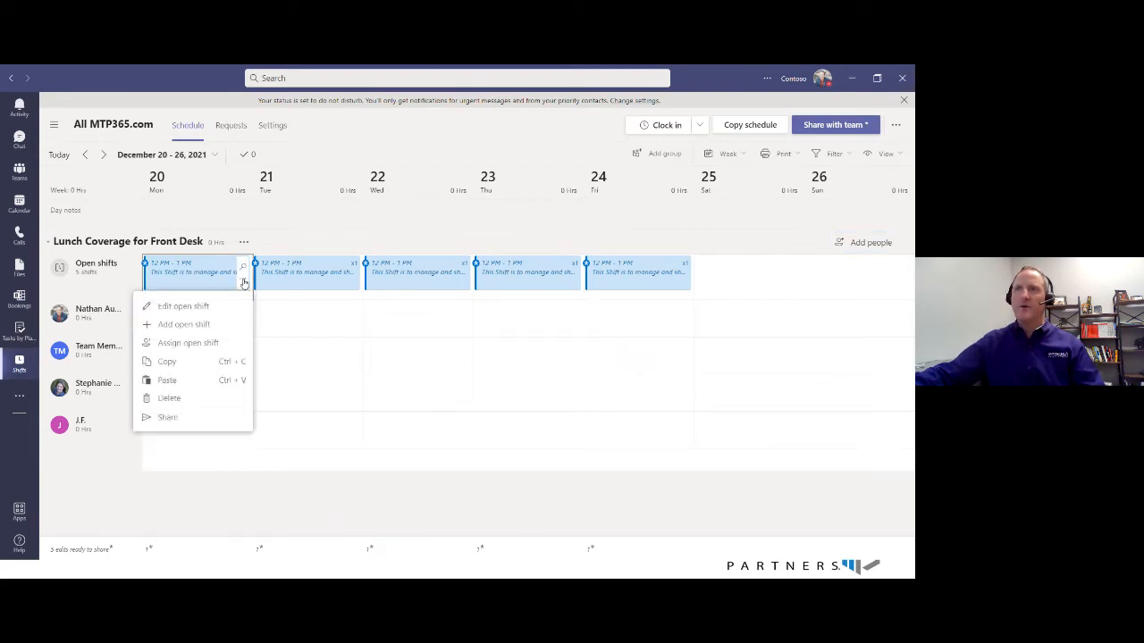
pyautogui.click(182, 343)
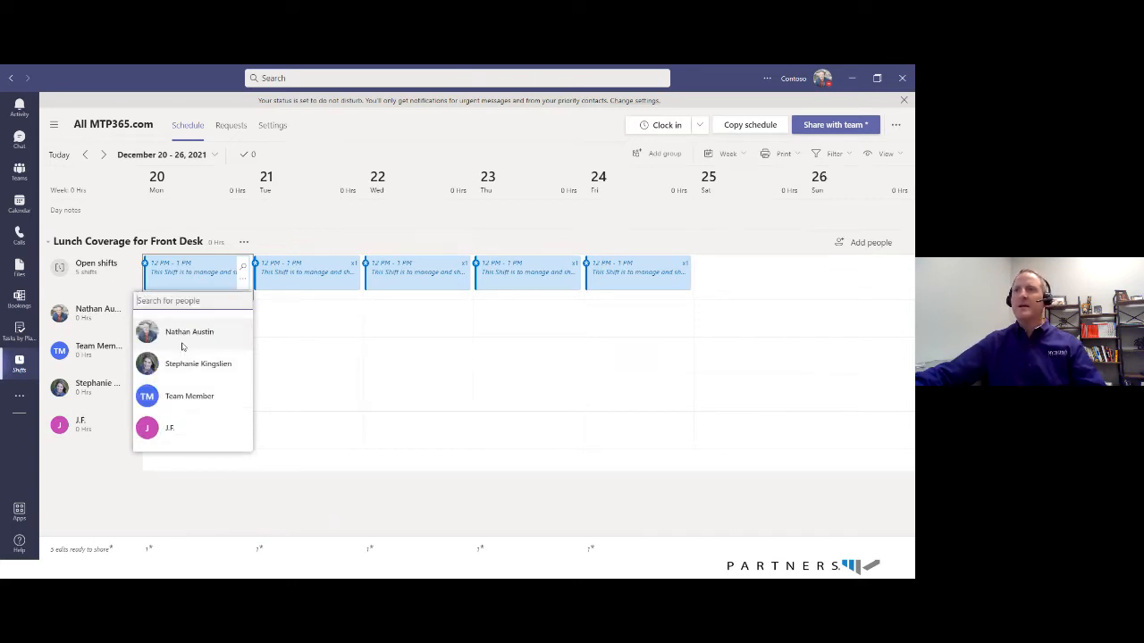
pyautogui.click(187, 396)
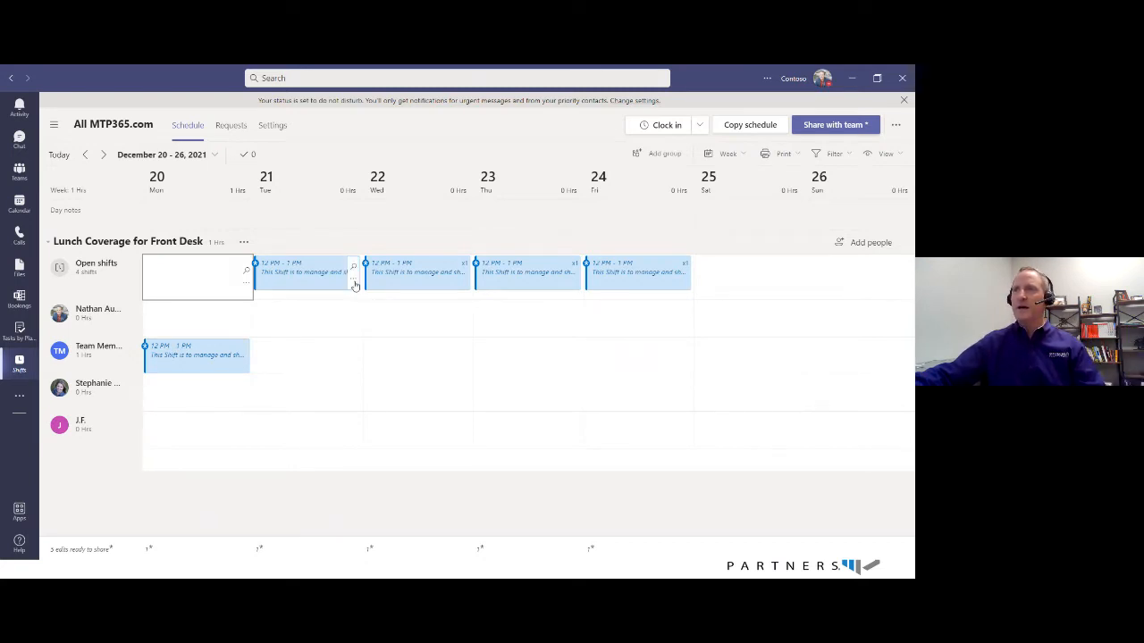
pyautogui.click(355, 282)
pyautogui.click(318, 343)
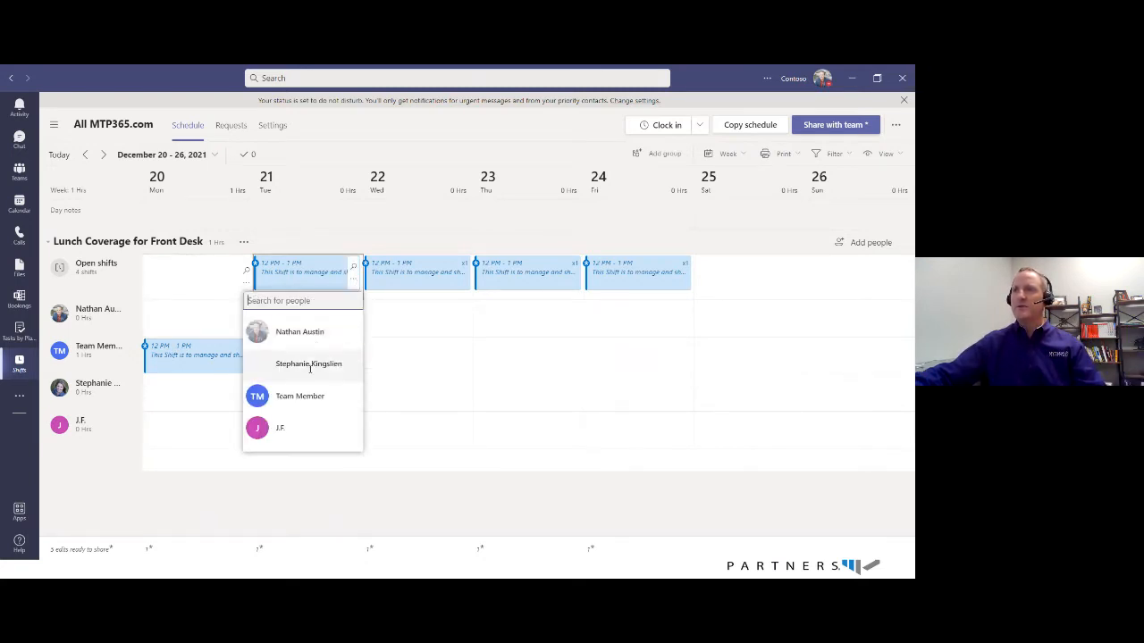
pyautogui.click(308, 366)
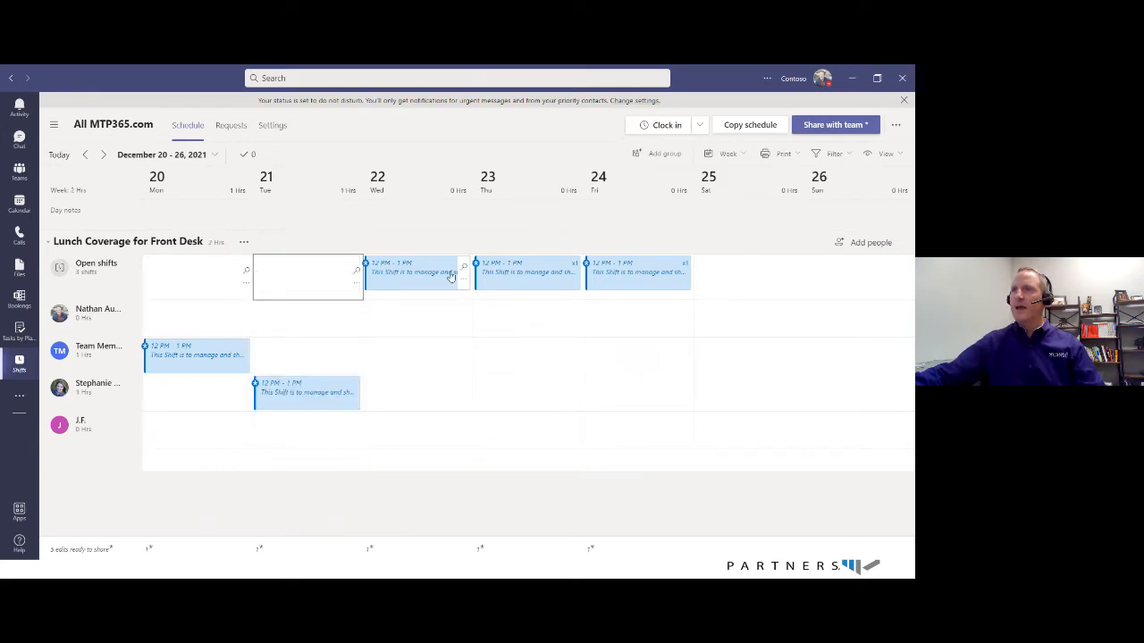
# - Assign Thursday, December 23's open lunch shift to Team Member and Friday, December 24's to the Marketing & Communications owner
pyautogui.click(574, 280)
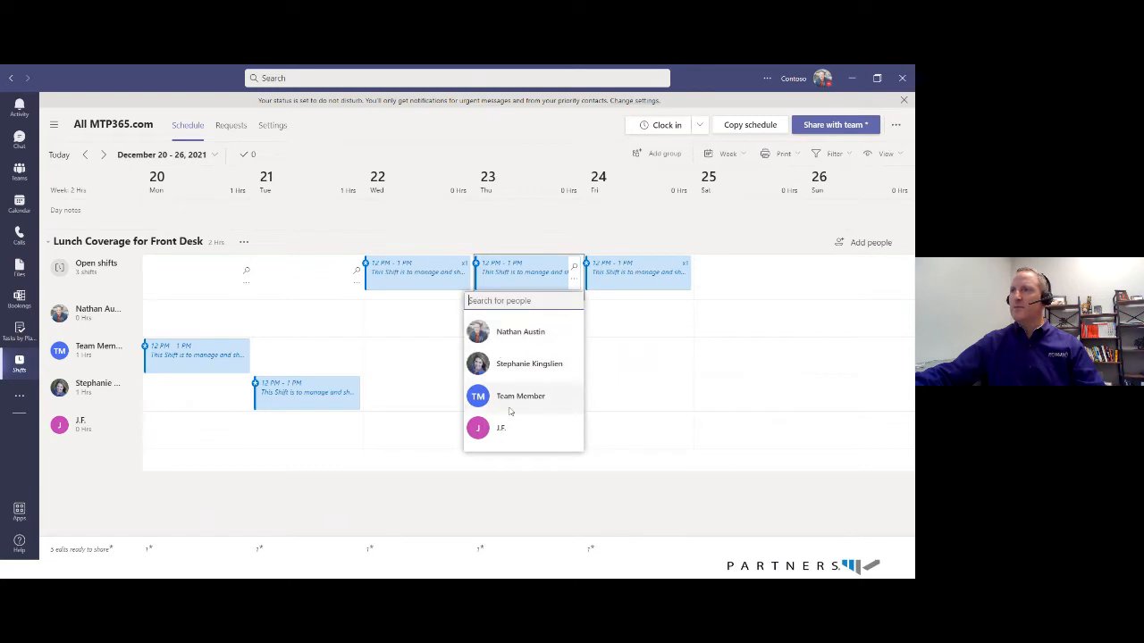
pyautogui.click(513, 400)
pyautogui.click(684, 281)
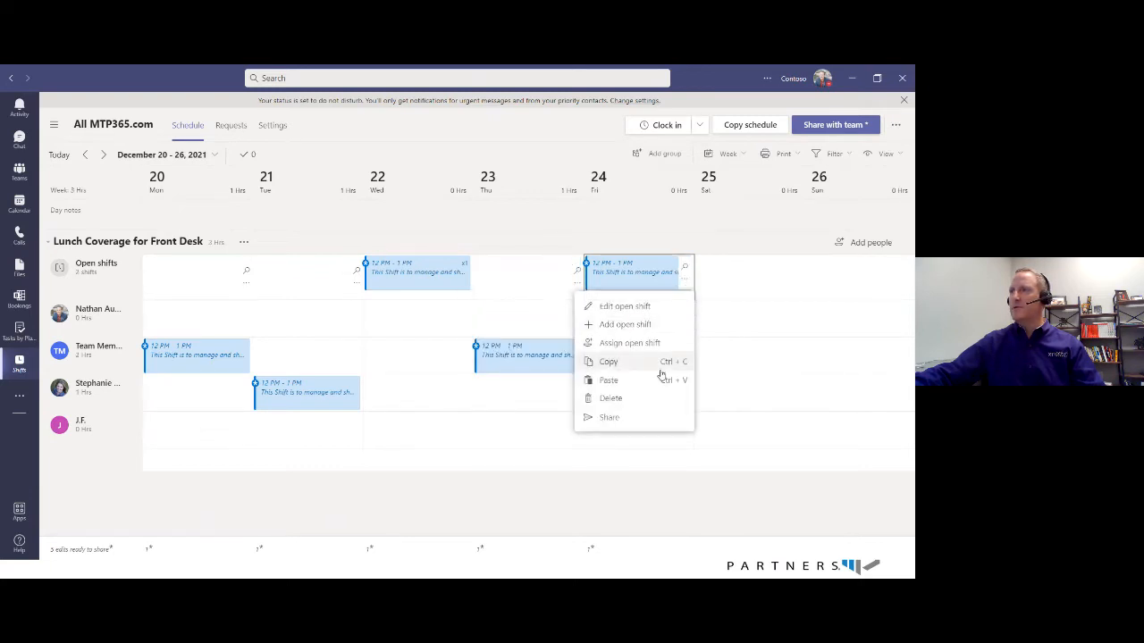
pyautogui.click(651, 342)
pyautogui.click(638, 366)
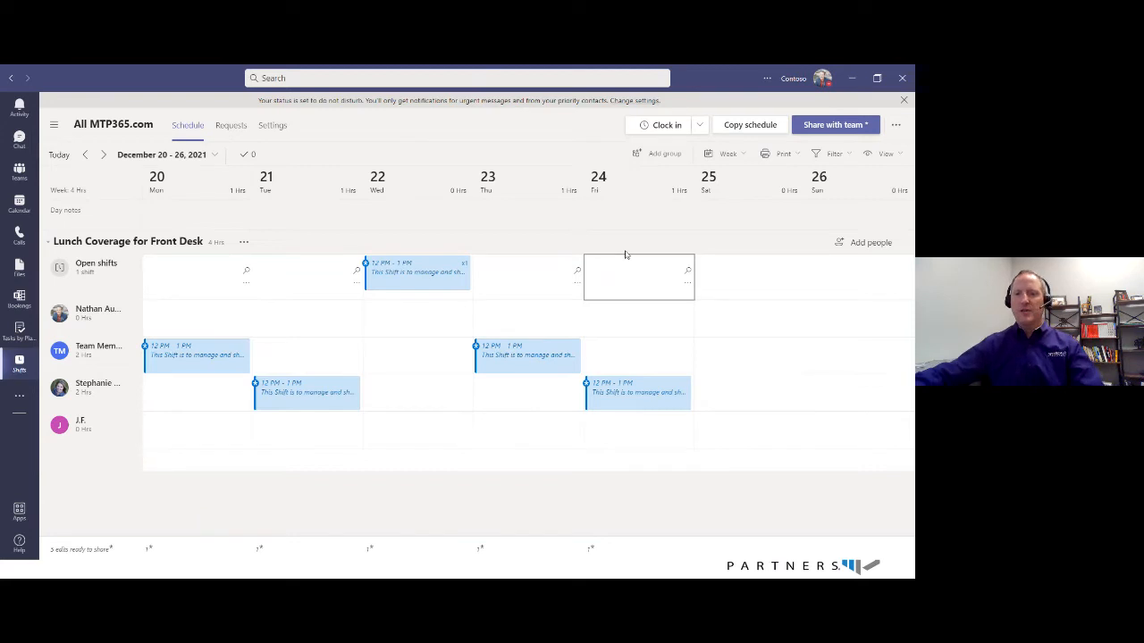
# - Share the December 13–26, 2021 schedule with the entire team
pyautogui.click(835, 126)
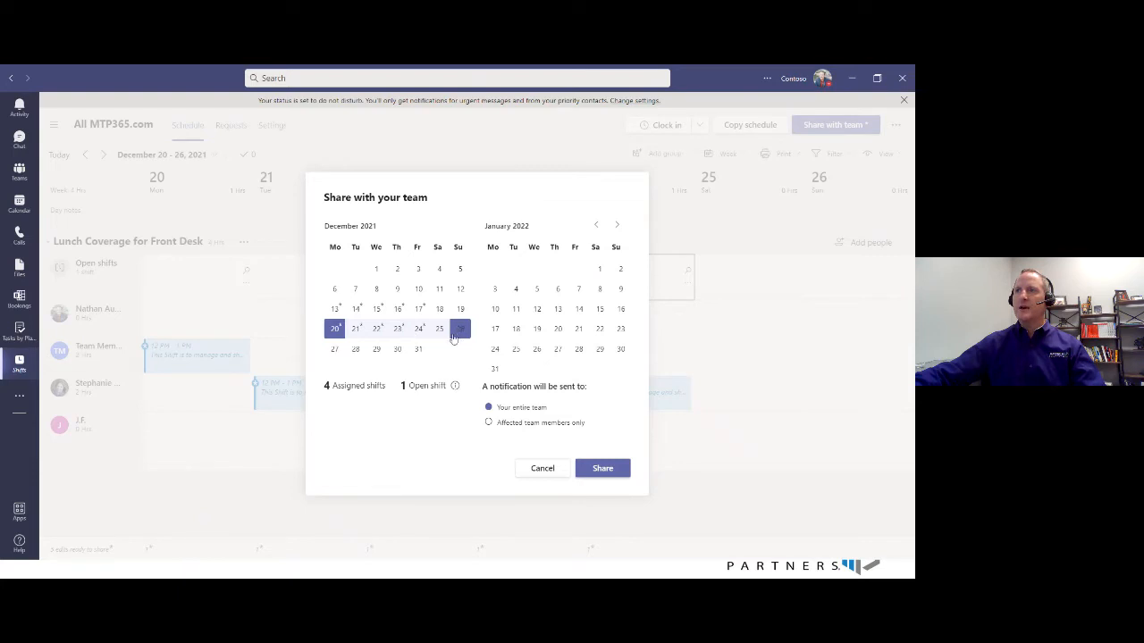
pyautogui.click(334, 309)
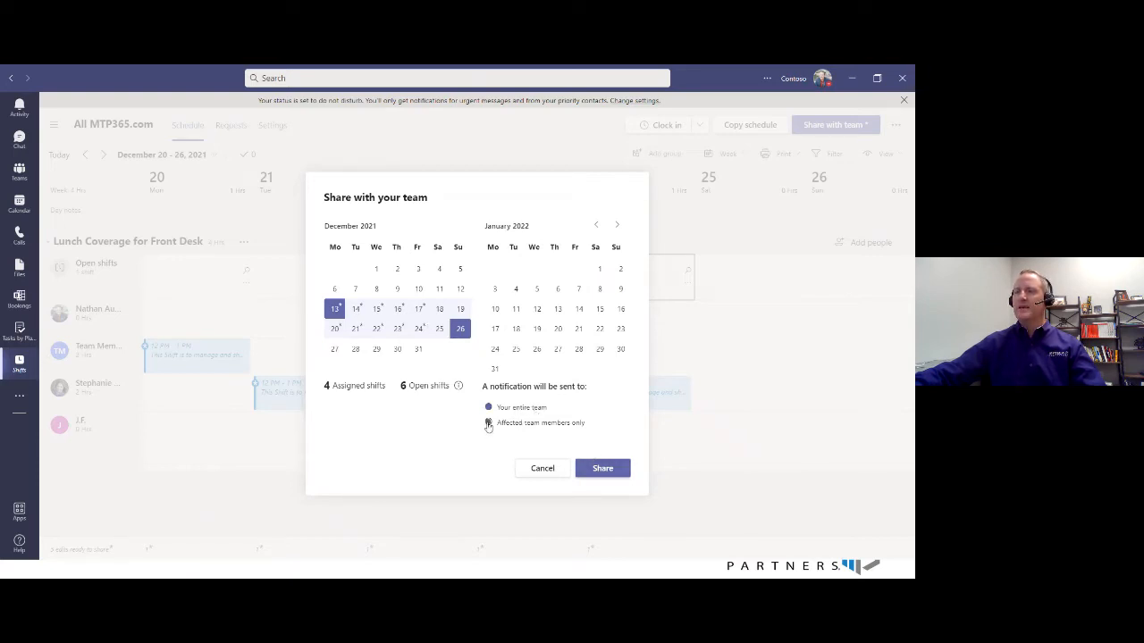
pyautogui.click(603, 469)
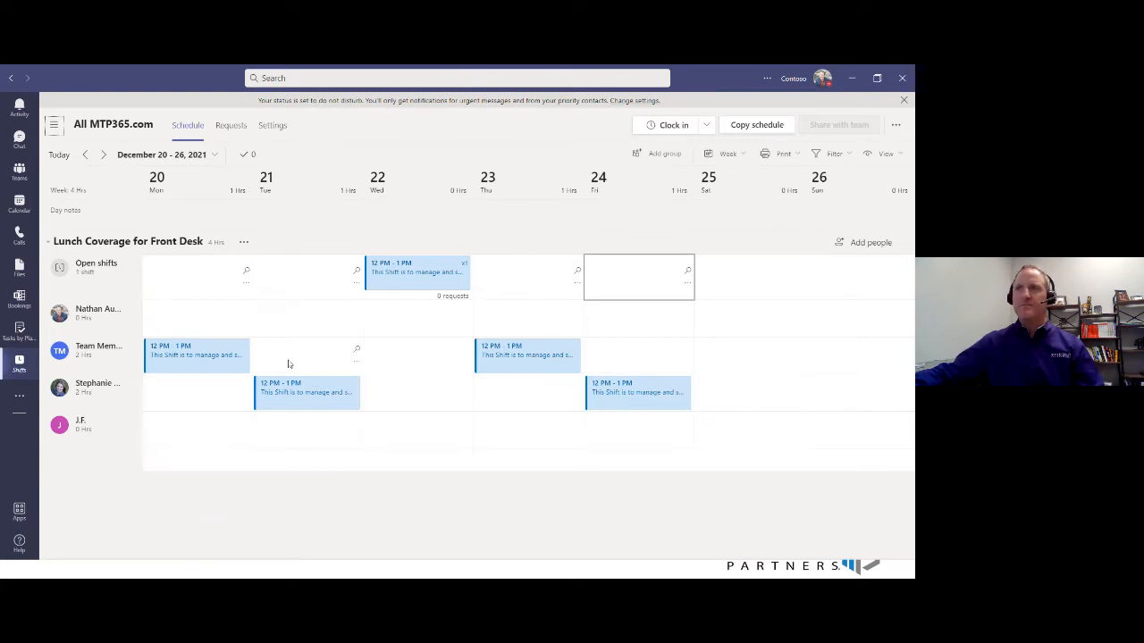
# - Check the team's shift requests and return to the schedule for the week of December 13–19, 2021
pyautogui.click(230, 127)
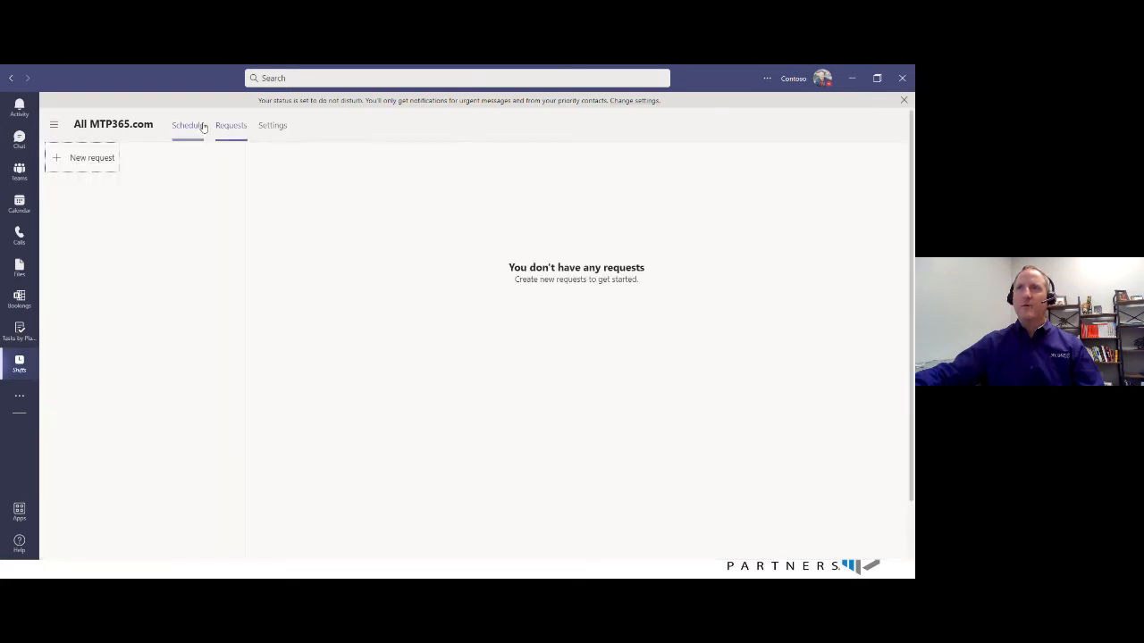
pyautogui.click(204, 127)
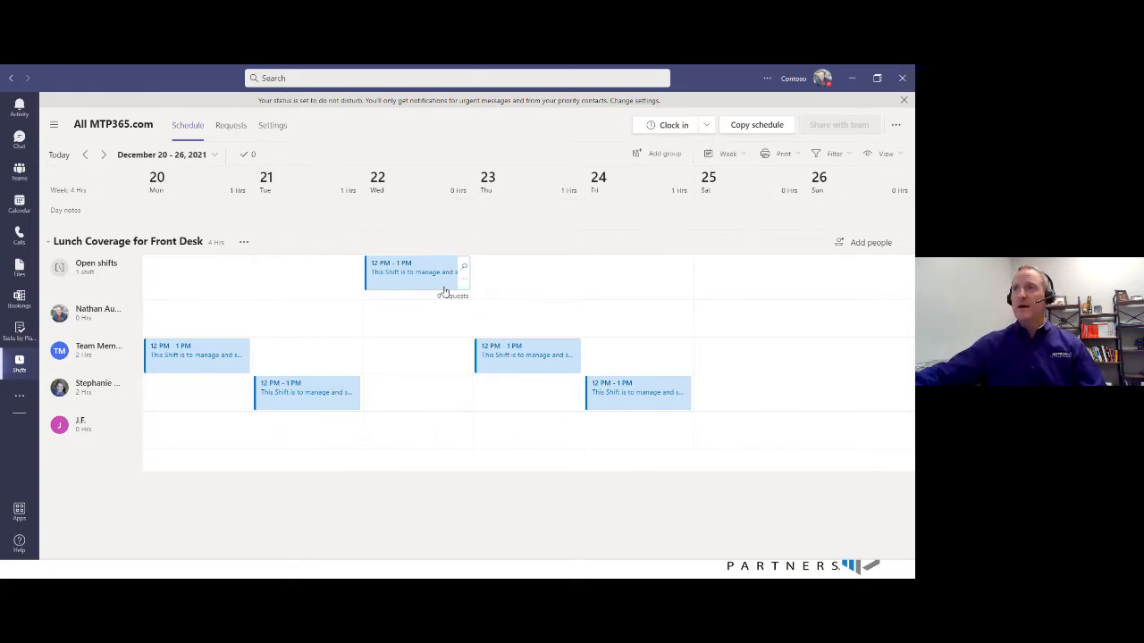
pyautogui.click(85, 155)
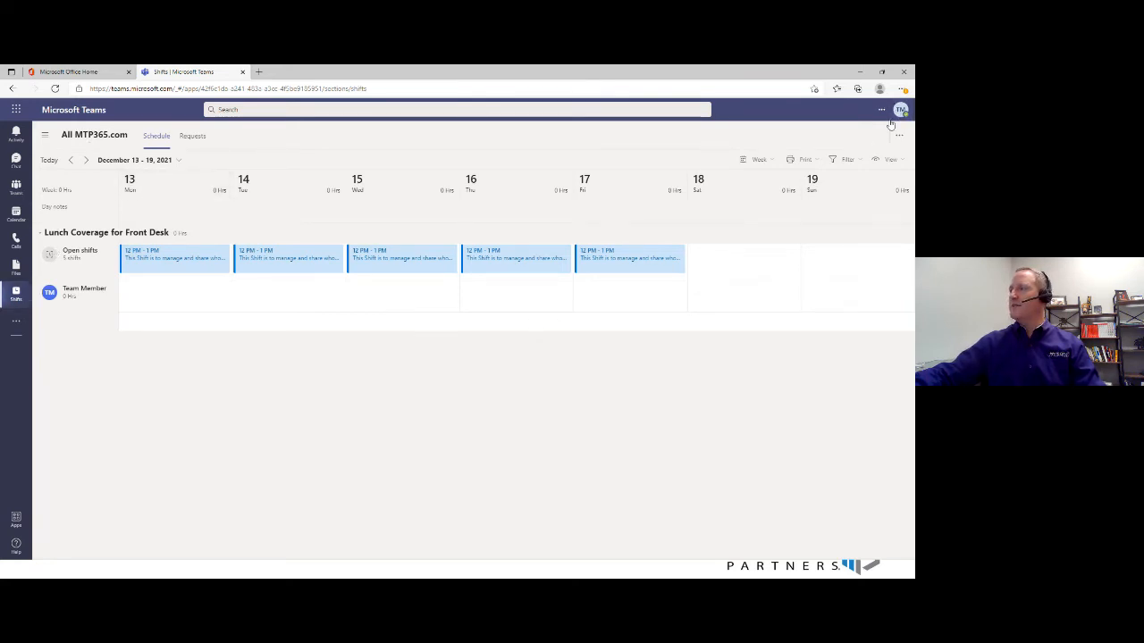
# - Switch to Team Member's Microsoft Teams in the browser and open the All MTP365.com schedule for December 20–26, 2021
pyautogui.hotkey('alt', 'Tab')
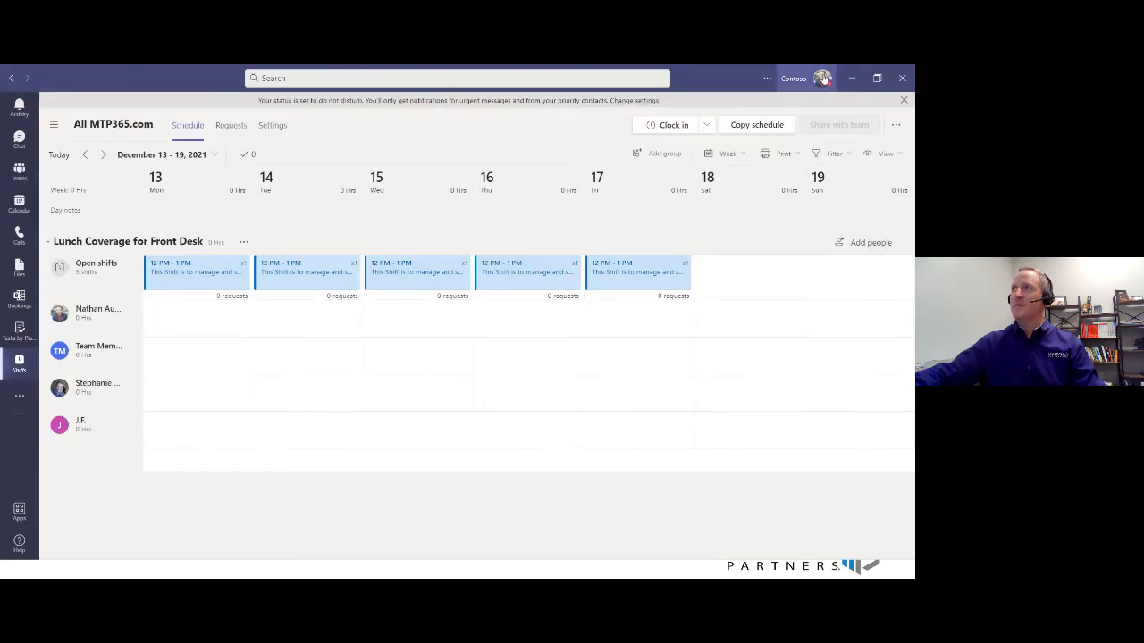
pyautogui.click(853, 79)
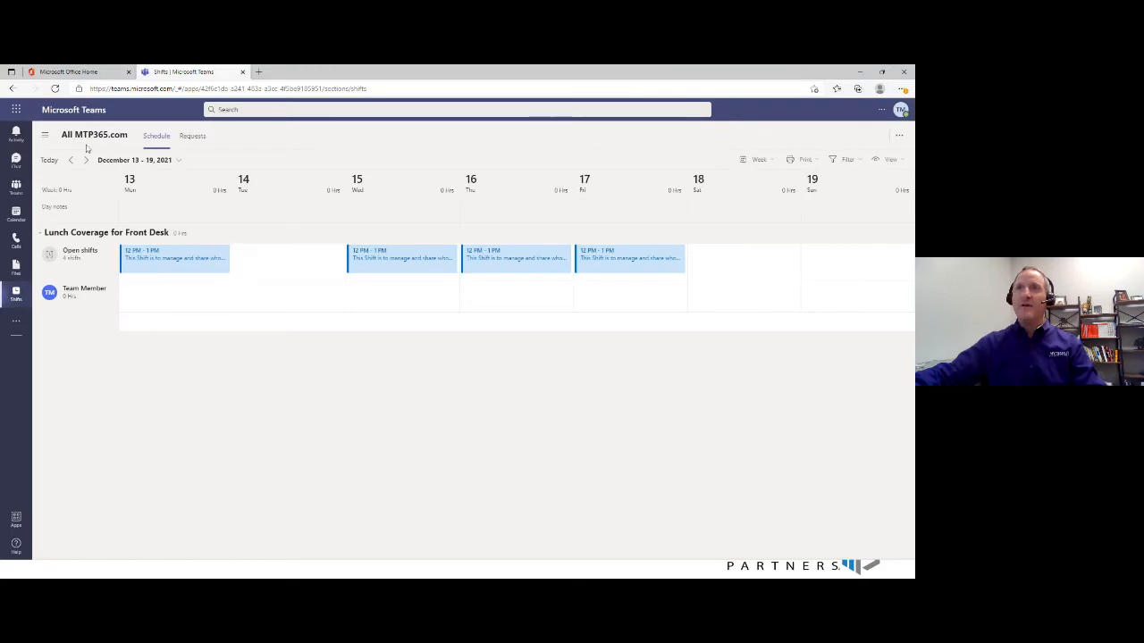
pyautogui.click(50, 134)
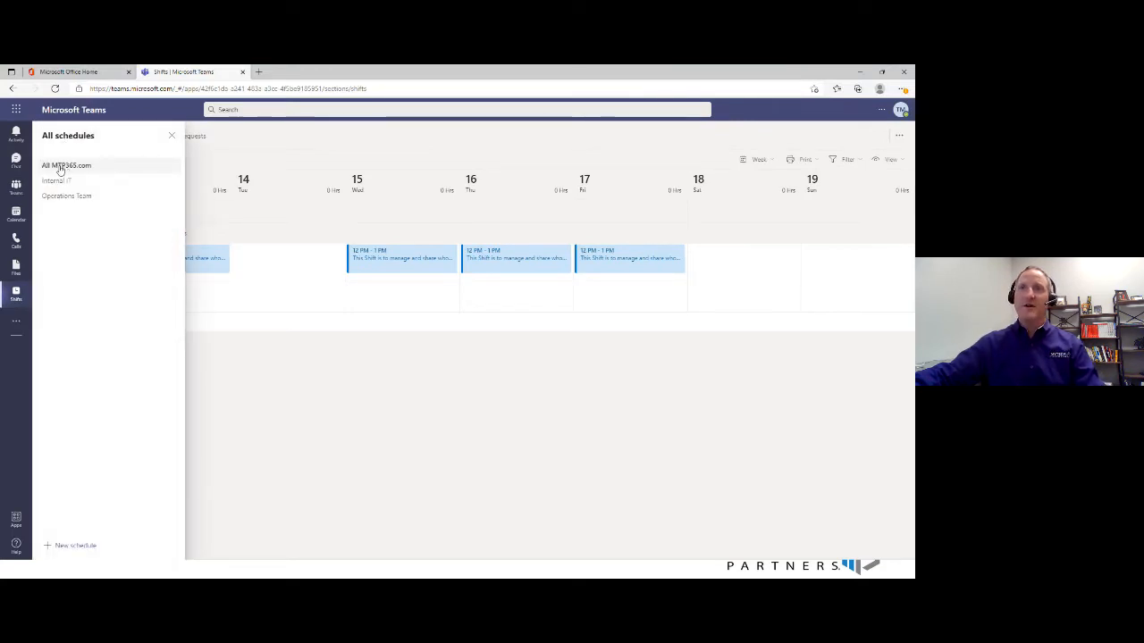
pyautogui.click(64, 167)
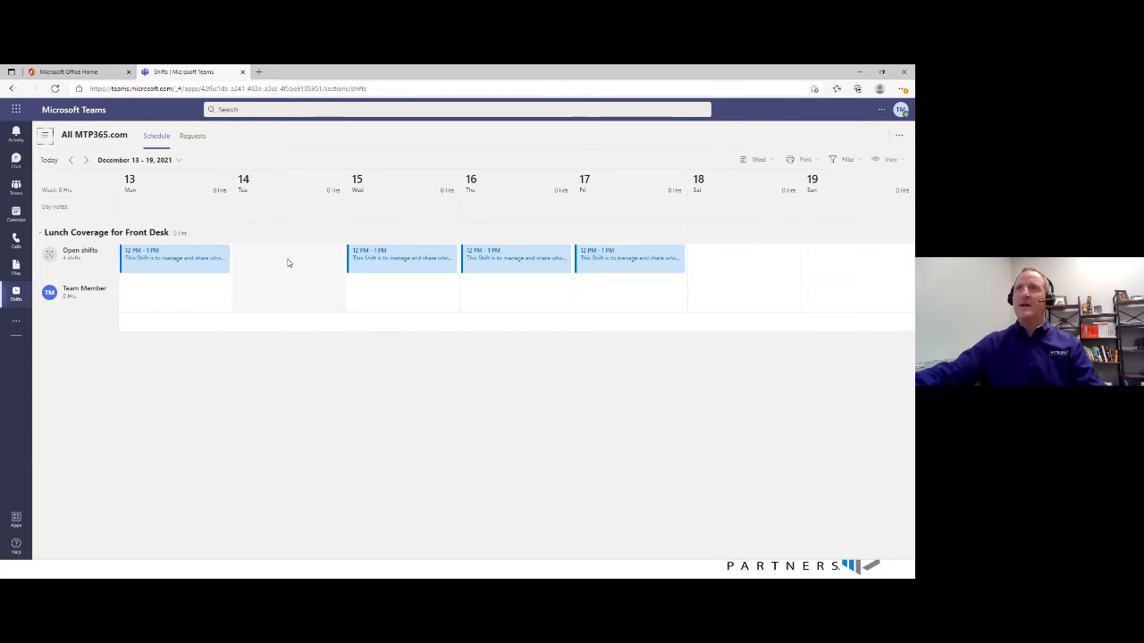
pyautogui.click(87, 161)
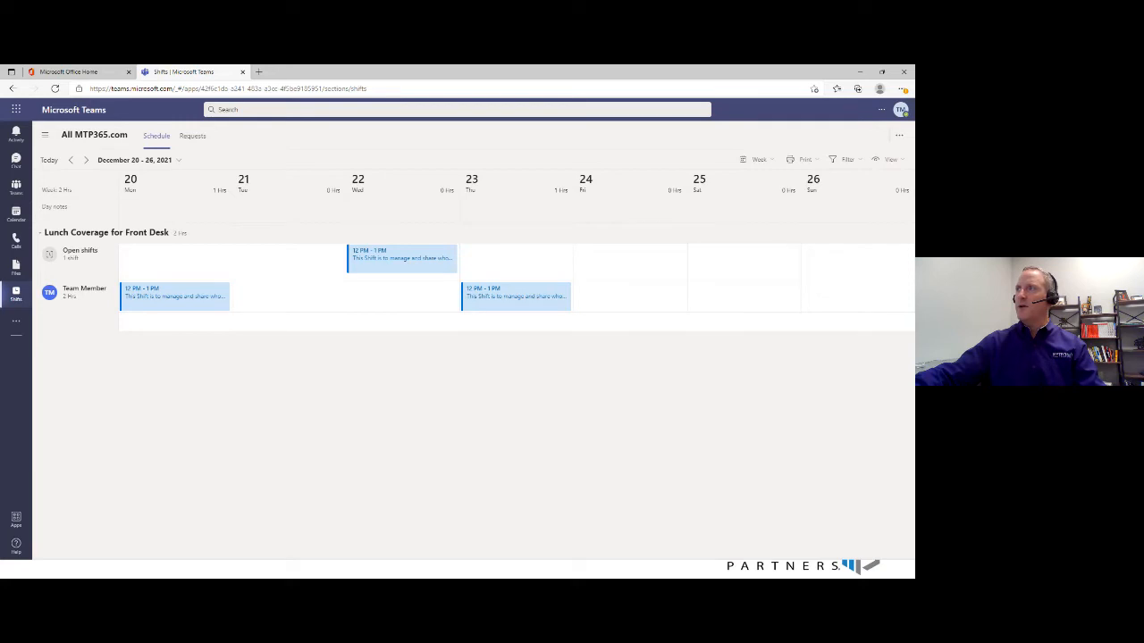
# - Display the whole team's shifts and request the open 12 PM – 1 PM lunch shift on Wednesday, December 22
pyautogui.click(898, 162)
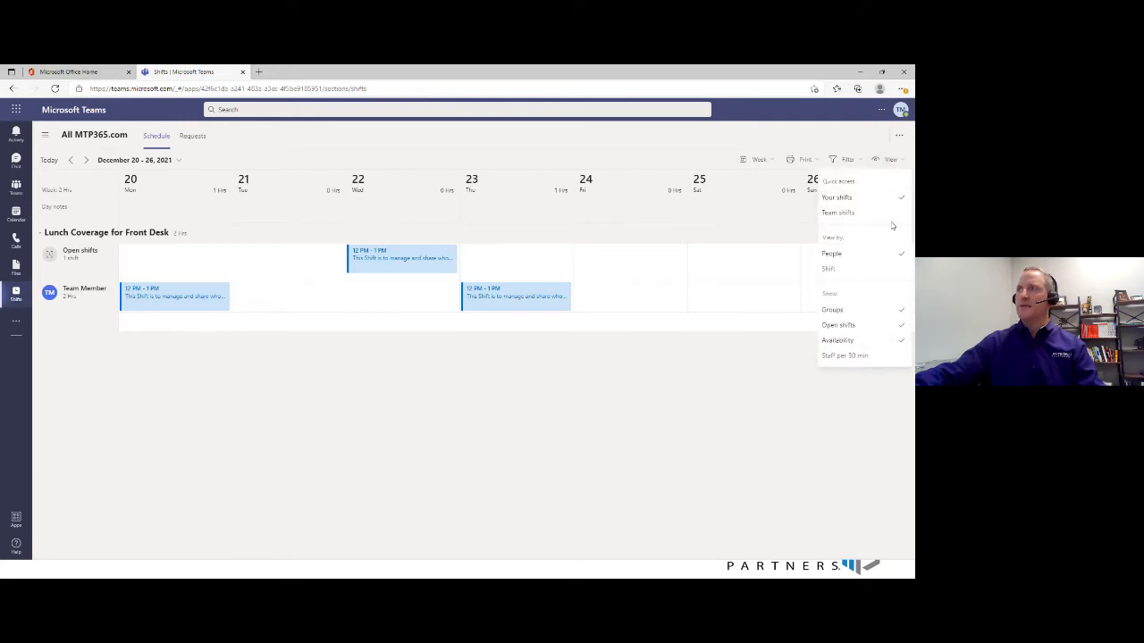
pyautogui.click(850, 215)
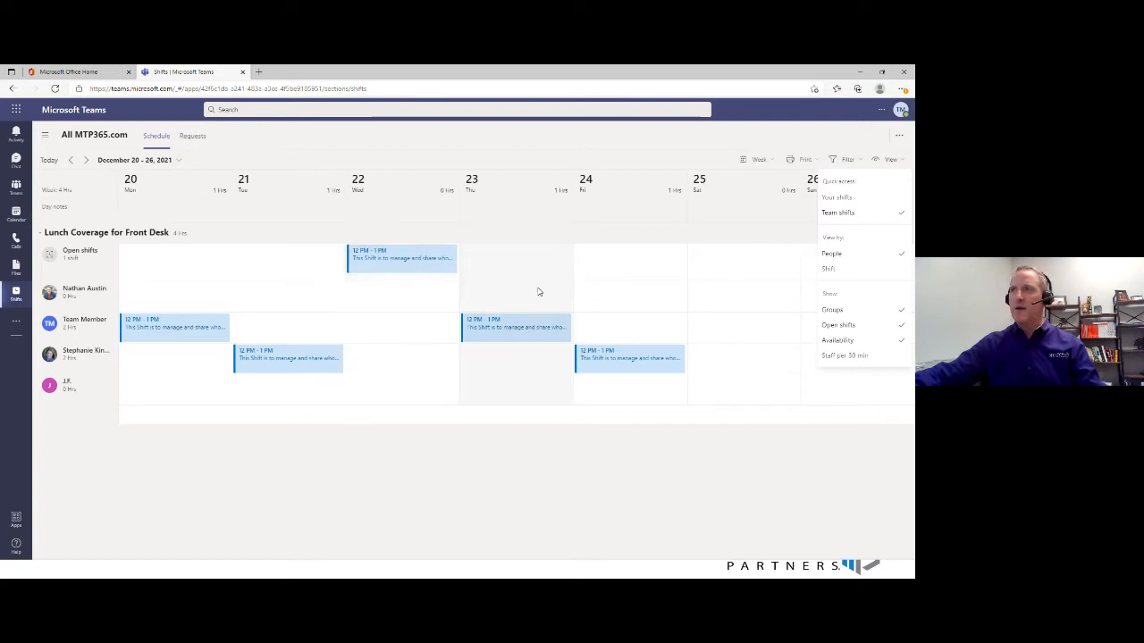
pyautogui.click(413, 265)
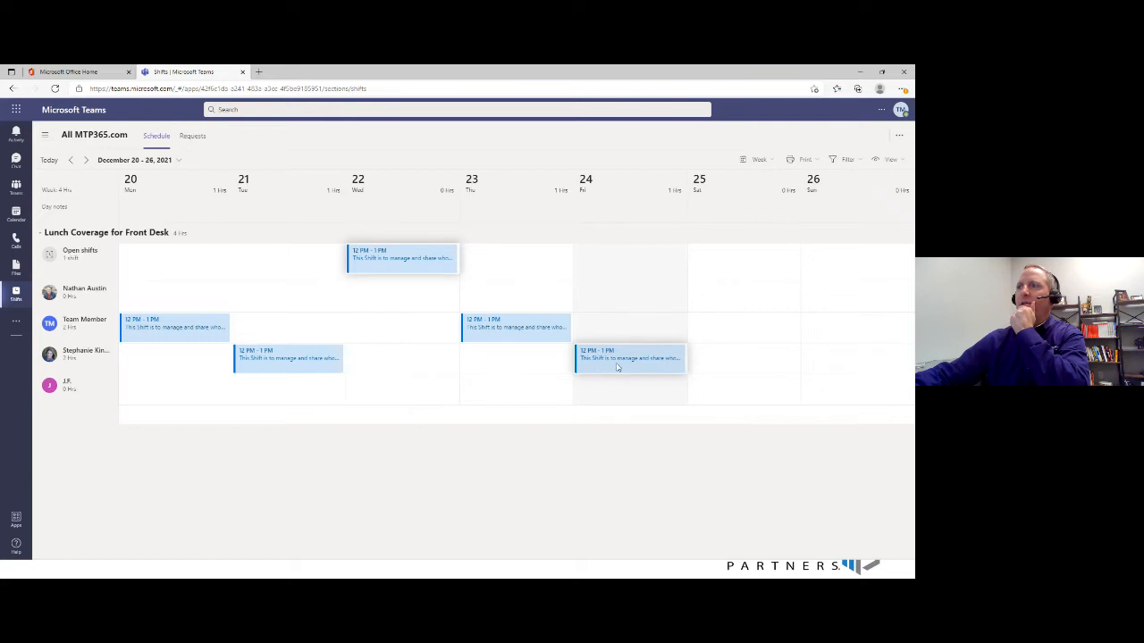
# - Set up a swap request exchanging Team Member's December 23 lunch shift for the colleague's December 24 lunch shift
pyautogui.click(538, 328)
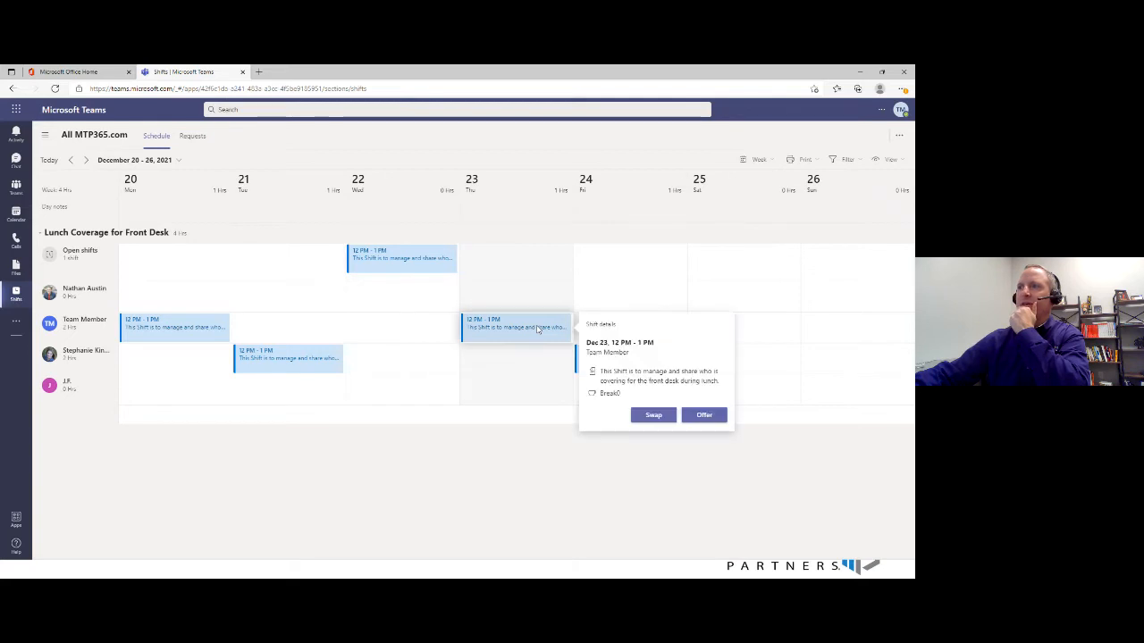
pyautogui.click(653, 416)
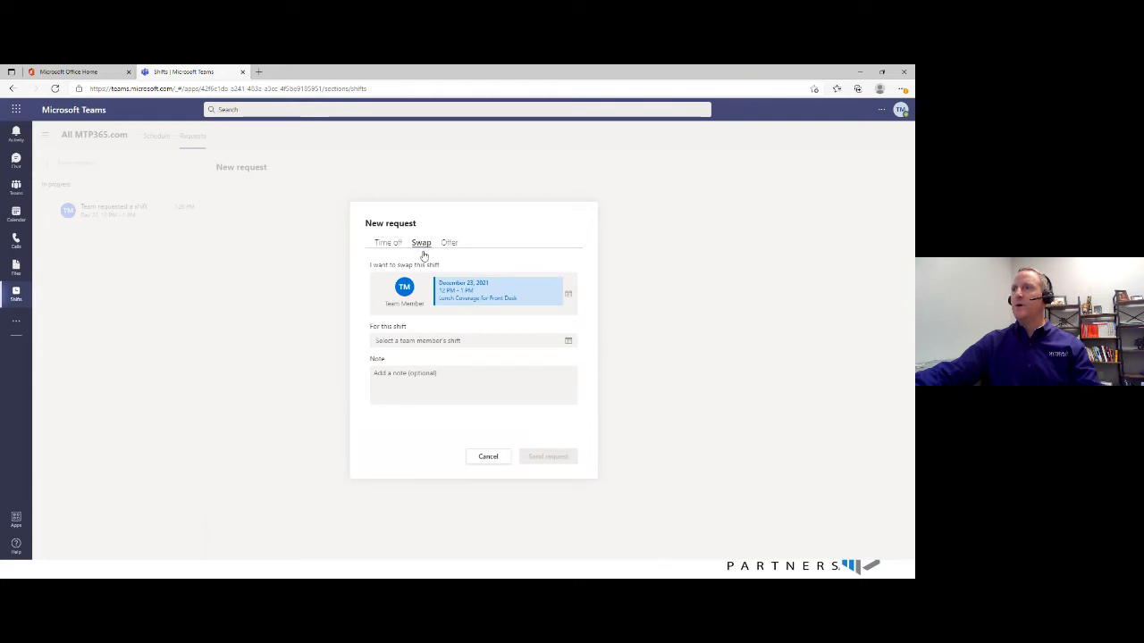
pyautogui.click(456, 295)
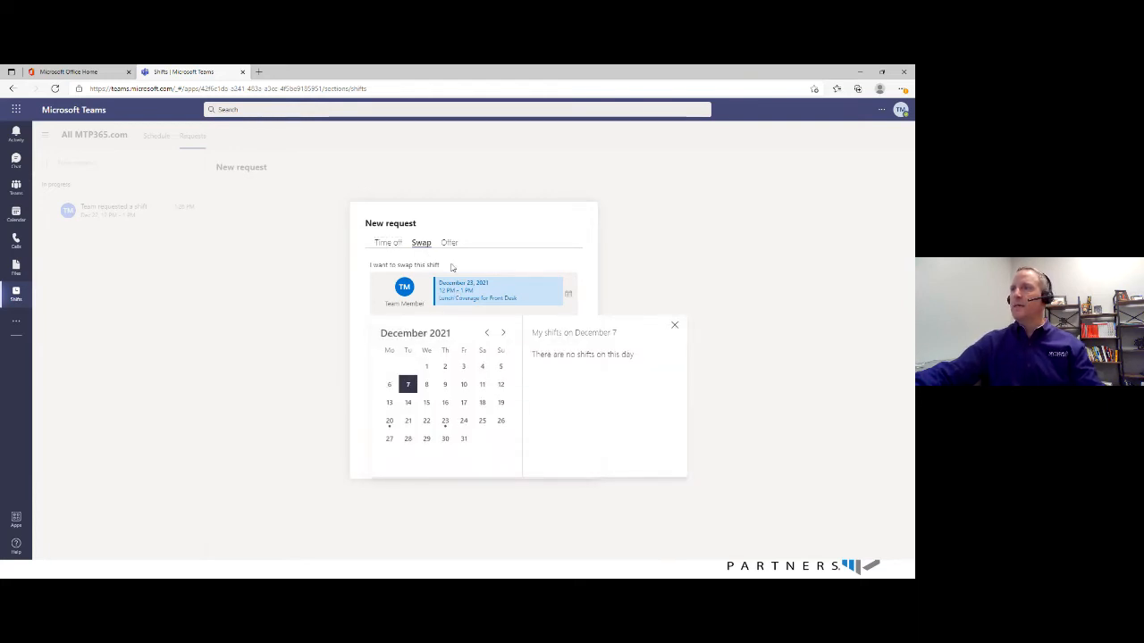
pyautogui.click(452, 267)
pyautogui.click(431, 341)
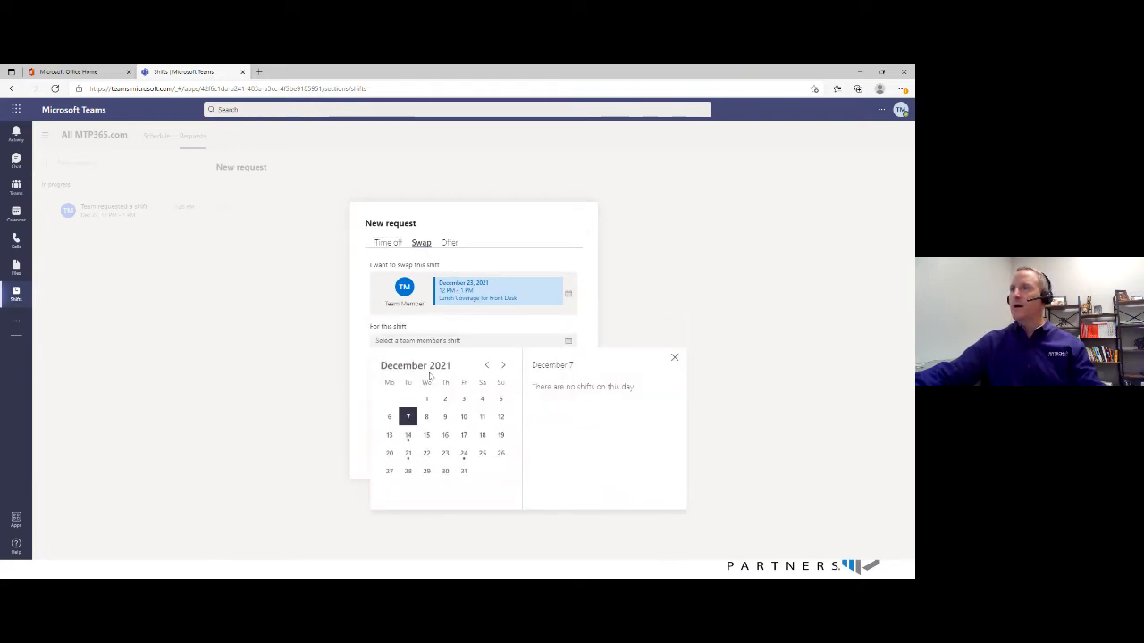
pyautogui.click(464, 453)
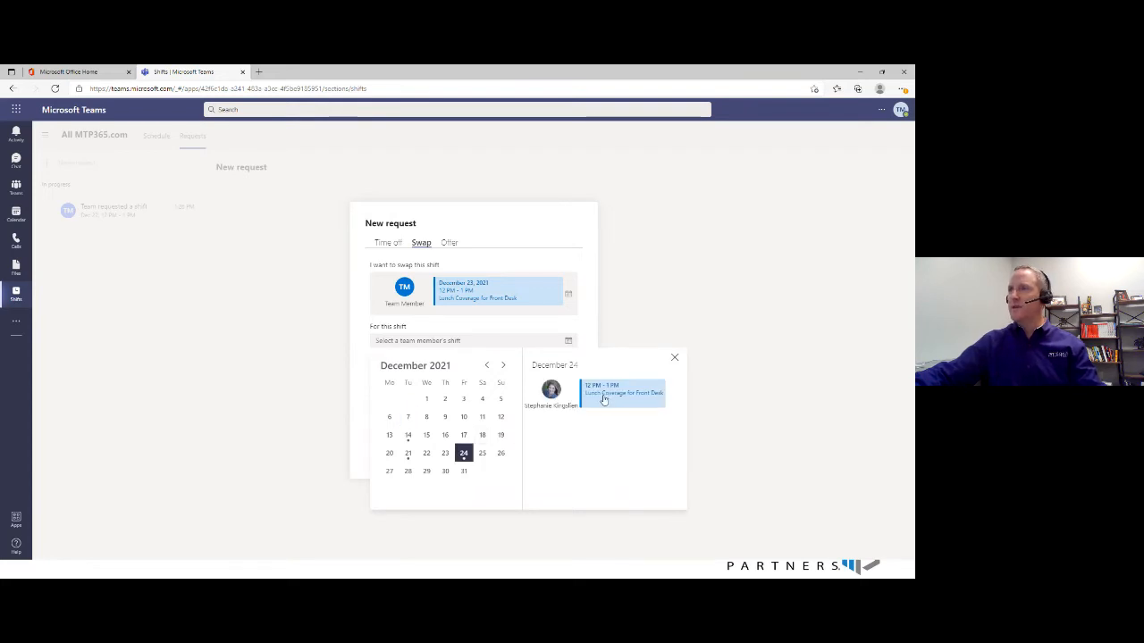
pyautogui.click(604, 399)
# - Add the note "Please swap shifts with me." to the swap request and send it
pyautogui.click(484, 414)
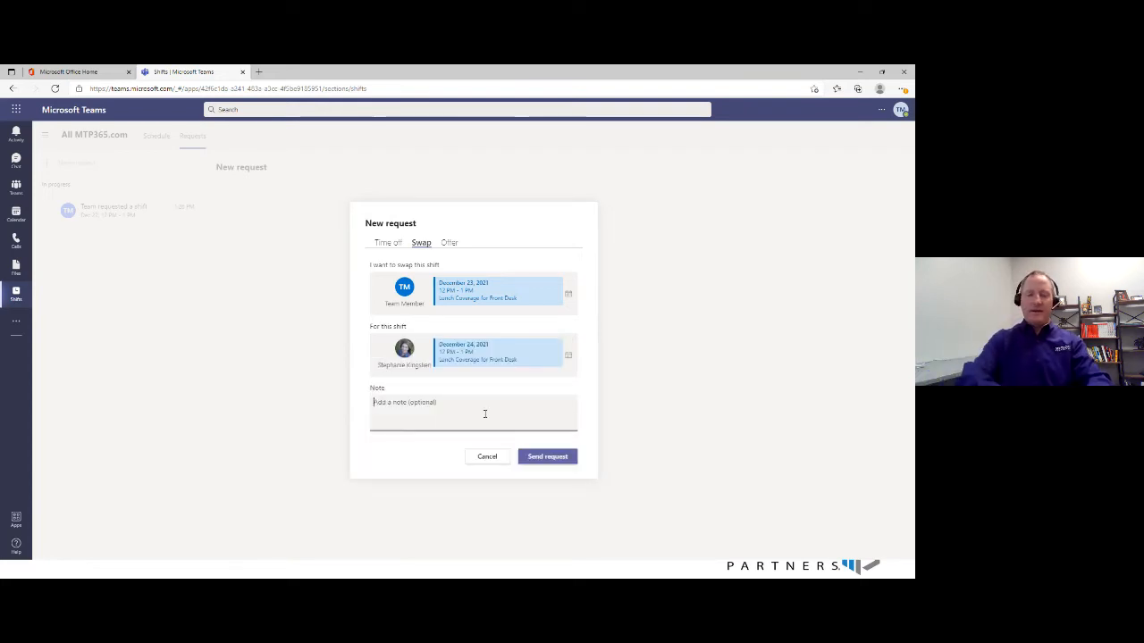
pyautogui.write('Please ')
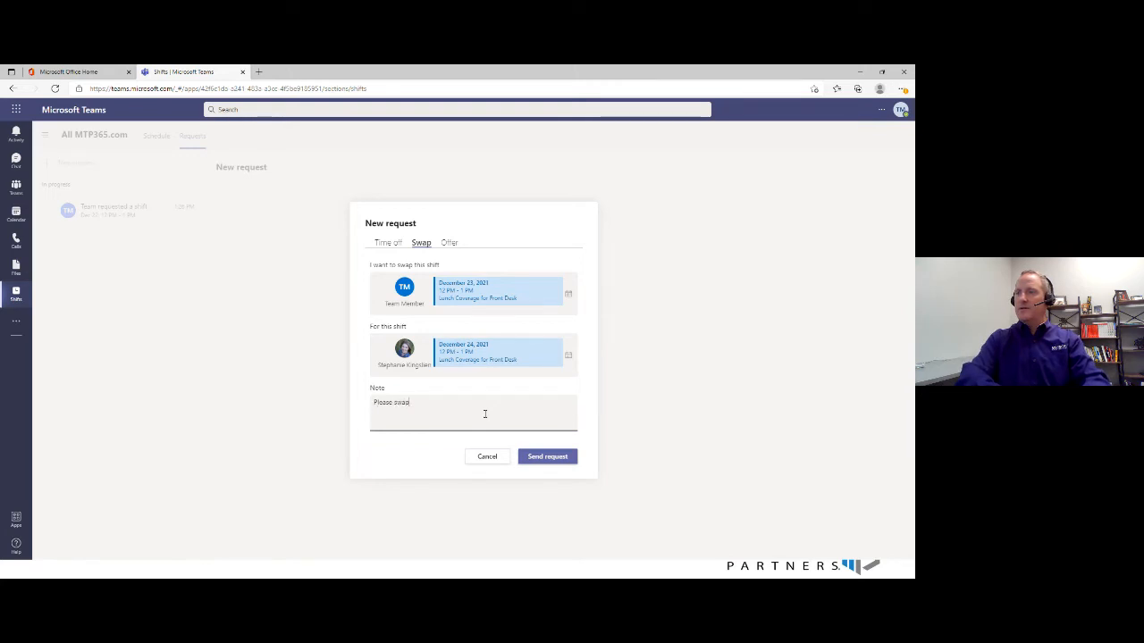
pyautogui.write('swap shifts wi')
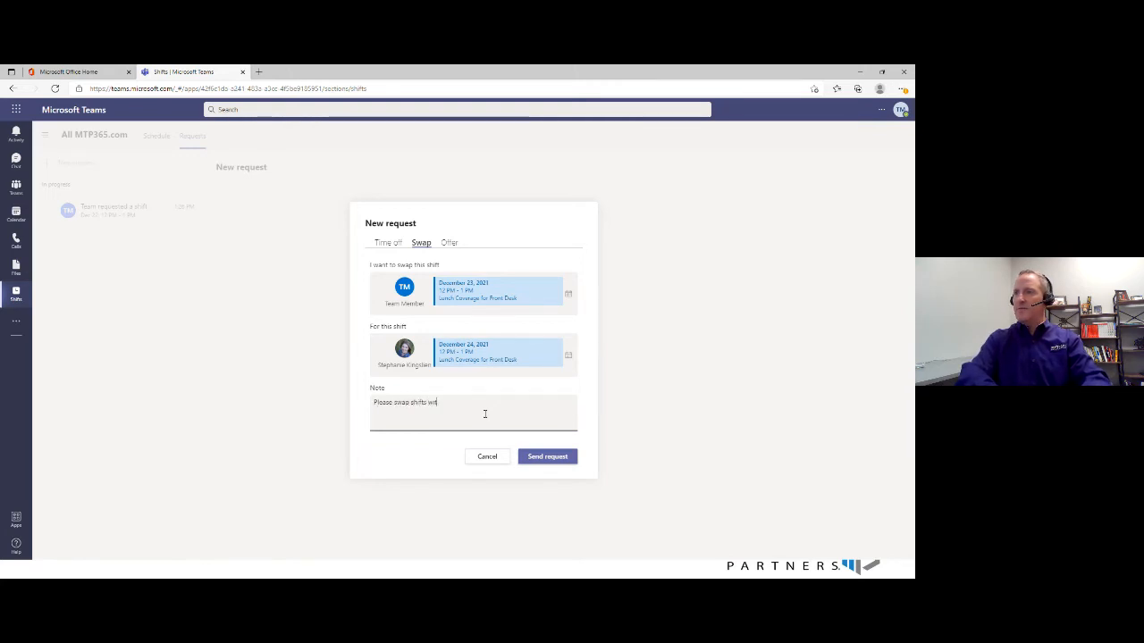
pyautogui.write('th me.')
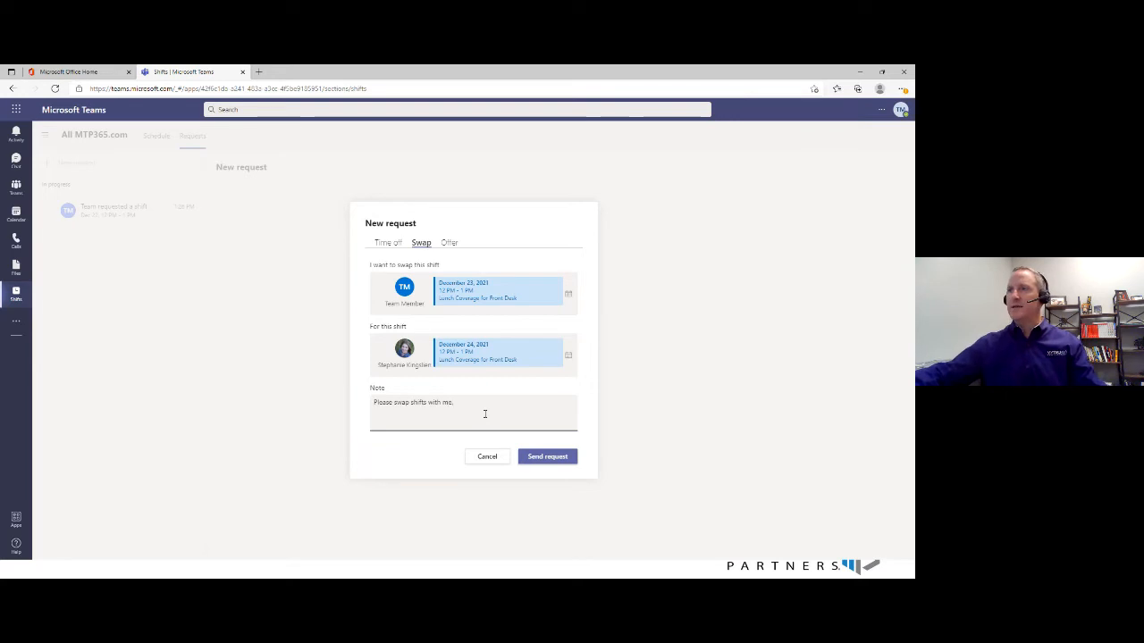
pyautogui.click(540, 460)
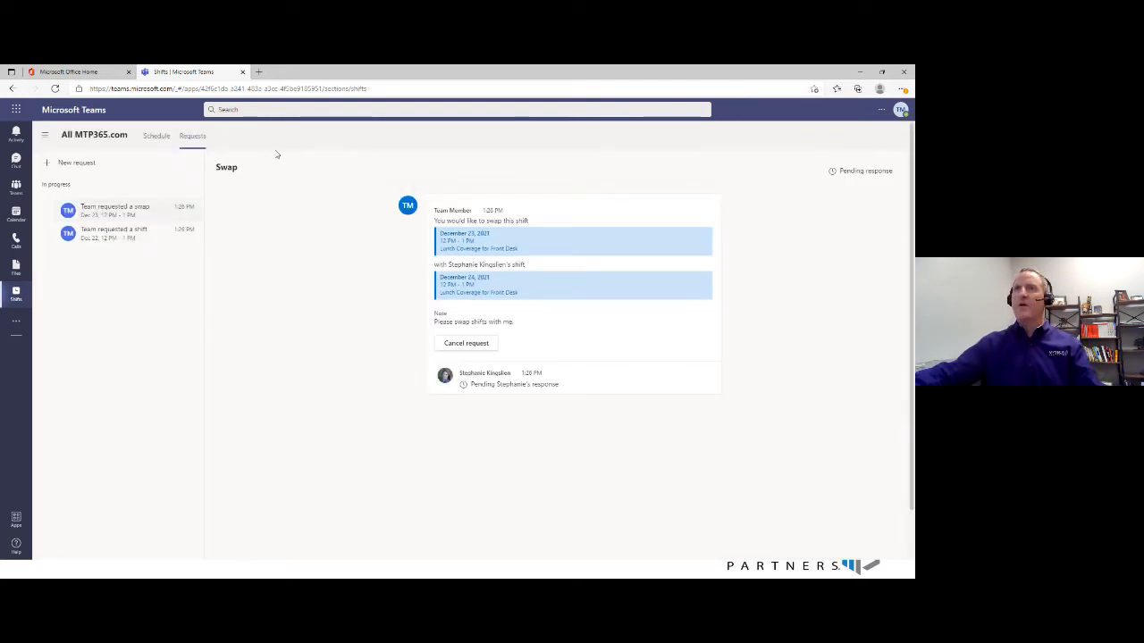
# - Return to the December 20–26 schedule and display the whole team's shifts to check the assignments
pyautogui.click(156, 136)
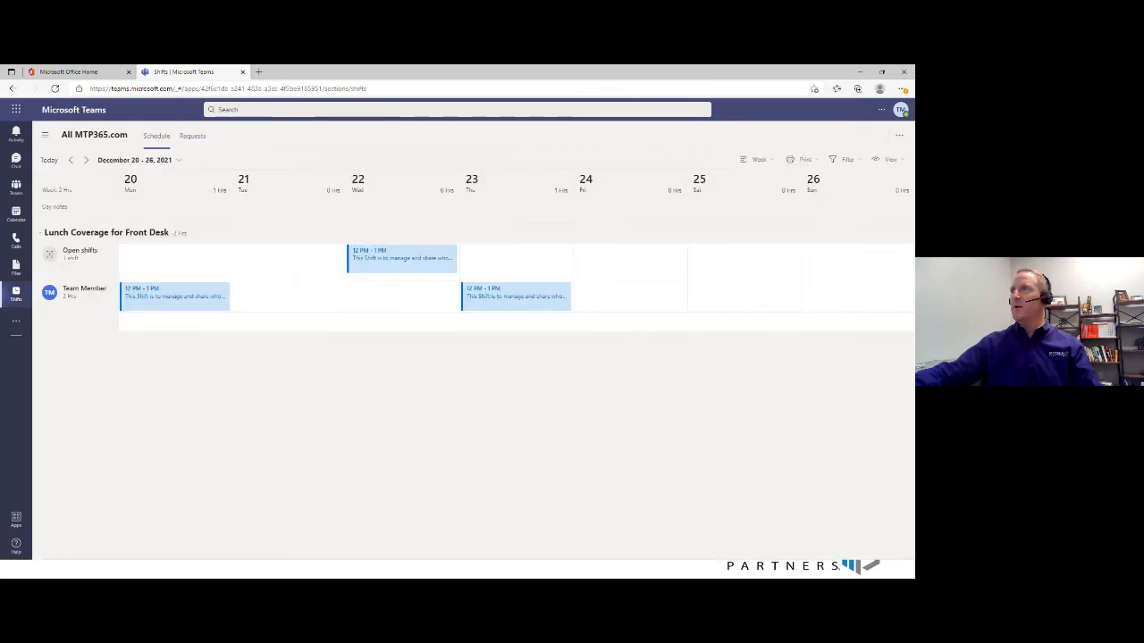
pyautogui.click(894, 161)
pyautogui.click(856, 213)
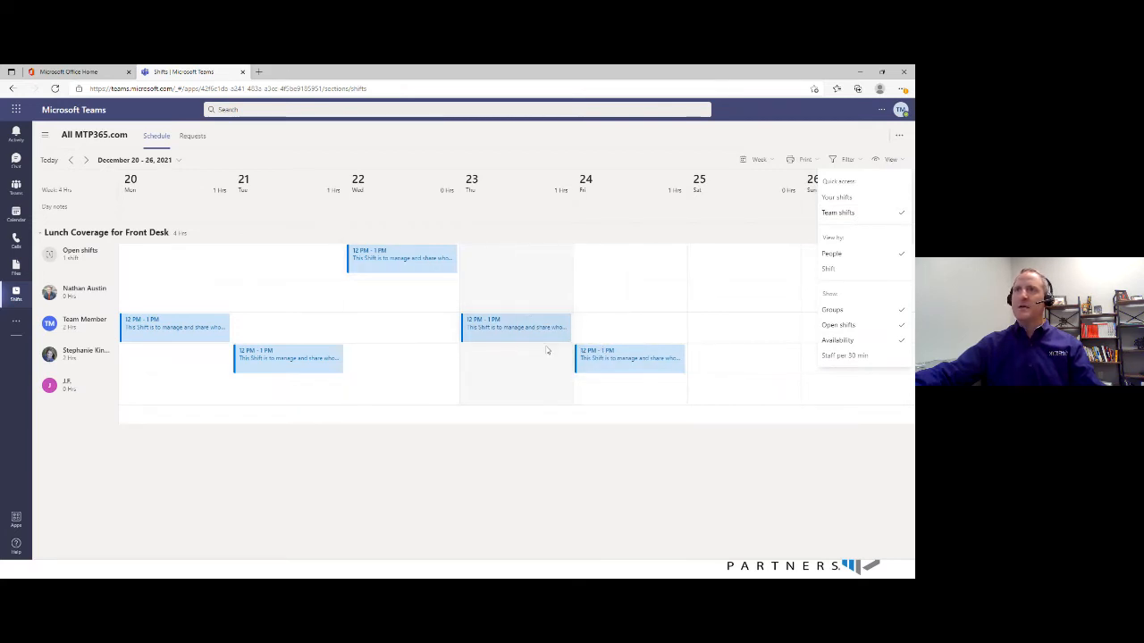
# - Dismiss the blank new request and review Team Member's in-progress December 22 open shift and December 23 swap requests
pyautogui.click(197, 141)
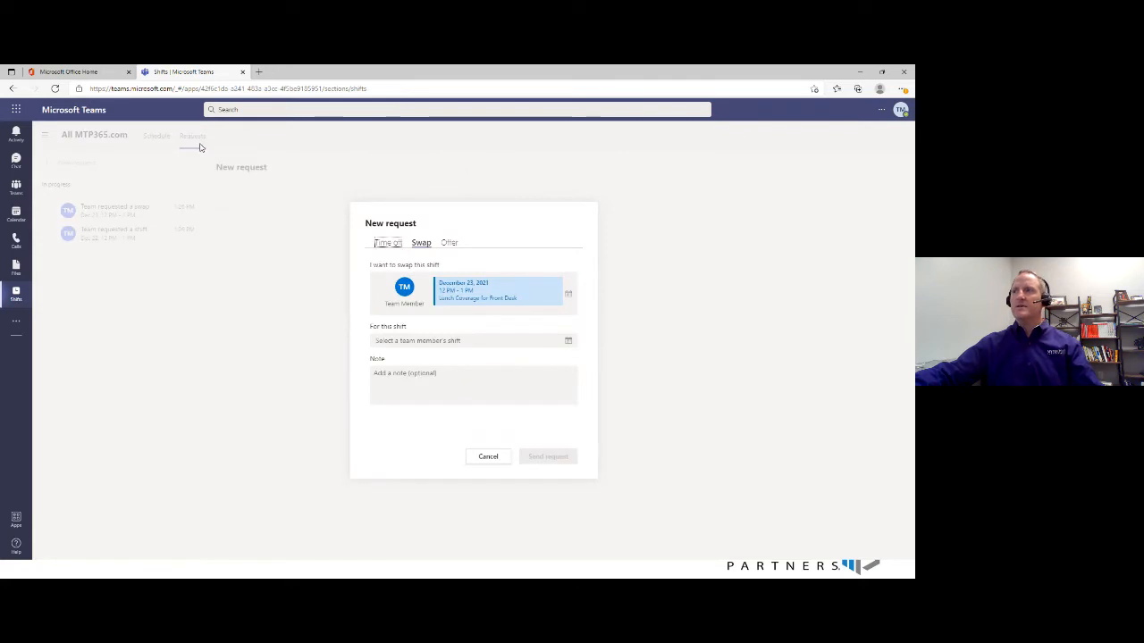
pyautogui.click(479, 461)
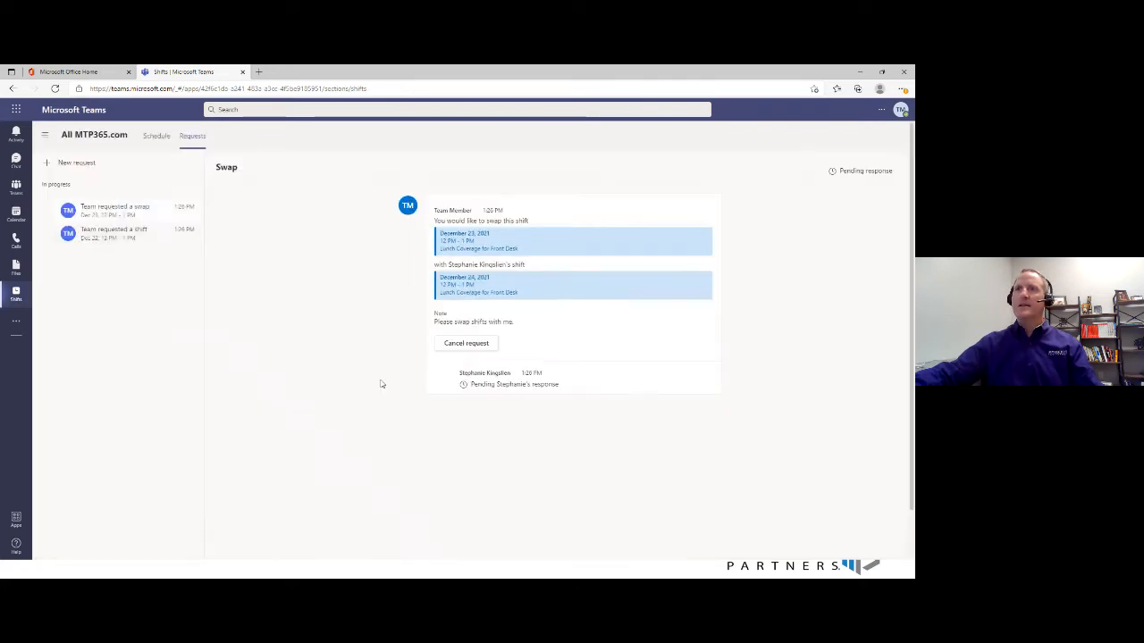
pyautogui.click(102, 237)
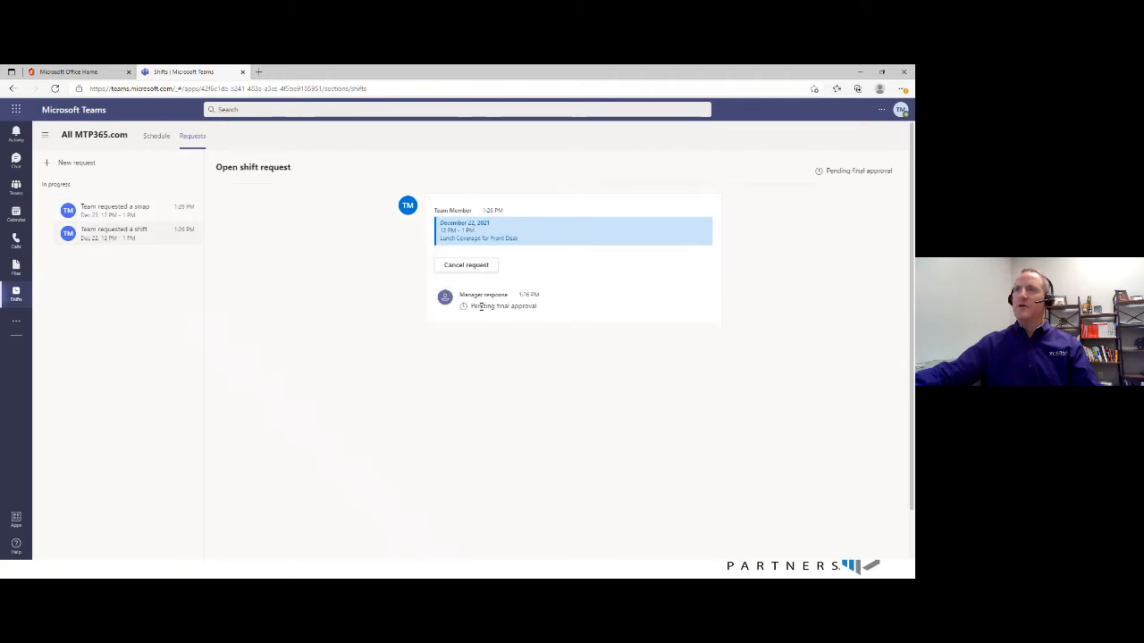
pyautogui.click(130, 213)
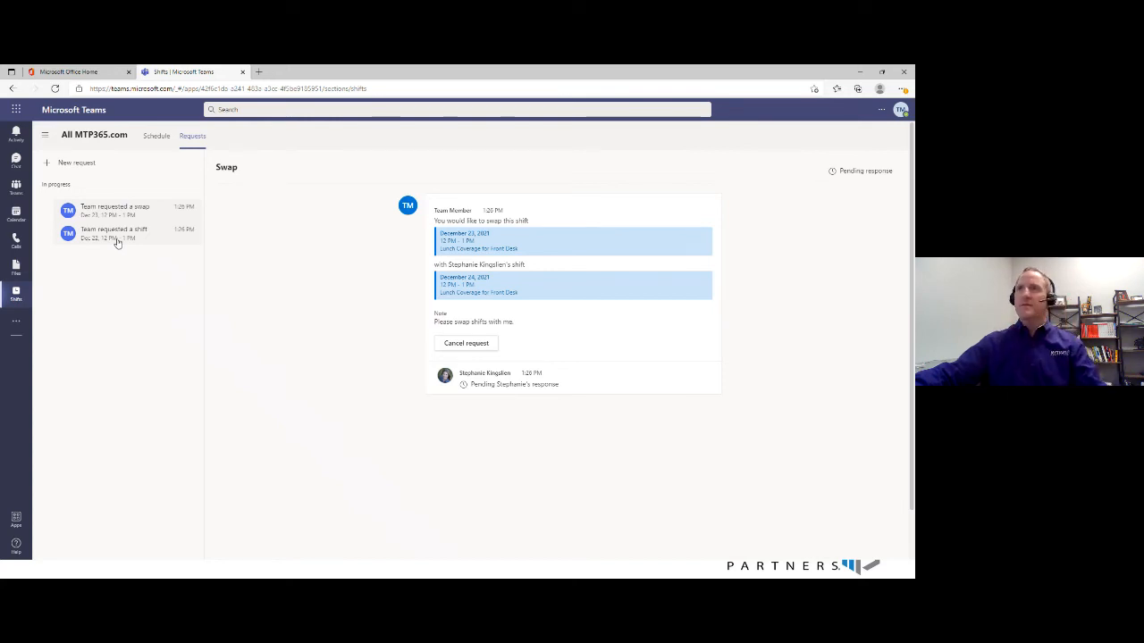
# - Switch to the owner's Teams desktop app and check the December 13–19 schedule and the December 22 open shift request
pyautogui.click(156, 137)
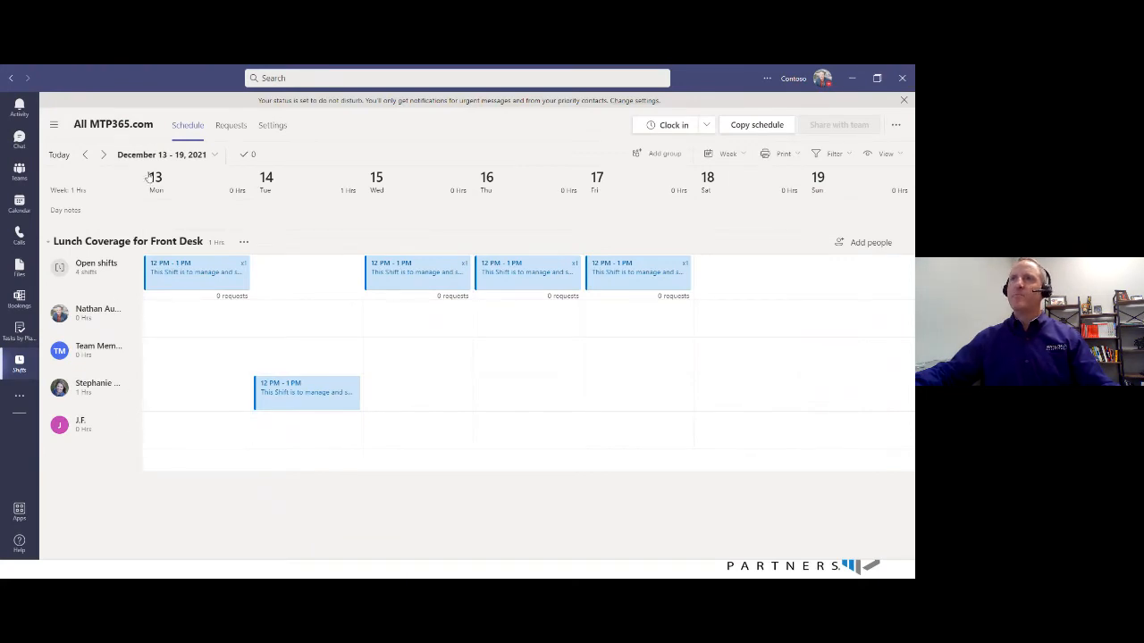
pyautogui.click(231, 126)
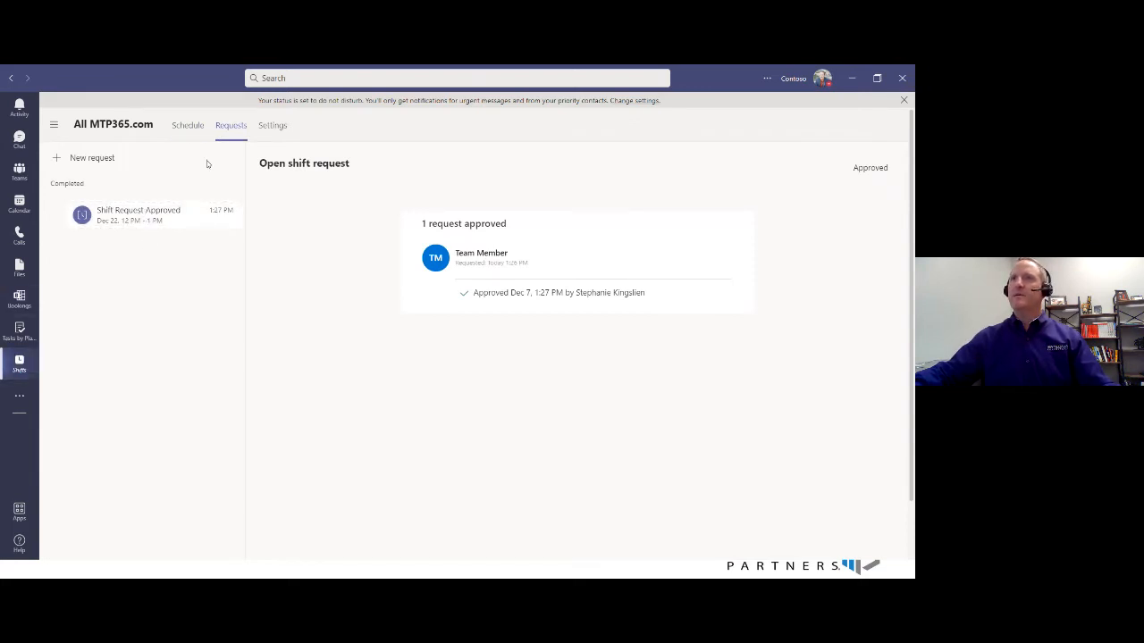
pyautogui.click(187, 125)
pyautogui.click(230, 126)
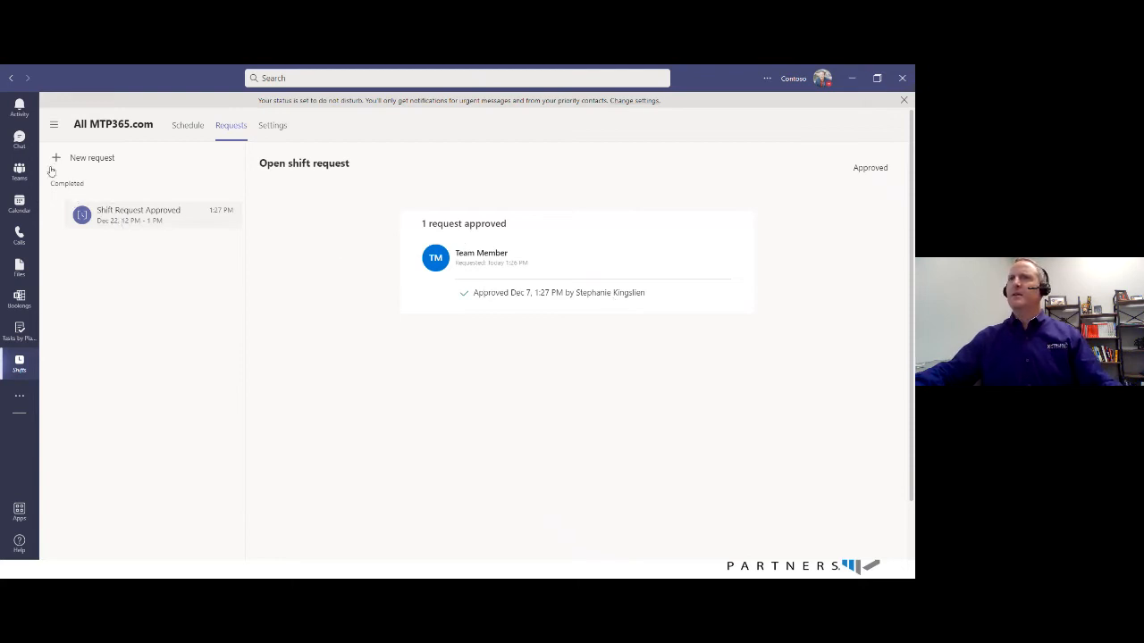
pyautogui.click(186, 127)
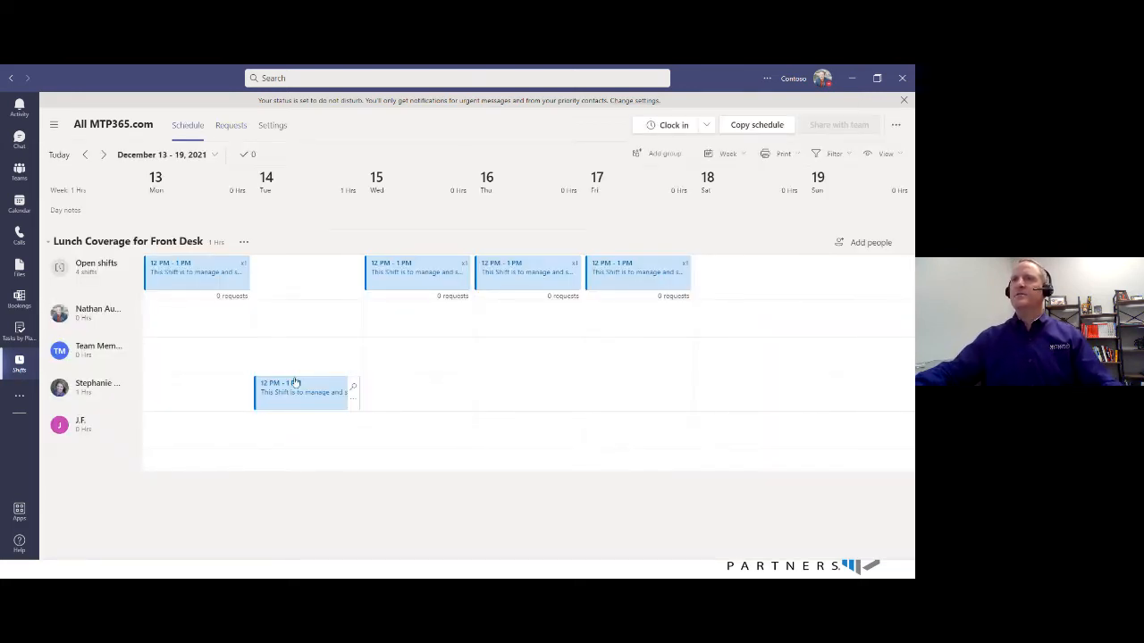
pyautogui.click(220, 126)
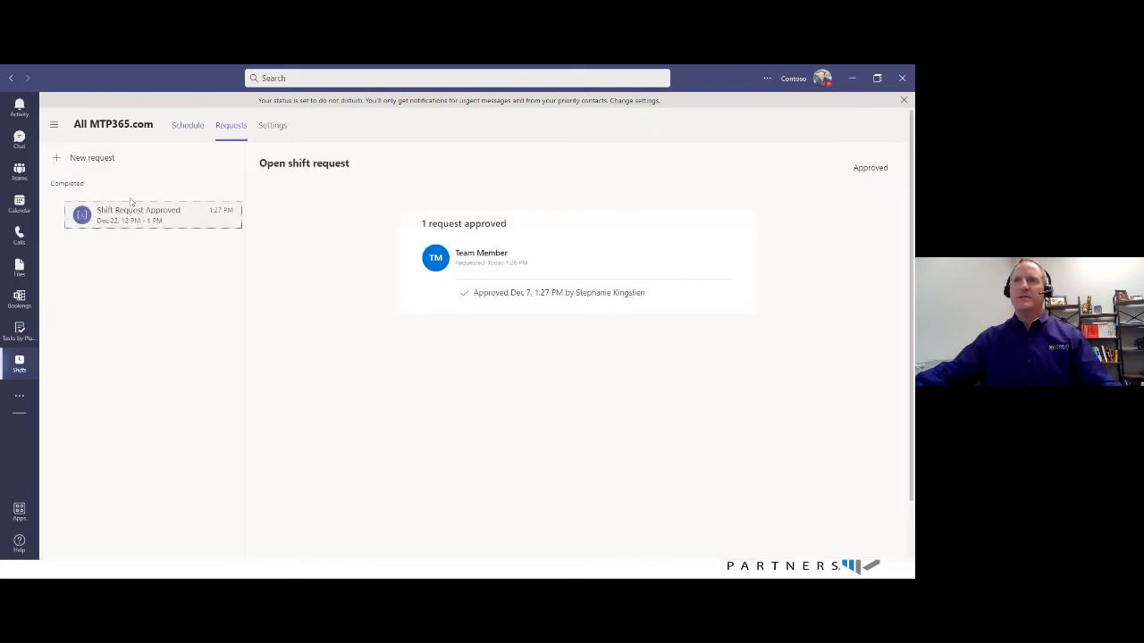
# - Recheck the owner's December 13–19 schedule and shift requests, and review the All MTP365.com team's settings and owners list
pyautogui.click(183, 127)
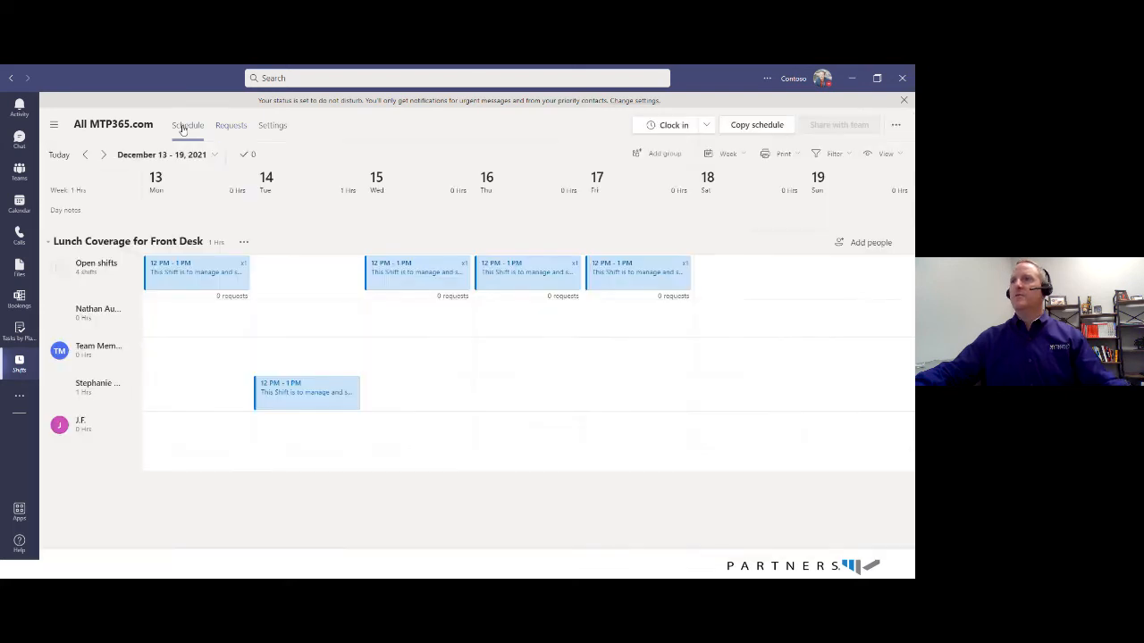
pyautogui.click(231, 127)
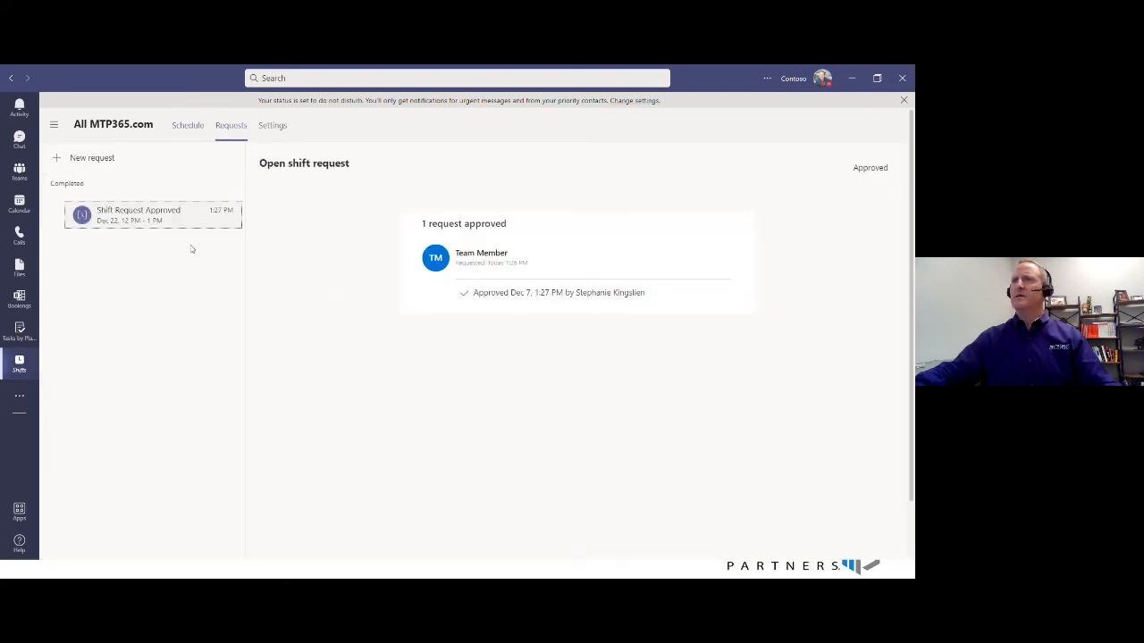
pyautogui.click(18, 169)
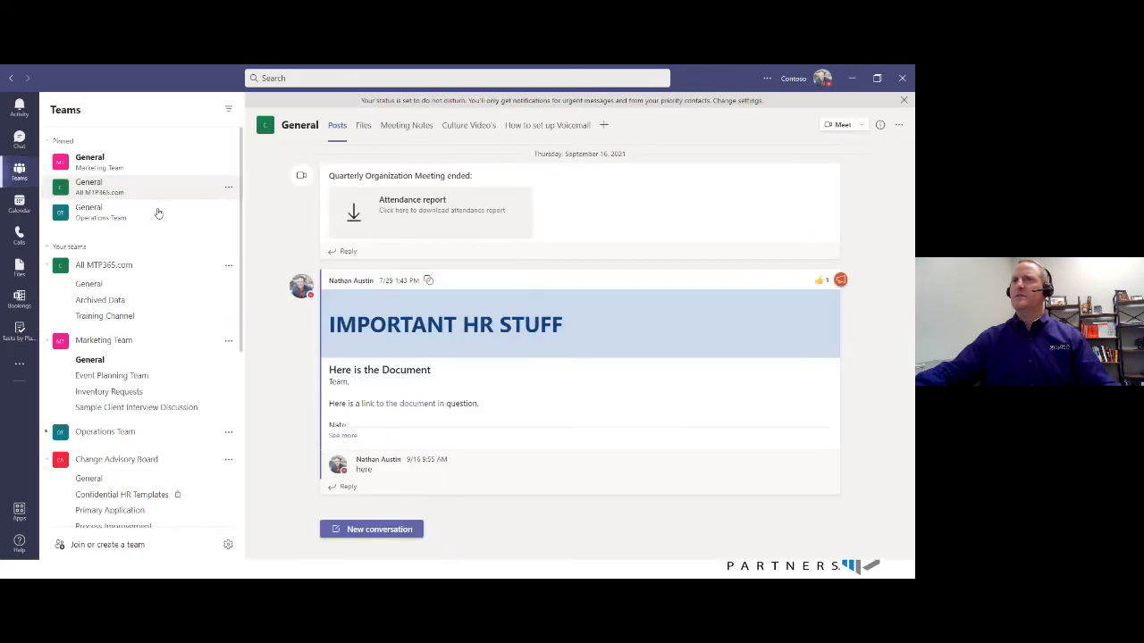
pyautogui.click(228, 265)
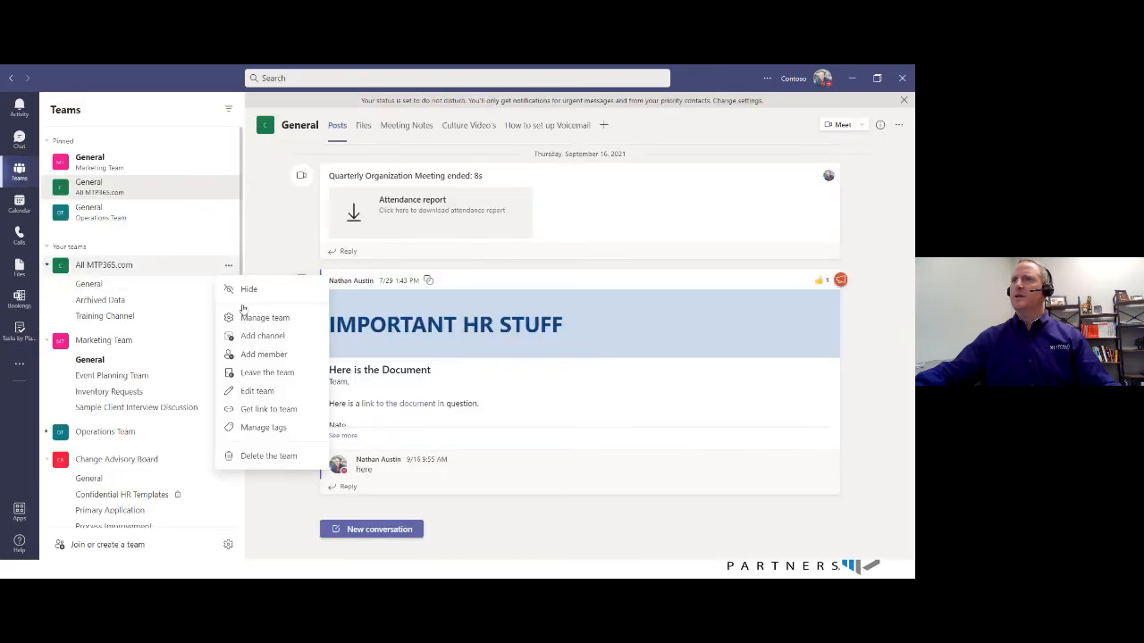
pyautogui.click(259, 317)
pyautogui.click(364, 177)
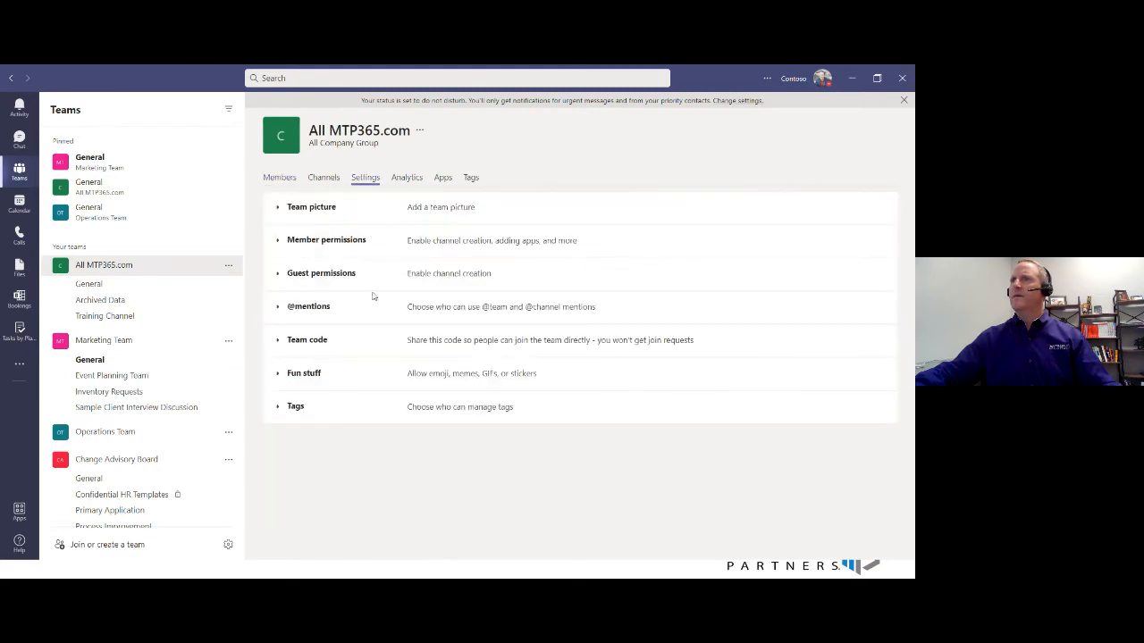
pyautogui.click(279, 178)
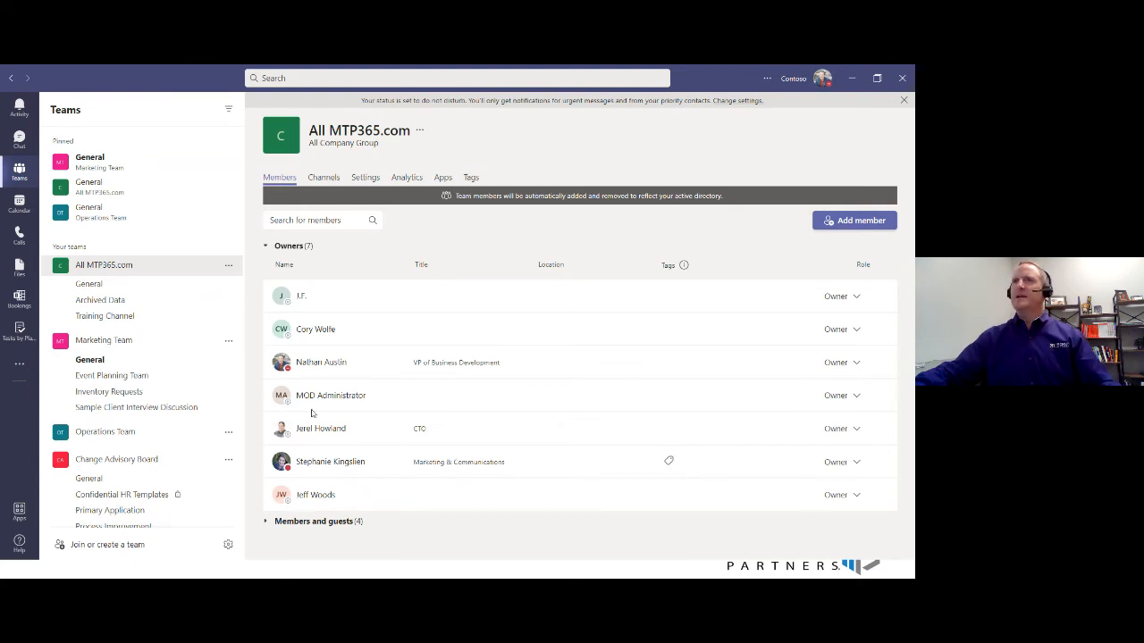
# - Return to Shifts, pin the app for quick access, and check the team's completed requests
pyautogui.click(19, 364)
pyautogui.click(68, 315)
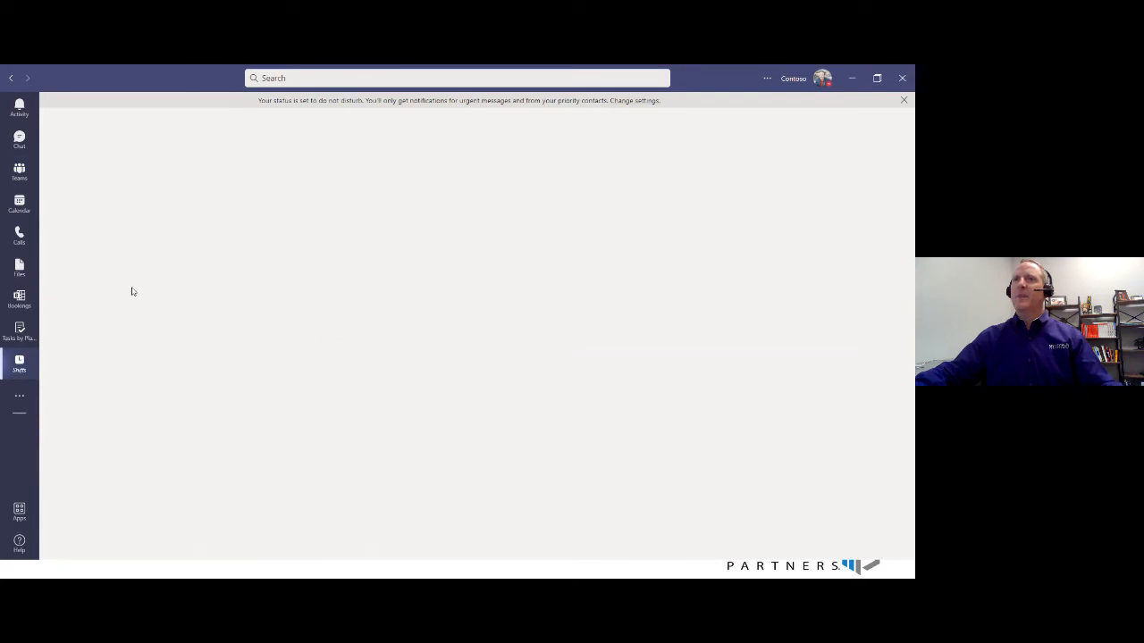
pyautogui.rightClick(18, 363)
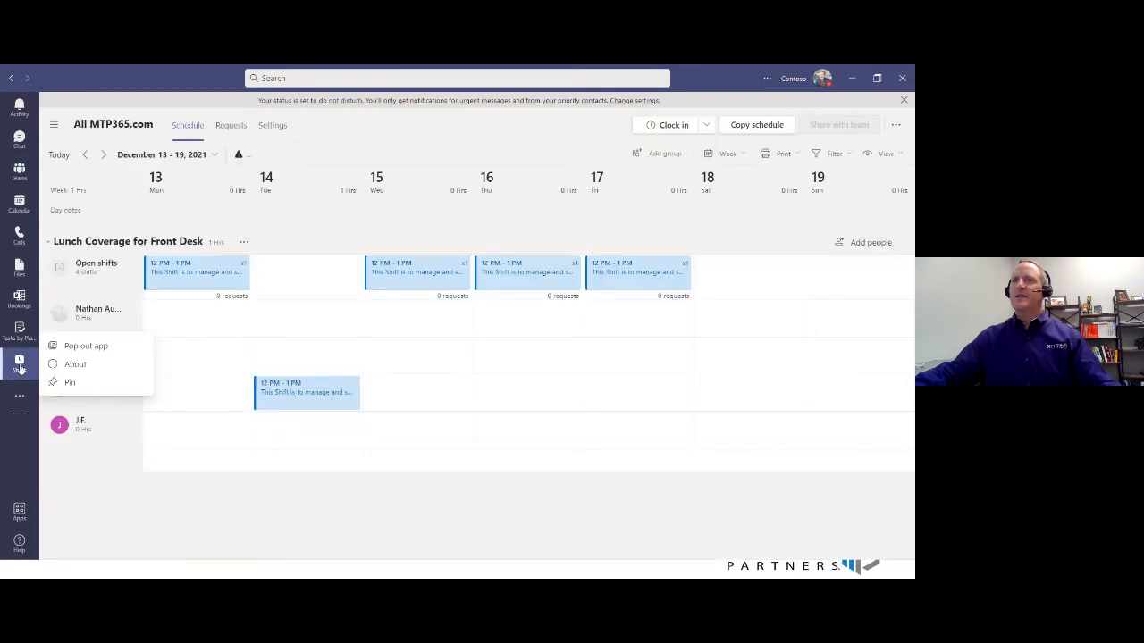
pyautogui.click(68, 383)
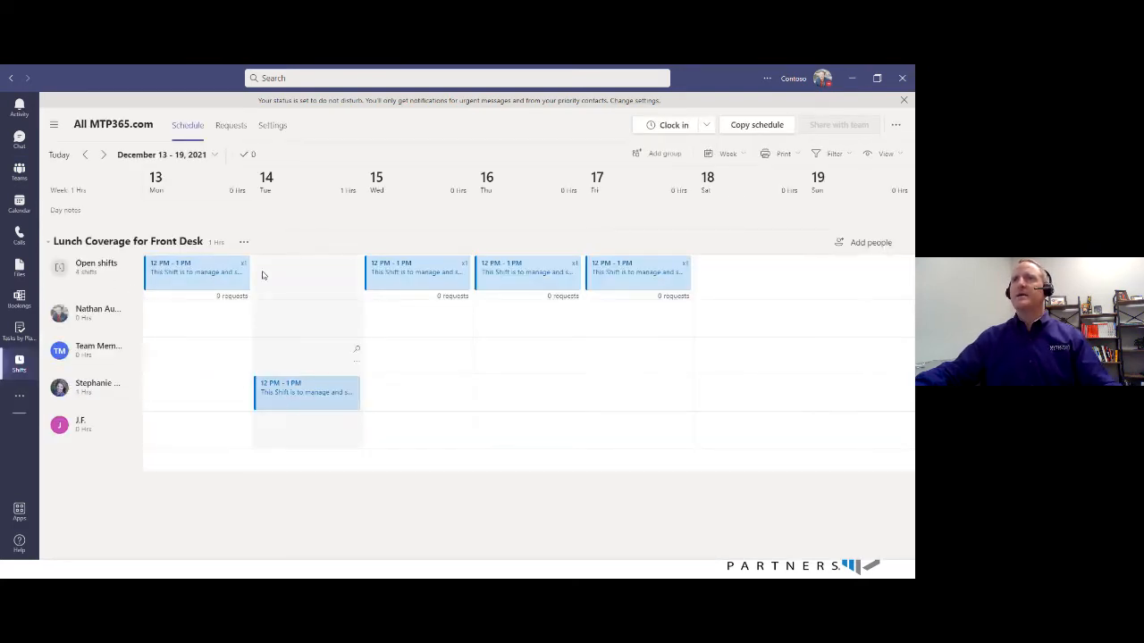
pyautogui.click(228, 126)
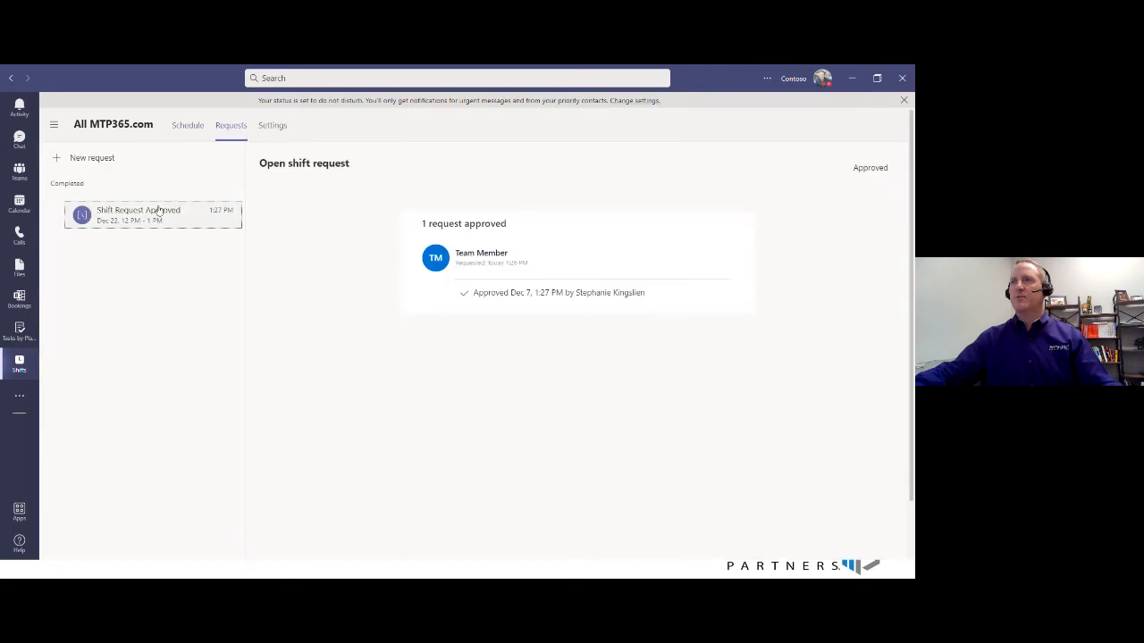
# - Change the Marketing & Communications owner's role to Member in the All MTP365.com team and check the members and guests list
pyautogui.click(21, 170)
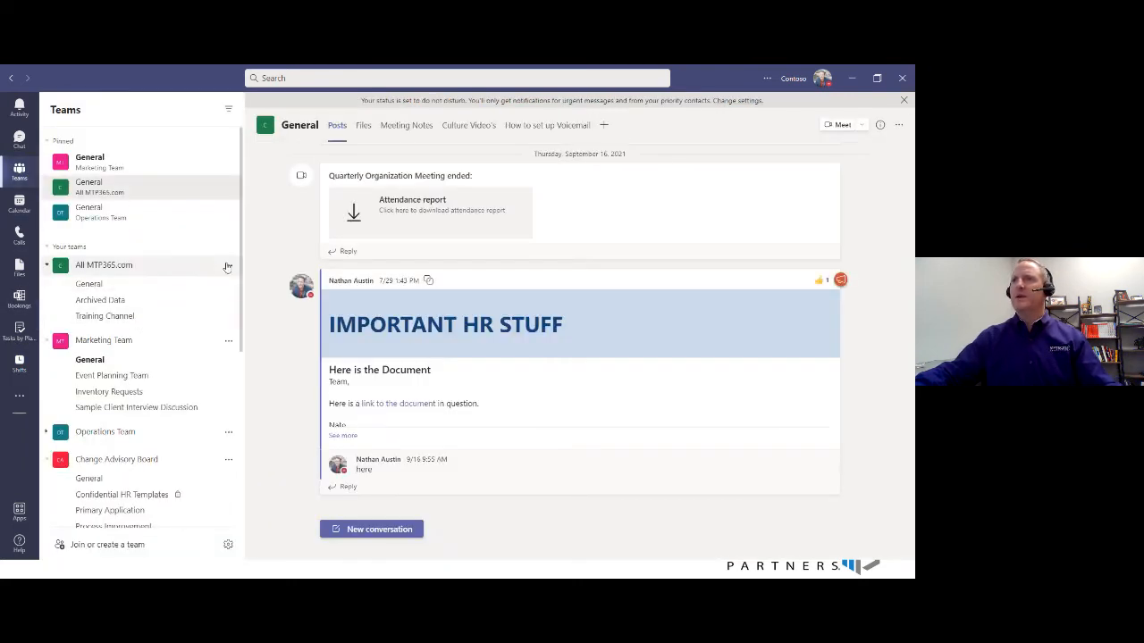
pyautogui.click(228, 266)
pyautogui.click(261, 314)
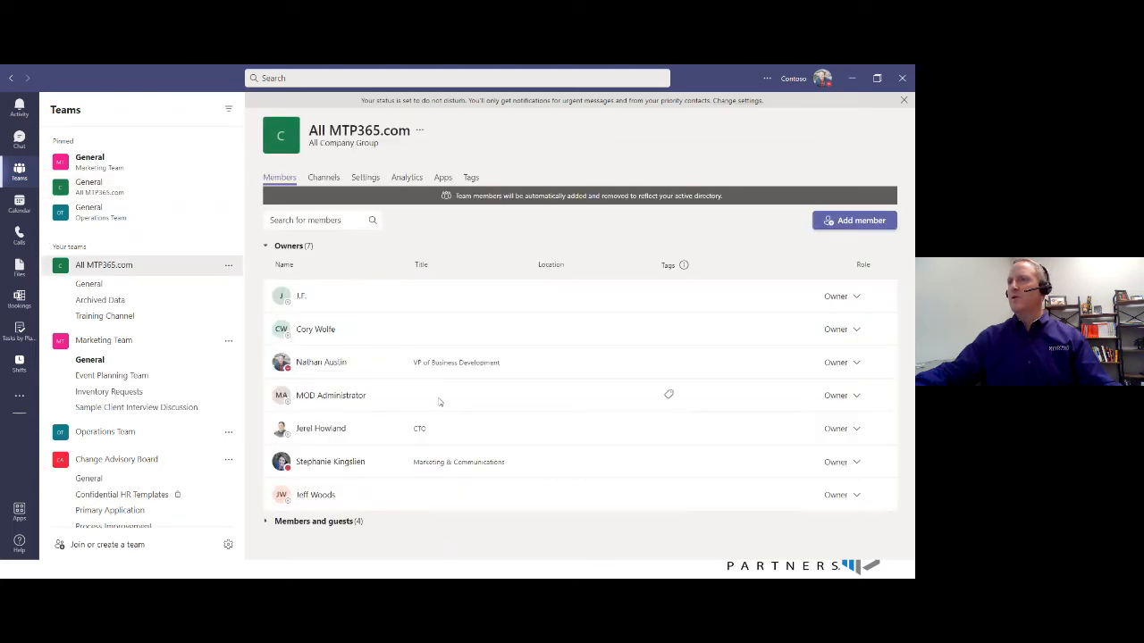
pyautogui.click(855, 464)
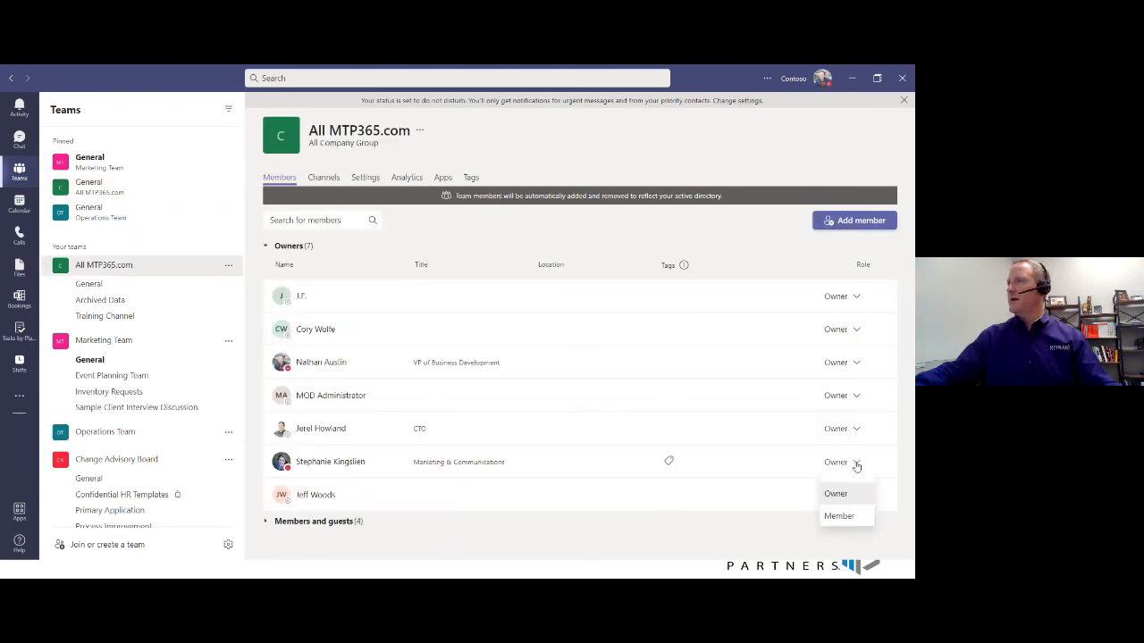
pyautogui.click(840, 516)
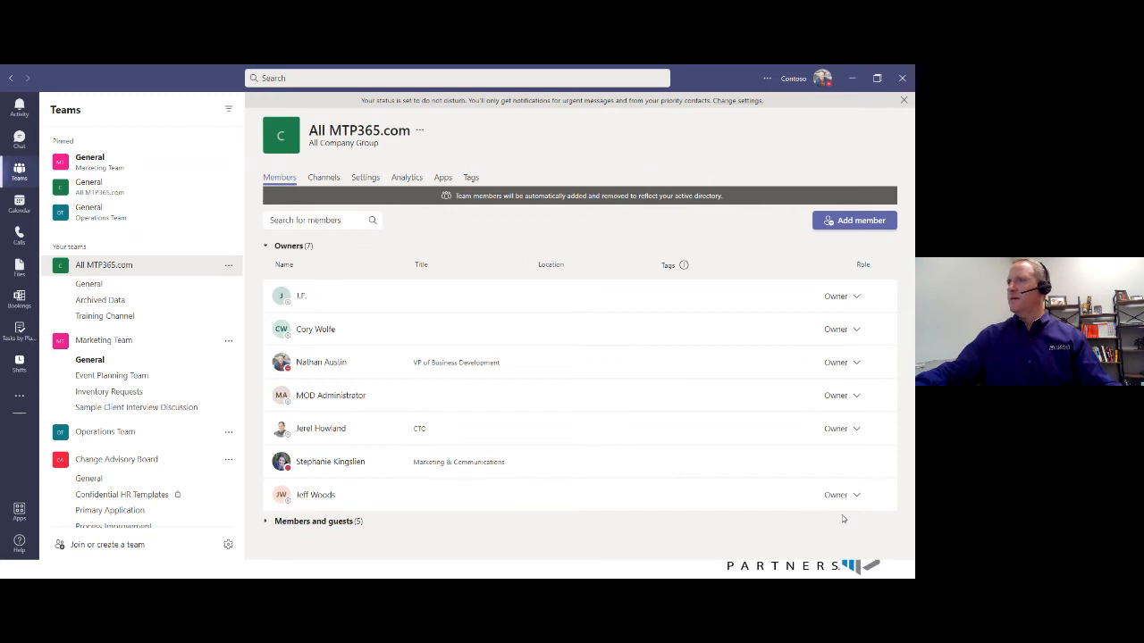
pyautogui.click(265, 488)
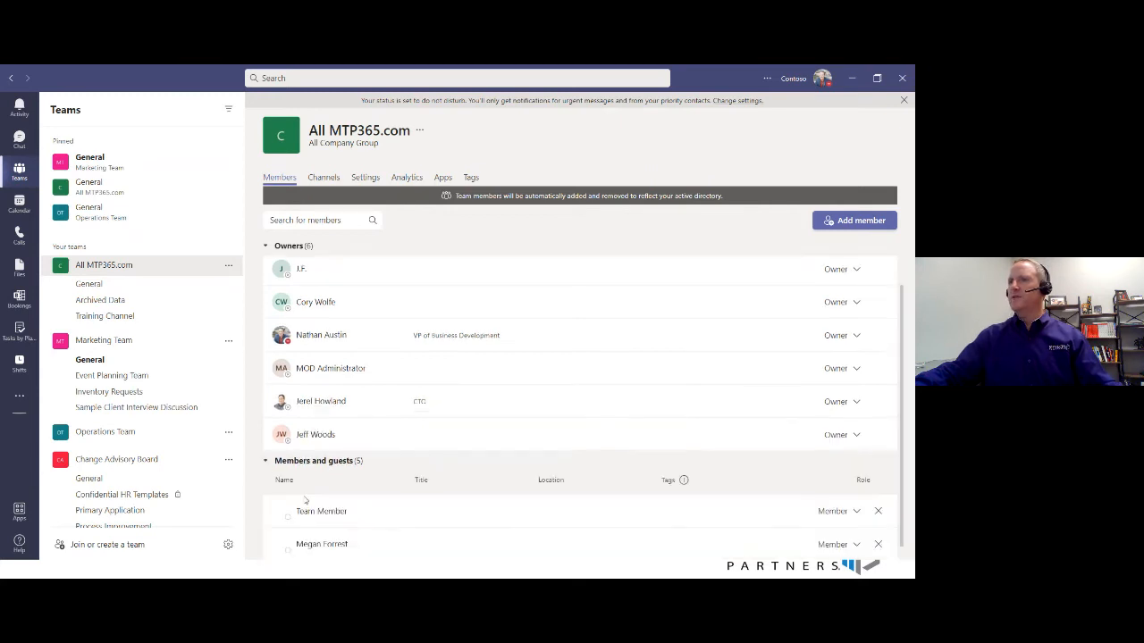
pyautogui.scroll(-2, 360, 473)
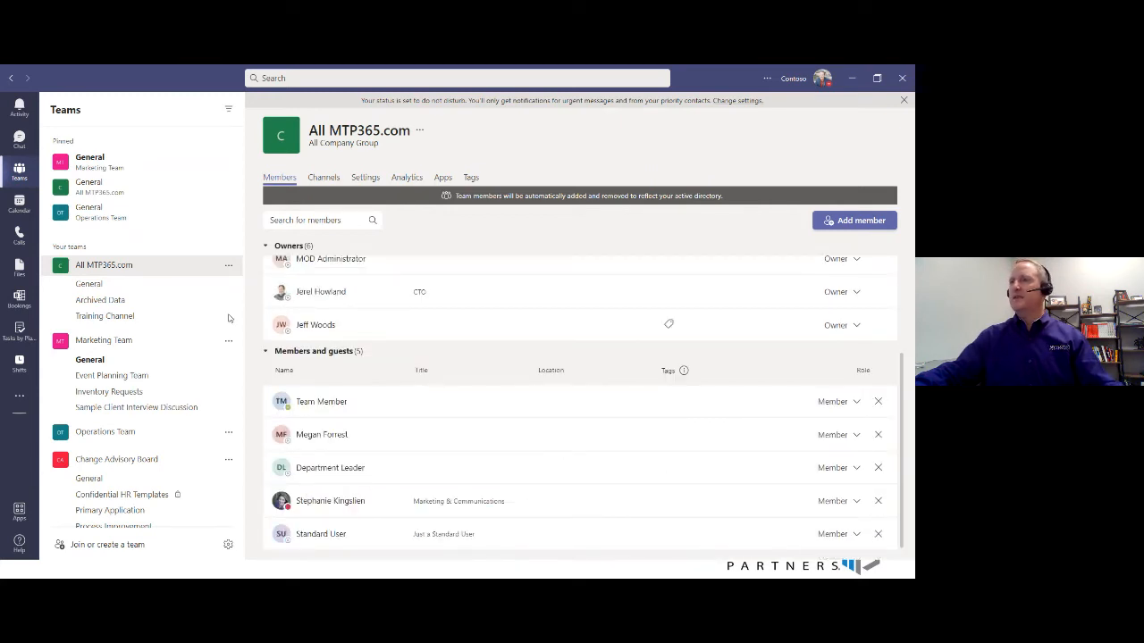
pyautogui.scroll(3, 357, 438)
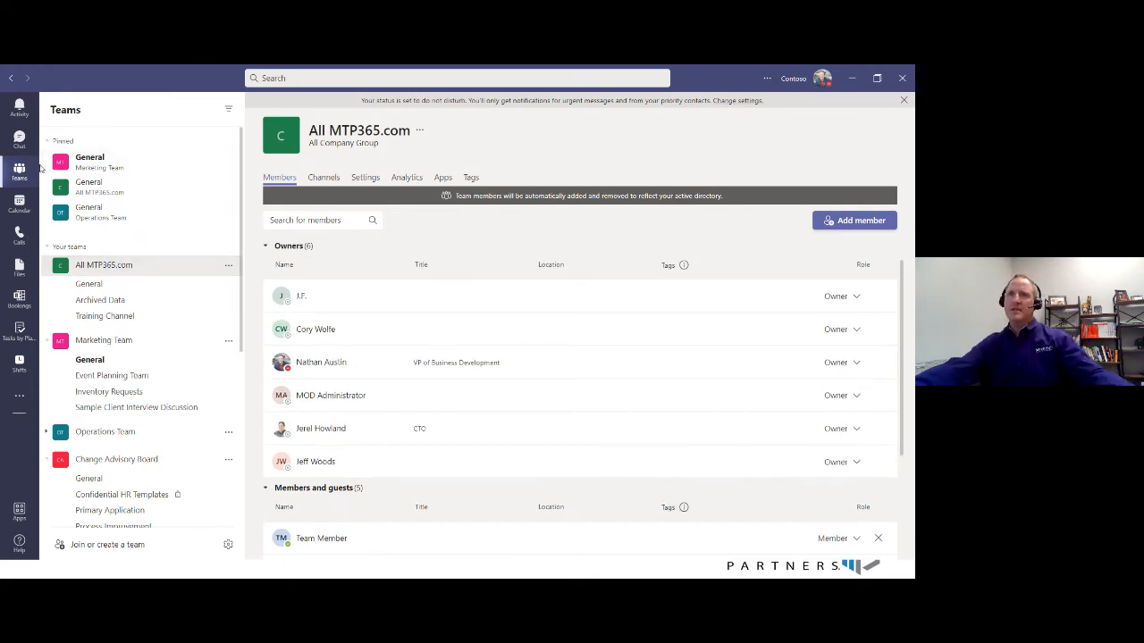
# - Reopen Shifts and compare the December 13–19 lunch coverage schedule with the requests list to look for the swap request
pyautogui.click(19, 363)
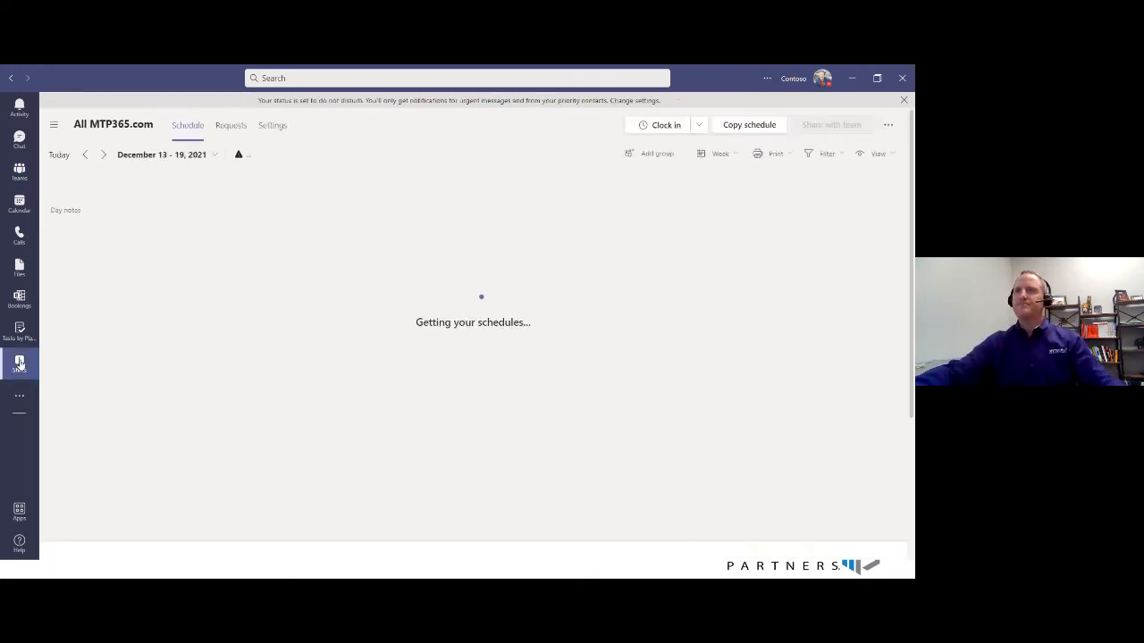
pyautogui.click(231, 125)
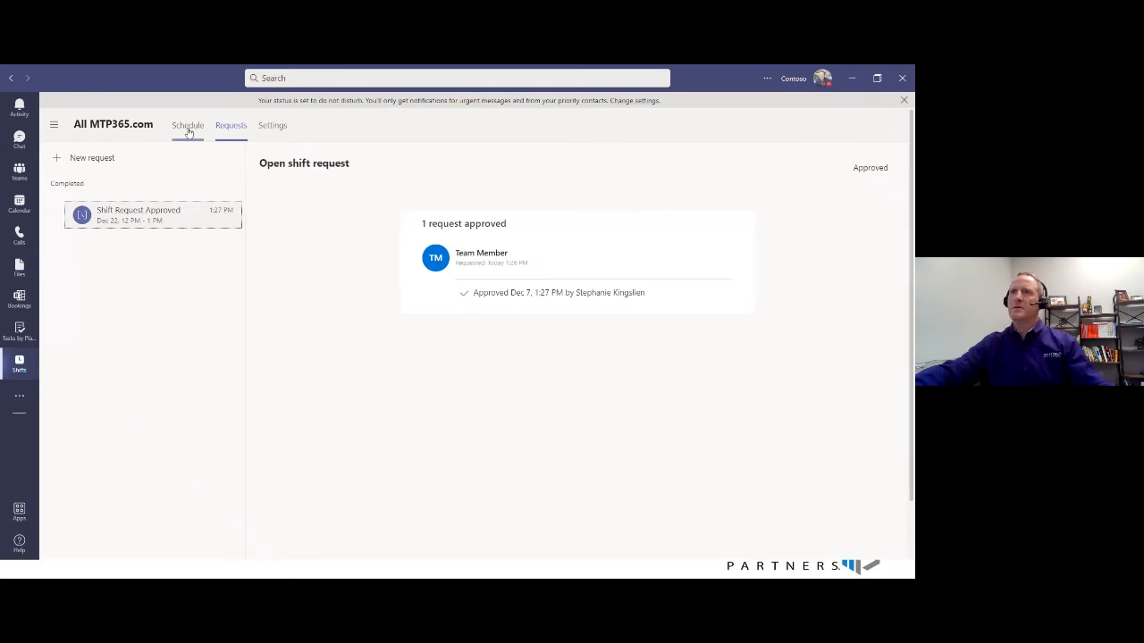
pyautogui.click(188, 127)
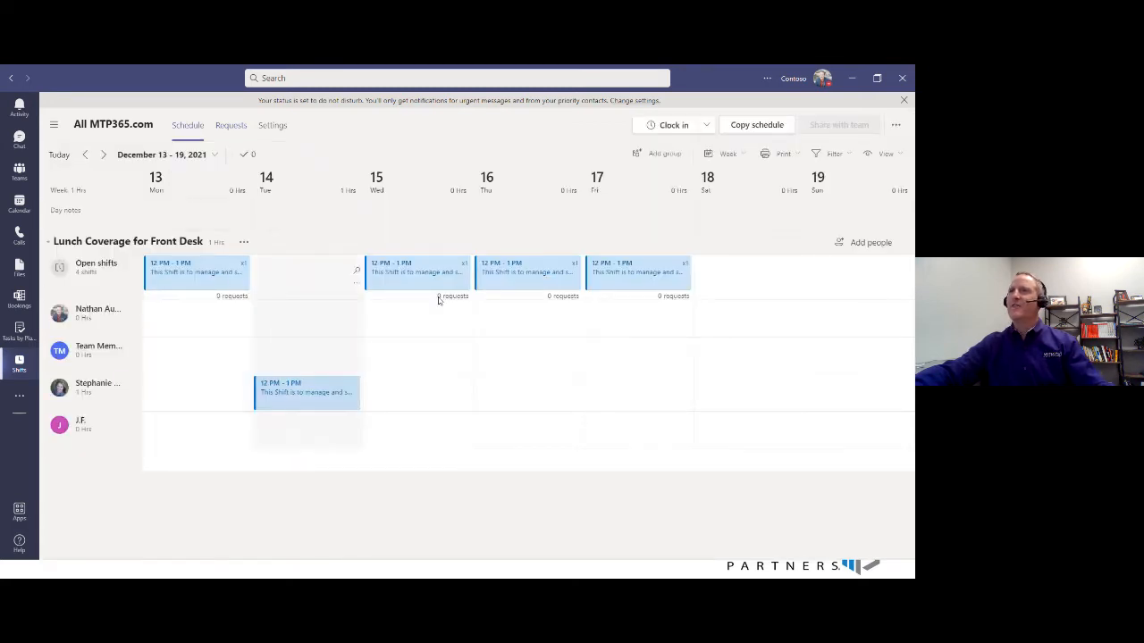
pyautogui.click(231, 125)
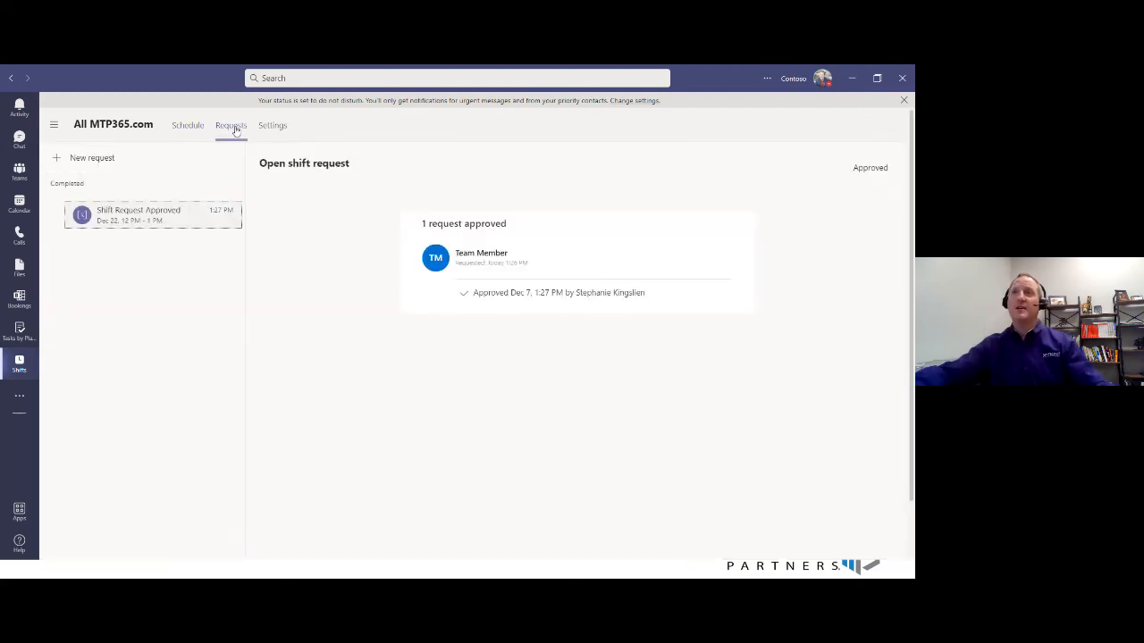
pyautogui.click(188, 126)
pyautogui.click(228, 128)
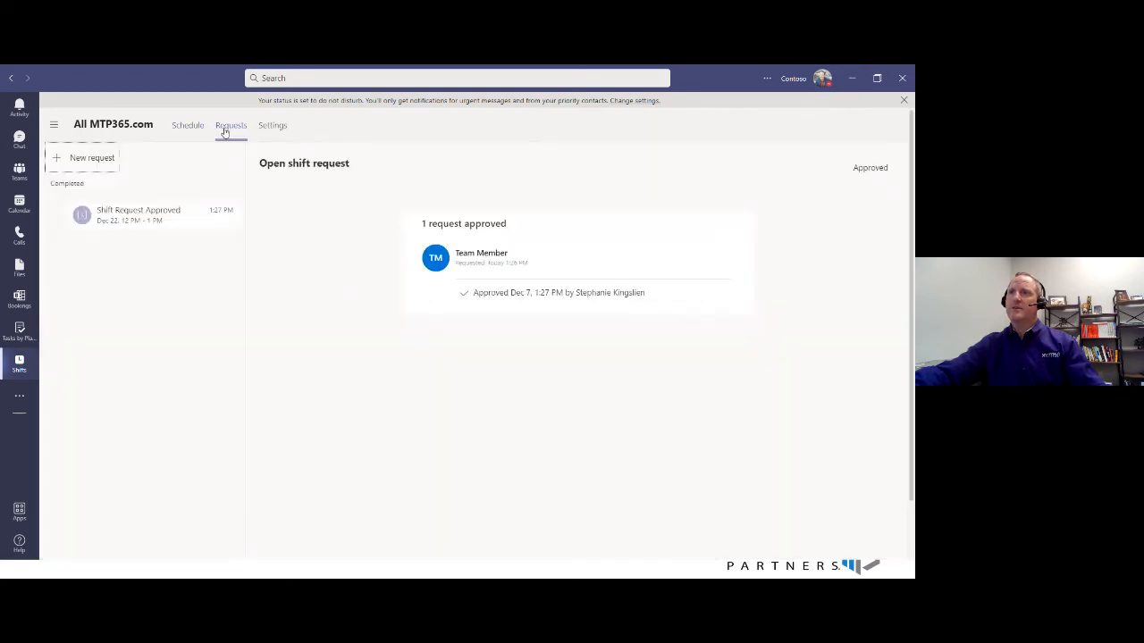
pyautogui.click(187, 128)
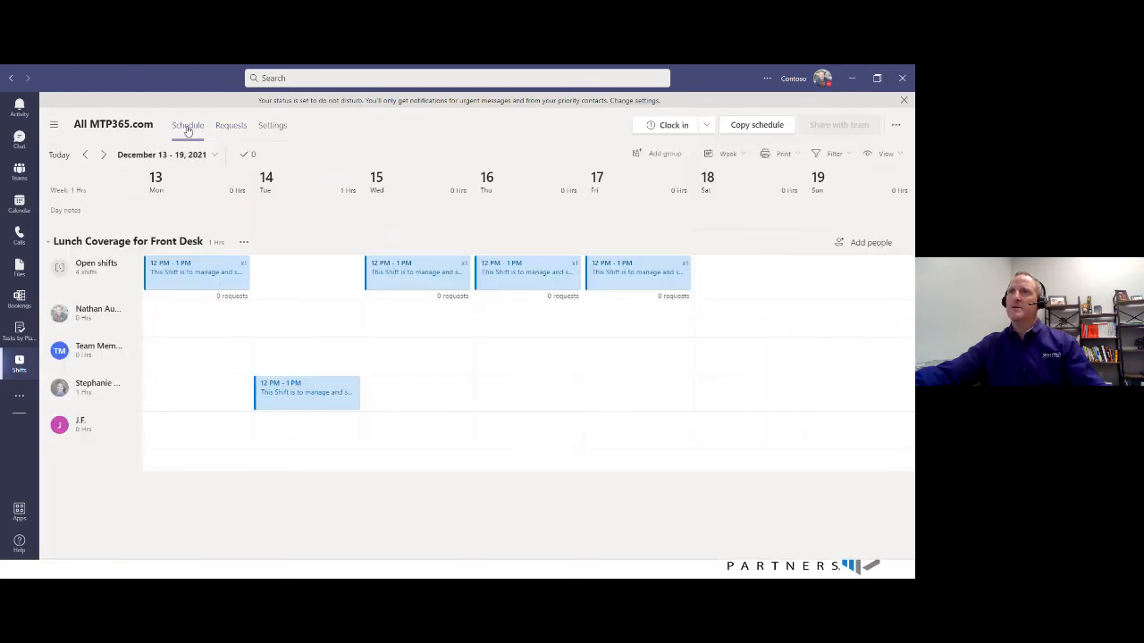
pyautogui.click(224, 128)
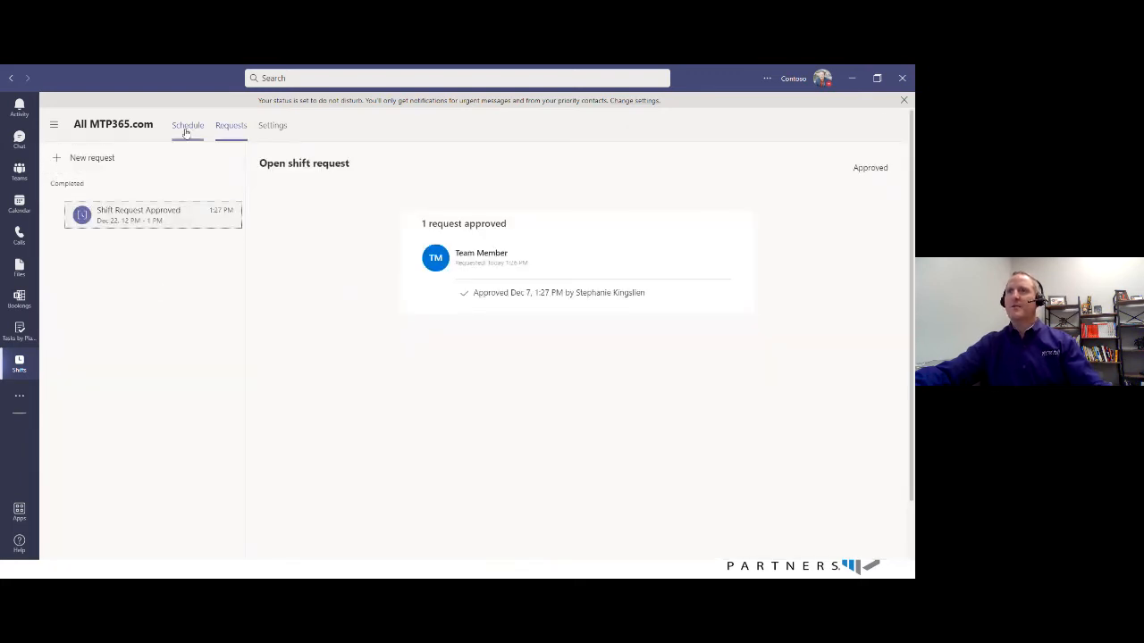
pyautogui.click(186, 130)
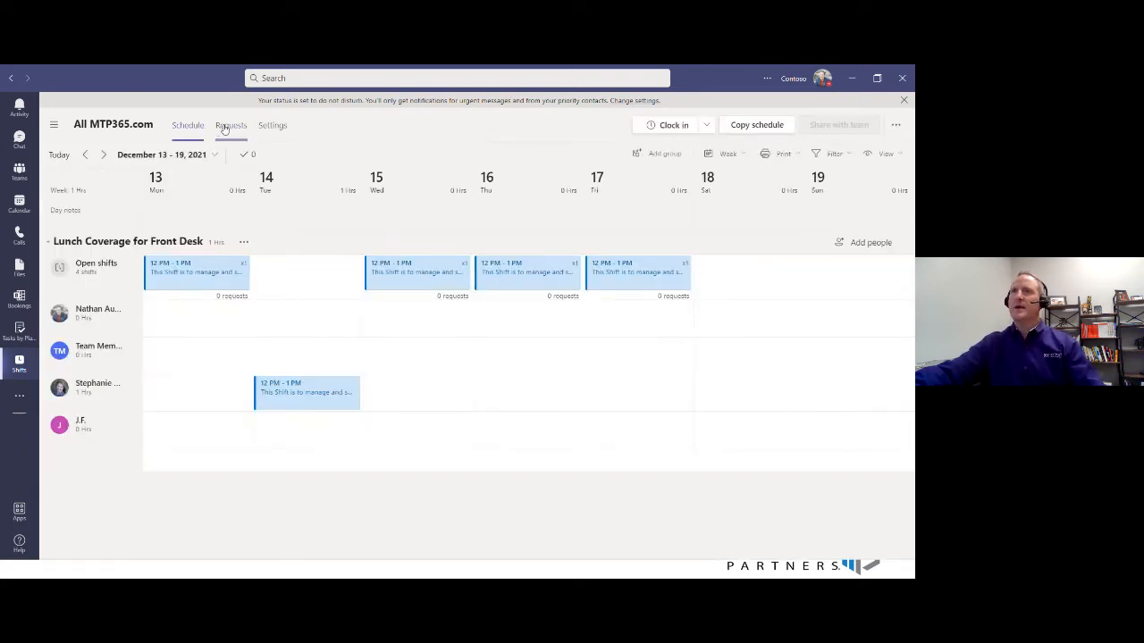
pyautogui.click(225, 128)
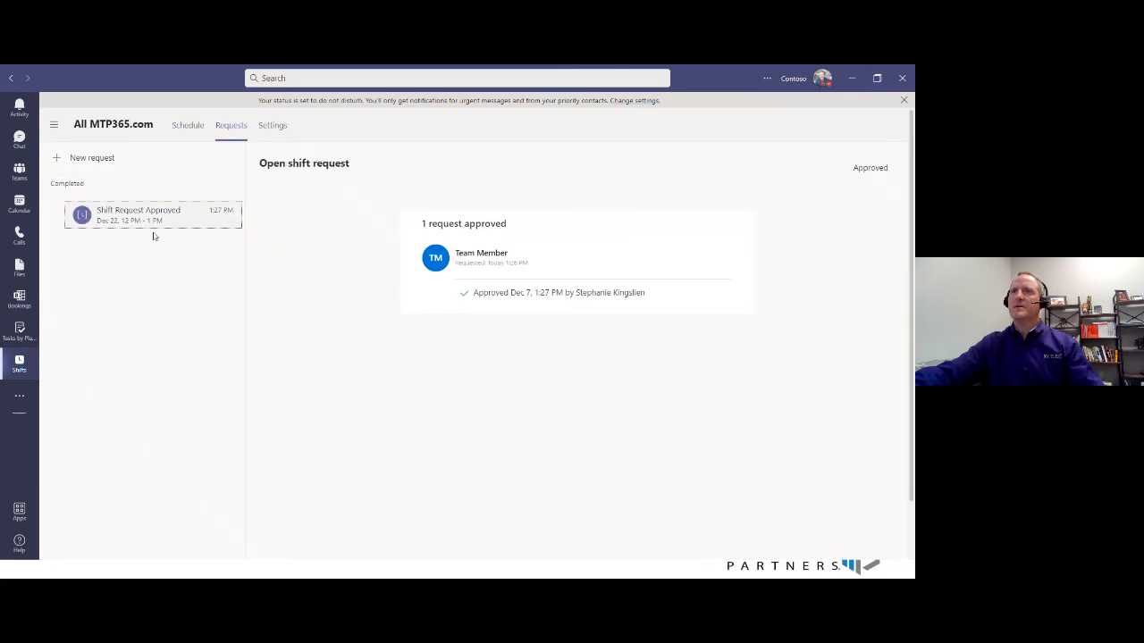
pyautogui.click(181, 130)
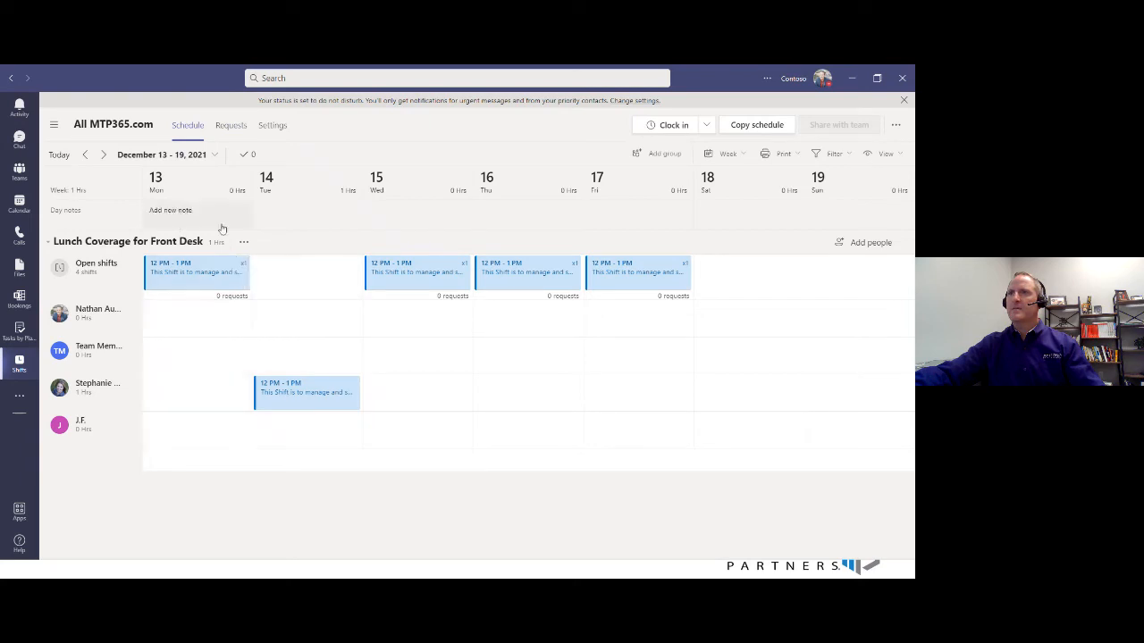
# - Check the December 20–26 schedule, its requests, and the actions available for Team Member's December 20 shift
pyautogui.click(103, 154)
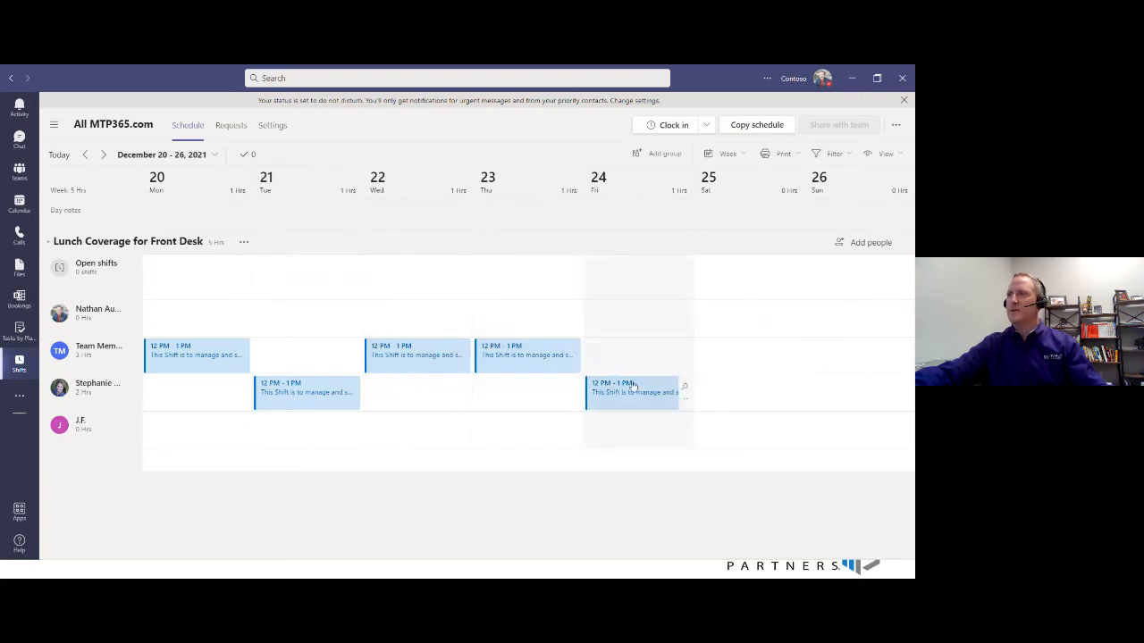
pyautogui.click(231, 127)
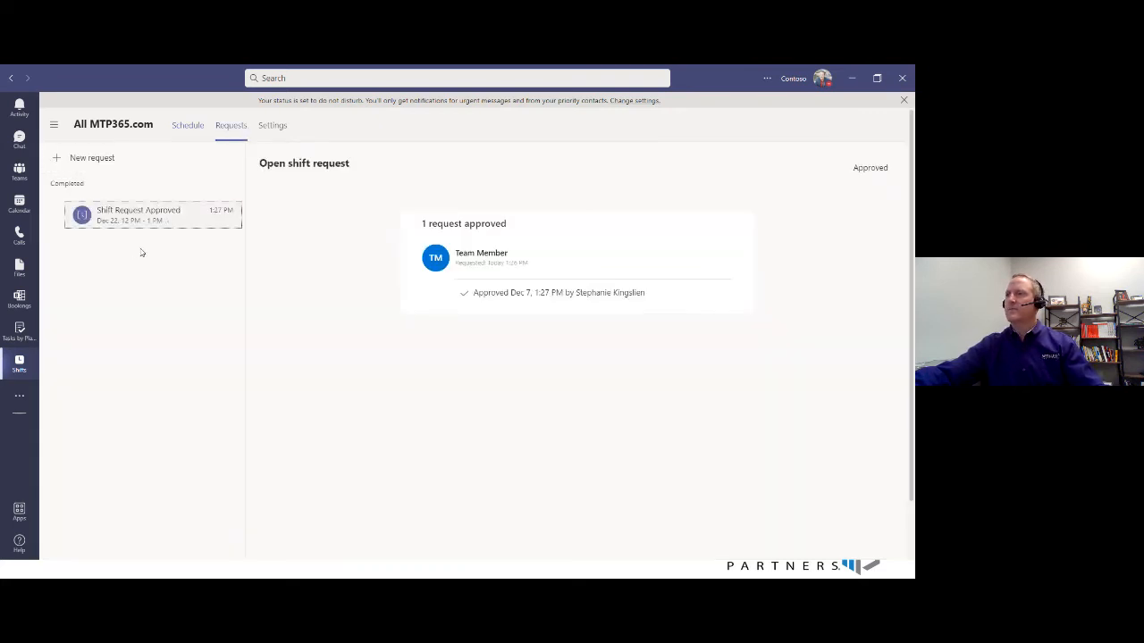
pyautogui.click(188, 125)
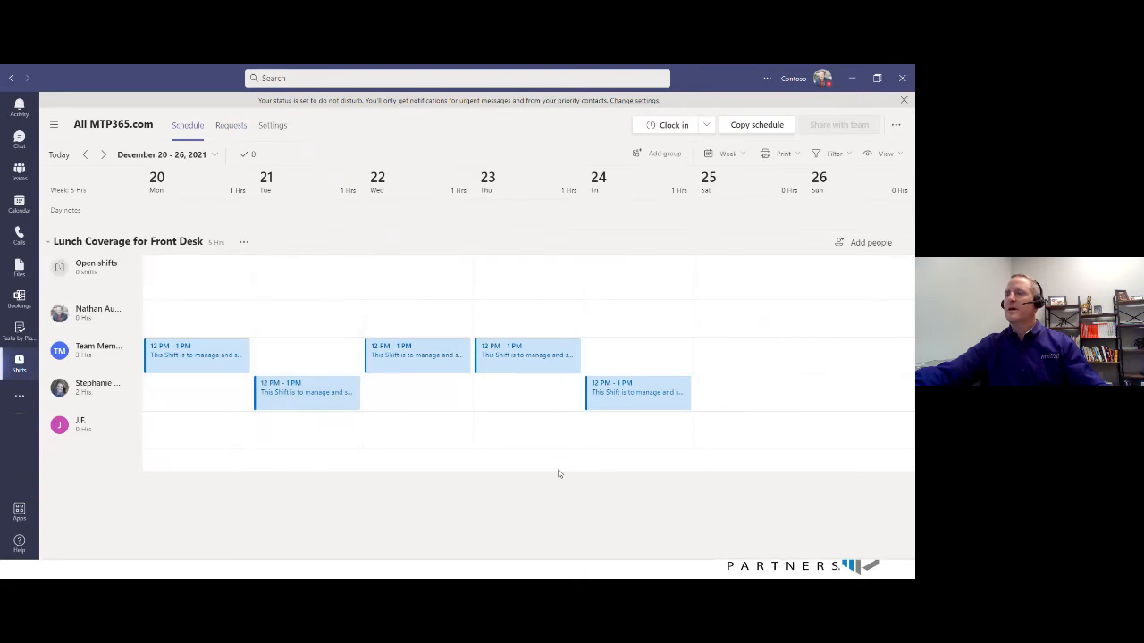
pyautogui.click(244, 366)
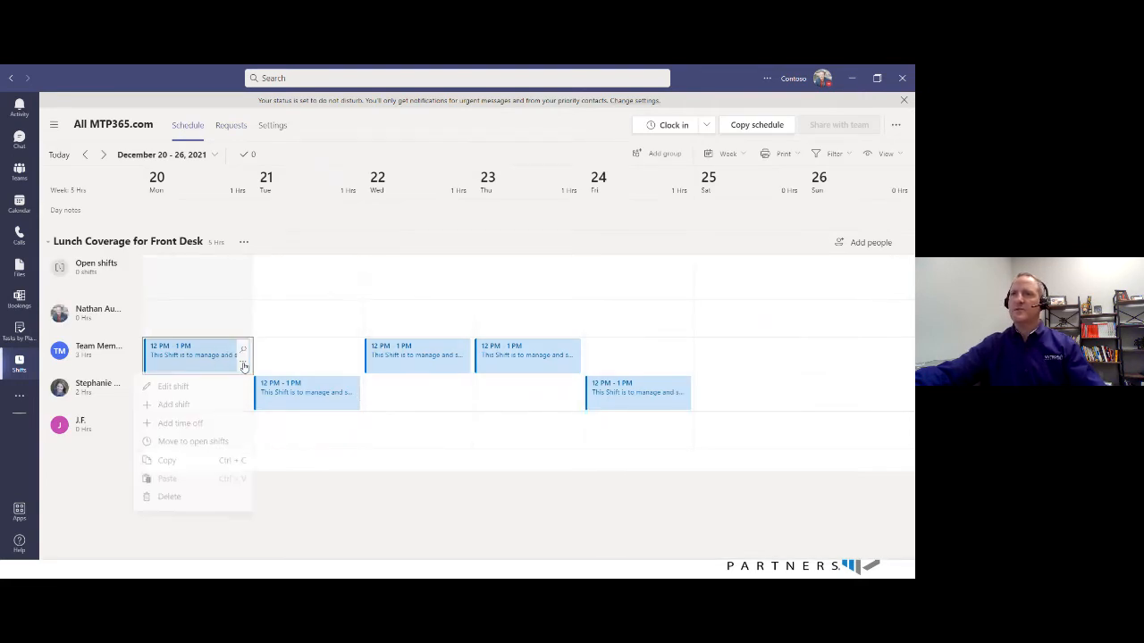
pyautogui.click(179, 354)
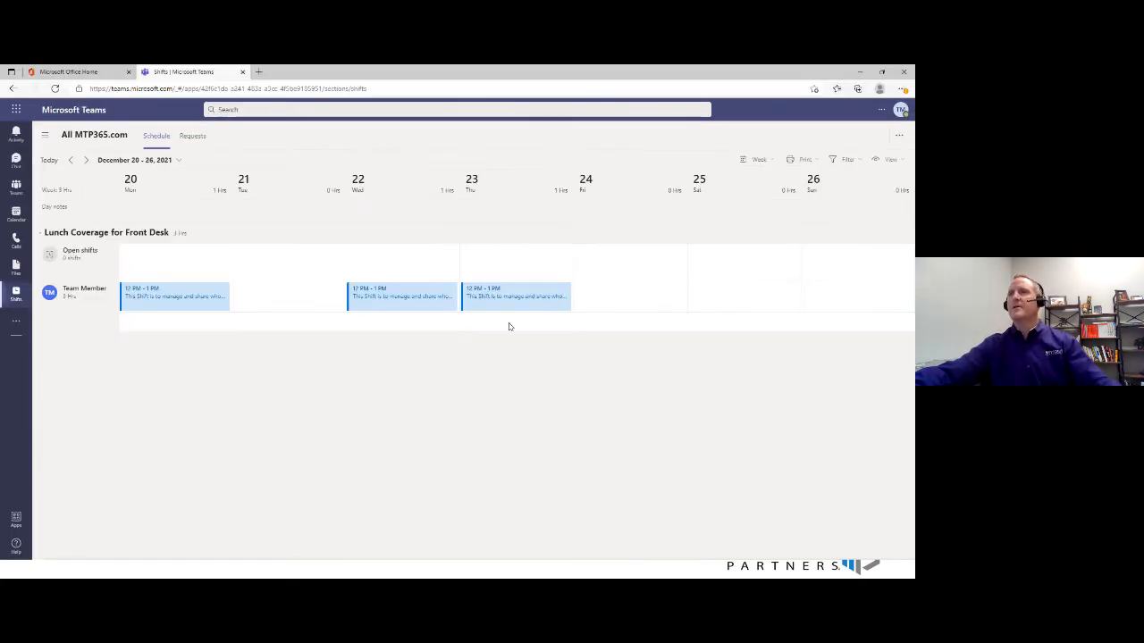
# - Show the whole team's shifts for December 20–26 and start a swap request for Team Member's December 20 shift
pyautogui.click(891, 160)
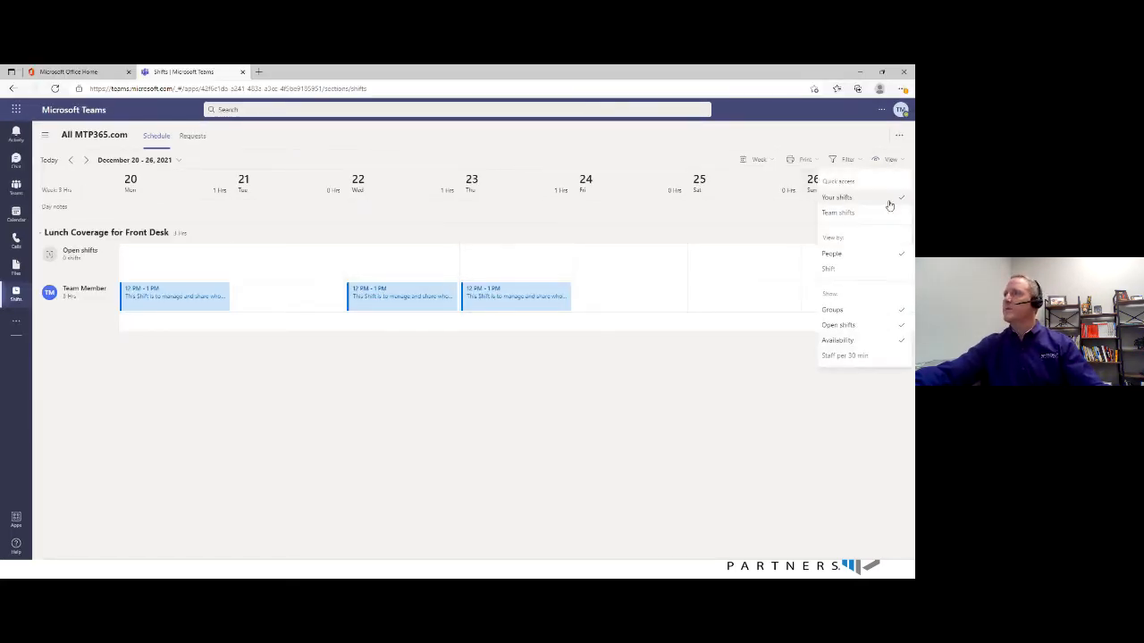
pyautogui.click(880, 215)
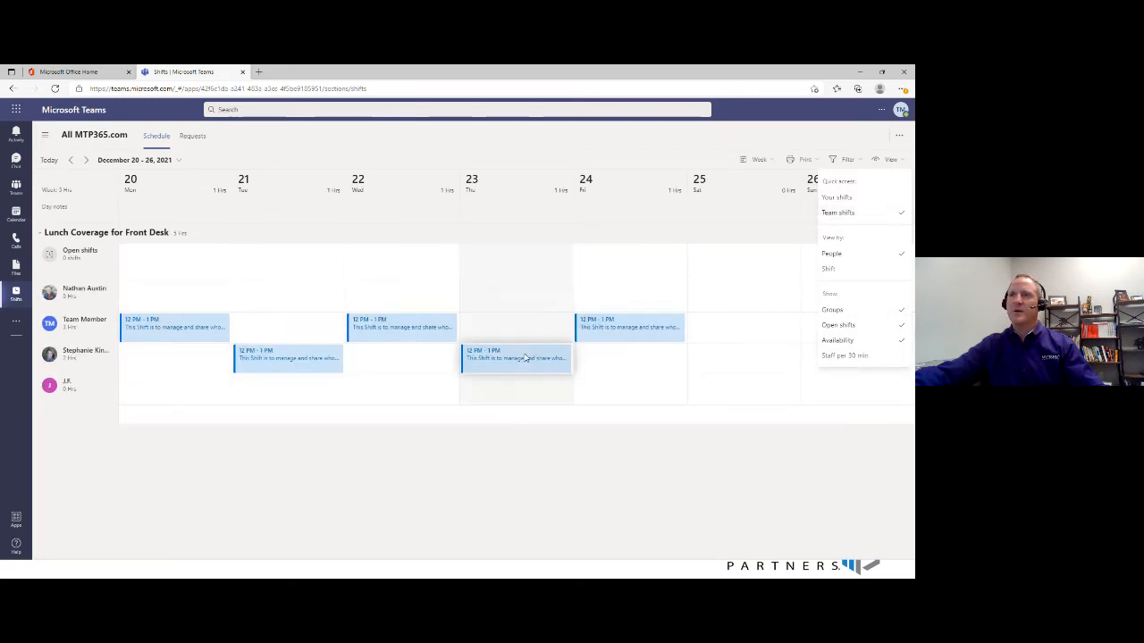
pyautogui.click(164, 327)
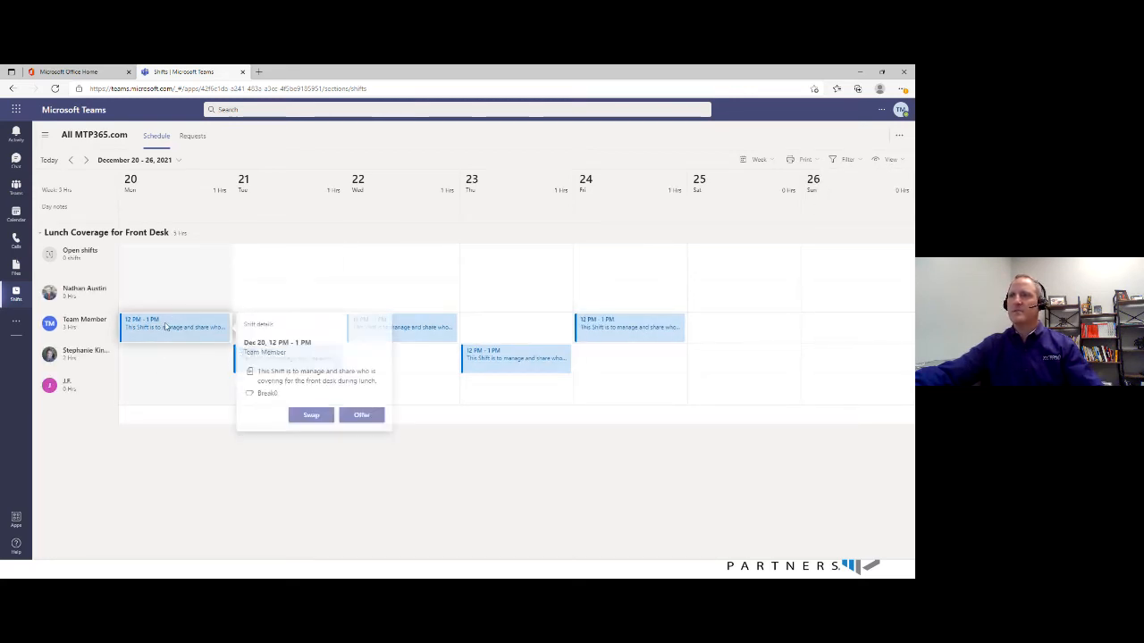
pyautogui.click(310, 416)
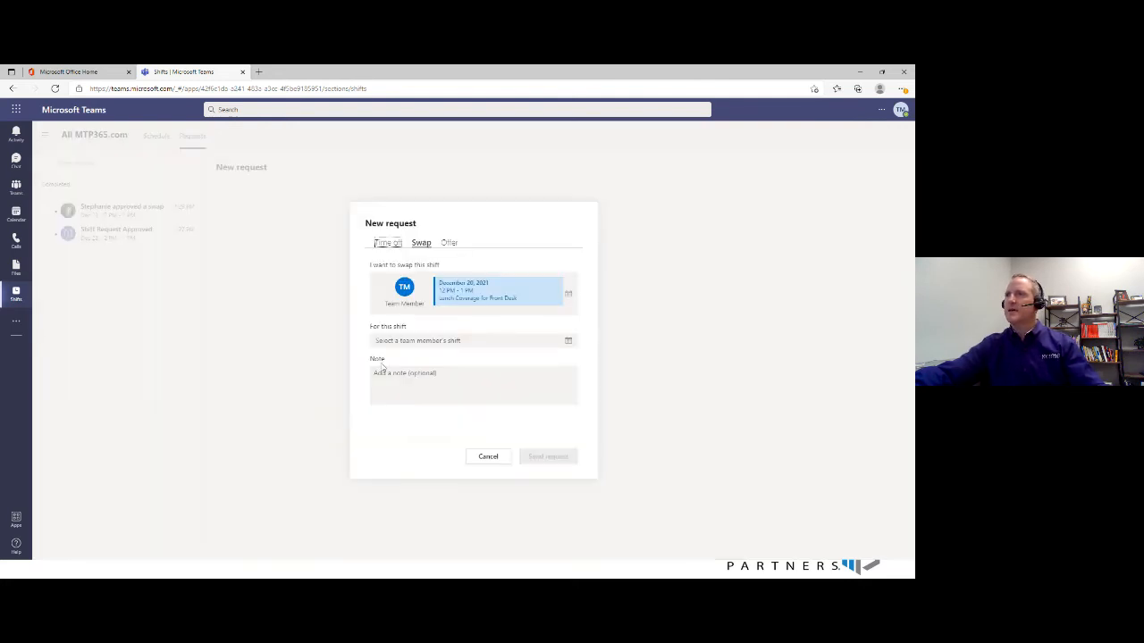
pyautogui.click(418, 343)
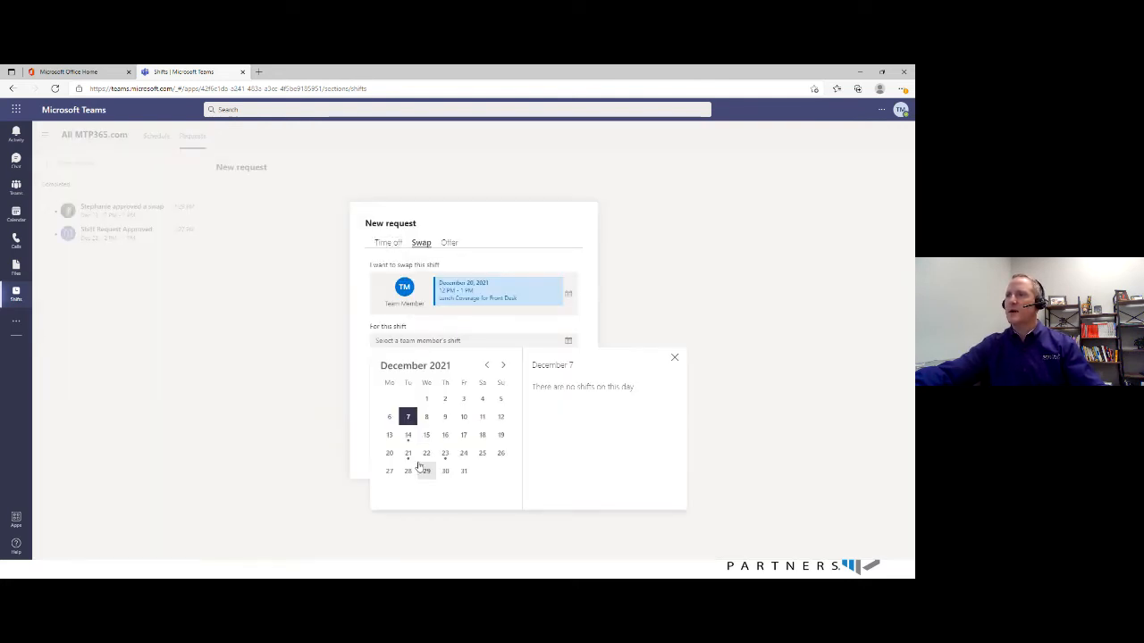
pyautogui.click(533, 221)
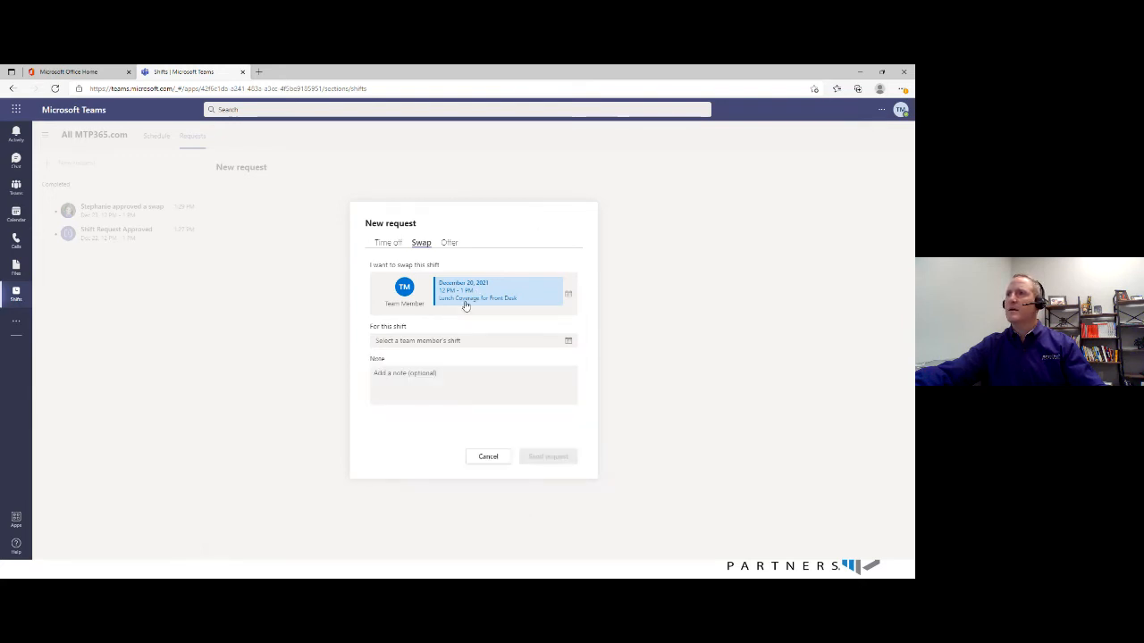
# - Choose the colleague's December 21 lunch coverage shift as the one to swap for and send the request
pyautogui.click(415, 349)
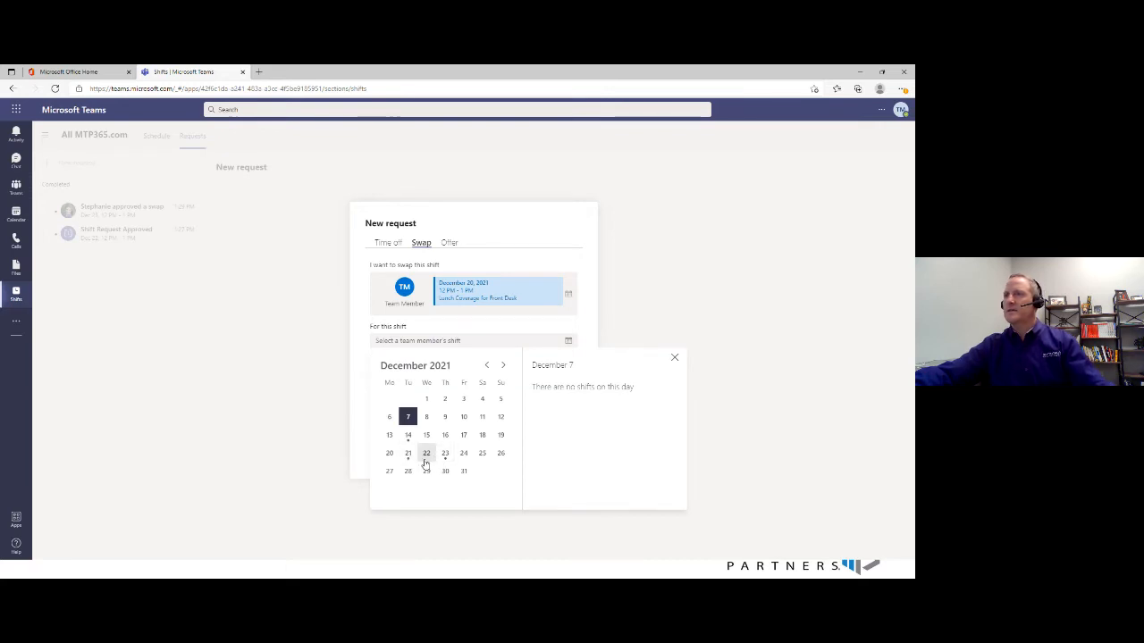
pyautogui.click(407, 456)
pyautogui.click(583, 399)
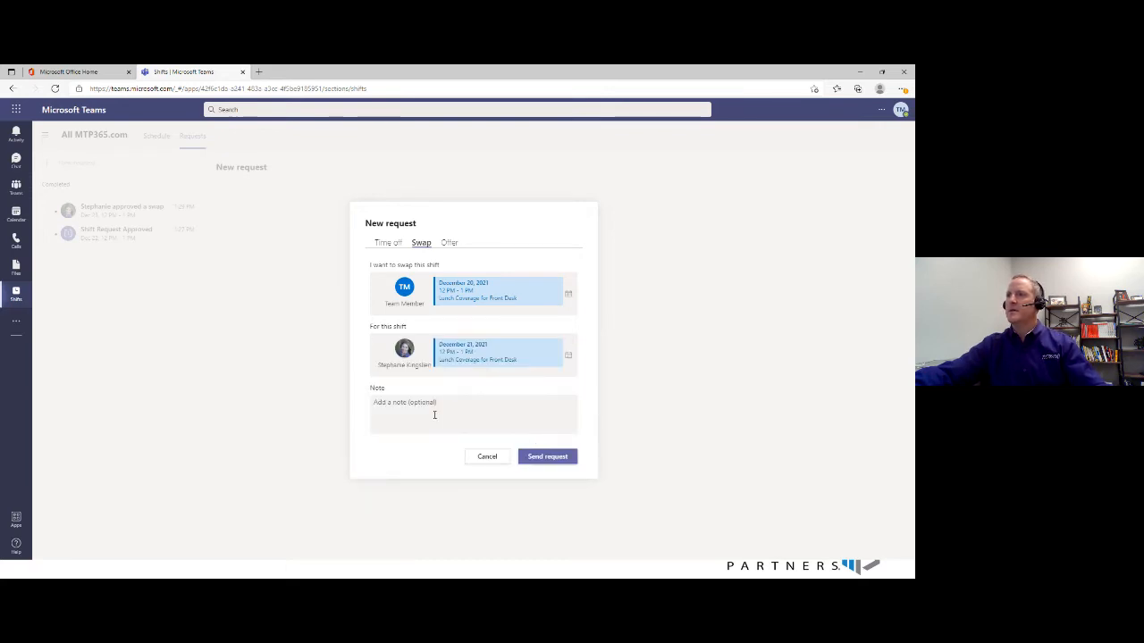
pyautogui.click(548, 457)
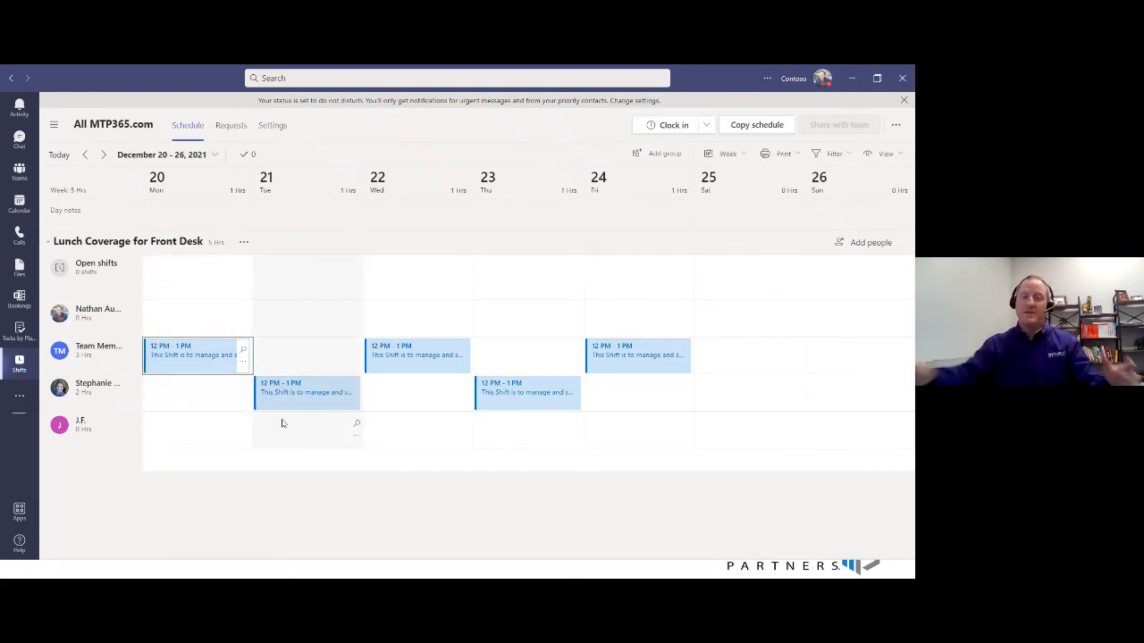
# - Look for the swap in the owner's requests and schedule, and switch to the browser to check Team Member's December 20–26 schedule
pyautogui.click(242, 126)
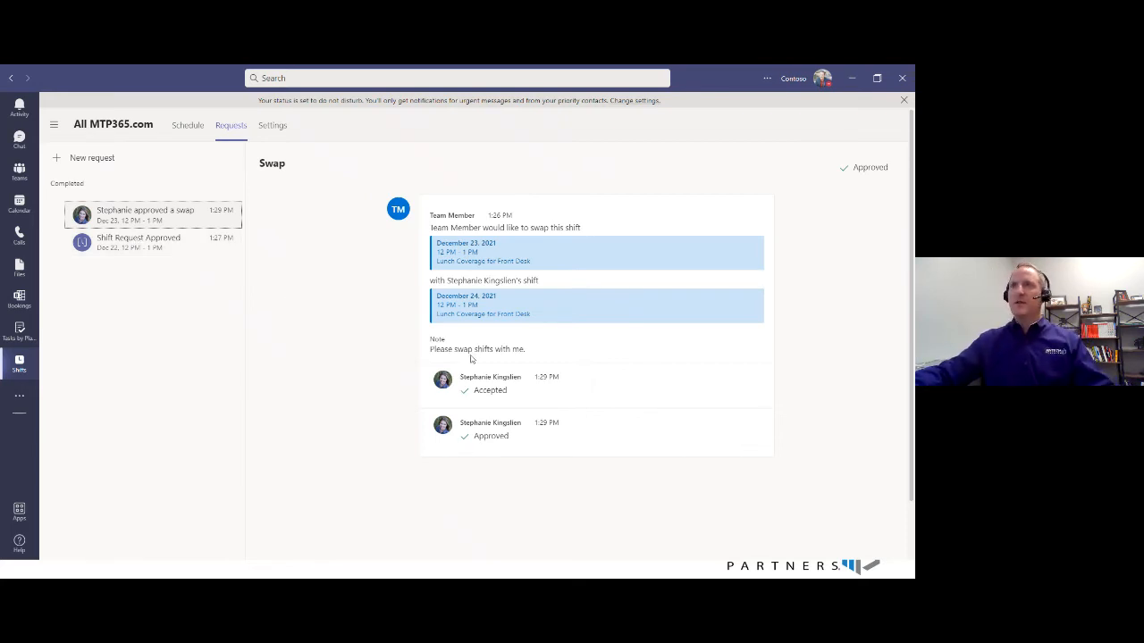
pyautogui.click(189, 125)
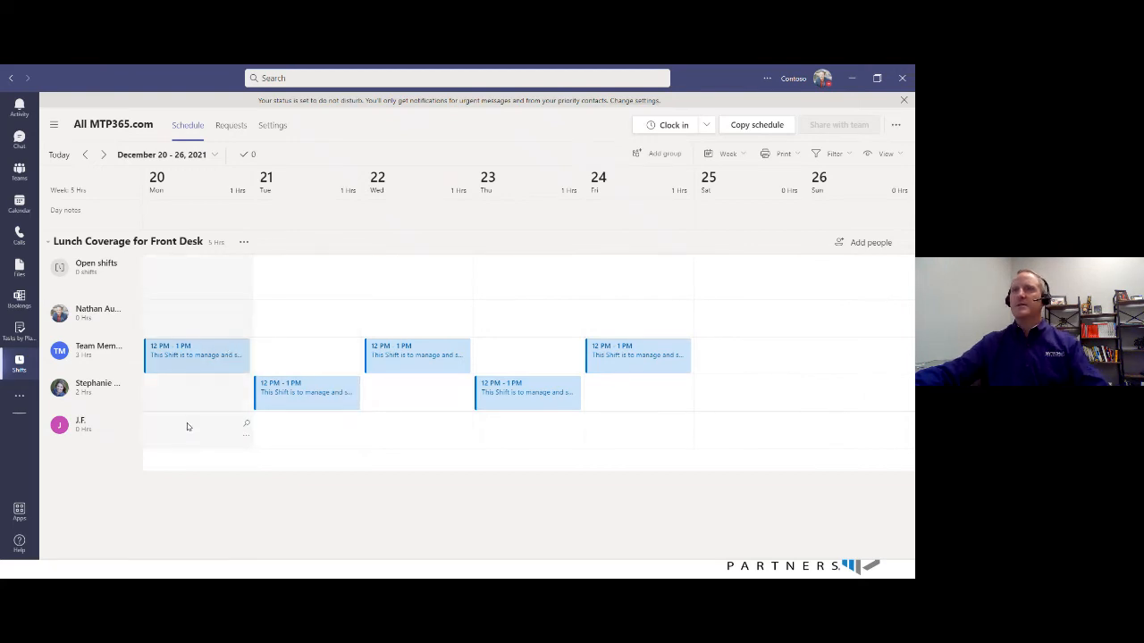
pyautogui.click(232, 126)
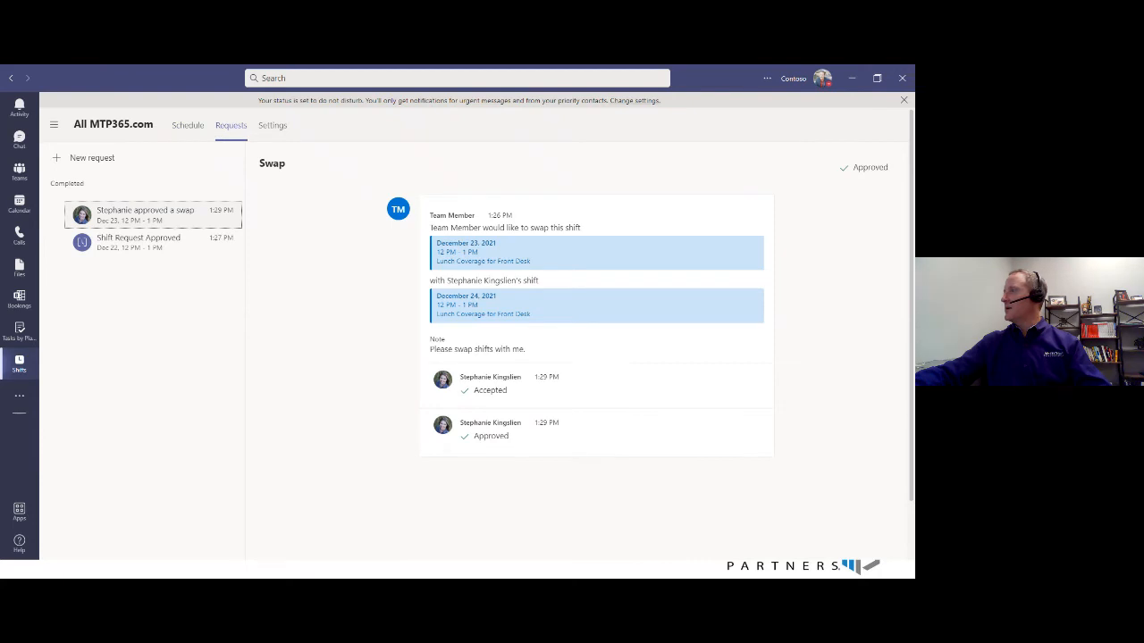
pyautogui.hotkey('alt', 'Tab')
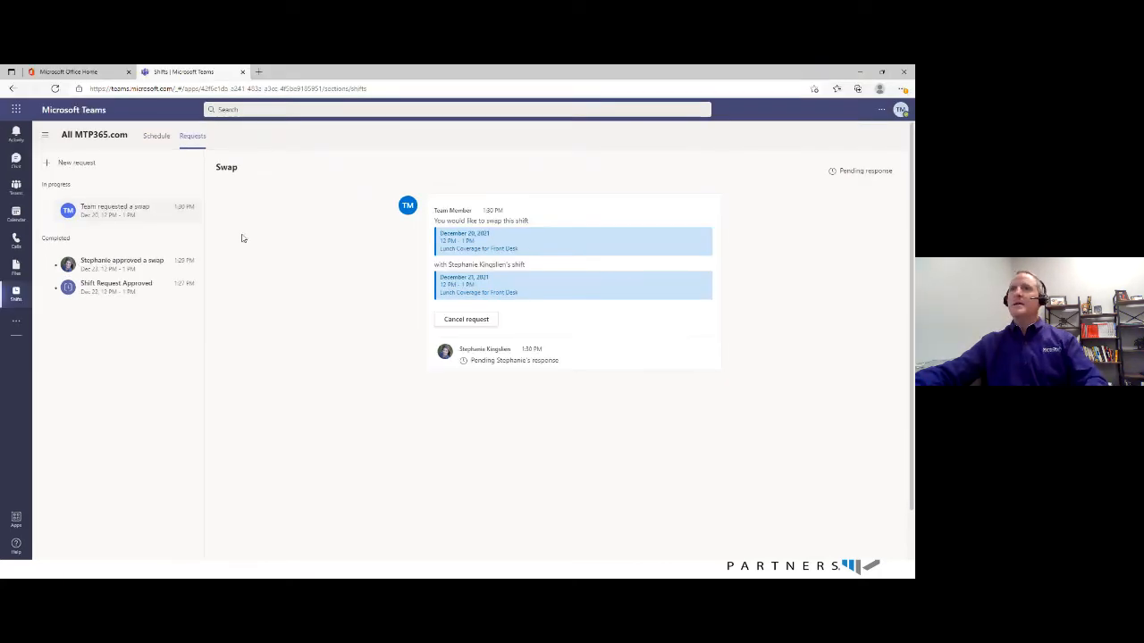
pyautogui.click(156, 136)
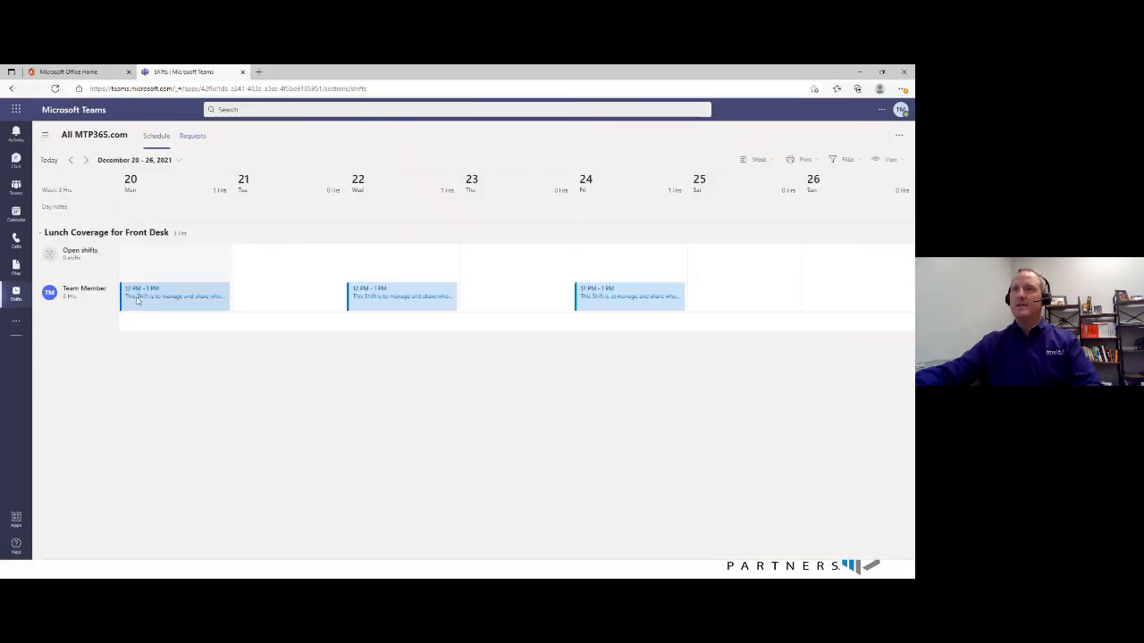
# - Send an all-day time-off request for December 23, 2021 with Vacation as the reason
pyautogui.click(192, 137)
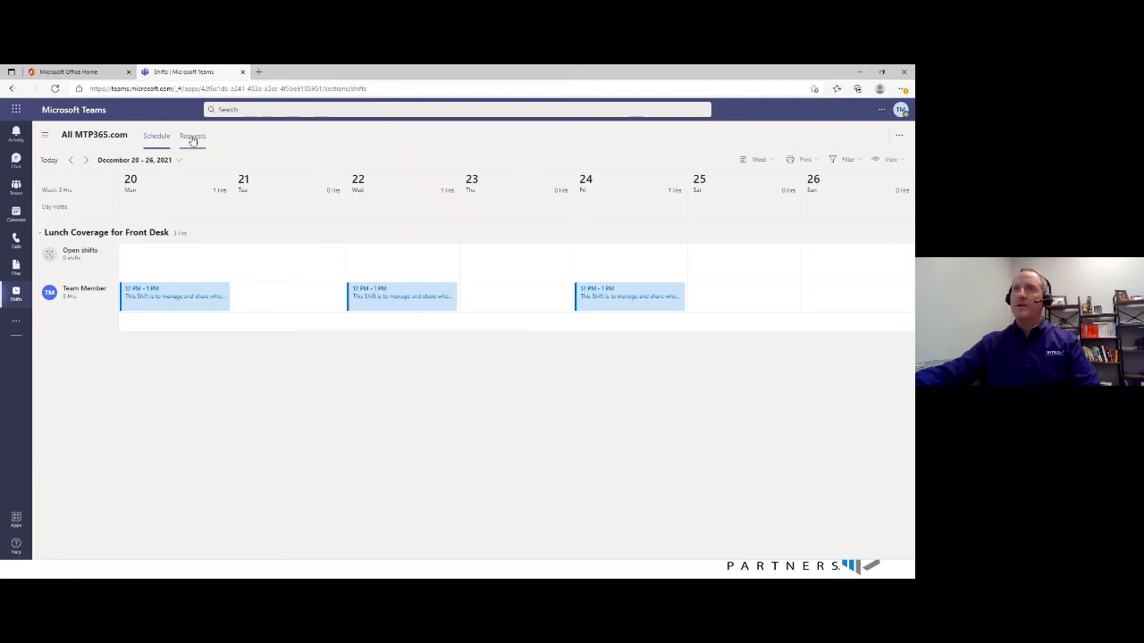
pyautogui.click(391, 245)
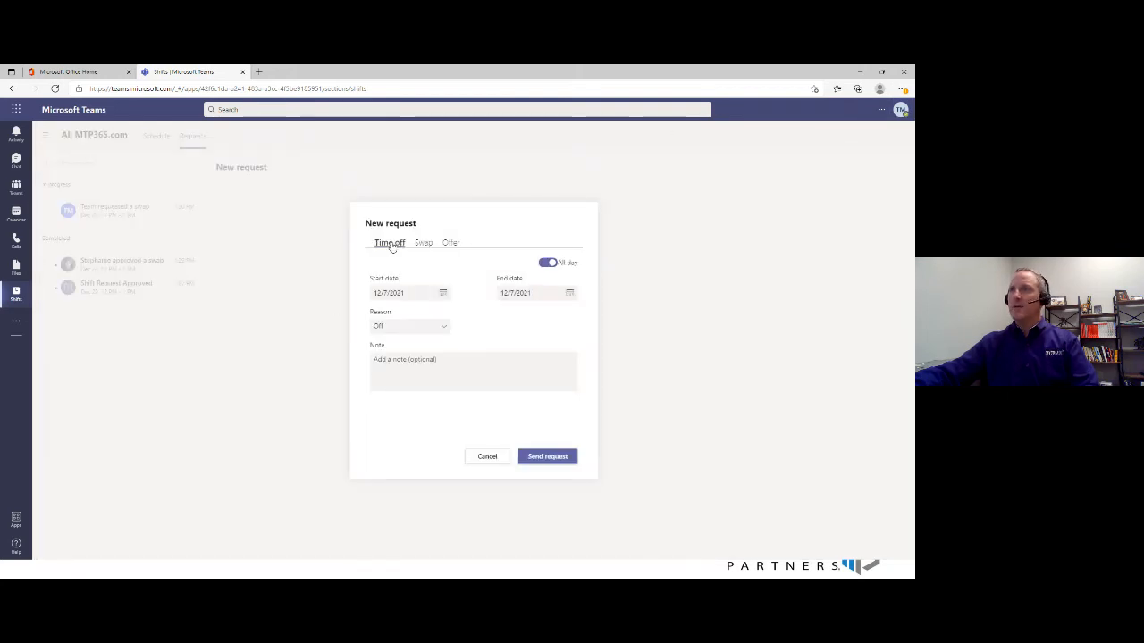
pyautogui.click(442, 292)
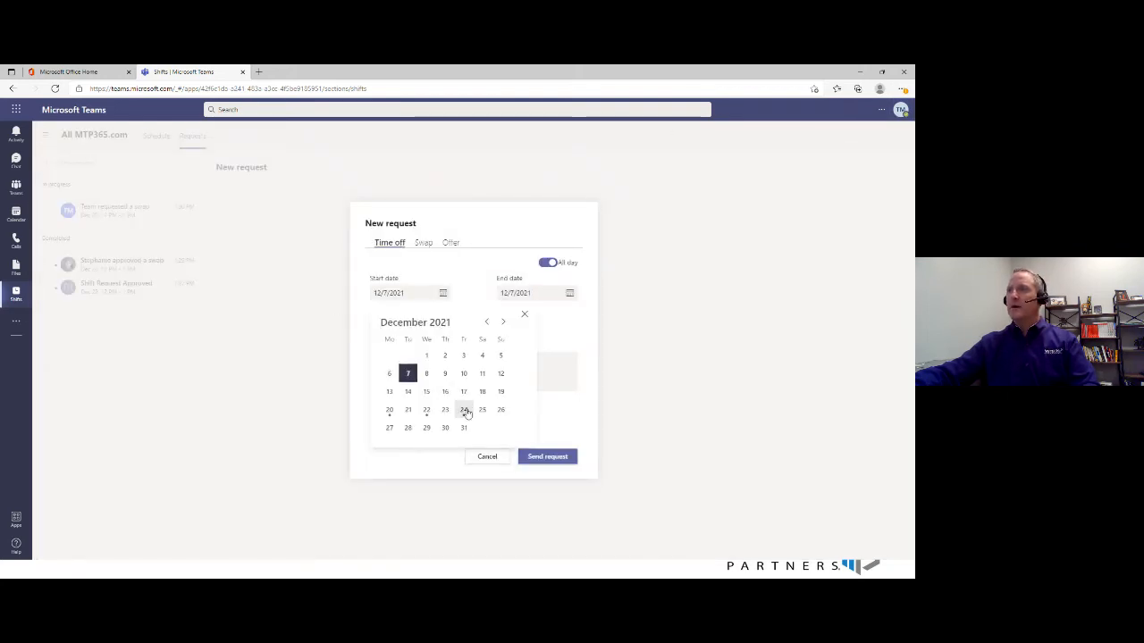
pyautogui.click(445, 411)
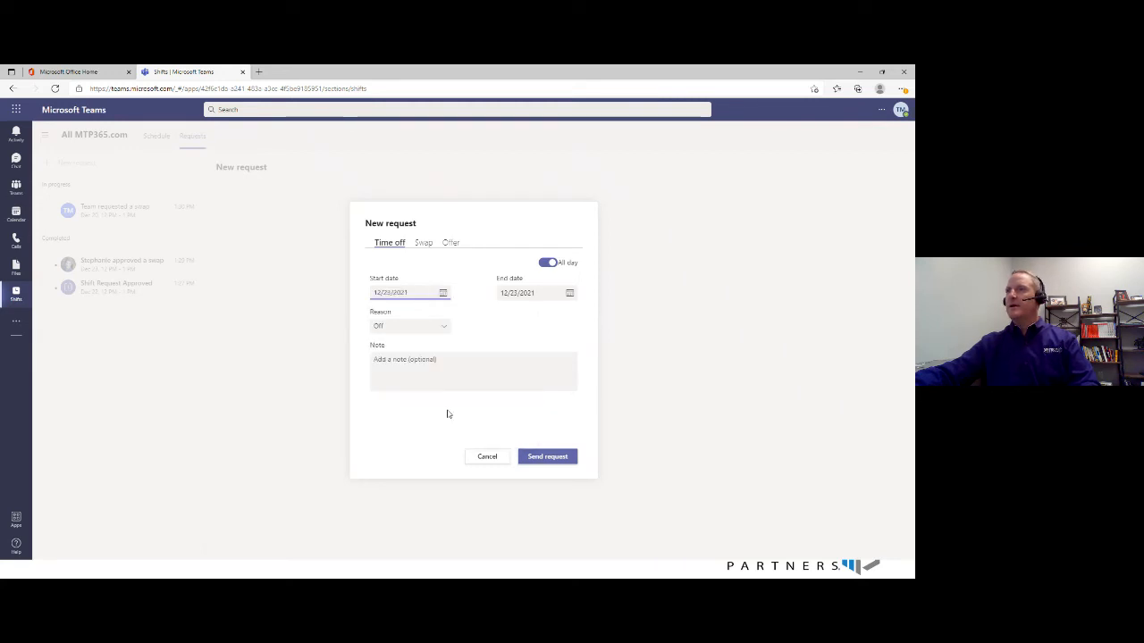
pyautogui.click(432, 327)
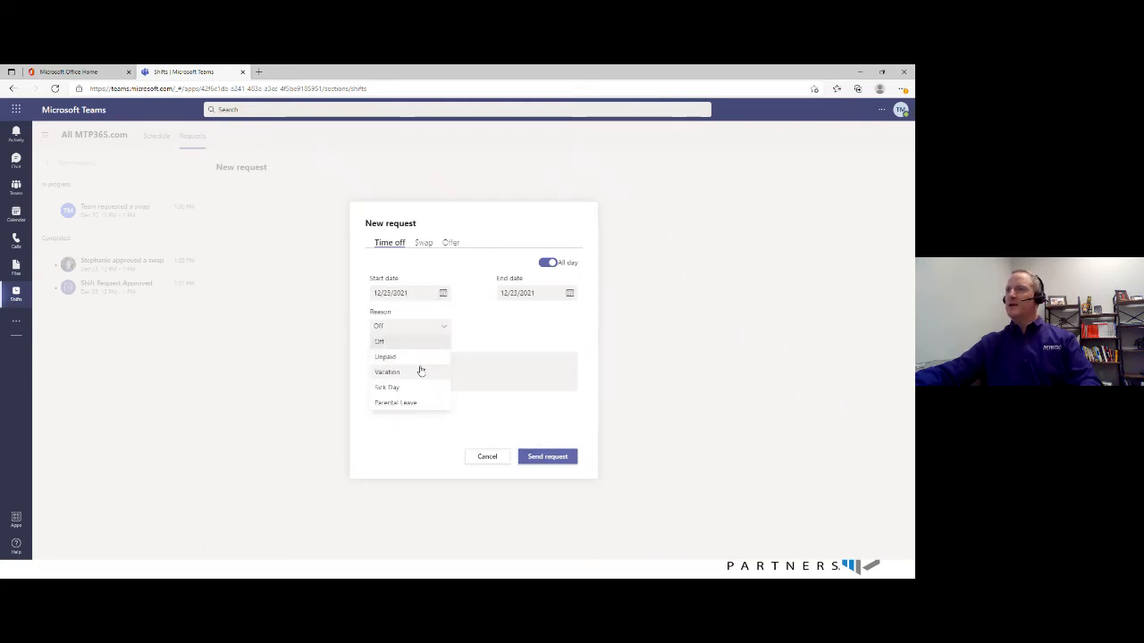
pyautogui.click(421, 372)
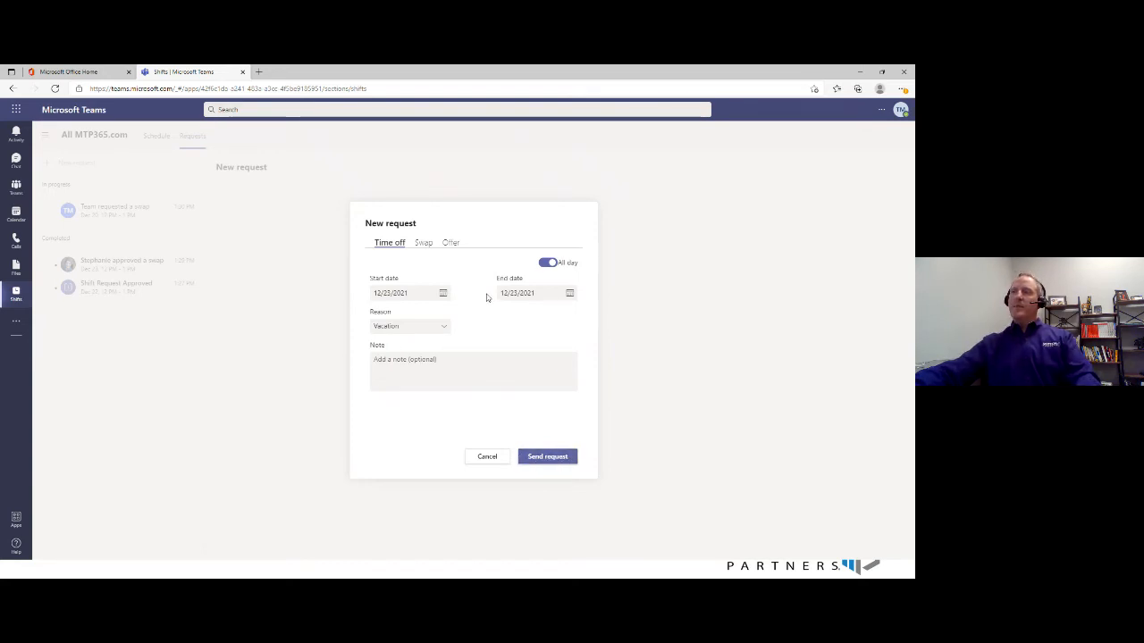
pyautogui.click(545, 264)
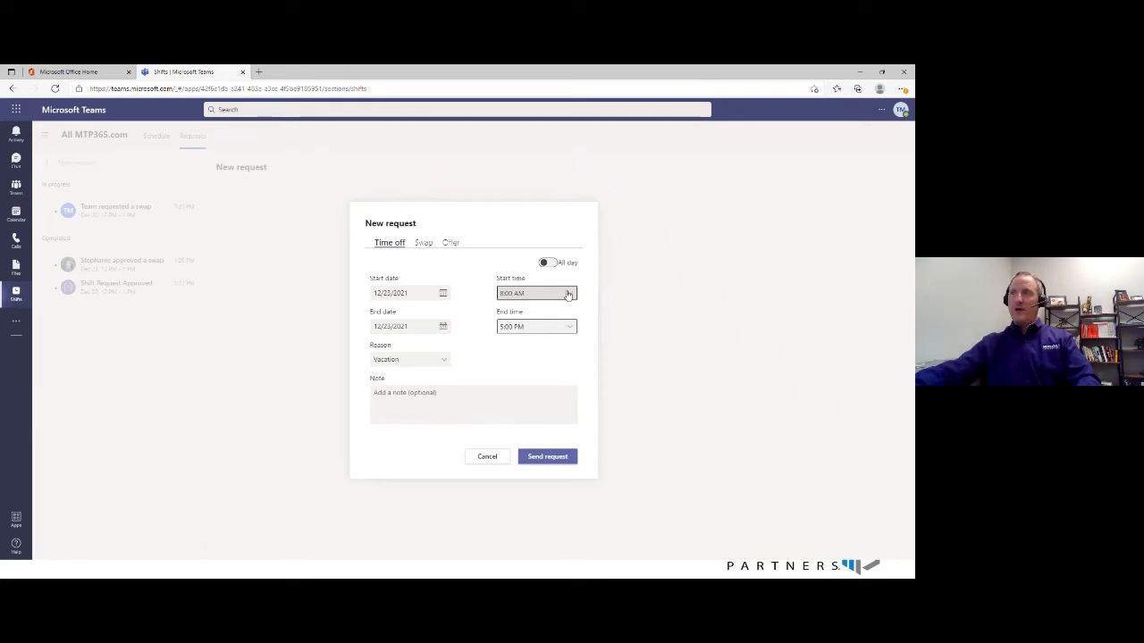
pyautogui.click(550, 264)
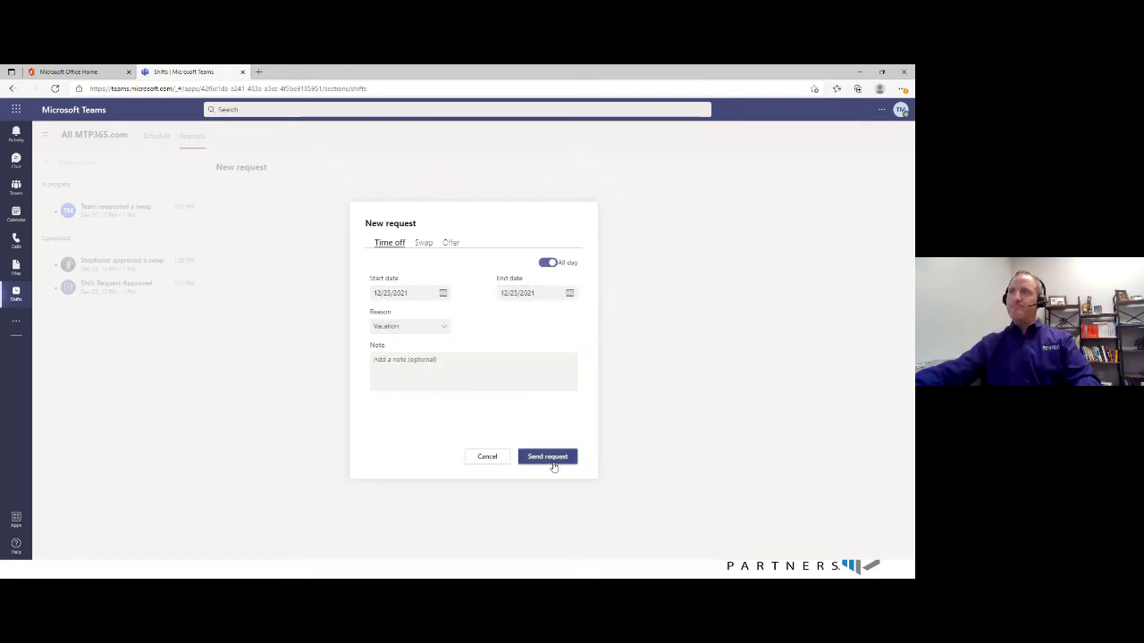
pyautogui.click(549, 458)
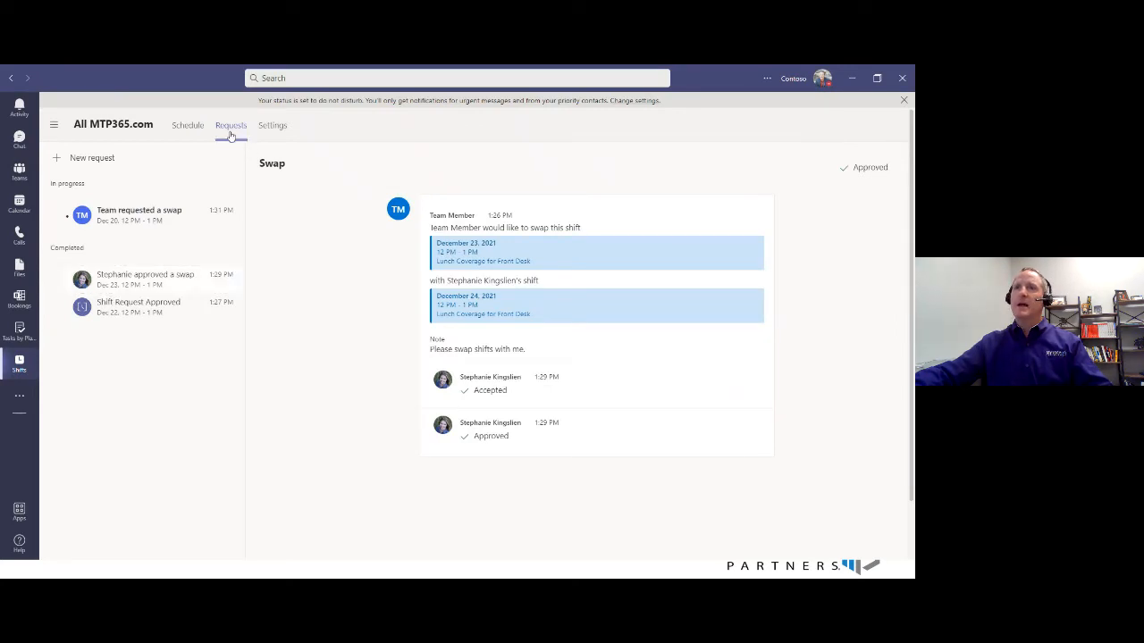
# - As the owner, approve Team Member's December 20 for December 21 shift swap with the note "Approved."
pyautogui.click(130, 216)
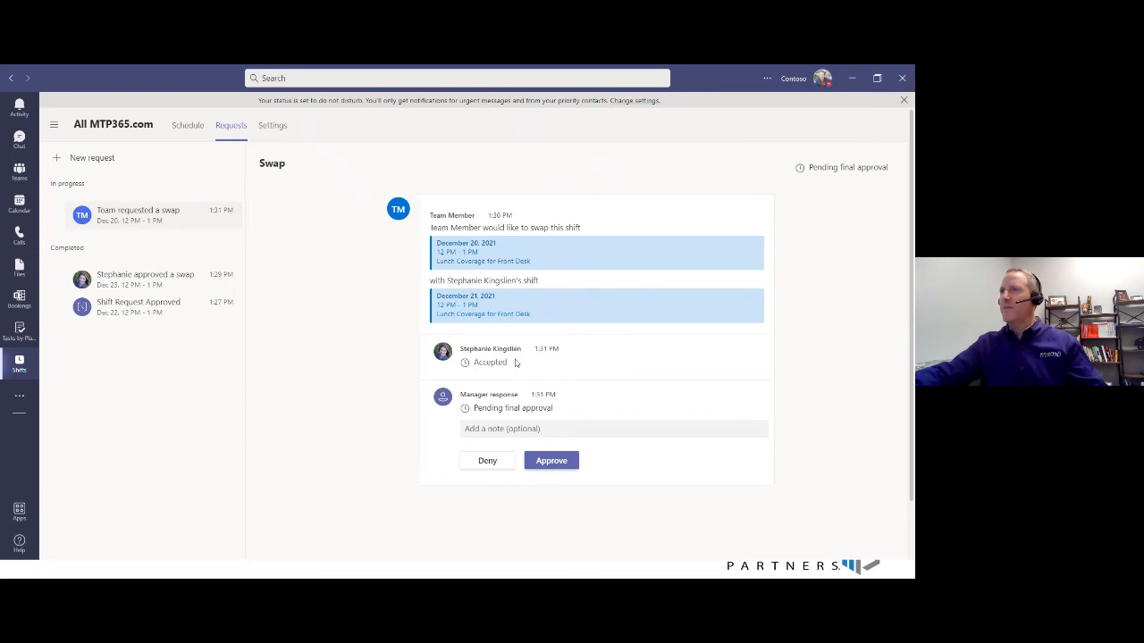
pyautogui.click(508, 429)
pyautogui.write('Approved.')
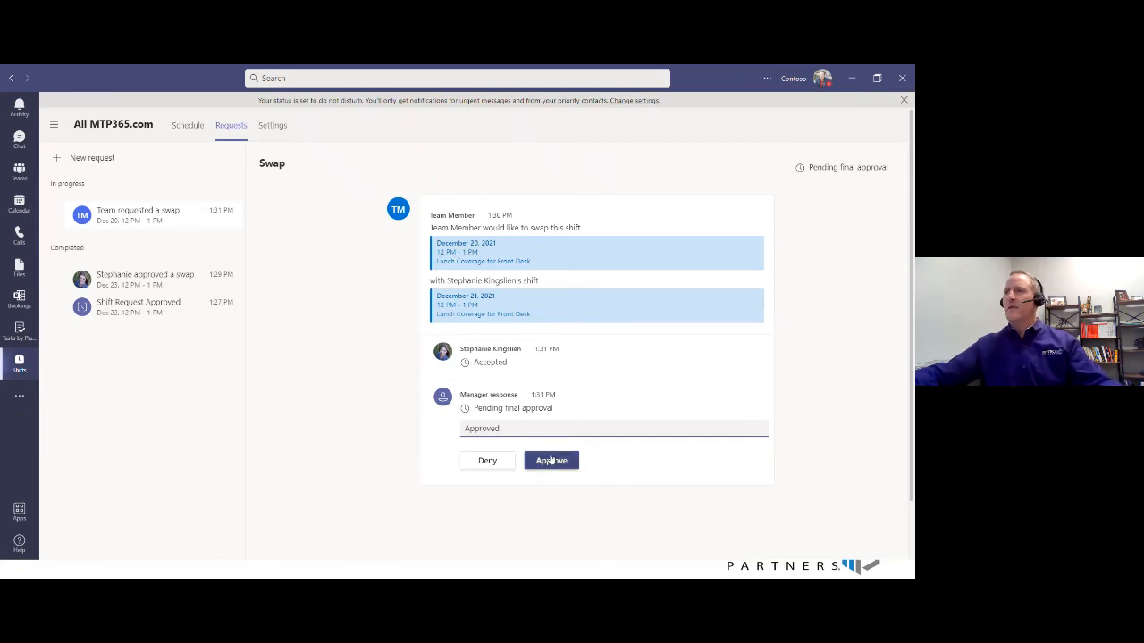
pyautogui.click(550, 460)
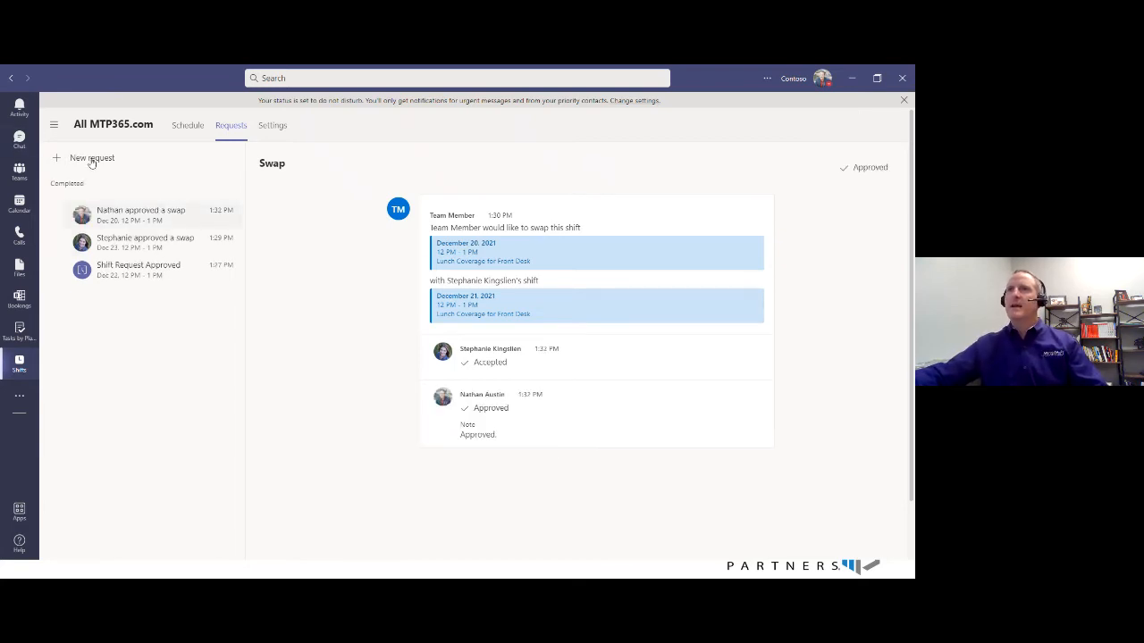
# - Check the owner's requests list and the December 20–26 schedule for the approved swap
pyautogui.click(187, 130)
pyautogui.click(232, 127)
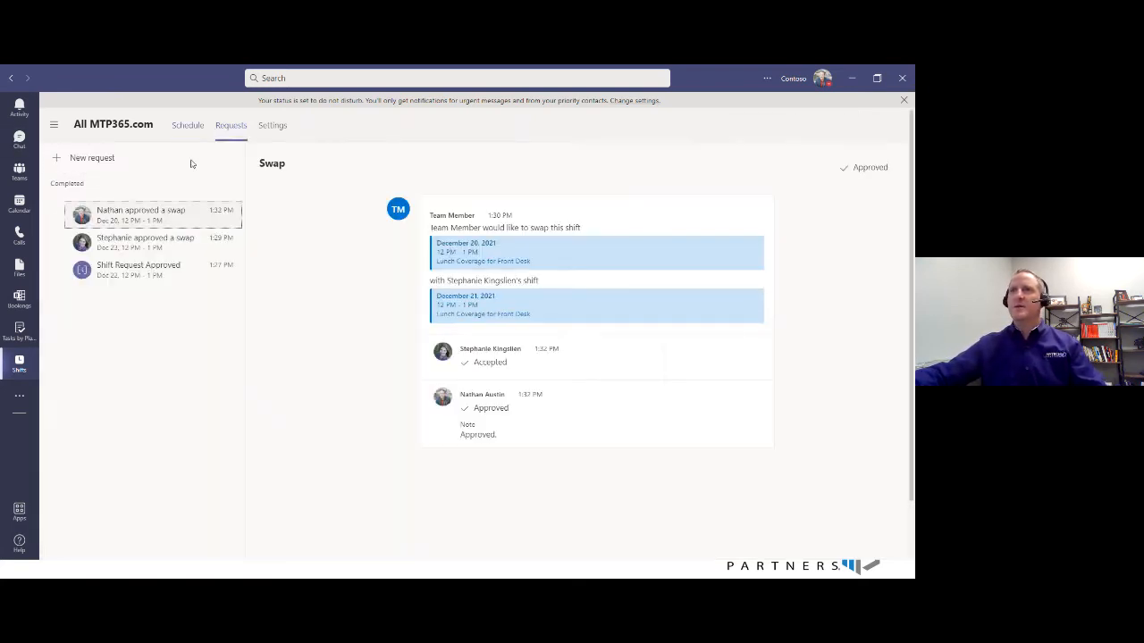
pyautogui.click(188, 128)
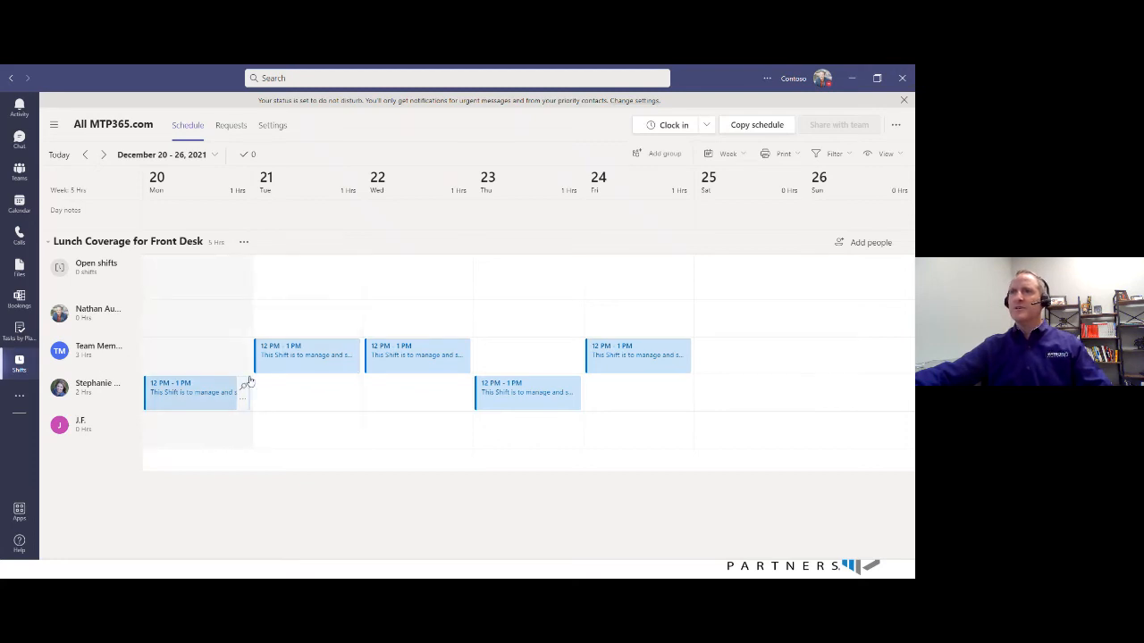
# - Approve Team Member's all-day vacation request for December 23 and return to the schedule
pyautogui.click(231, 127)
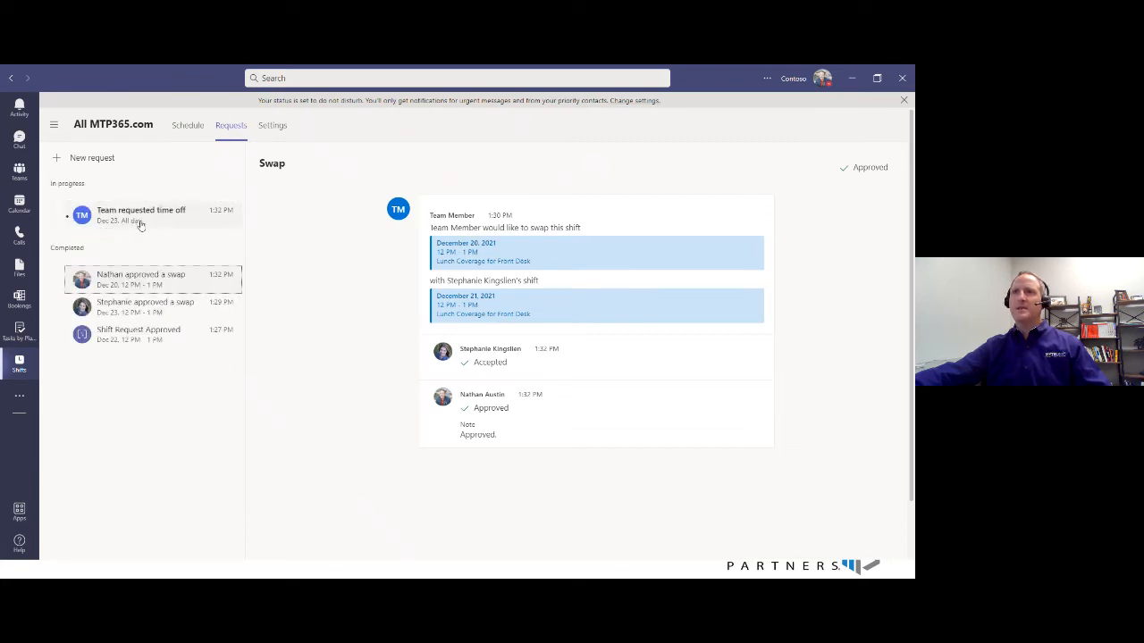
pyautogui.click(125, 215)
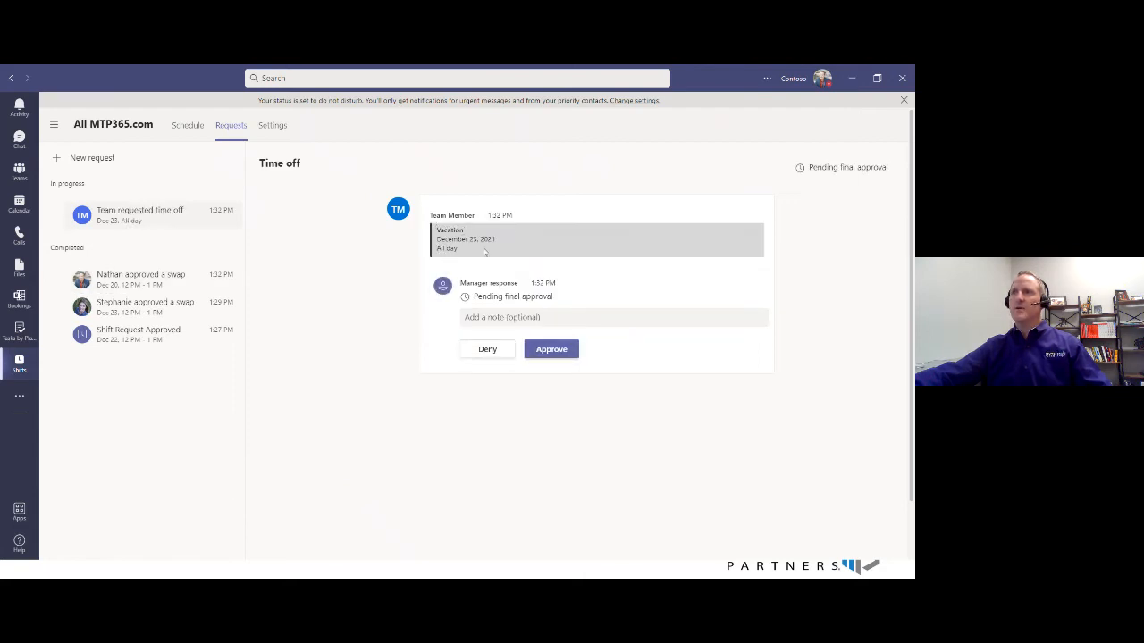
pyautogui.click(550, 351)
pyautogui.click(190, 130)
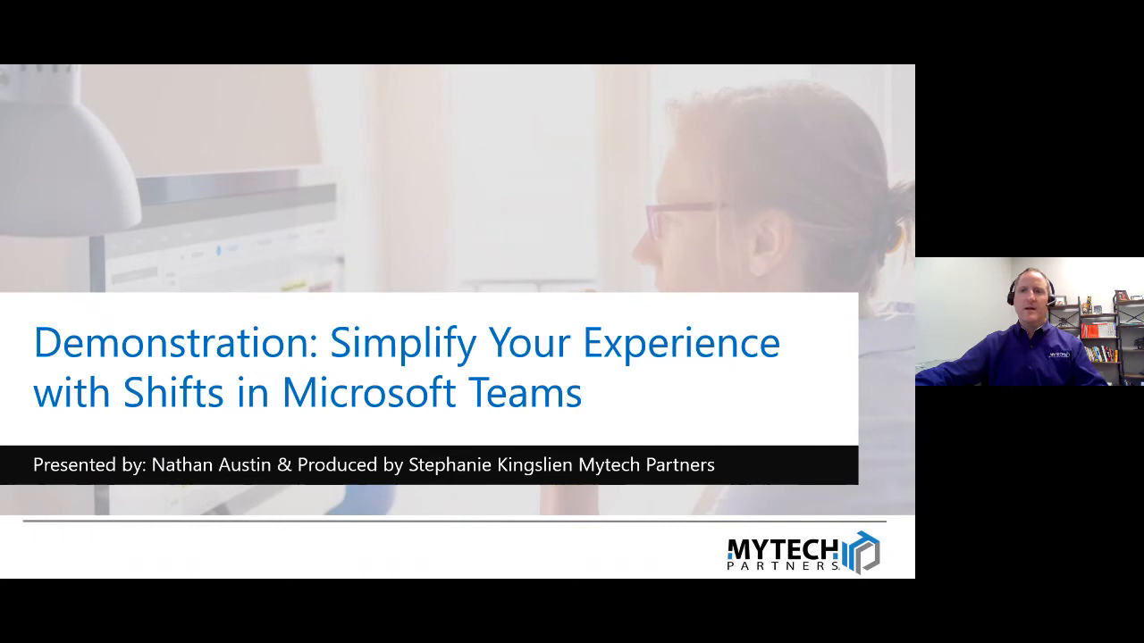
pyautogui.press('Right')
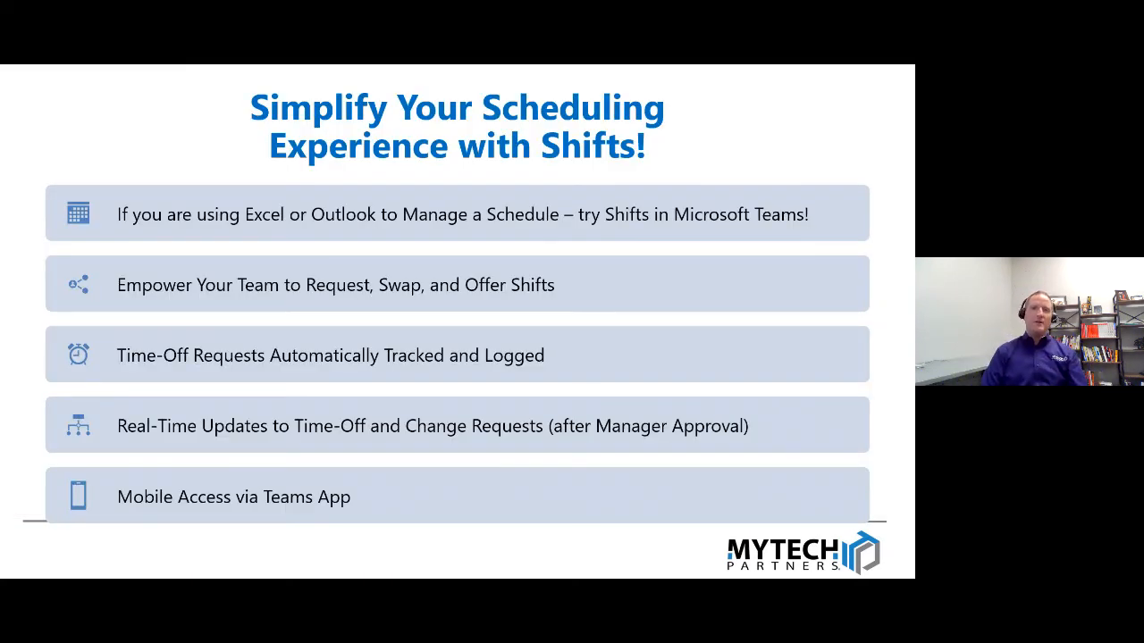
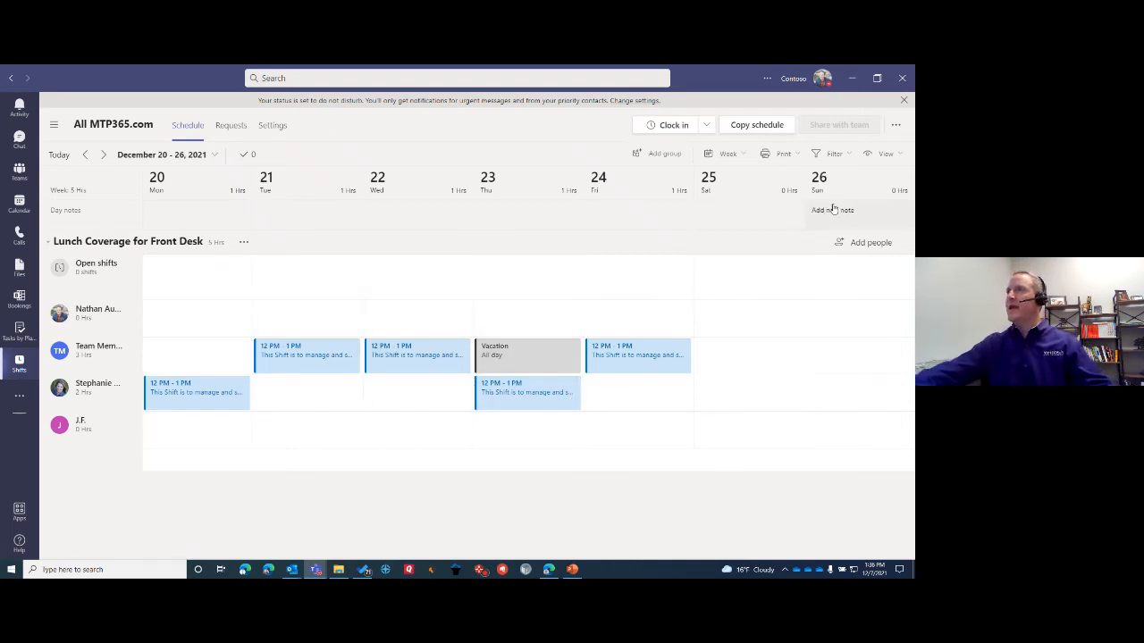
# - Examine the schedule's additional options, including exporting and importing a schedule
pyautogui.click(895, 127)
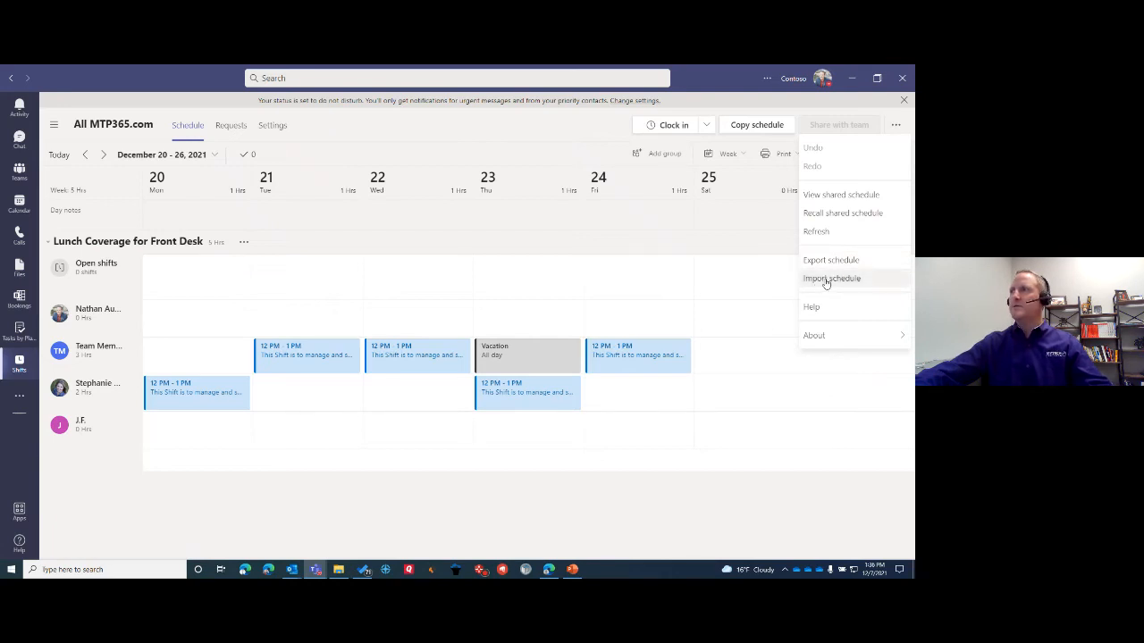
pyautogui.click(368, 130)
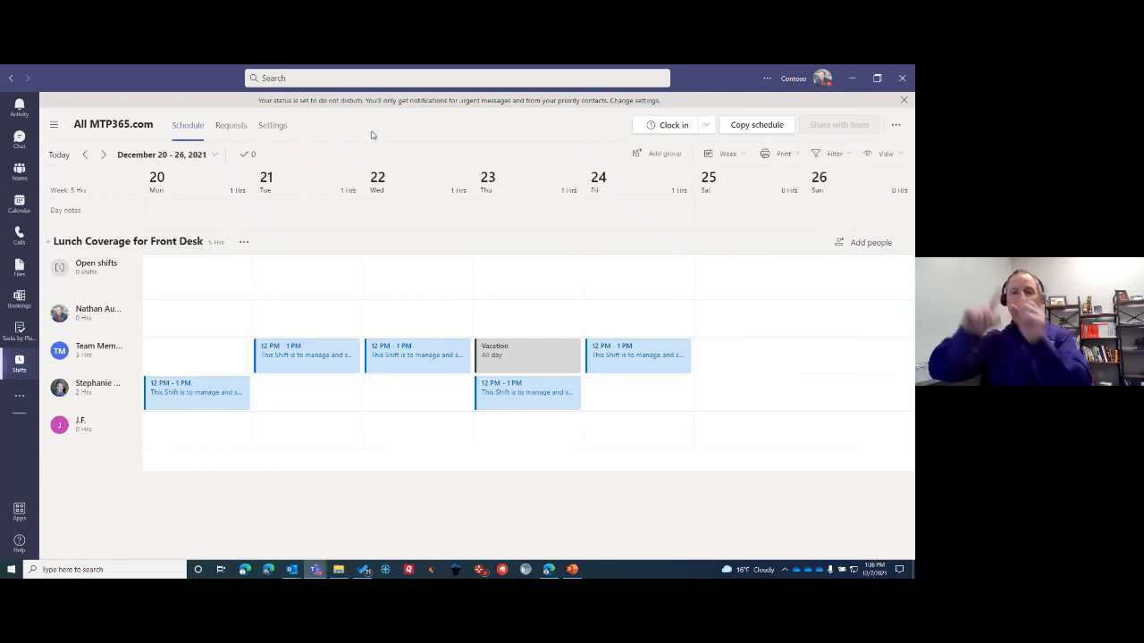
# - Download the sample Excel file offered for importing a schedule and open it
pyautogui.click(895, 127)
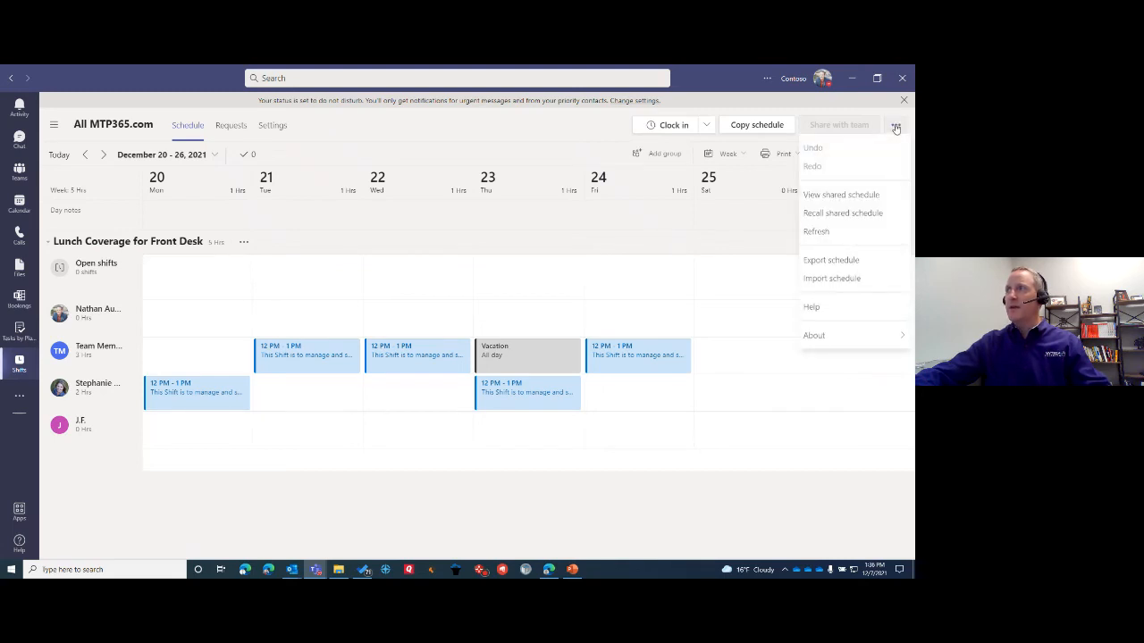
pyautogui.click(832, 277)
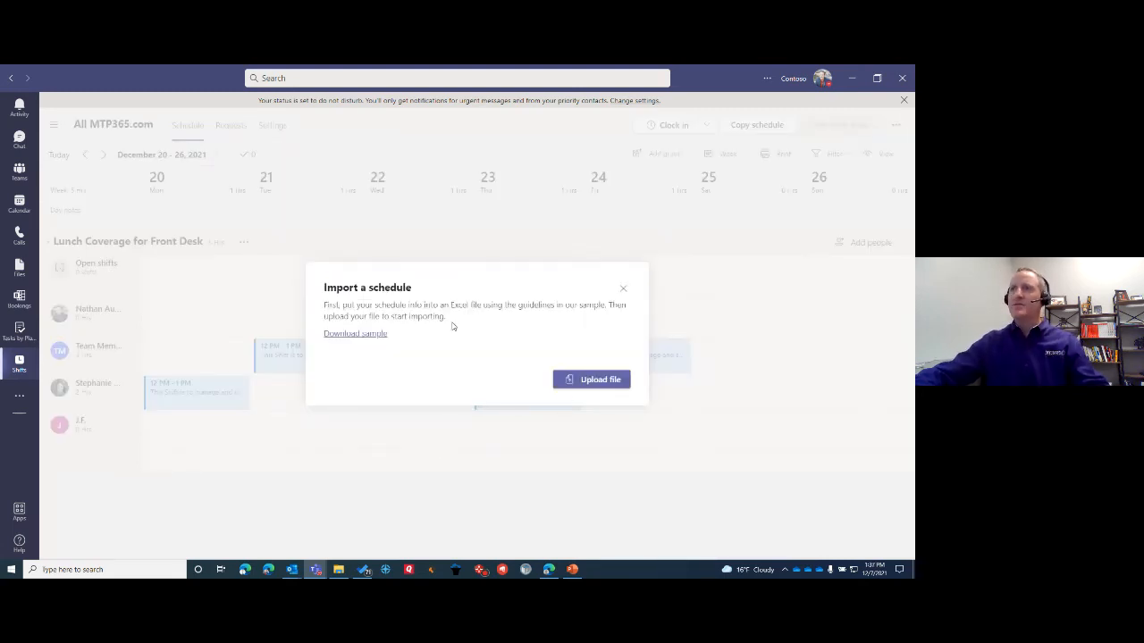
pyautogui.click(376, 337)
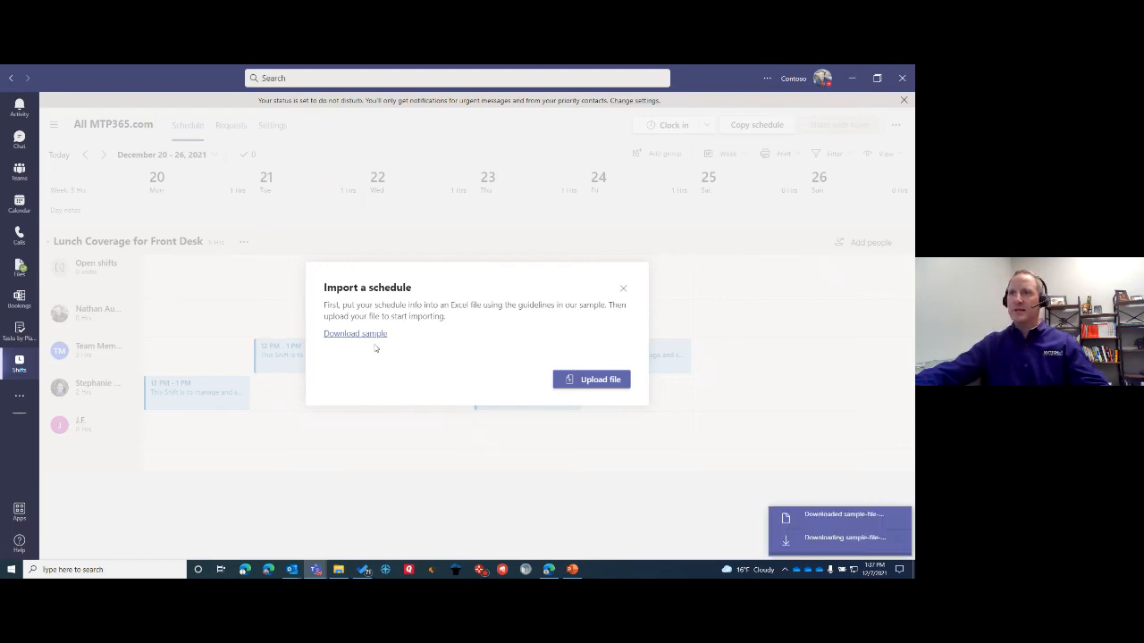
pyautogui.click(804, 516)
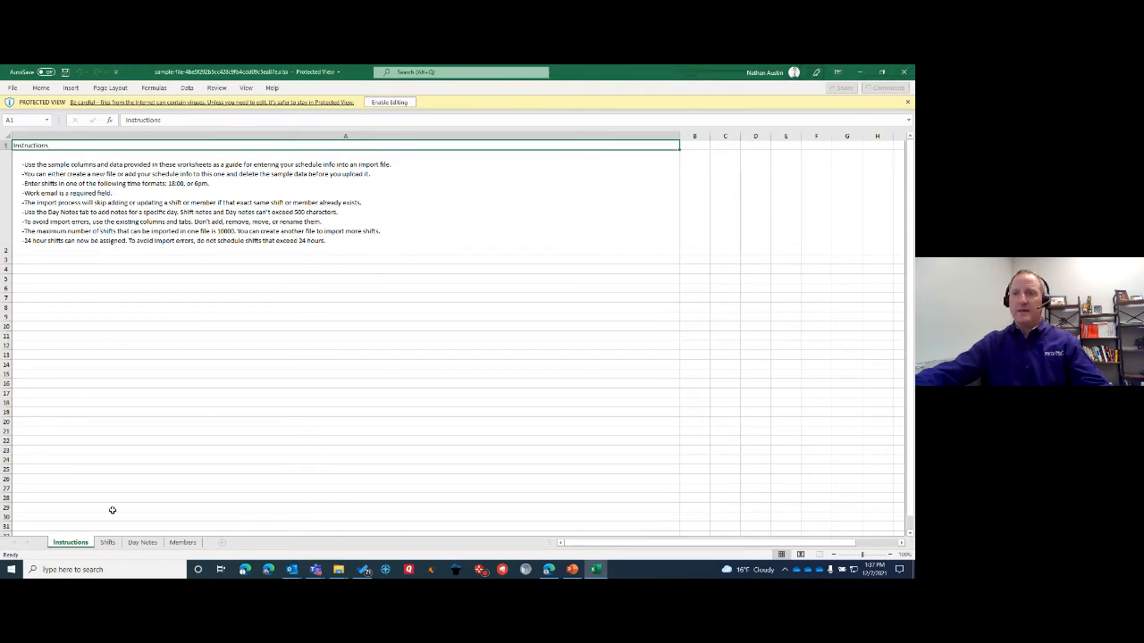
# - Review the sample workbook's Shifts and Instructions sheets, including the Shifts header row, and minimize the workbook
pyautogui.click(107, 542)
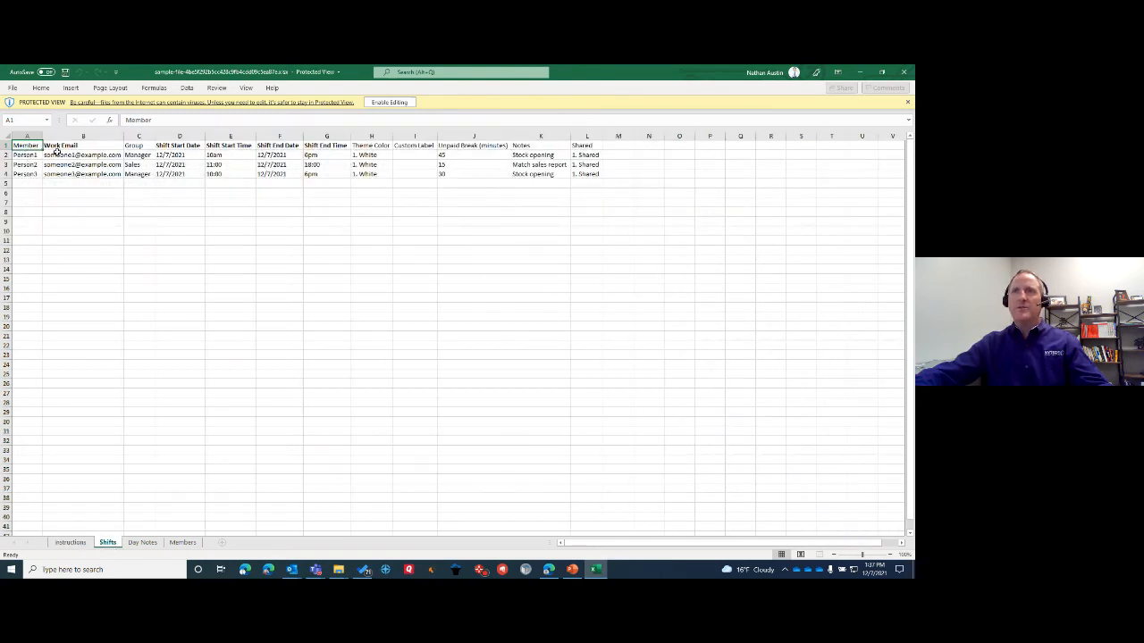
pyautogui.click(86, 542)
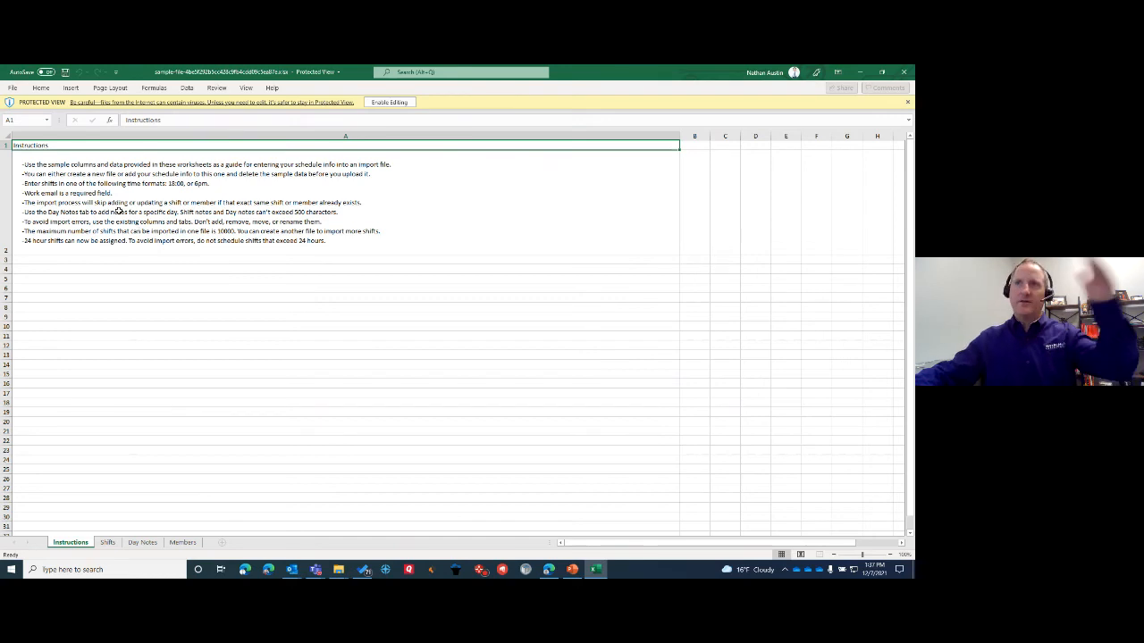
pyautogui.click(107, 542)
pyautogui.click(5, 145)
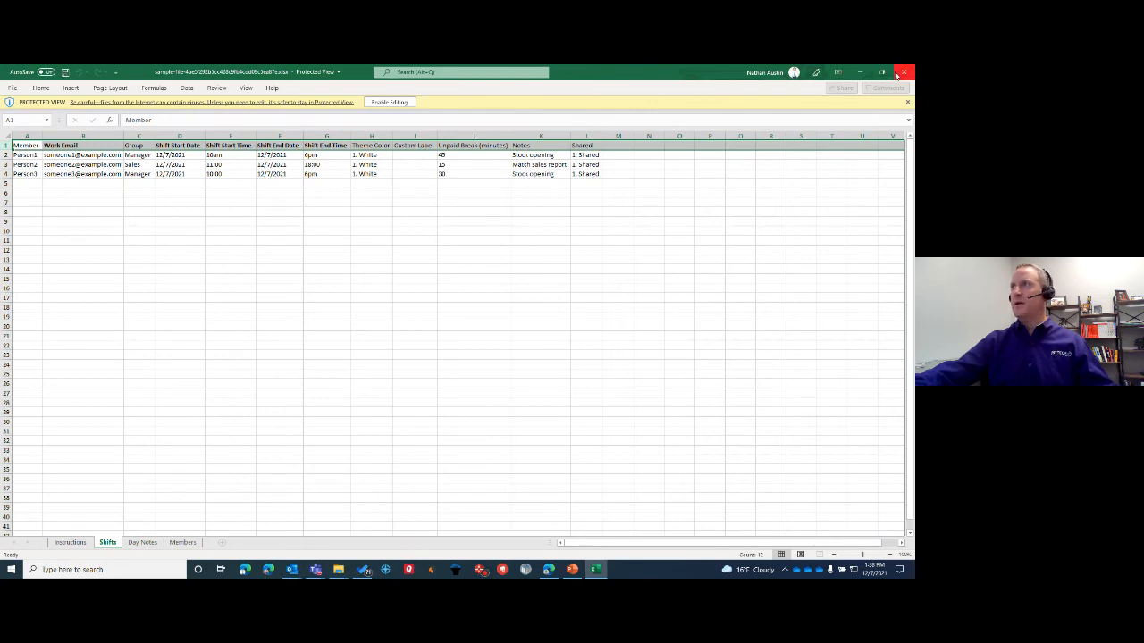
pyautogui.click(869, 71)
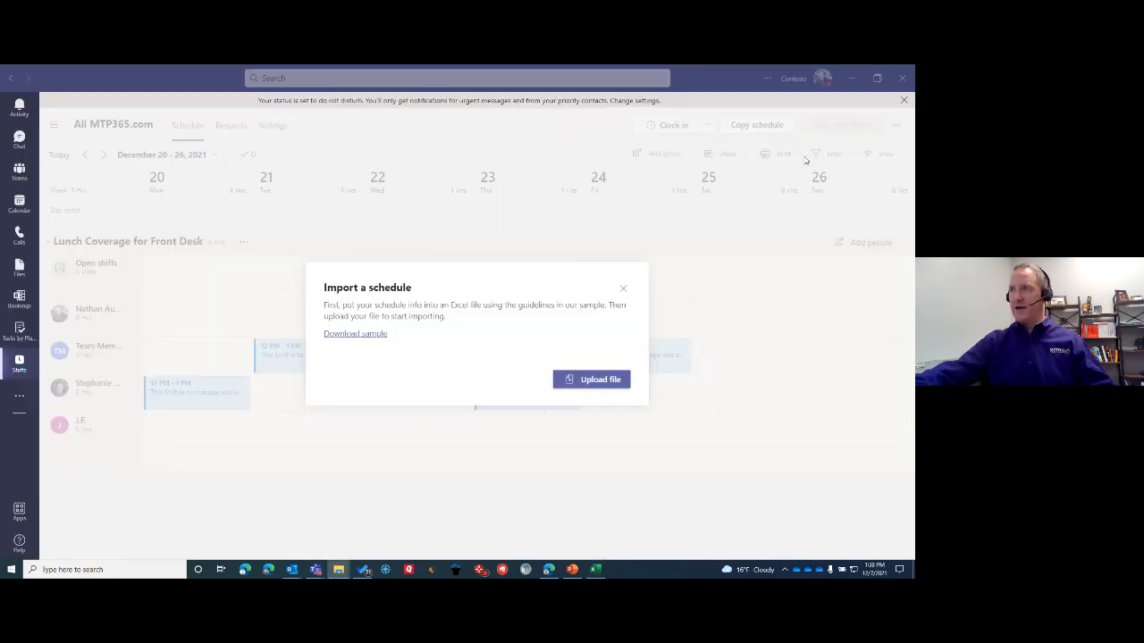
# - Revisit the schedule import dialog, the additional schedule options and the options of the Lunch Coverage for Front Desk group
pyautogui.click(623, 288)
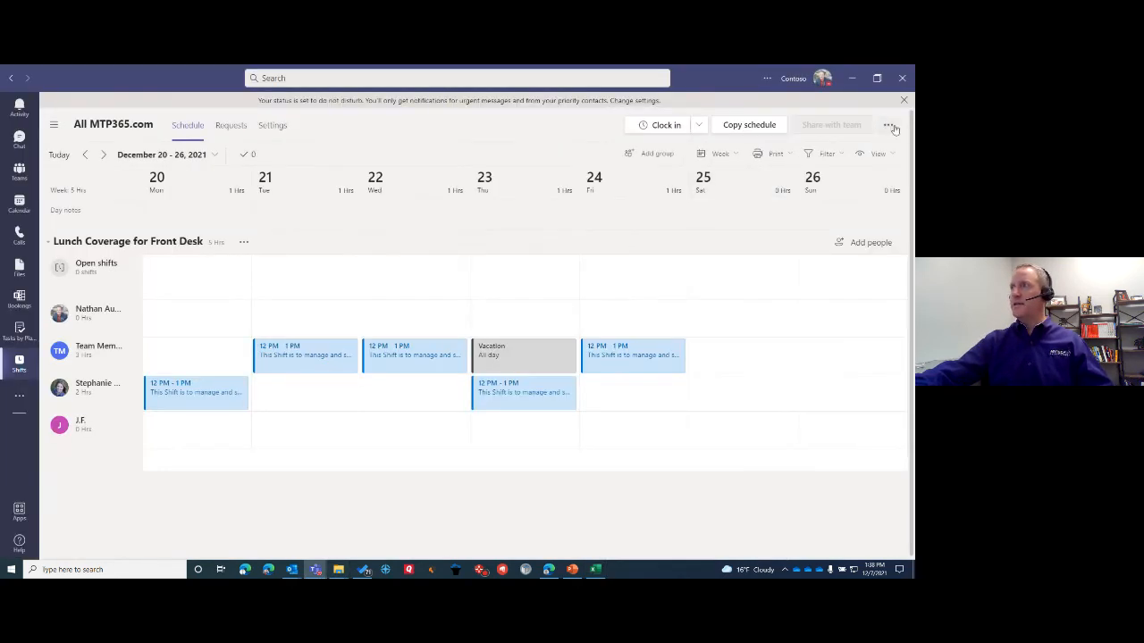
pyautogui.click(887, 125)
pyautogui.click(843, 277)
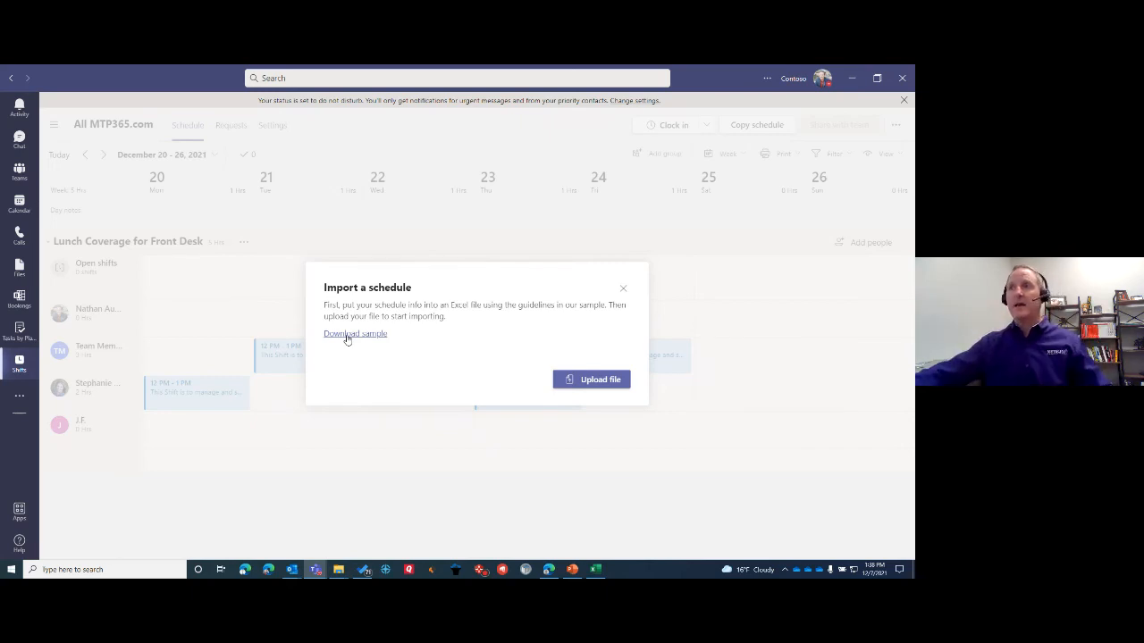
pyautogui.click(623, 288)
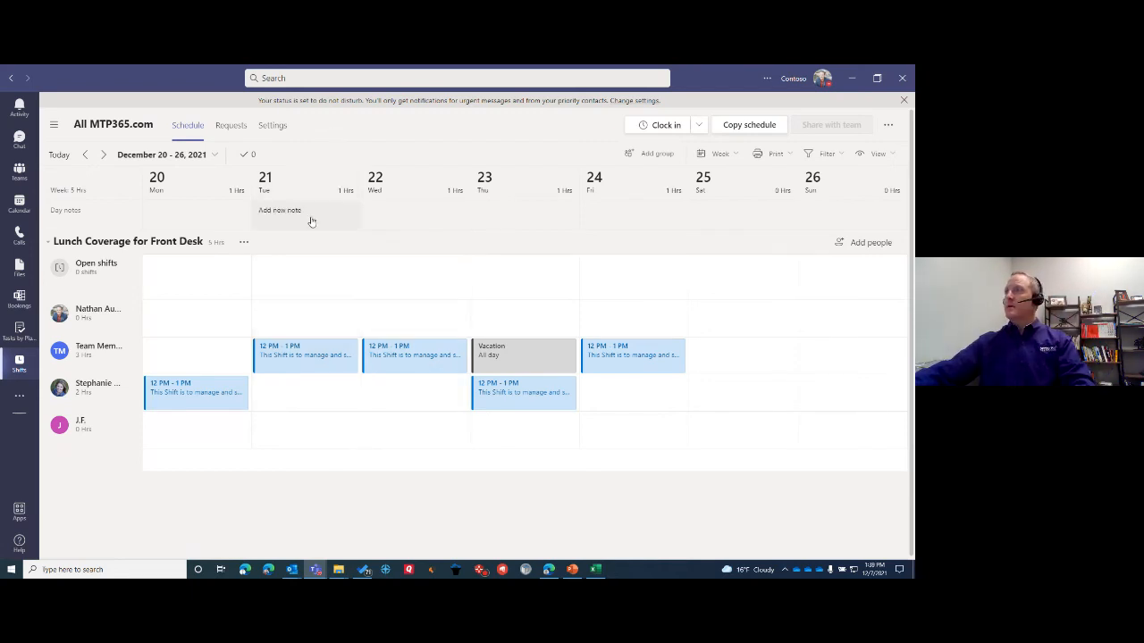
pyautogui.click(889, 124)
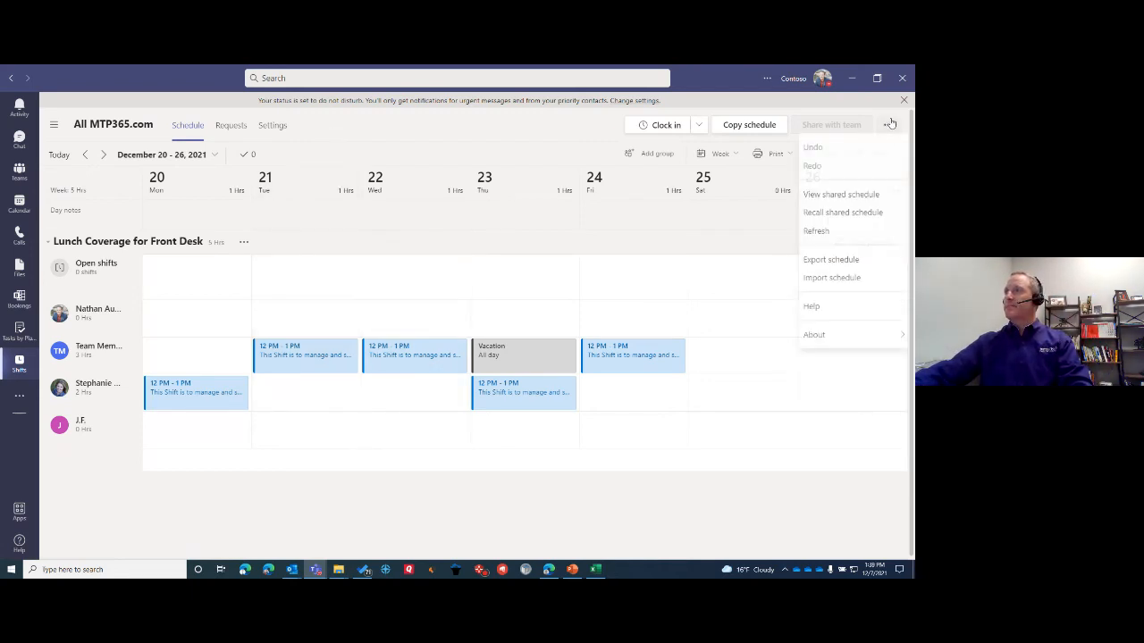
pyautogui.click(245, 242)
pyautogui.click(280, 243)
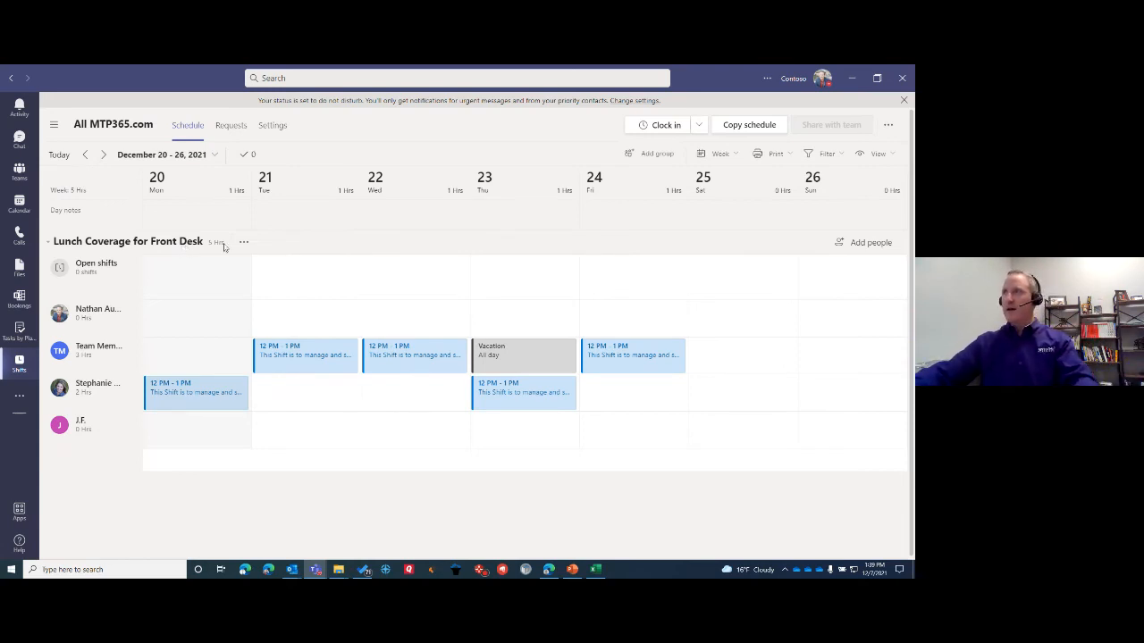
# - Add a new group to the schedule and name it "Front Desk"
pyautogui.click(658, 156)
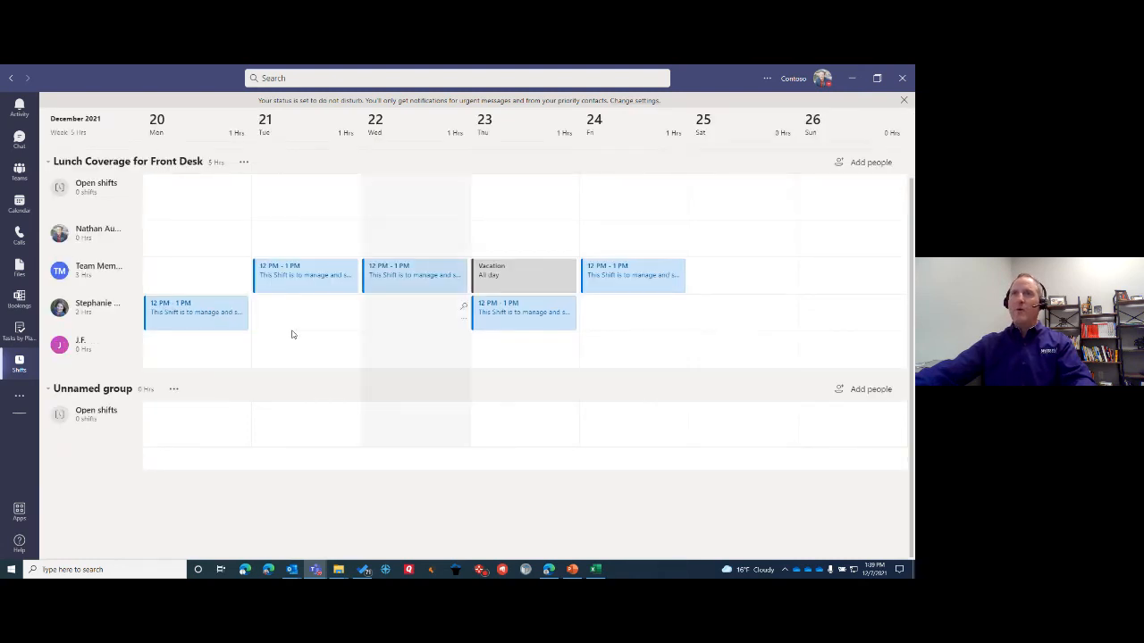
pyautogui.click(173, 389)
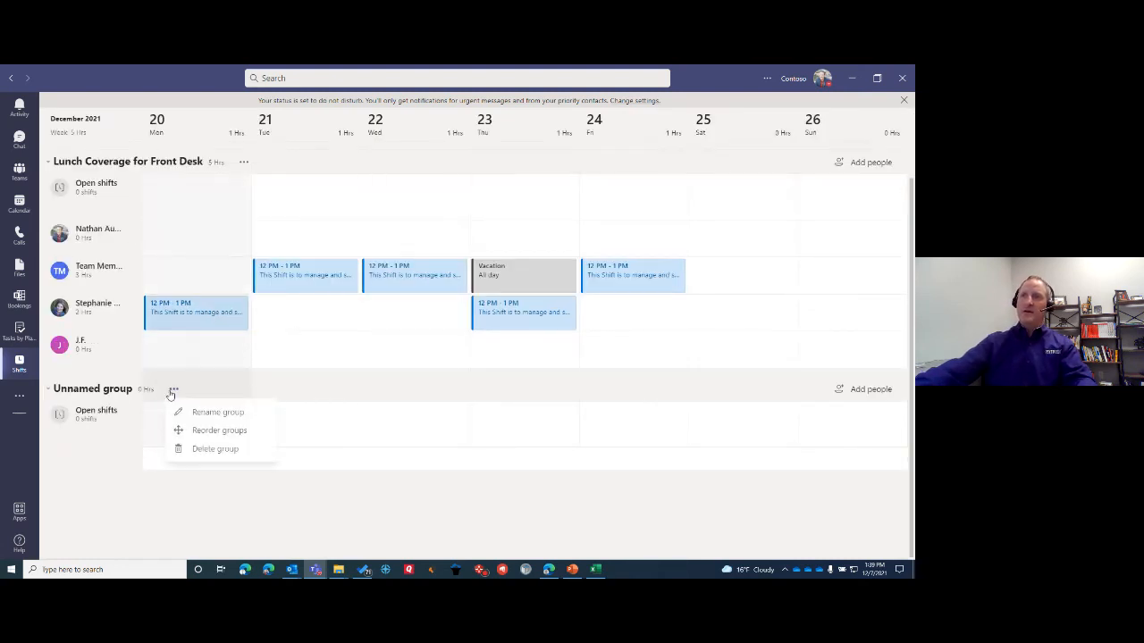
pyautogui.click(197, 411)
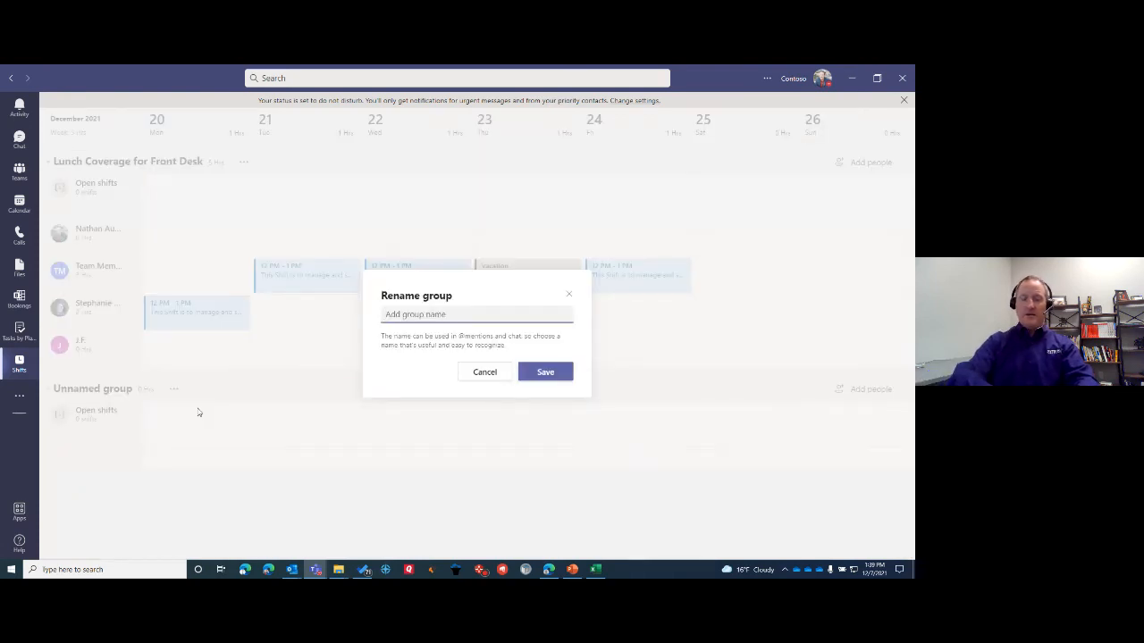
pyautogui.write('Forn')
pyautogui.press('BackSpace')
pyautogui.press('BackSpace')
pyautogui.press('BackSpace')
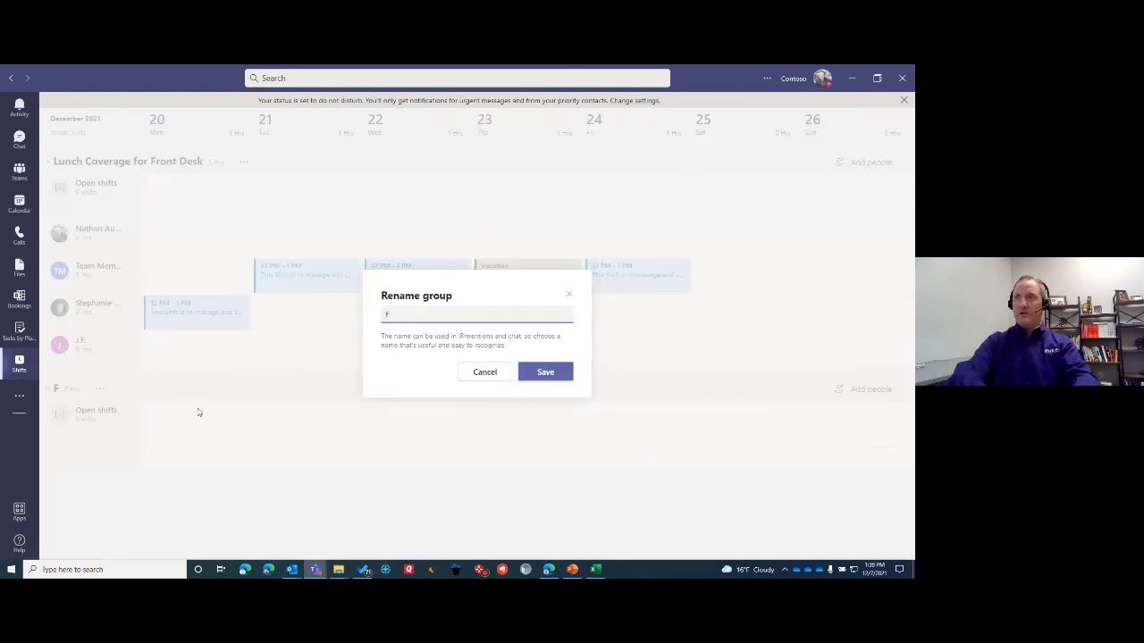
pyautogui.write('ront Desk')
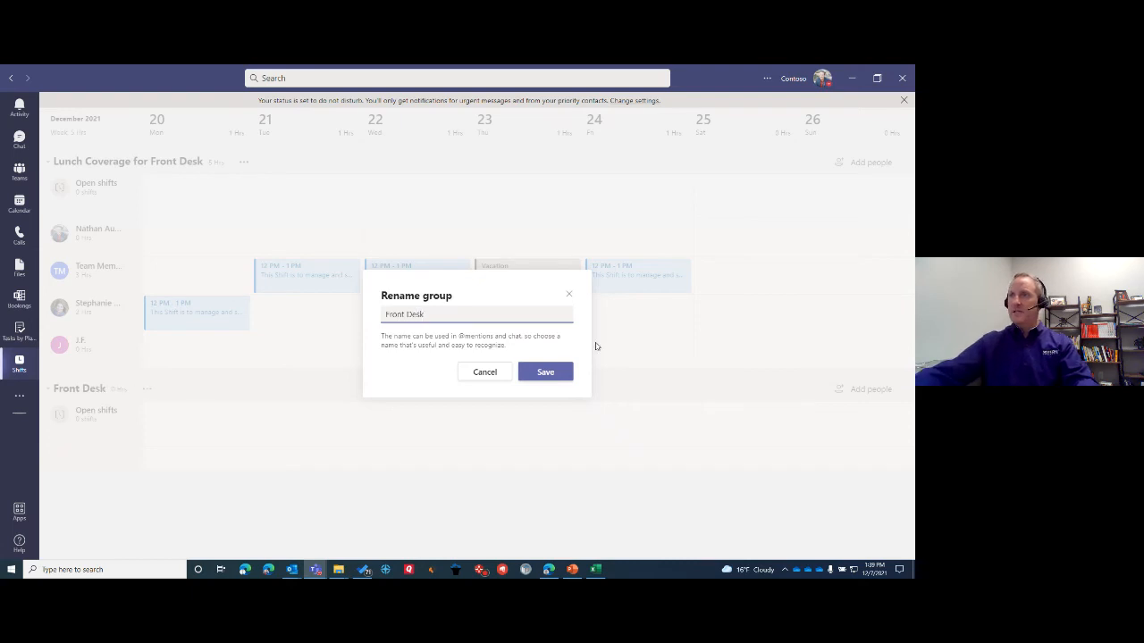
pyautogui.click(545, 371)
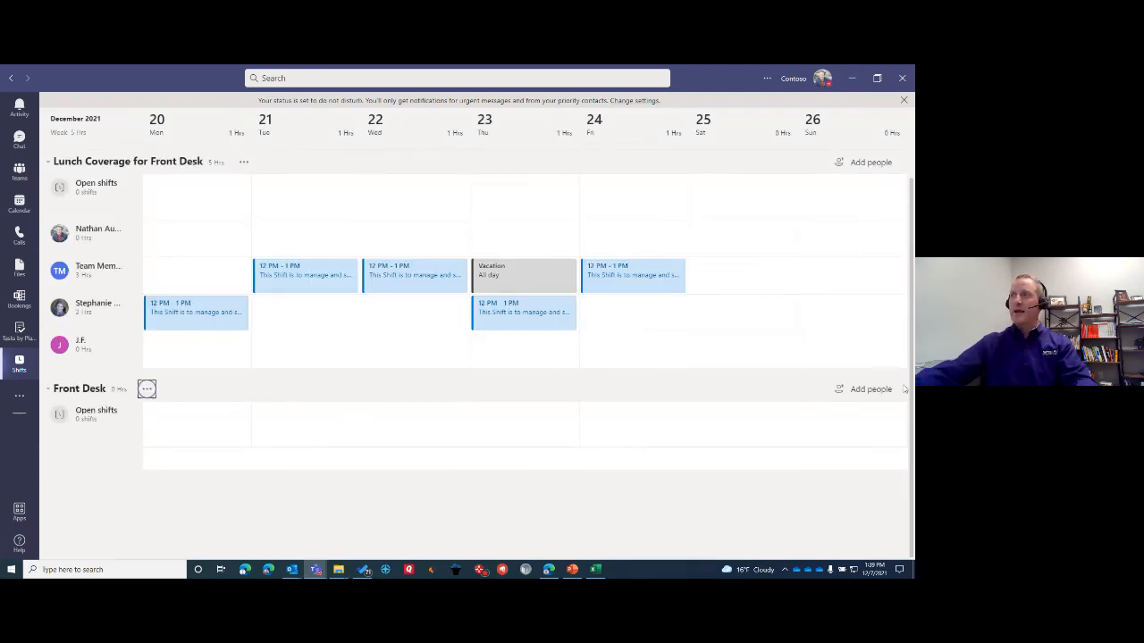
# - Add Department Leader and Standard User as members of the Front Desk group
pyautogui.click(847, 392)
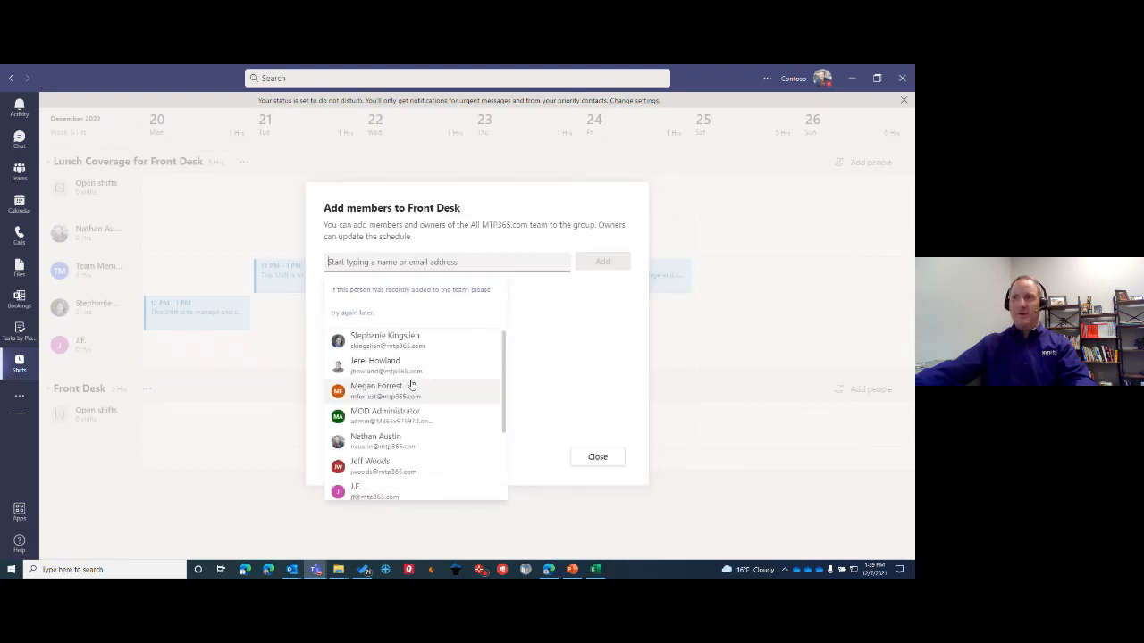
pyautogui.scroll(-3, 411, 385)
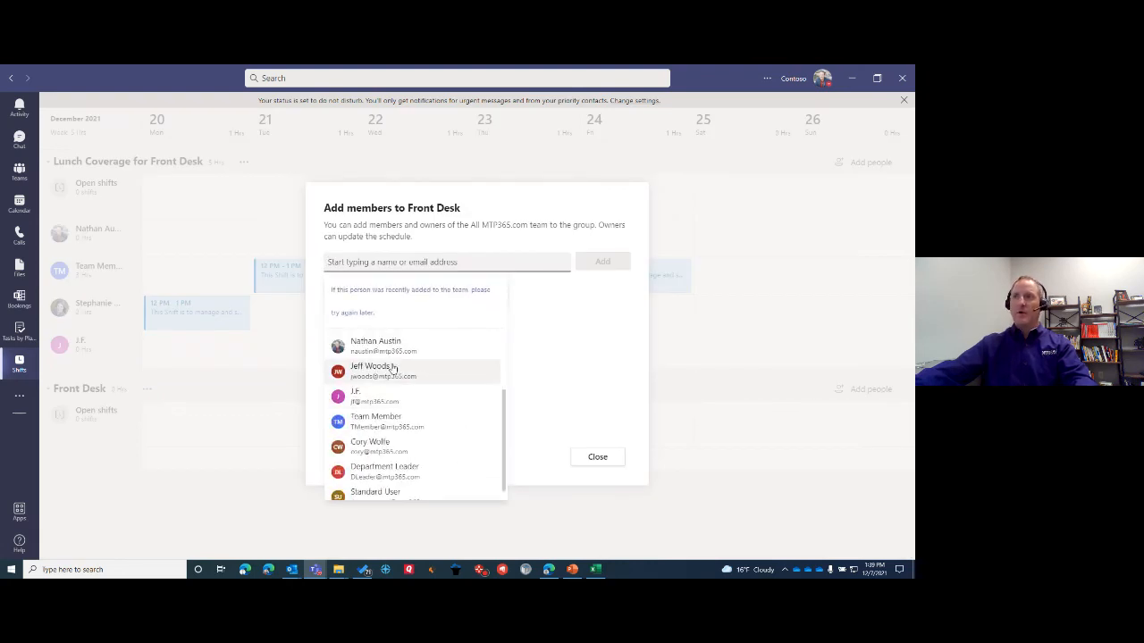
pyautogui.click(401, 467)
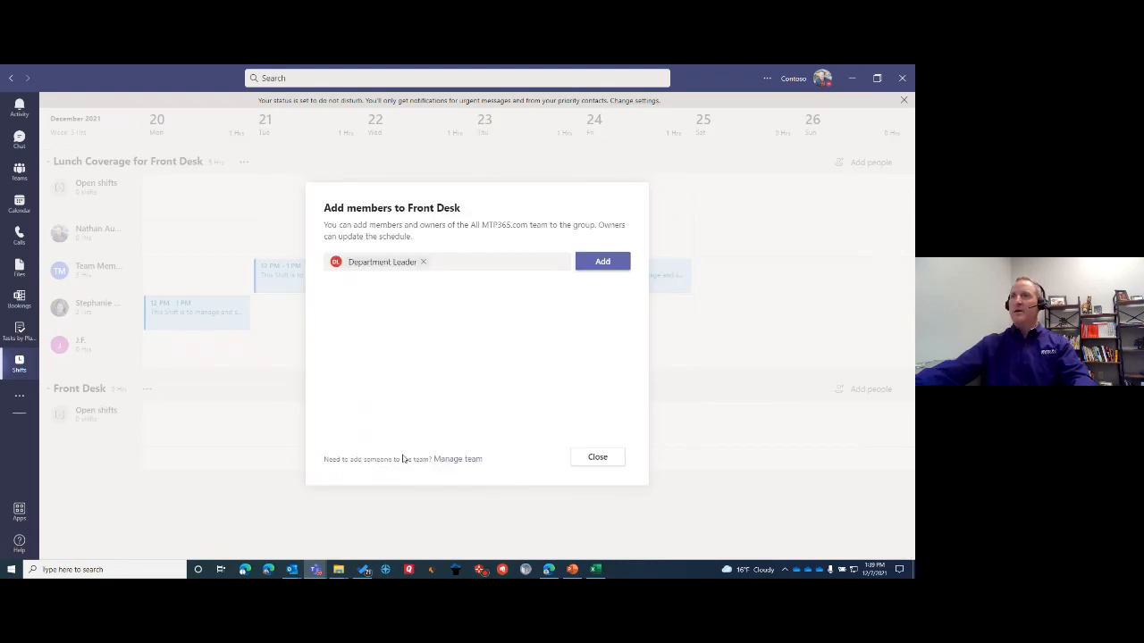
pyautogui.click(602, 261)
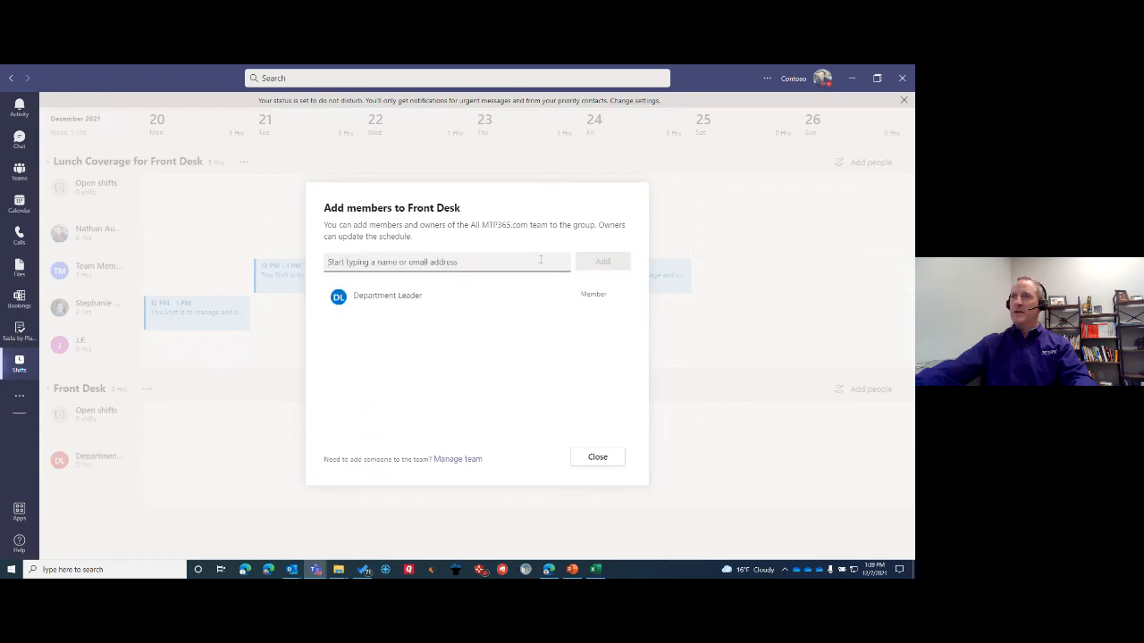
pyautogui.click(539, 259)
pyautogui.scroll(-3, 434, 411)
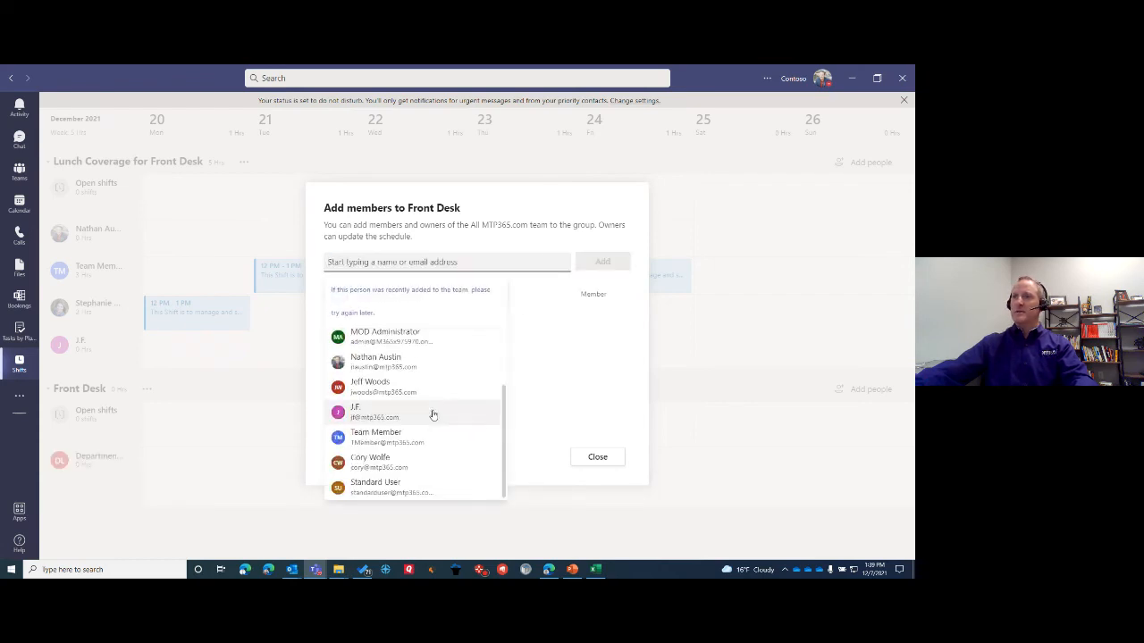
pyautogui.click(386, 488)
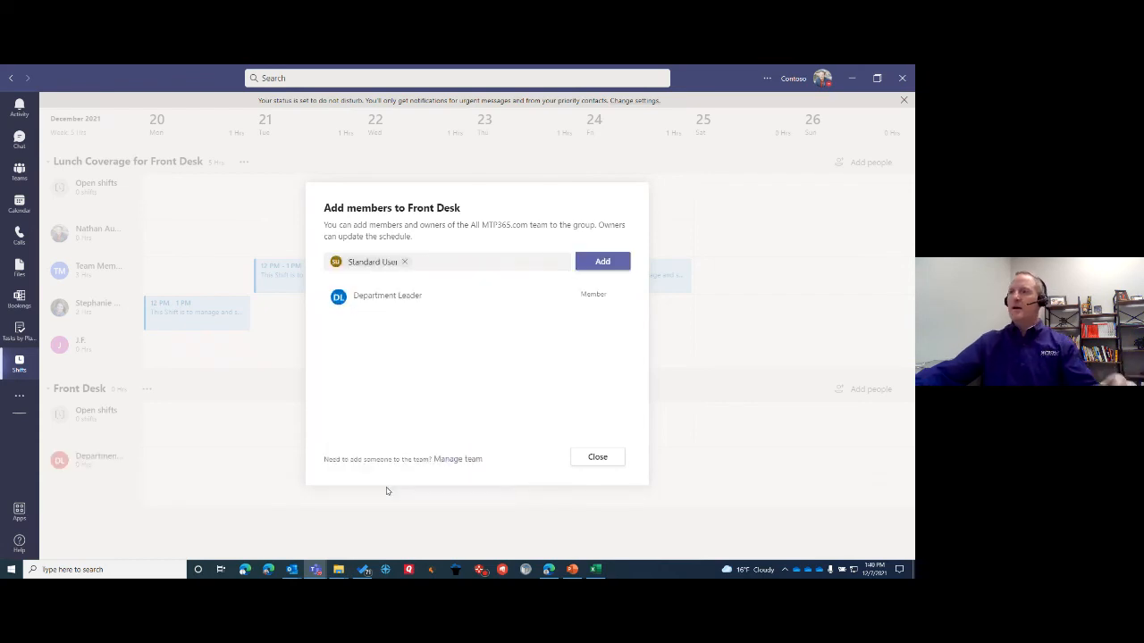
pyautogui.click(604, 261)
pyautogui.click(596, 458)
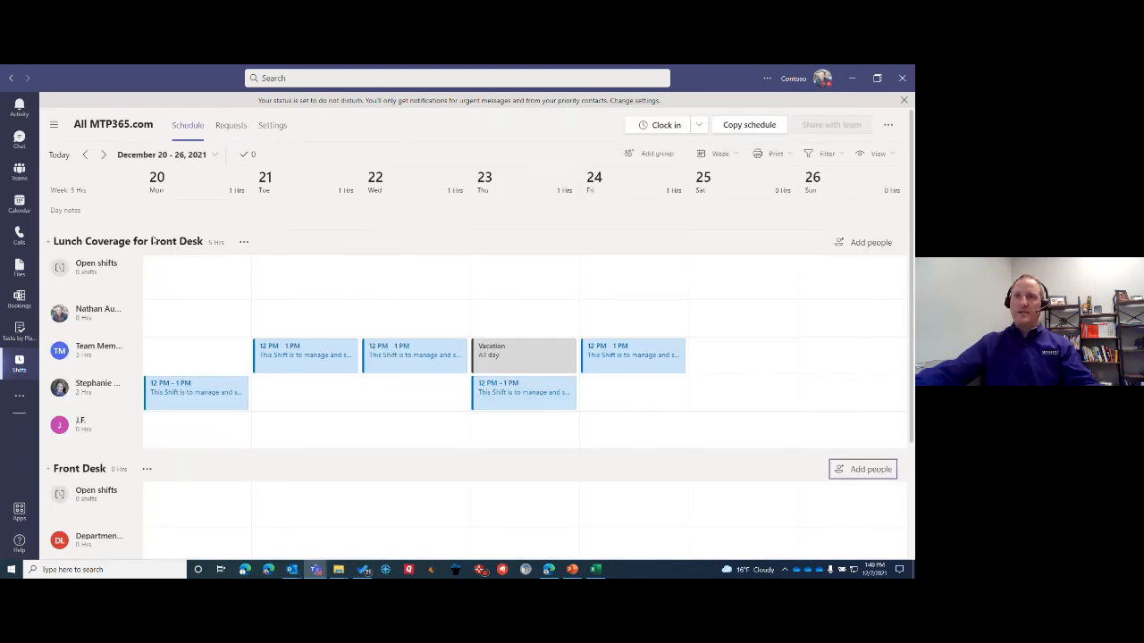
# - Examine the form for adding an open shift to the Front Desk group on December 20 and leave it without saving
pyautogui.scroll(-3, 153, 239)
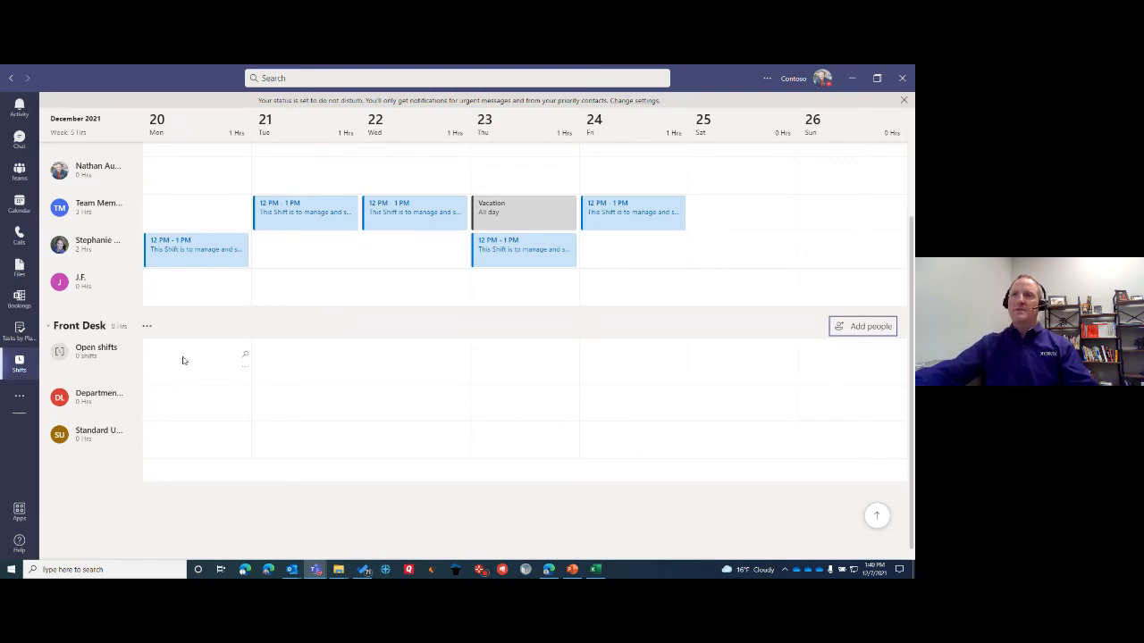
pyautogui.click(244, 367)
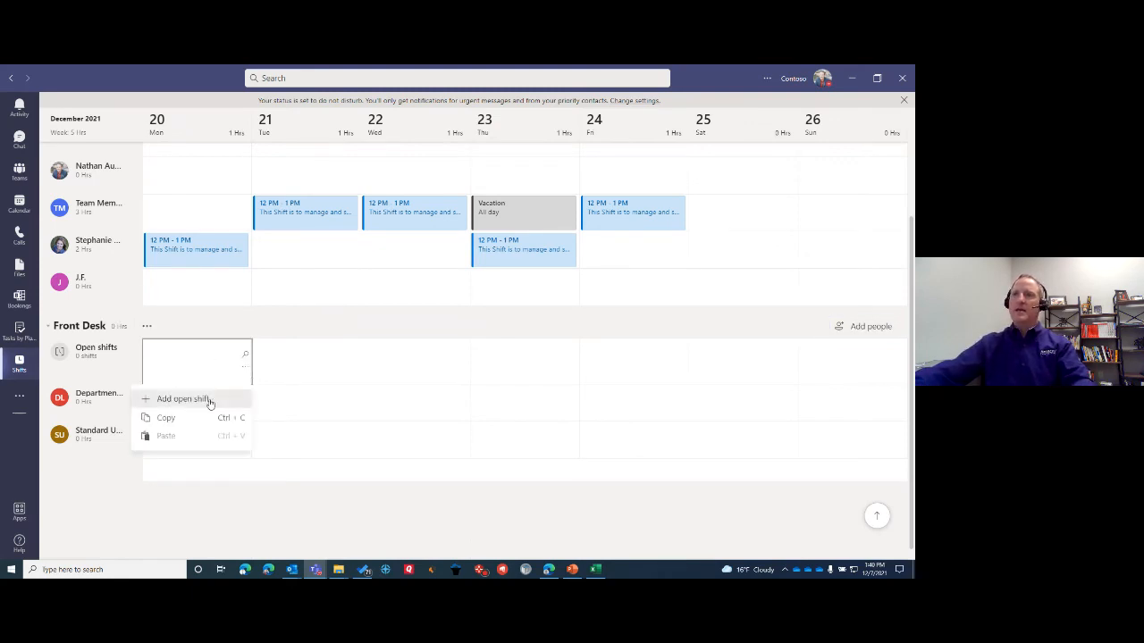
pyautogui.click(207, 399)
pyautogui.click(170, 374)
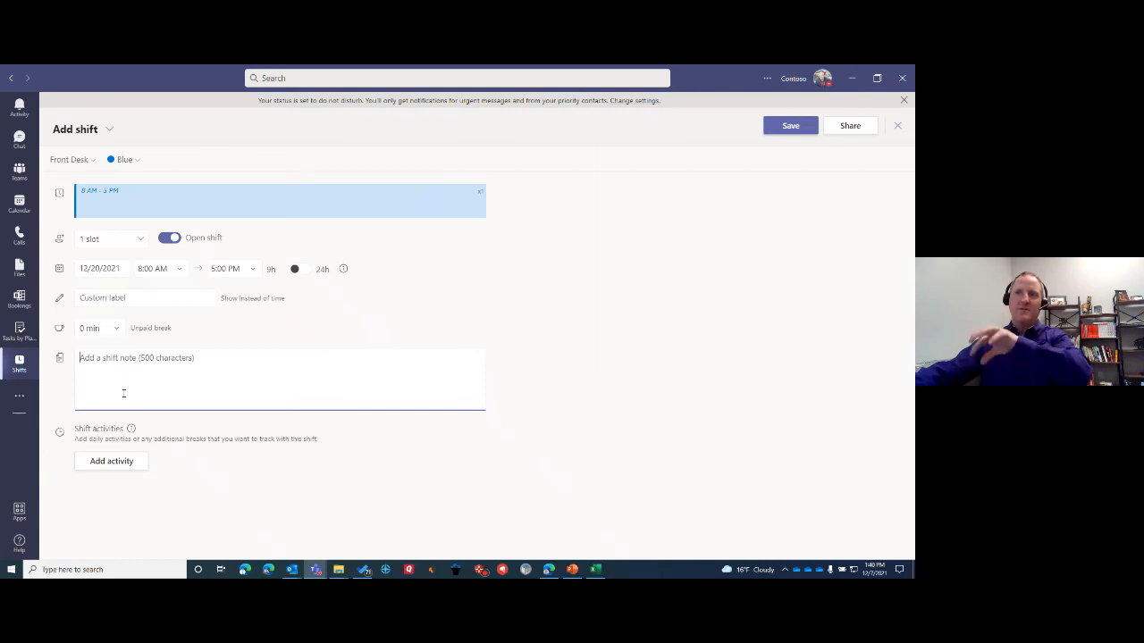
pyautogui.click(896, 126)
pyautogui.scroll(3, 453, 320)
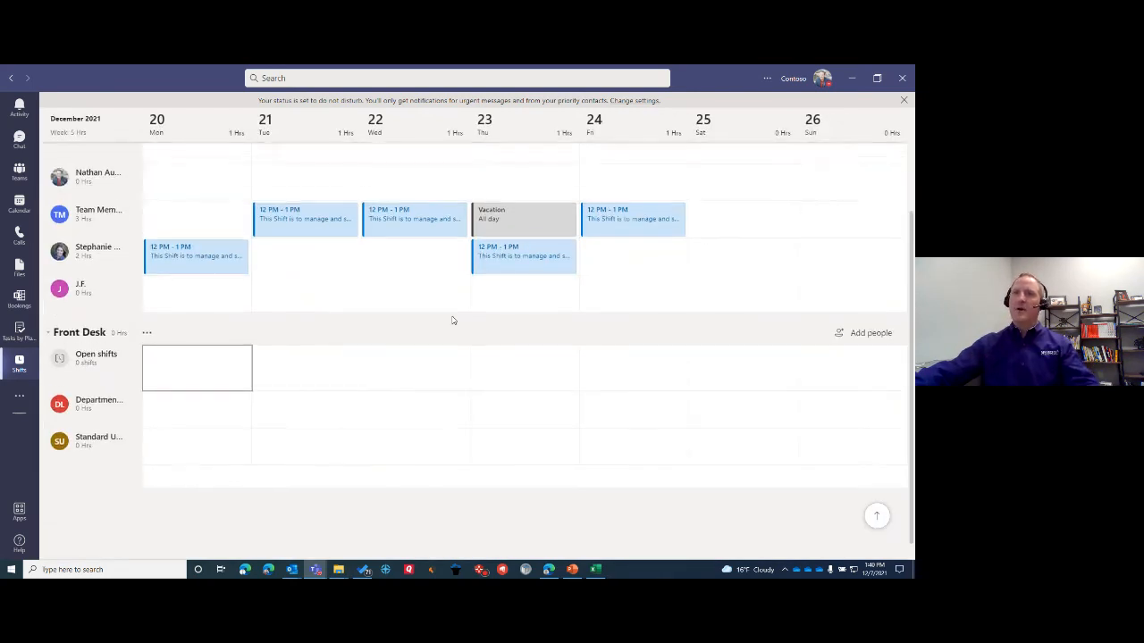
pyautogui.scroll(-3, 47, 492)
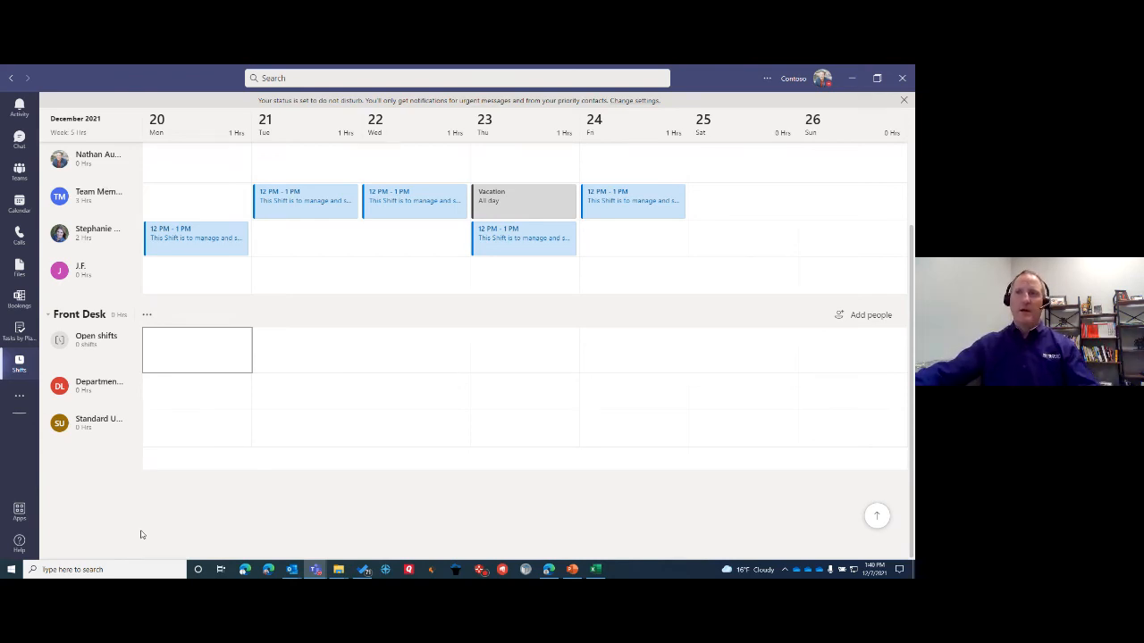
pyautogui.scroll(2, 139, 529)
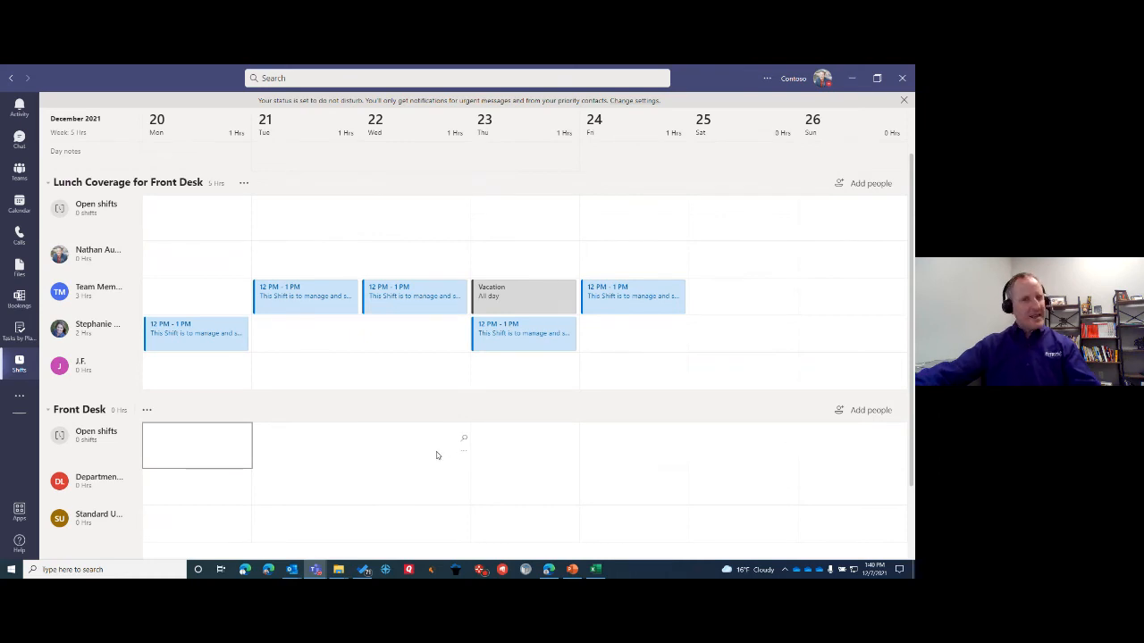
pyautogui.scroll(1, 230, 429)
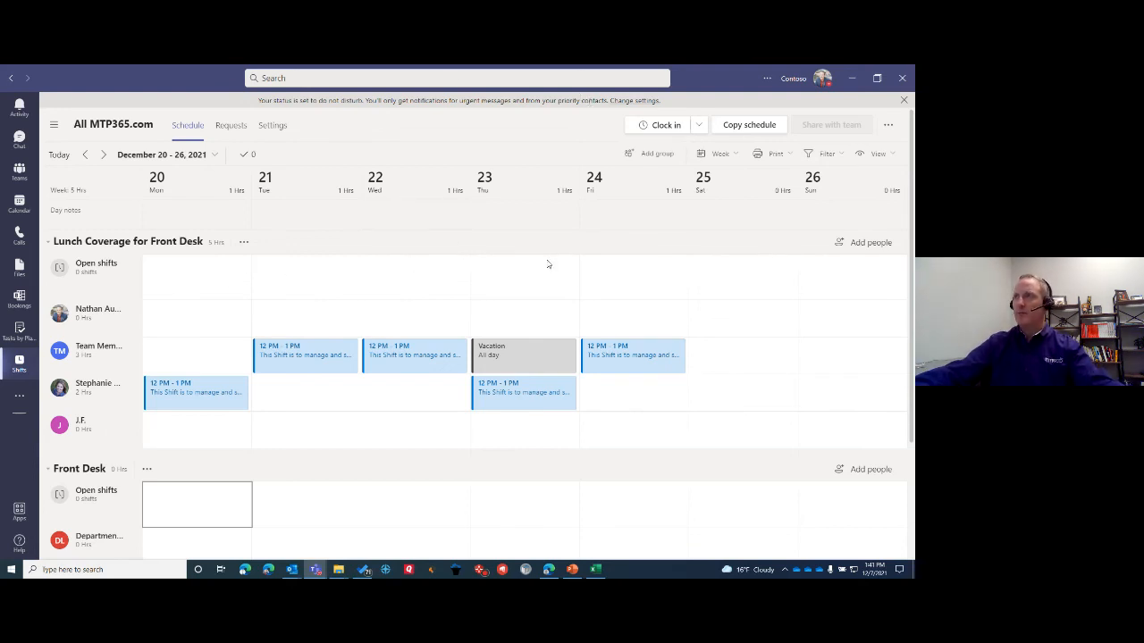
# - Open the team's Shifts settings and begin the time clock setup
pyautogui.click(275, 126)
pyautogui.scroll(-5, 442, 394)
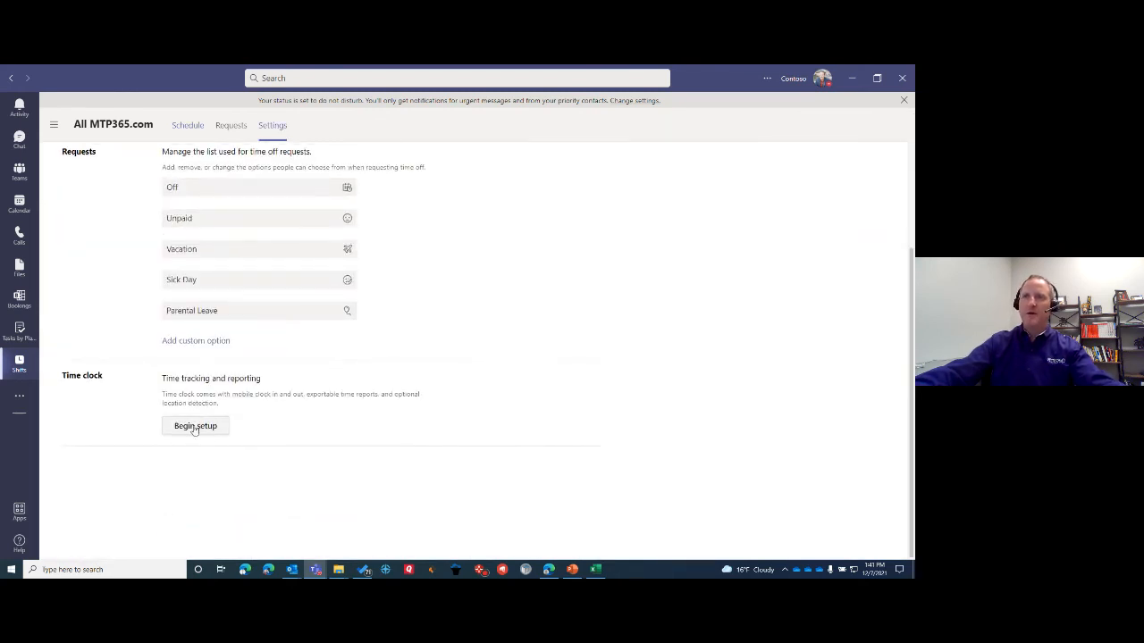
pyautogui.click(194, 428)
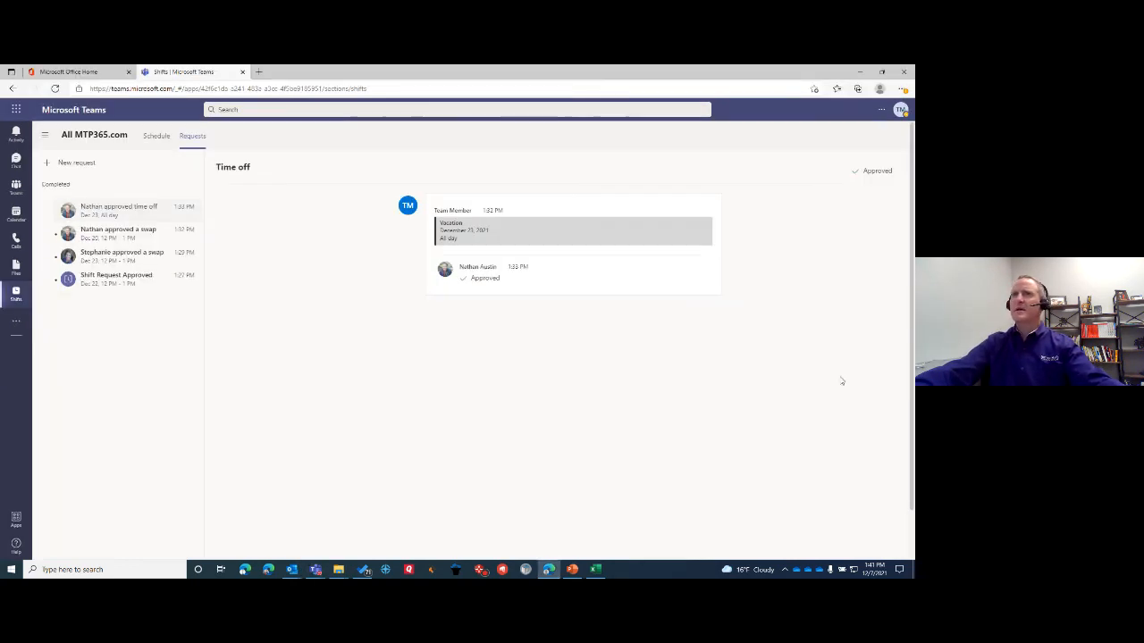
# - Turn on the time clock for the All MTP365.com team without location detection for the mobile app
pyautogui.click(154, 136)
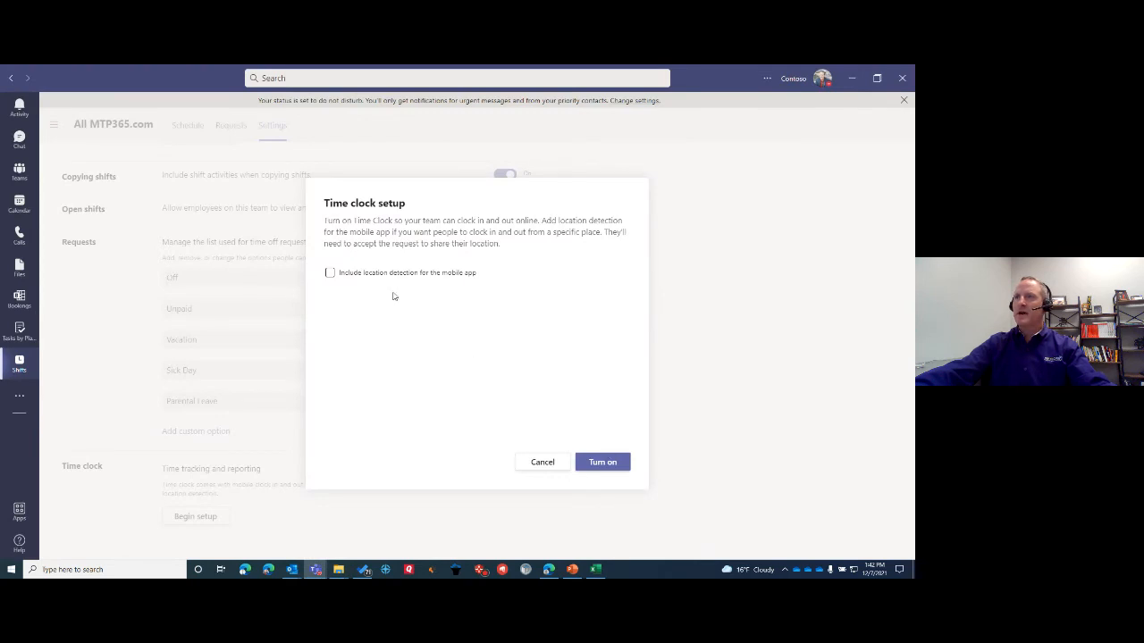
pyautogui.click(329, 273)
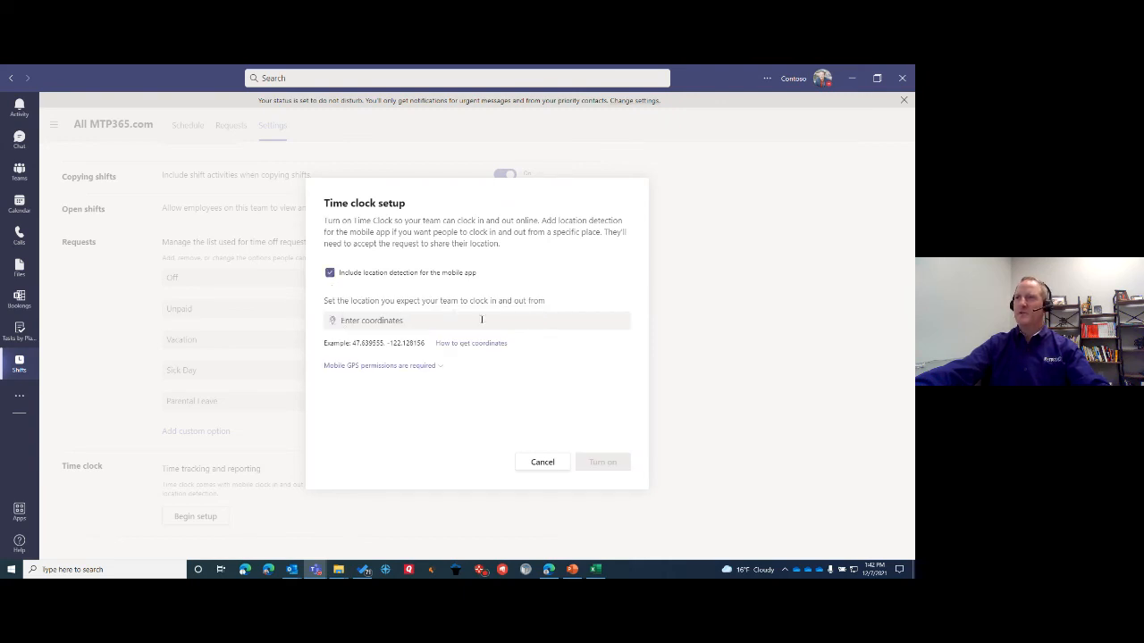
pyautogui.click(333, 321)
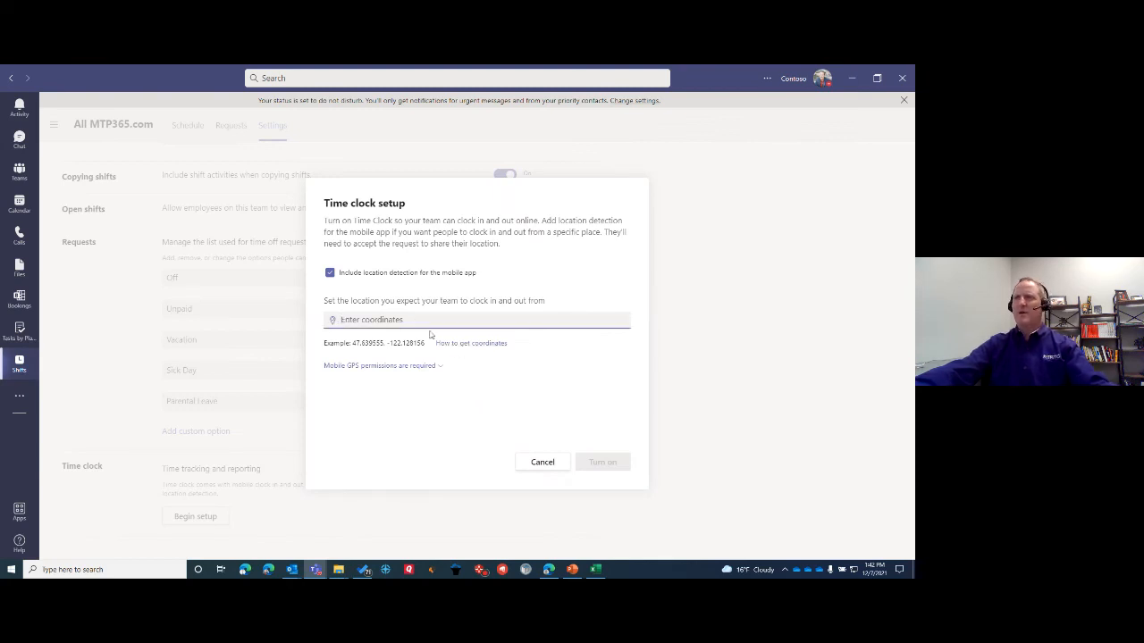
pyautogui.click(330, 272)
pyautogui.click(598, 463)
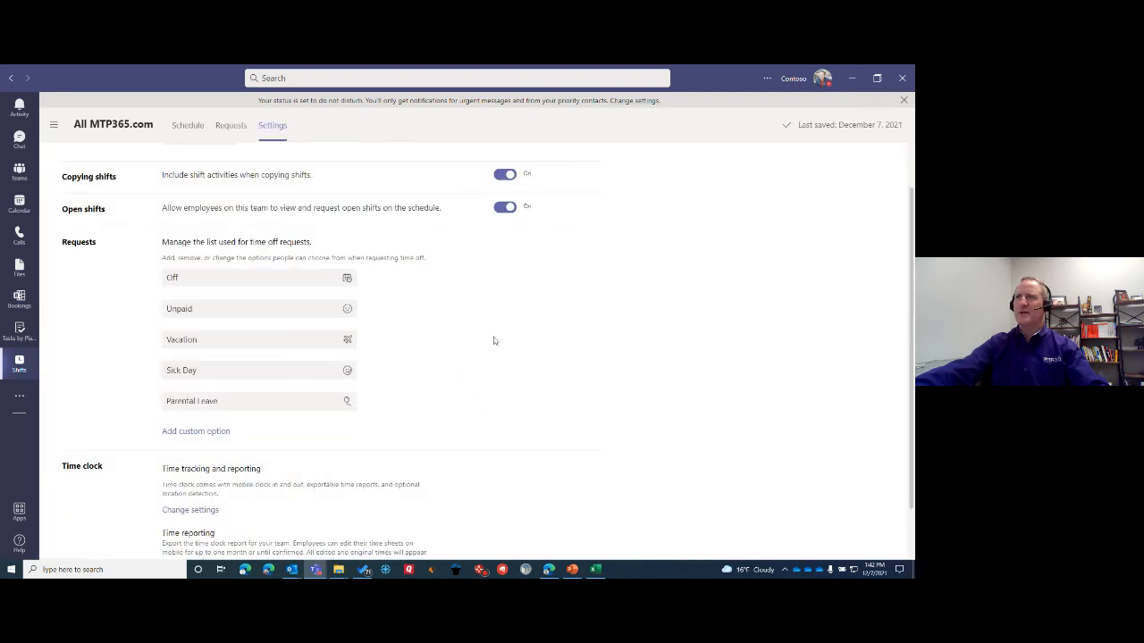
pyautogui.scroll(-2, 530, 337)
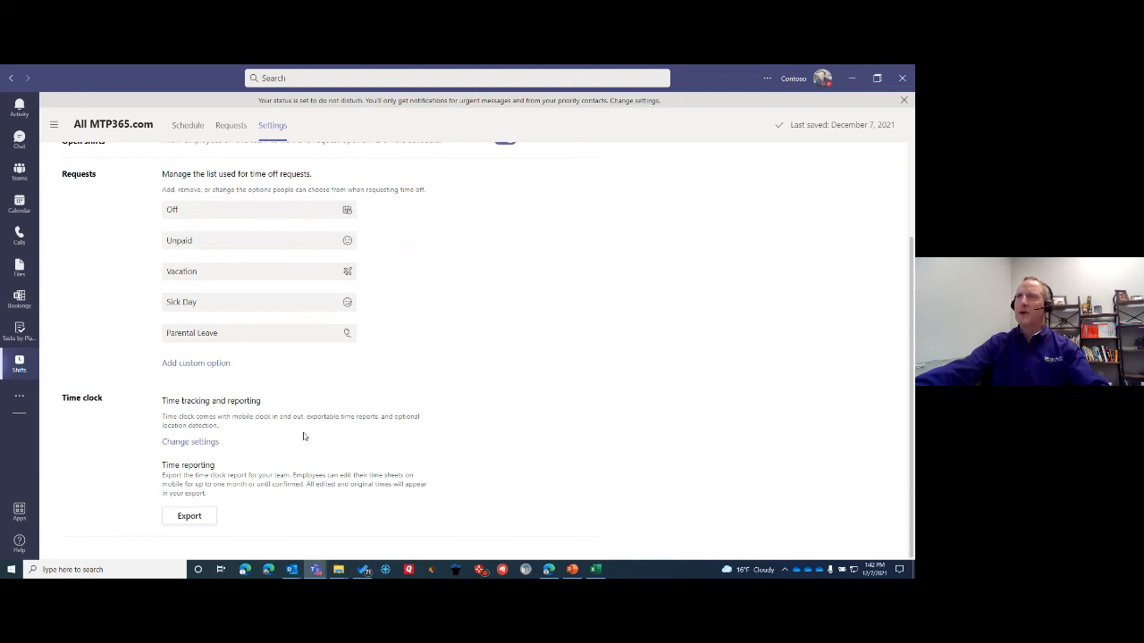
pyautogui.scroll(3, 365, 434)
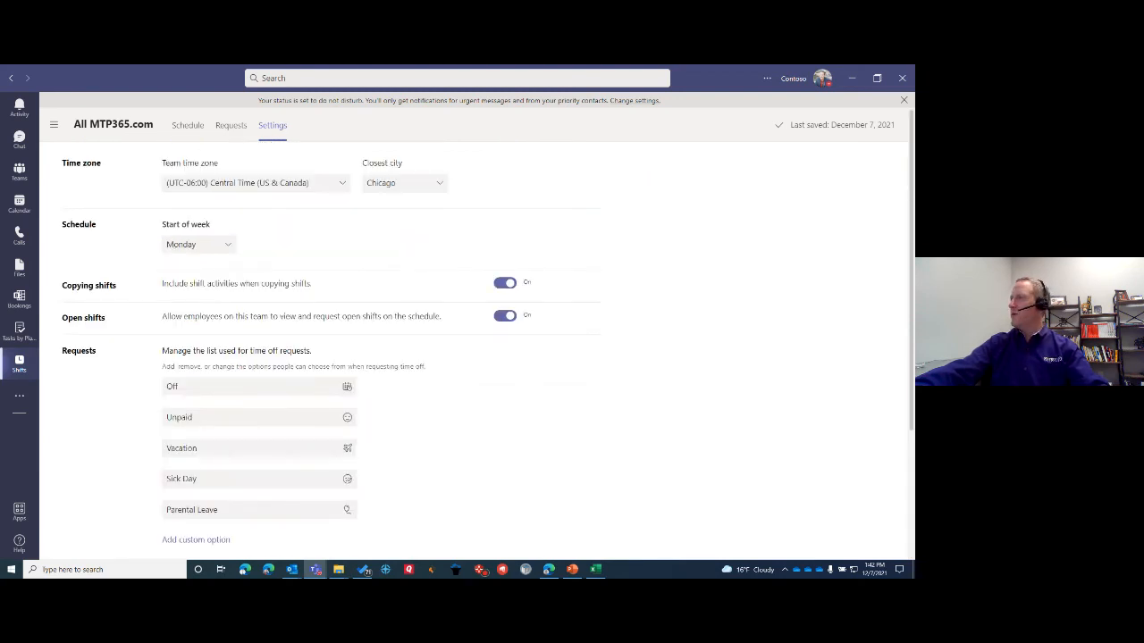
# - Switch to the team member's Teams session in the browser and look at the clock-in options on the All MTP365.com schedule
pyautogui.hotkey('alt', 'Tab')
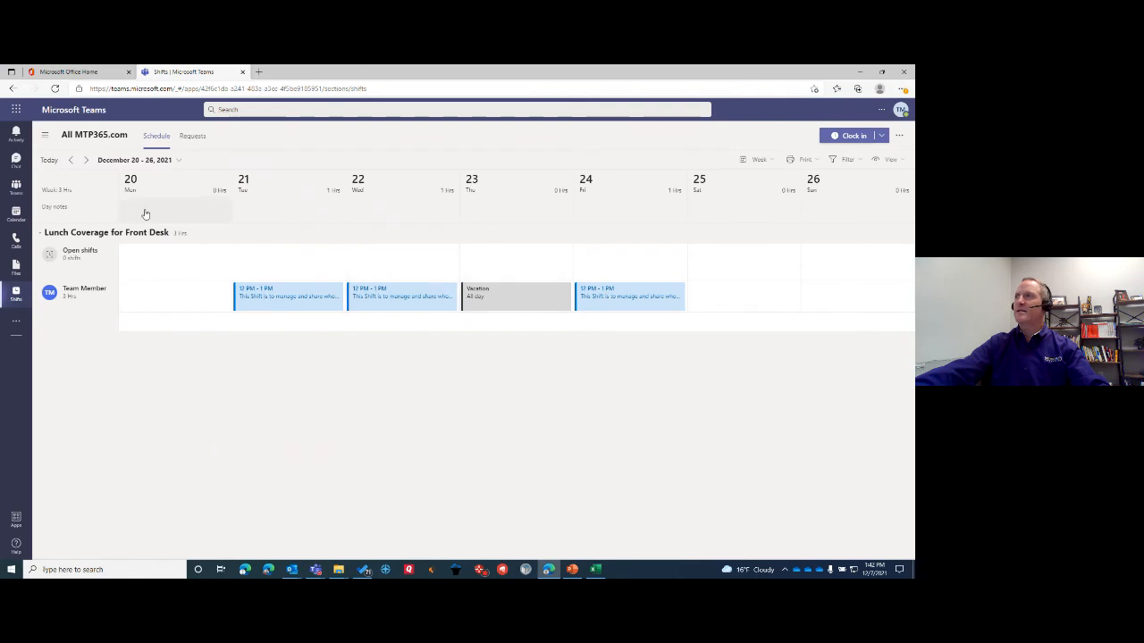
pyautogui.click(882, 137)
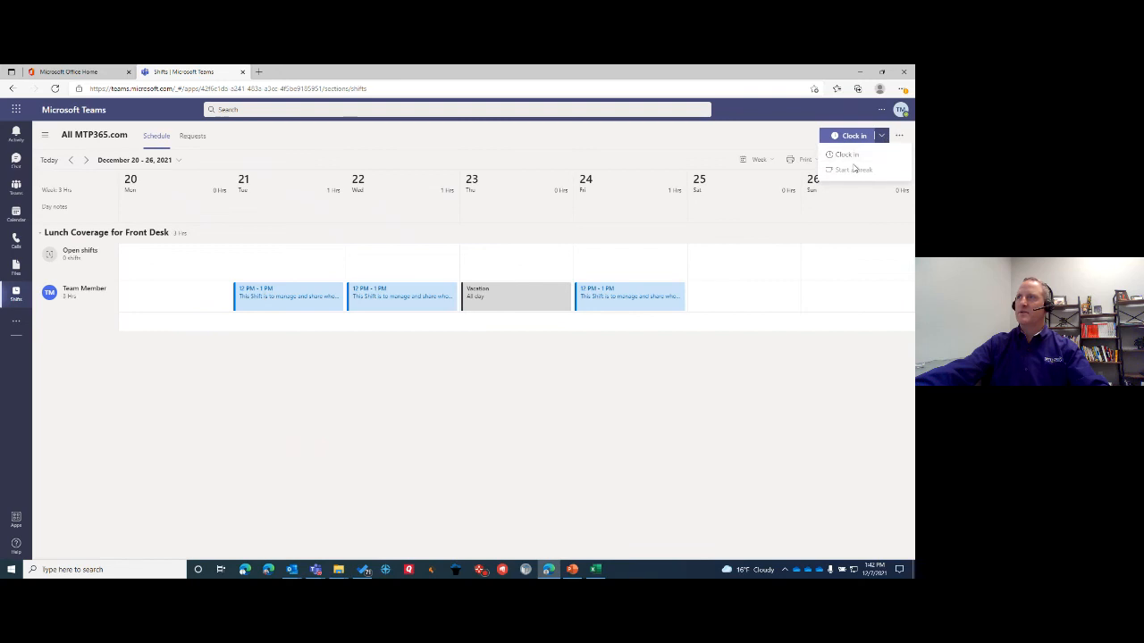
pyautogui.click(755, 132)
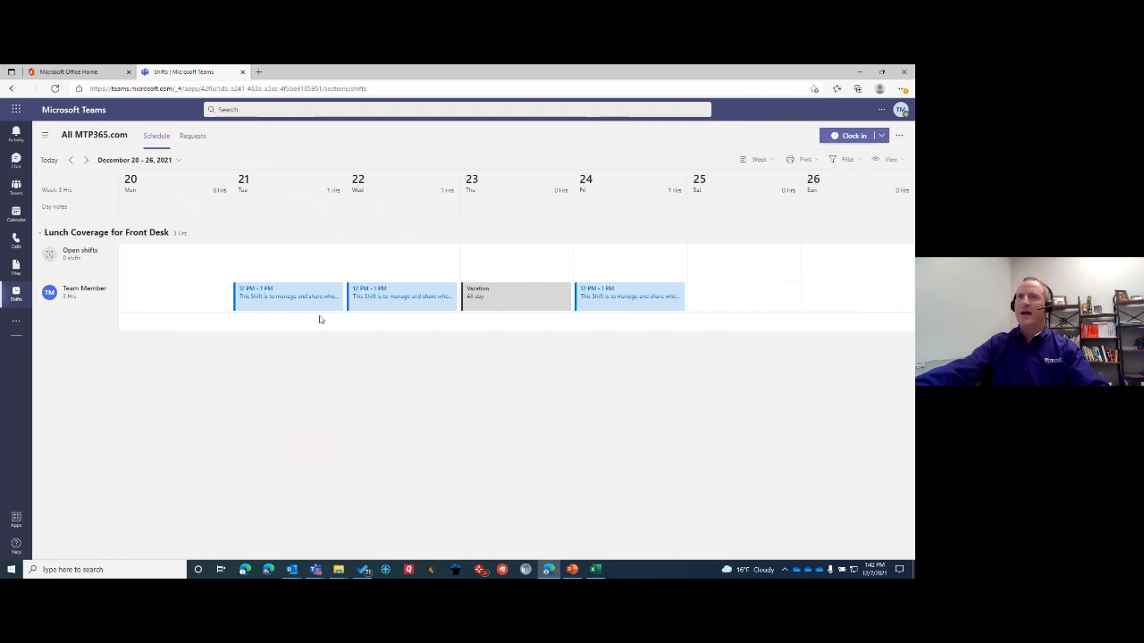
# - Reopen Shifts in the team member's session and show the Internal IT team's schedule
pyautogui.click(16, 188)
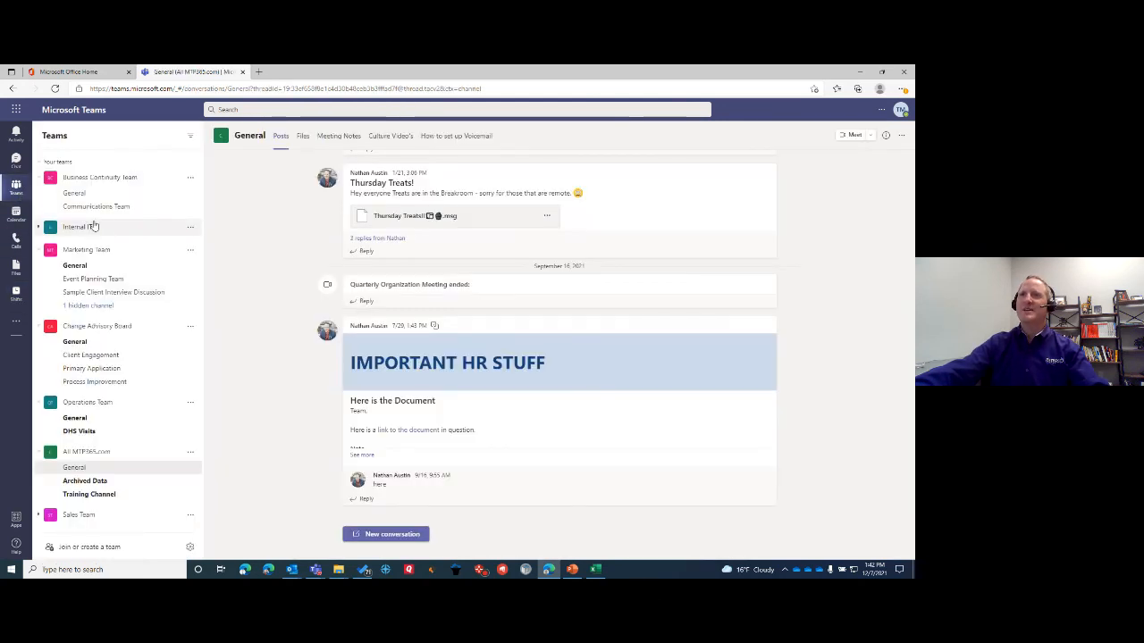
pyautogui.click(16, 295)
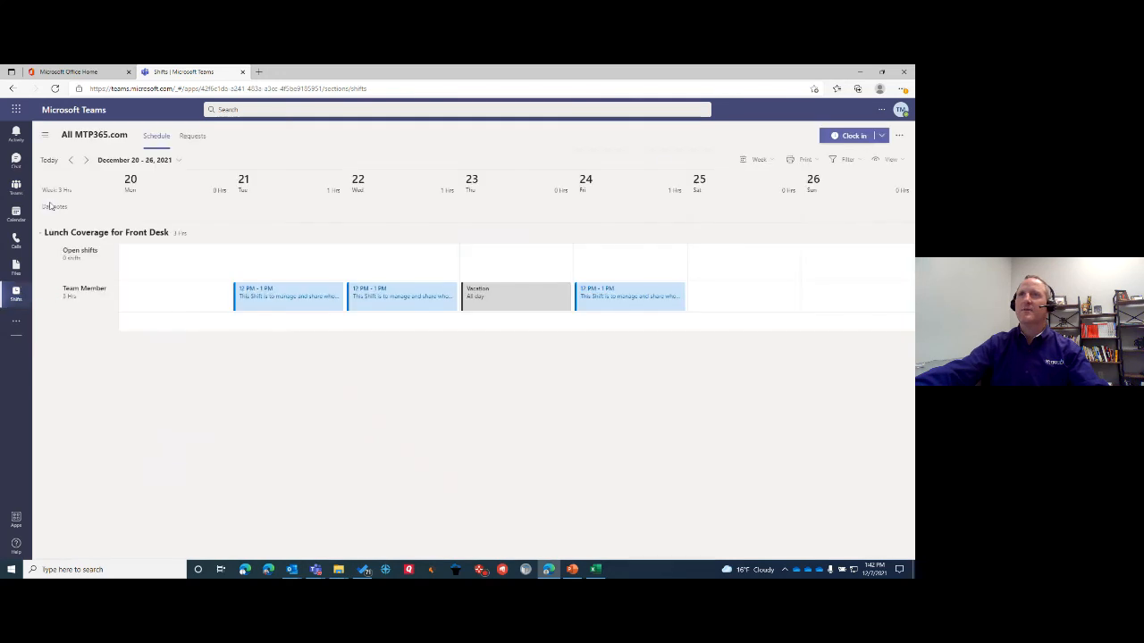
pyautogui.click(47, 137)
pyautogui.click(79, 182)
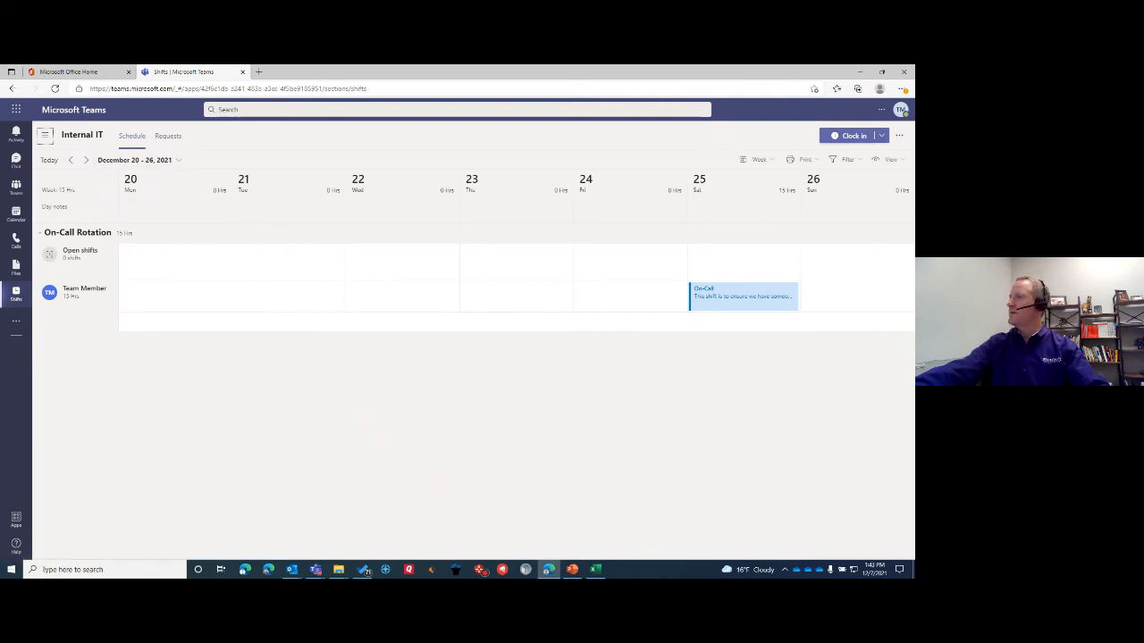
# - Switch to the owner's Teams app and view the Internal IT schedule for December 12 - 18, 2021, dismissing the tip
pyautogui.hotkey('alt', 'Tab')
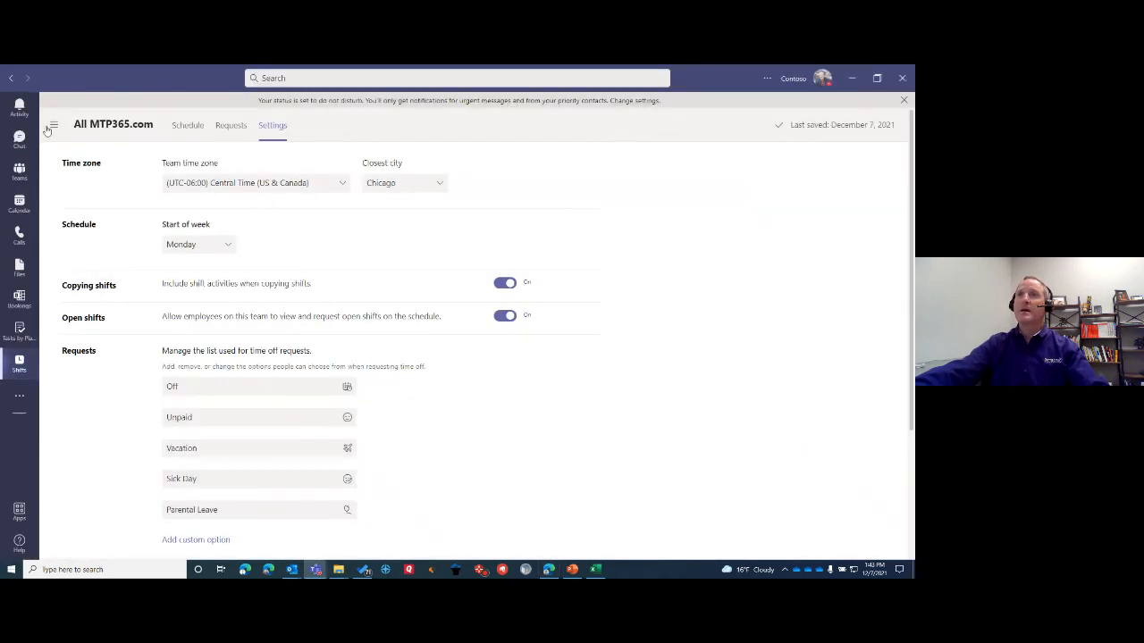
pyautogui.click(53, 125)
pyautogui.click(70, 183)
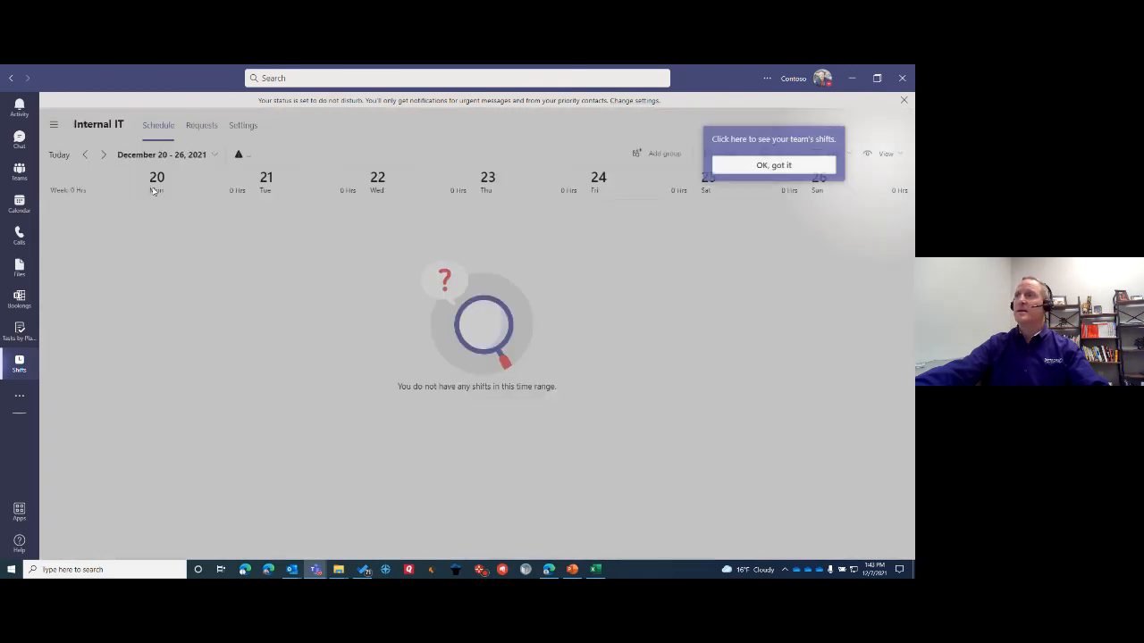
pyautogui.click(773, 164)
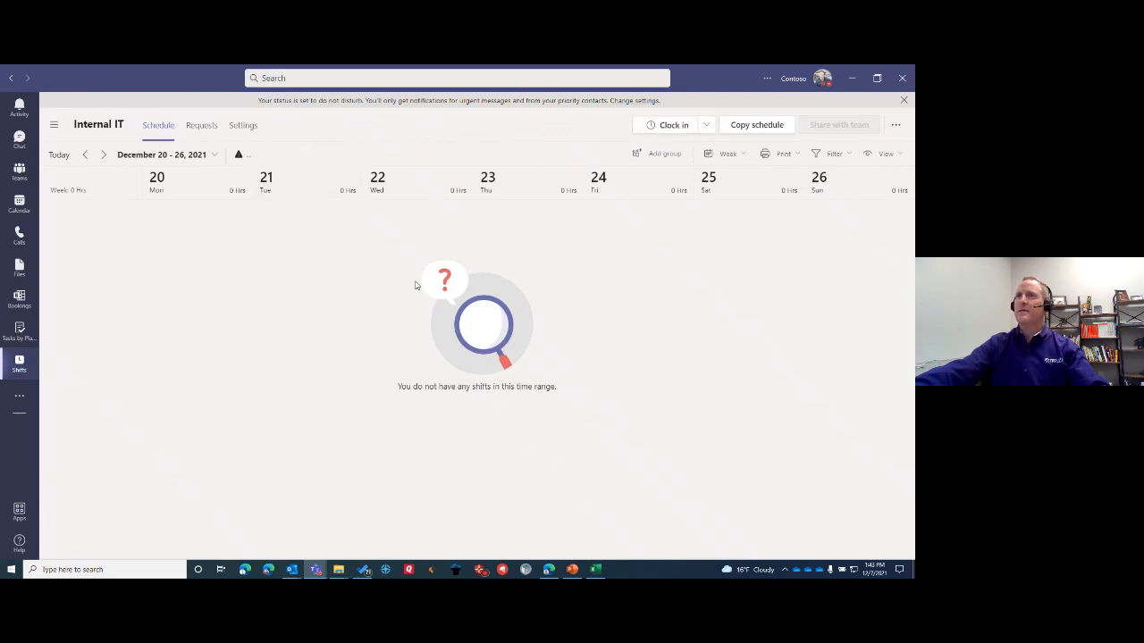
pyautogui.click(85, 154)
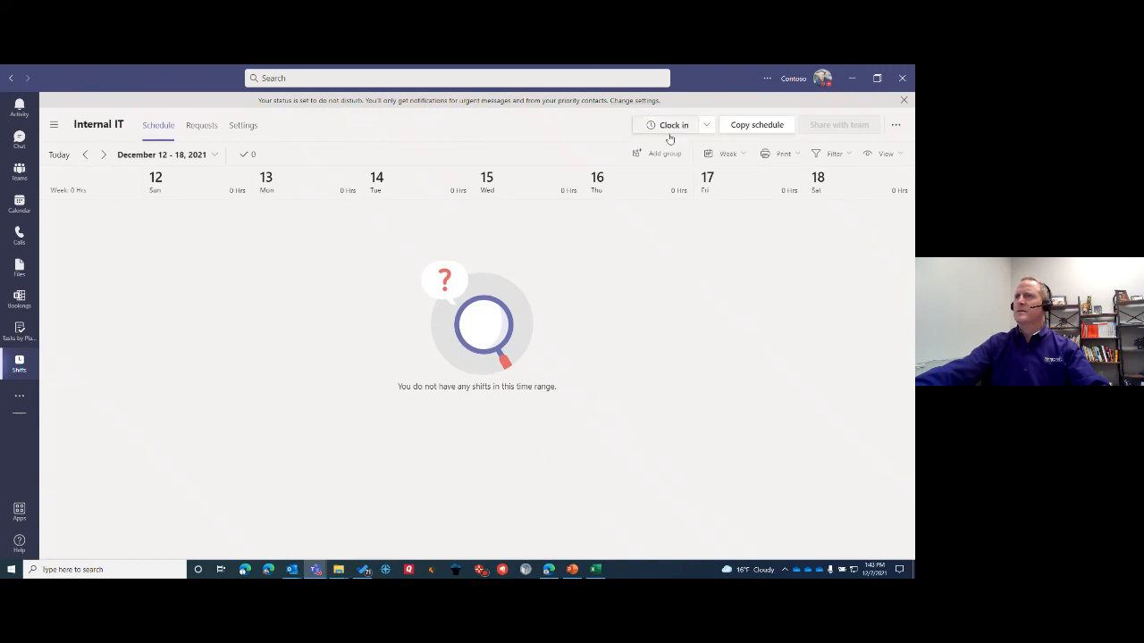
# - Export the Internal IT time report for 11/23/2021 to 12/07/2021 from the team's settings and open the downloaded file
pyautogui.click(243, 126)
pyautogui.scroll(-5, 365, 301)
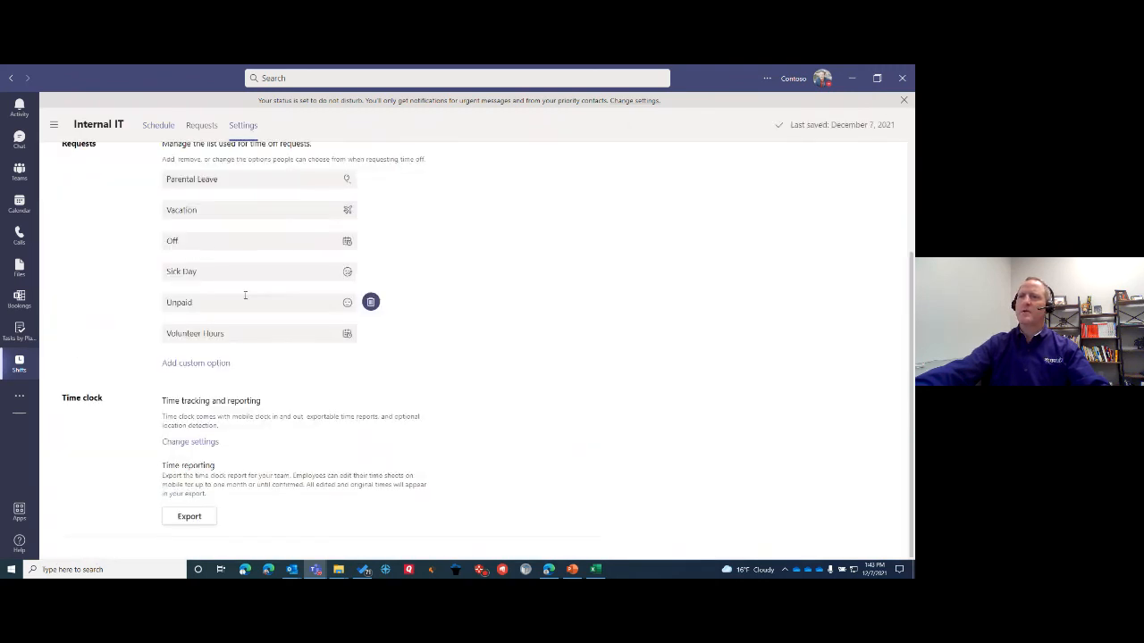
pyautogui.click(188, 516)
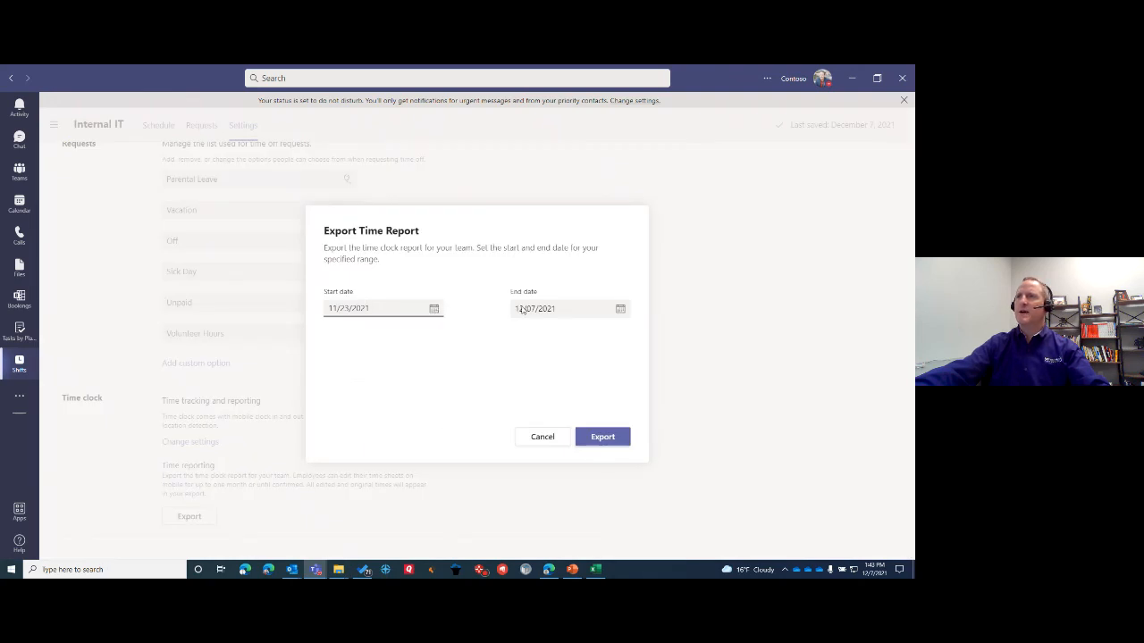
pyautogui.click(603, 438)
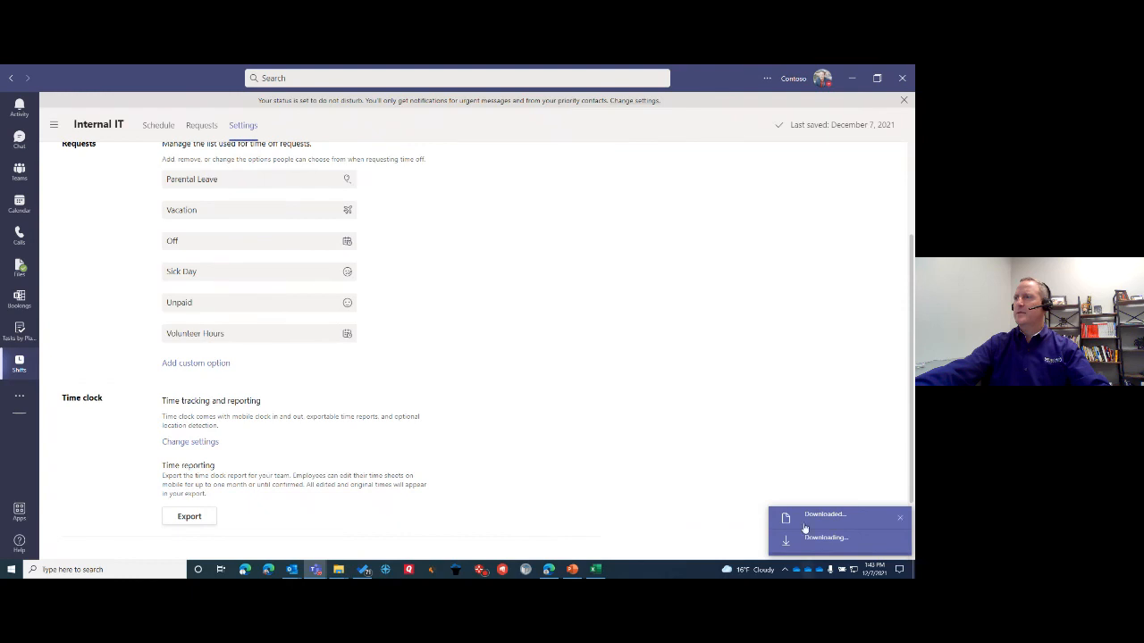
pyautogui.click(804, 528)
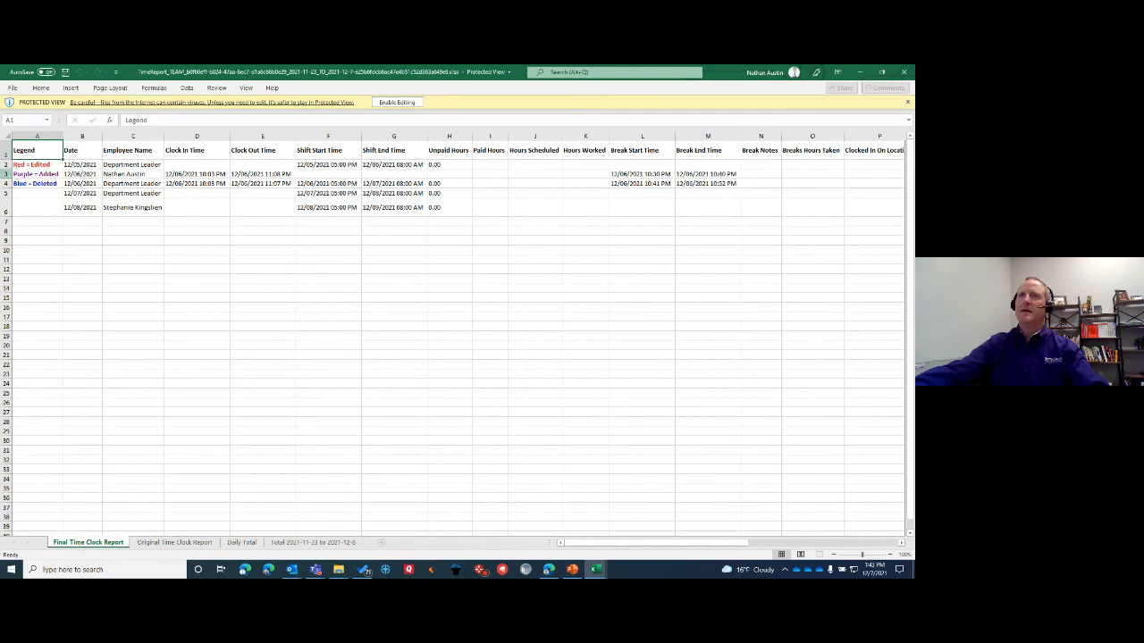
# - Examine the clock in and out, shift start and end, and break times in the Final Time Clock Report sheet
pyautogui.moveTo(67, 173); pyautogui.dragTo(264, 175)
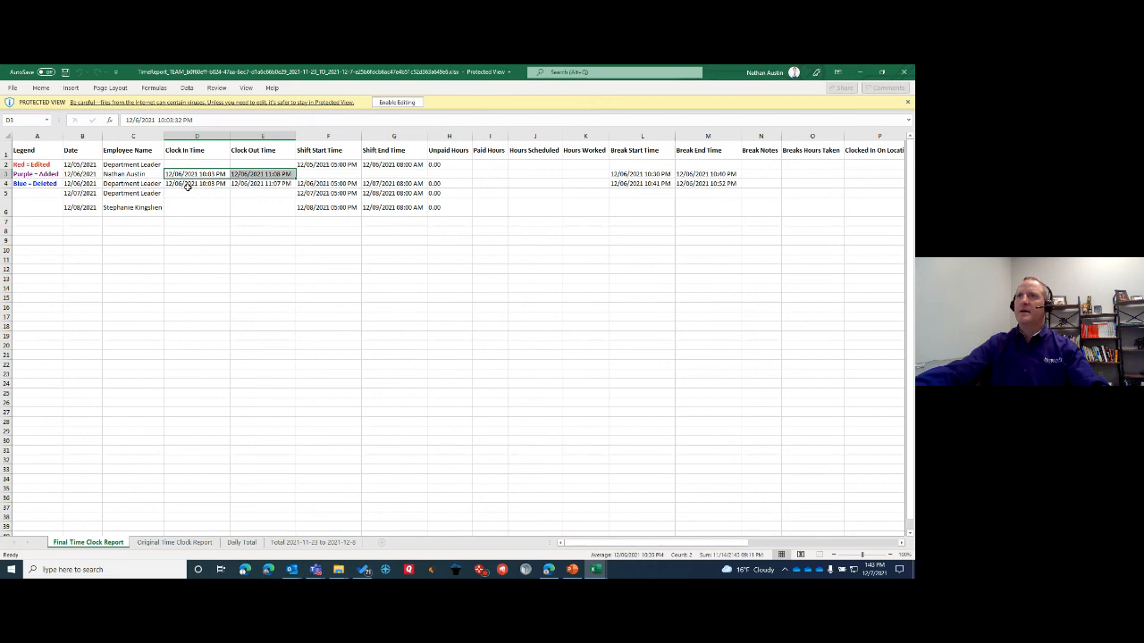
pyautogui.moveTo(188, 185); pyautogui.dragTo(420, 164)
pyautogui.click(317, 161)
pyautogui.click(325, 184)
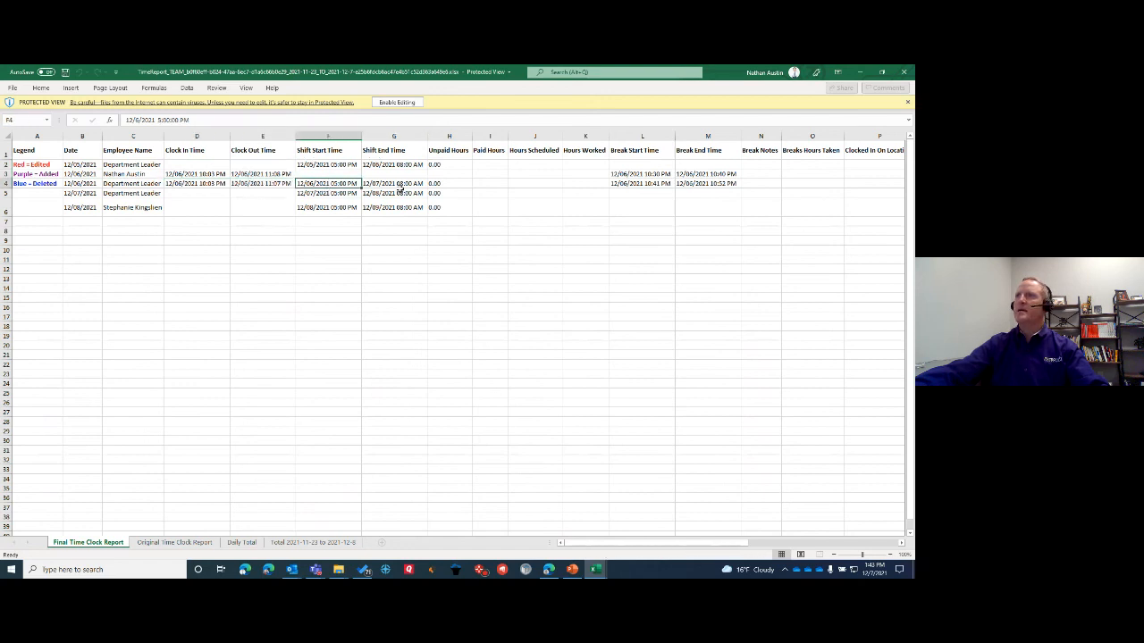
pyautogui.click(400, 191)
pyautogui.moveTo(647, 175); pyautogui.dragTo(705, 188)
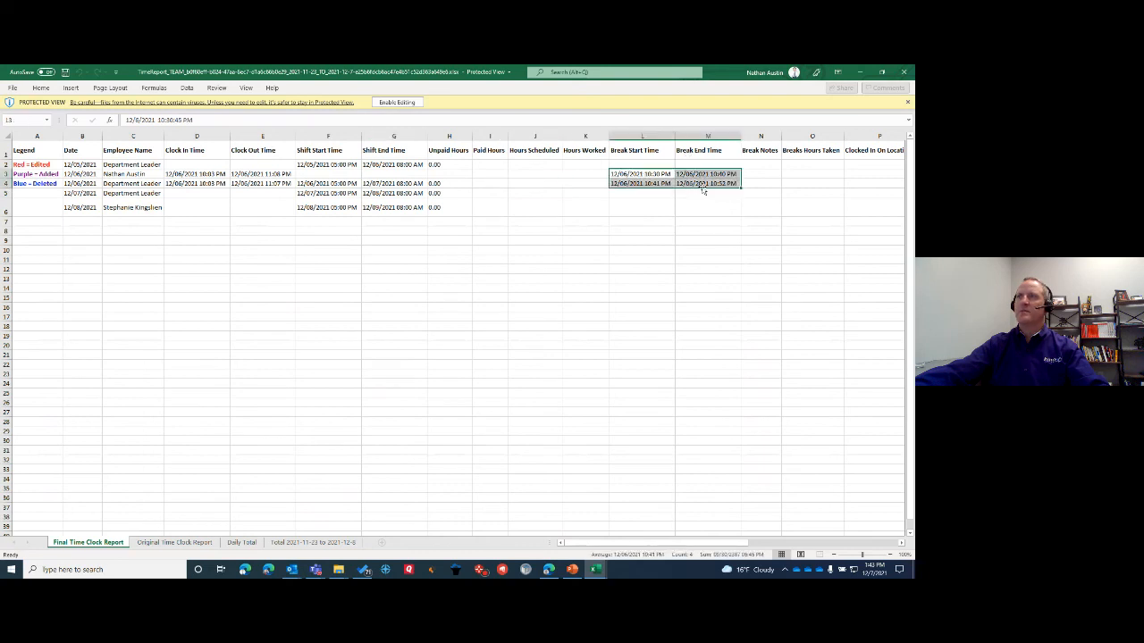
pyautogui.moveTo(189, 175); pyautogui.dragTo(276, 184)
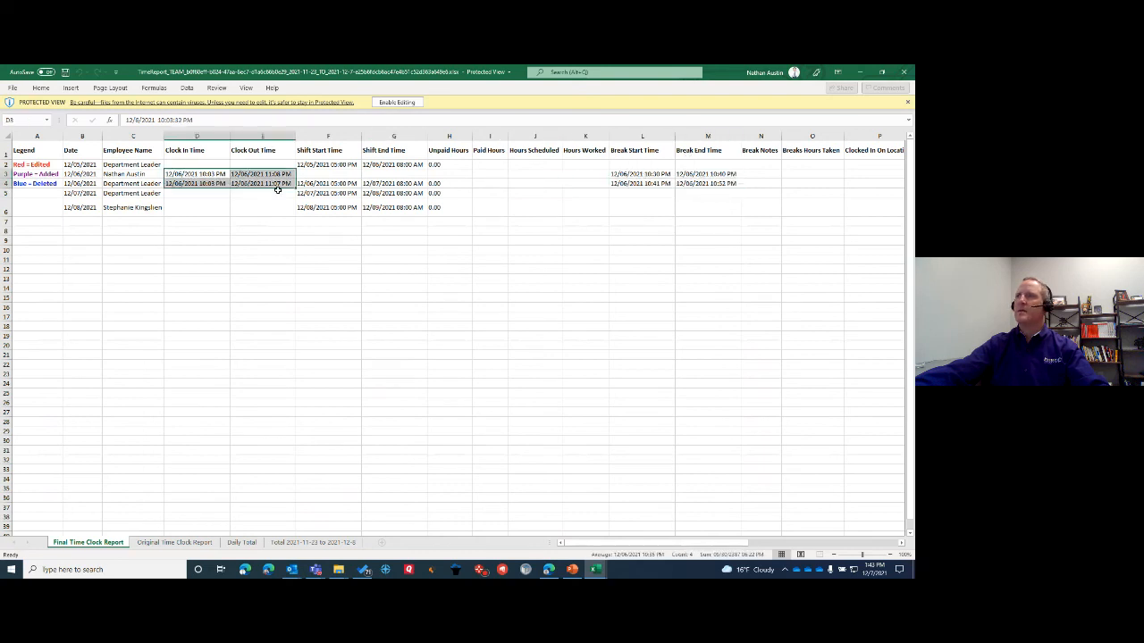
pyautogui.moveTo(649, 176); pyautogui.dragTo(691, 182)
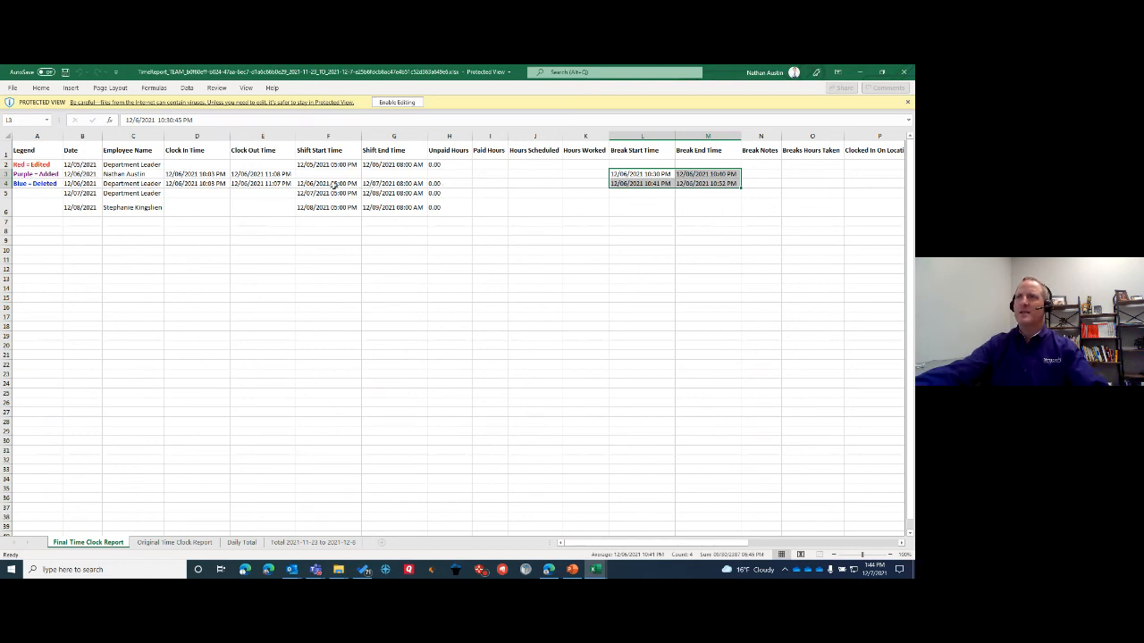
pyautogui.moveTo(333, 183); pyautogui.dragTo(395, 183)
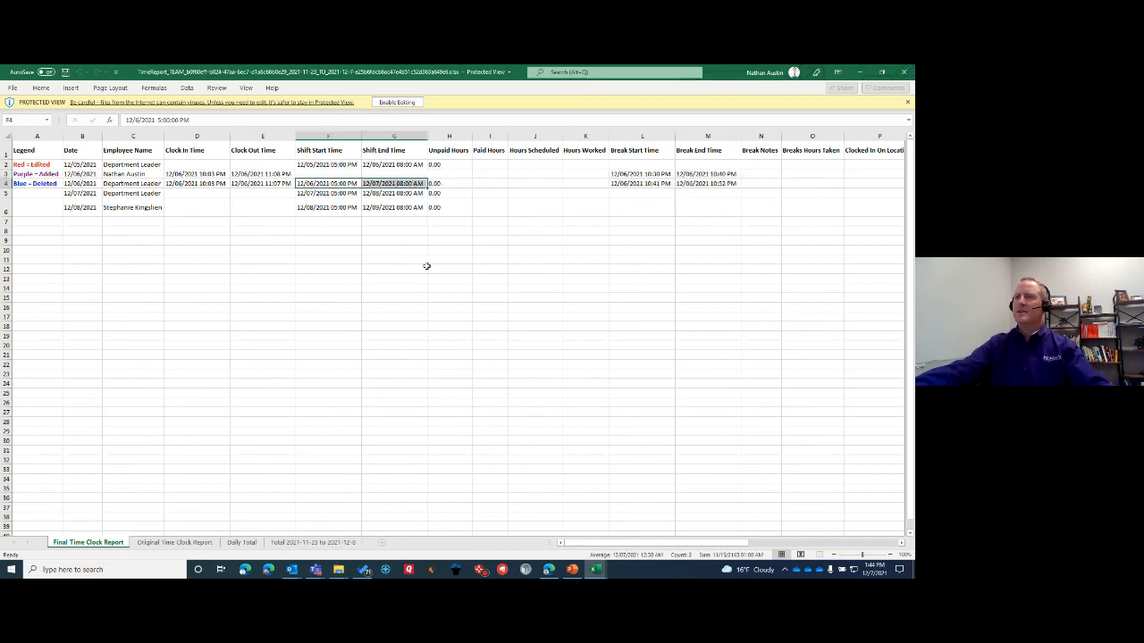
# - Look through the period total, Original Time Clock Report and Daily Total sheets, and return to the Final Time Clock Report
pyautogui.click(310, 543)
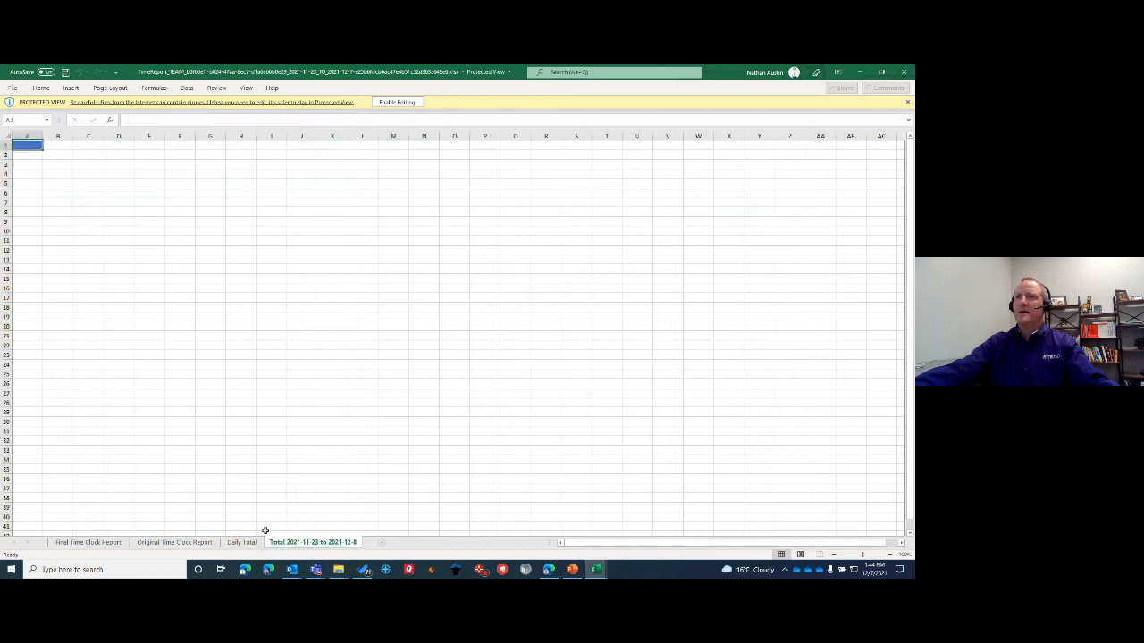
pyautogui.click(211, 542)
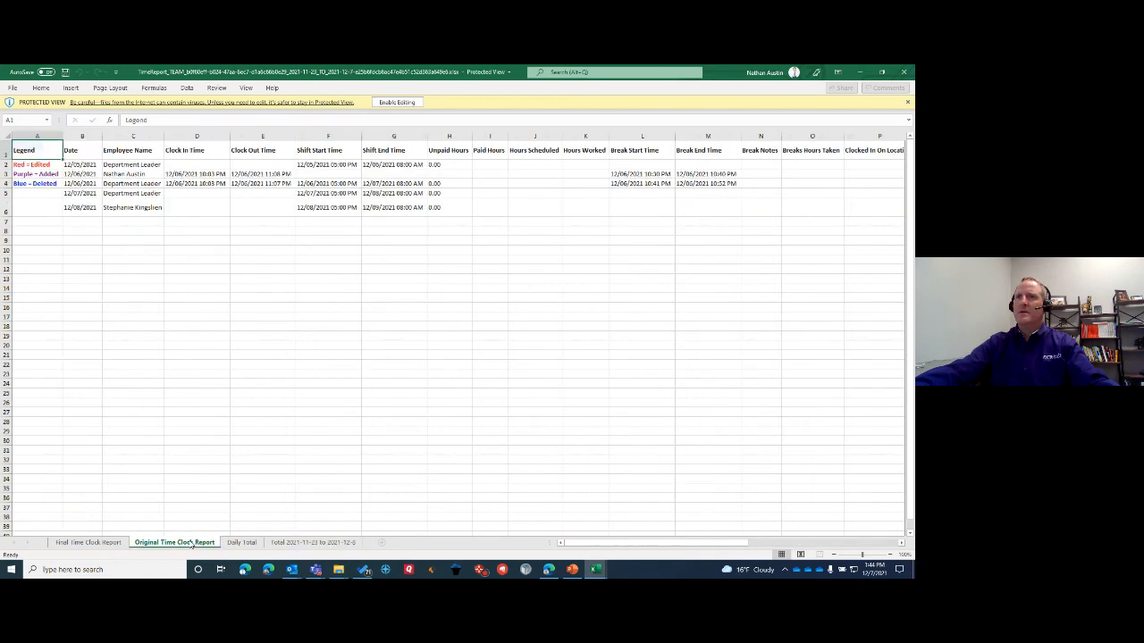
pyautogui.click(239, 542)
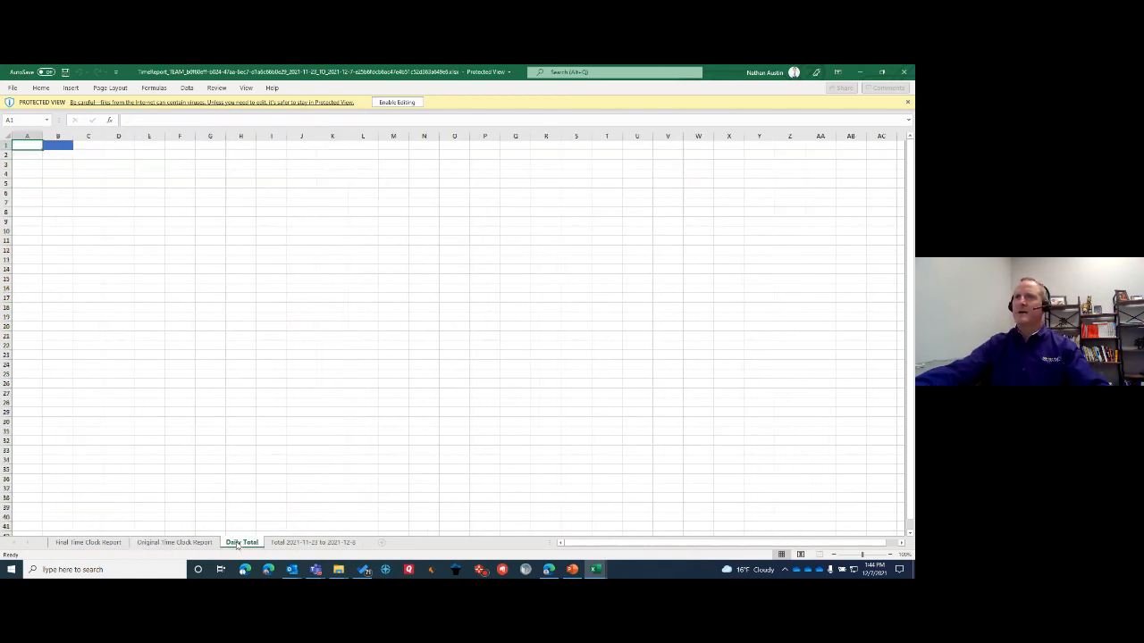
pyautogui.click(174, 542)
pyautogui.click(87, 542)
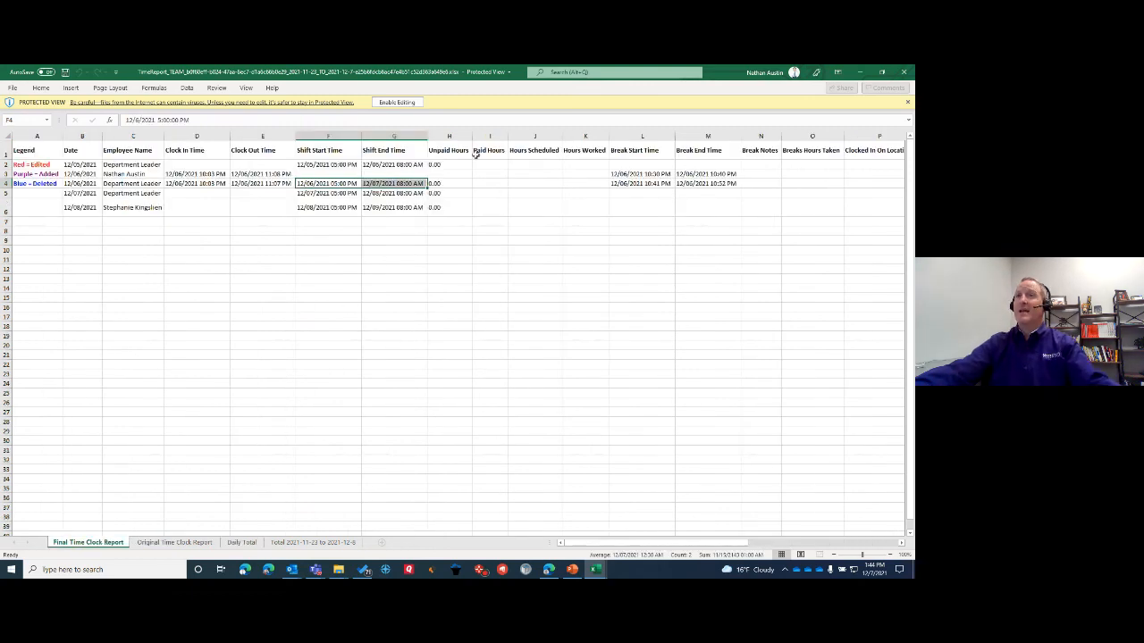
# - Close the time report and sample schedule workbooks and review Internal IT's Shifts settings
pyautogui.click(907, 73)
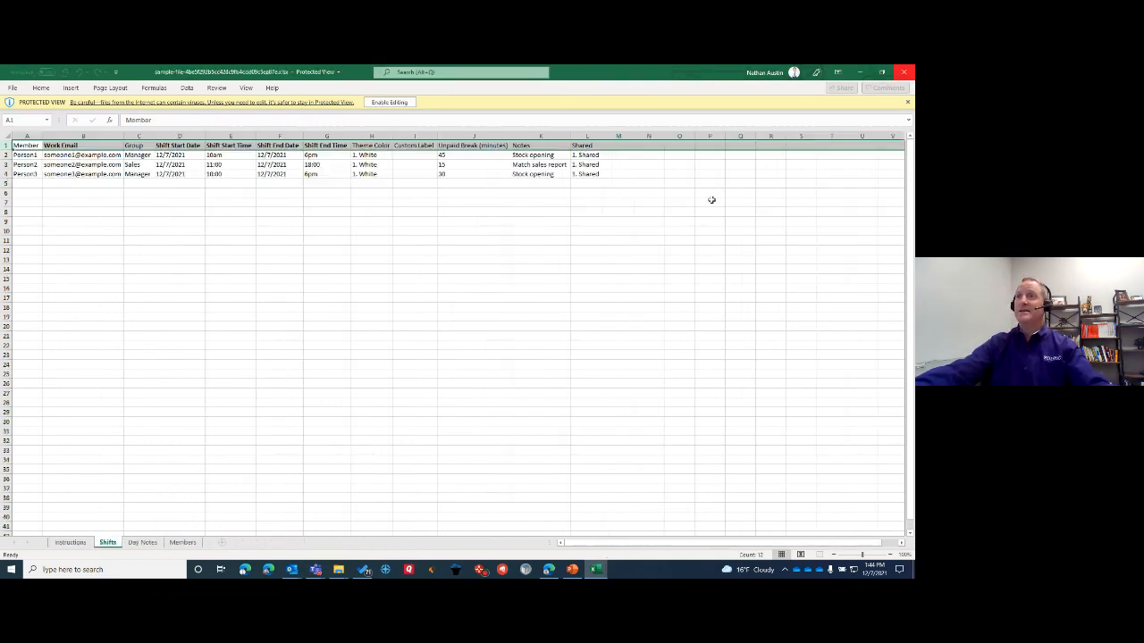
pyautogui.click(906, 72)
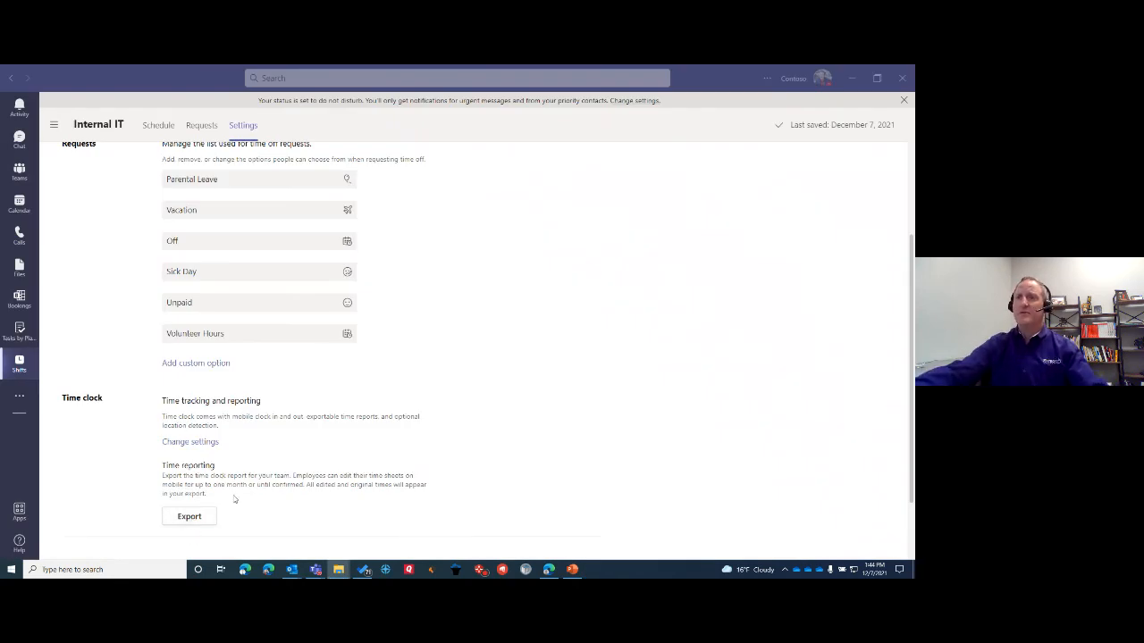
pyautogui.scroll(3, 477, 436)
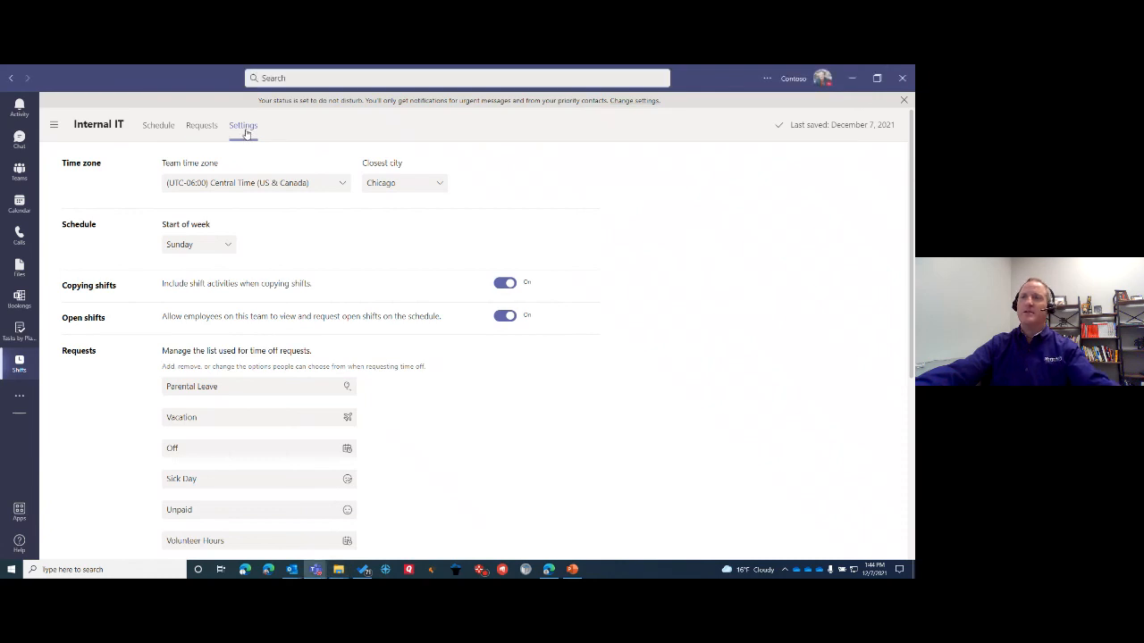
pyautogui.scroll(-3, 411, 281)
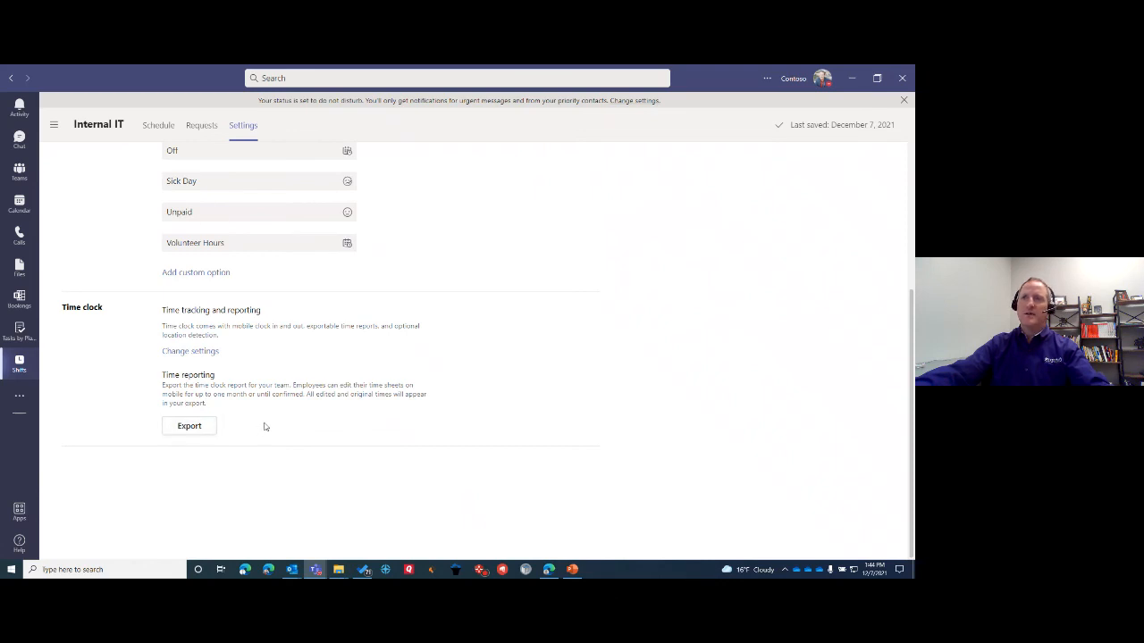
pyautogui.scroll(5, 263, 423)
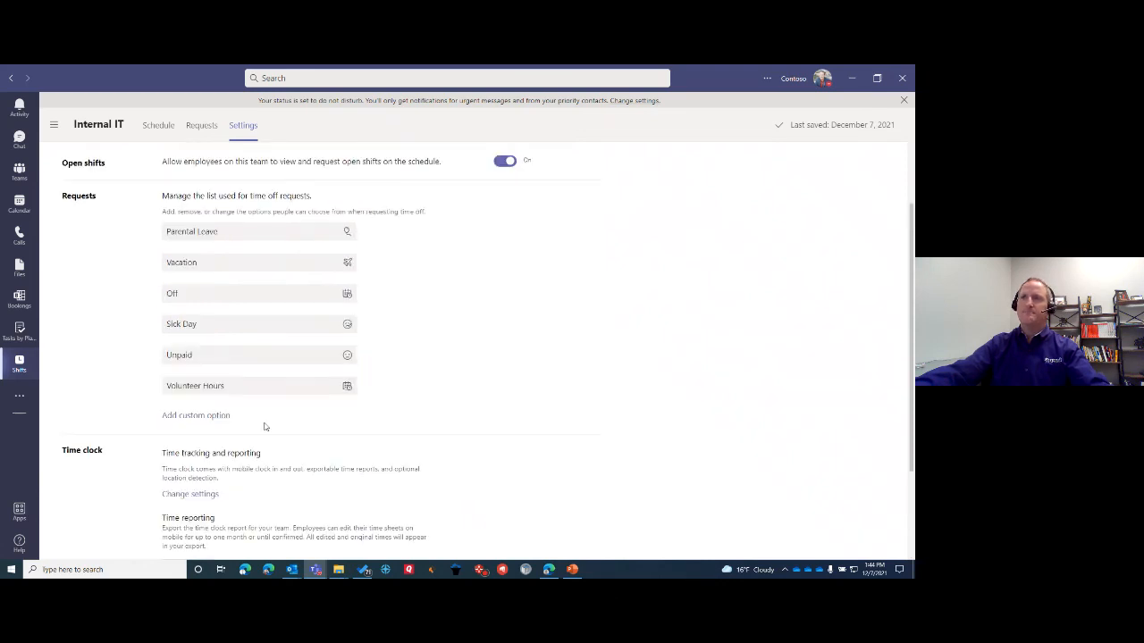
# - Return to Internal IT's schedule, switch to the All MTP365.com team's schedule and look through its groups
pyautogui.click(156, 128)
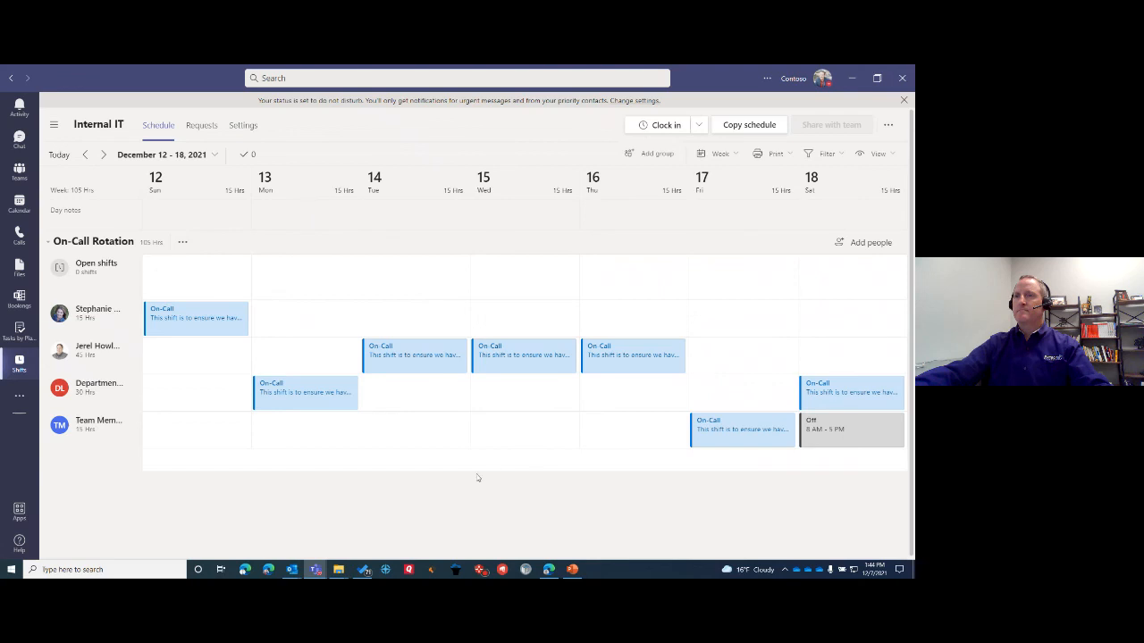
pyautogui.click(54, 126)
pyautogui.click(75, 160)
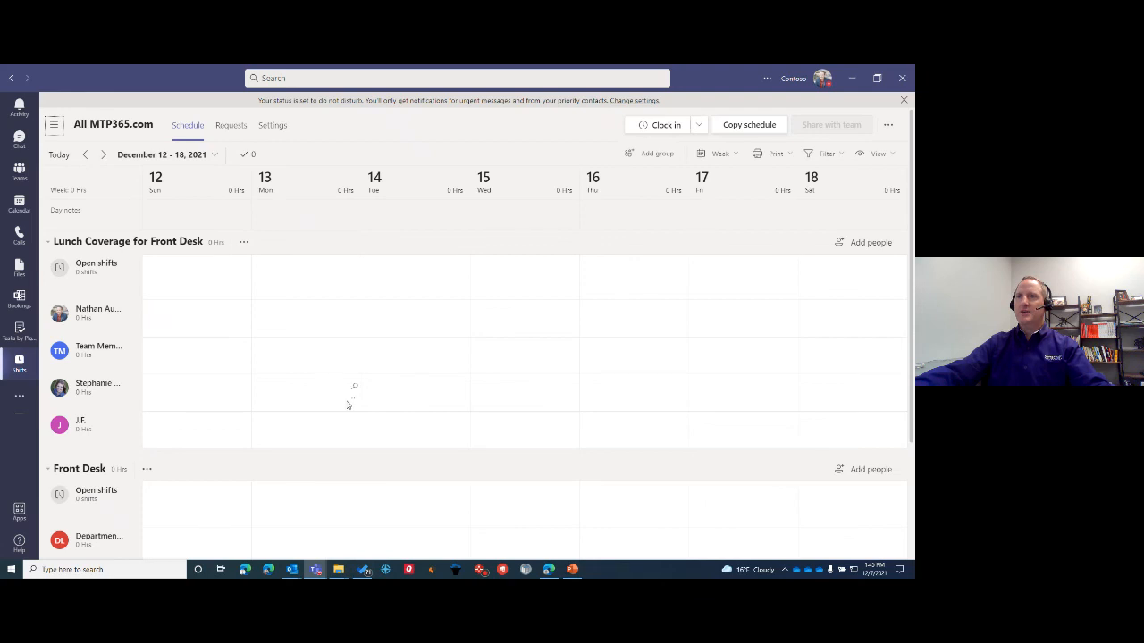
pyautogui.scroll(-3, 349, 399)
pyautogui.scroll(3, 349, 400)
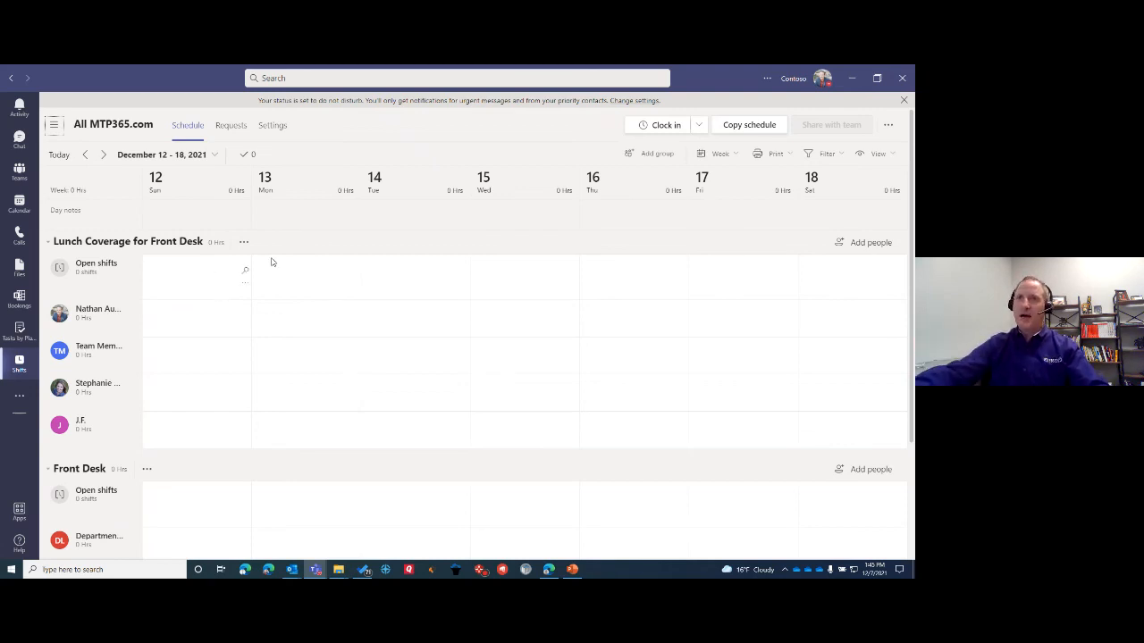
# - Review the owners, members and guests of the All MTP365.com team in its team management, and return to its General channel
pyautogui.click(19, 171)
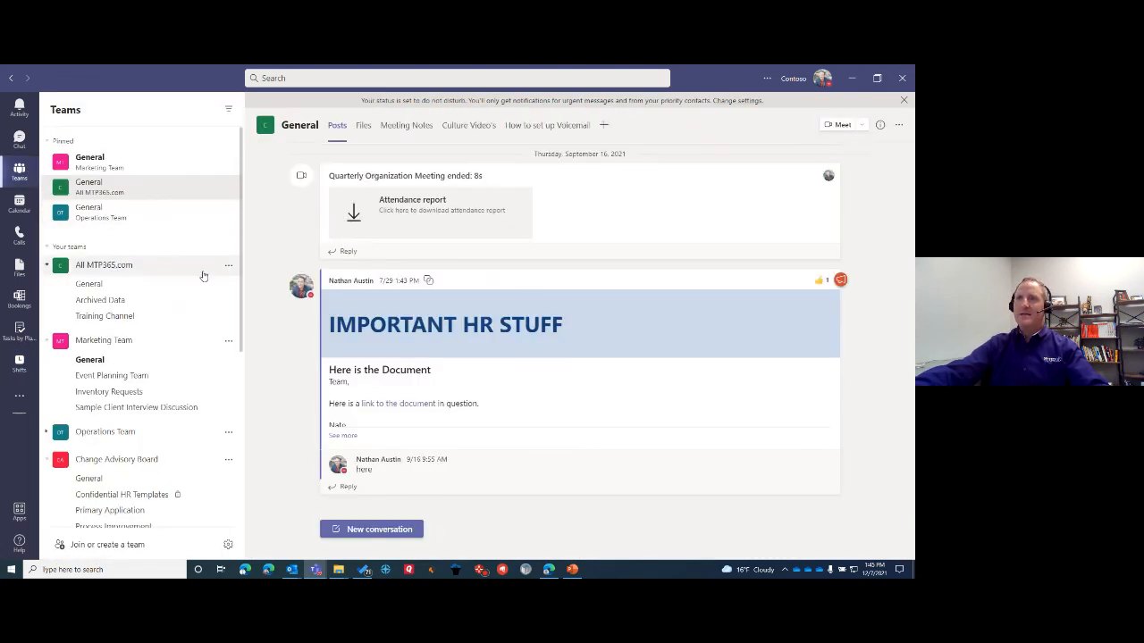
pyautogui.click(227, 268)
pyautogui.click(259, 319)
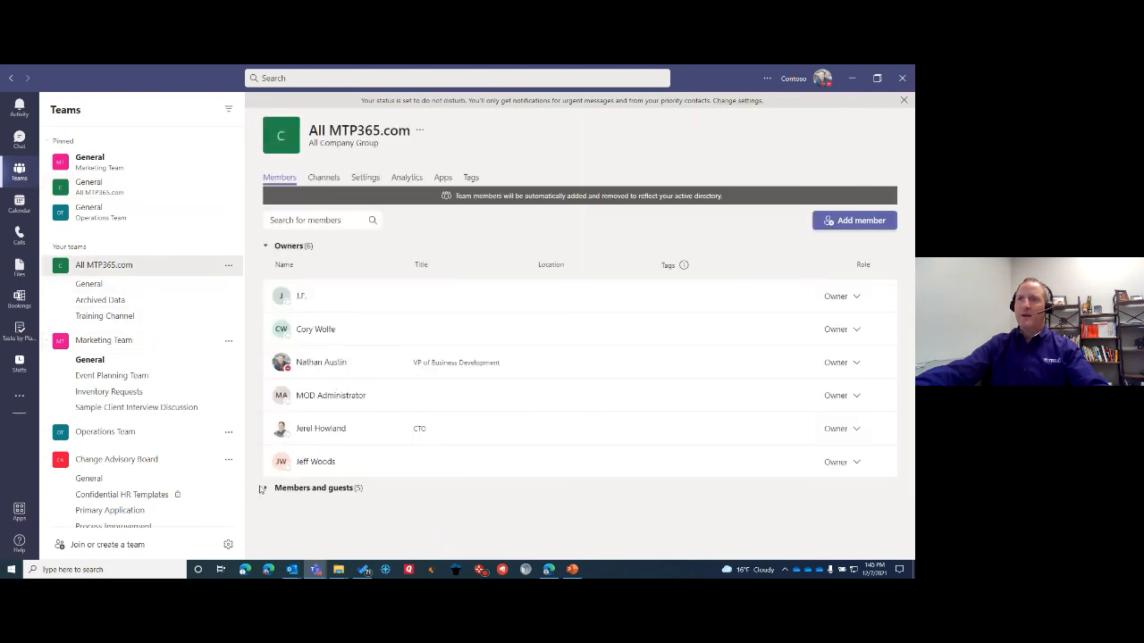
pyautogui.click(265, 491)
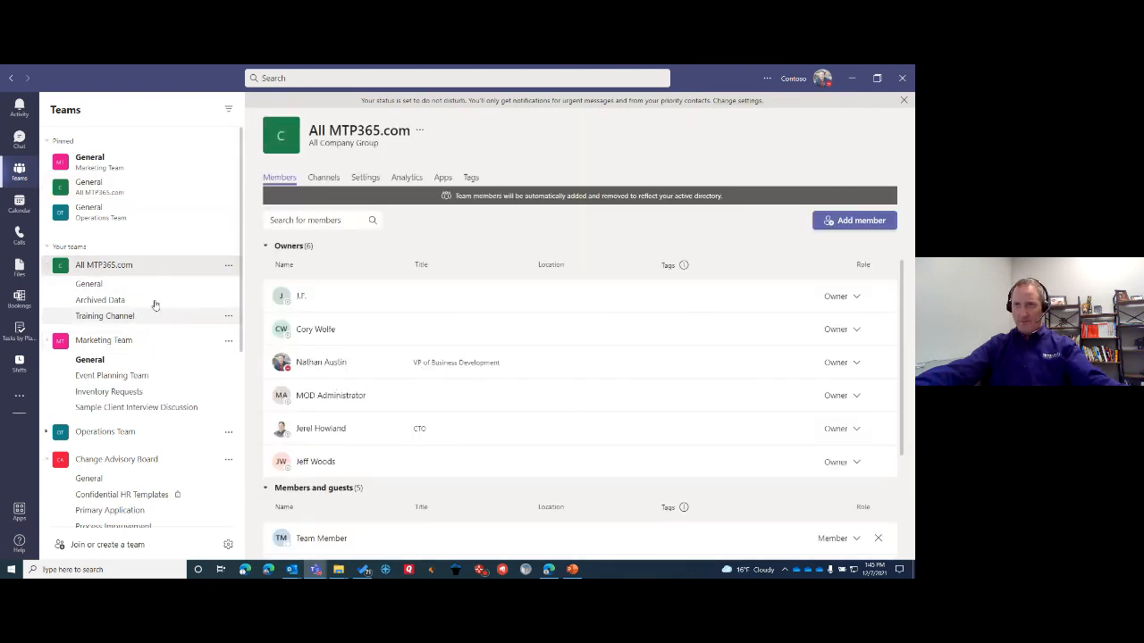
pyautogui.scroll(-3, 408, 401)
pyautogui.scroll(3, 370, 342)
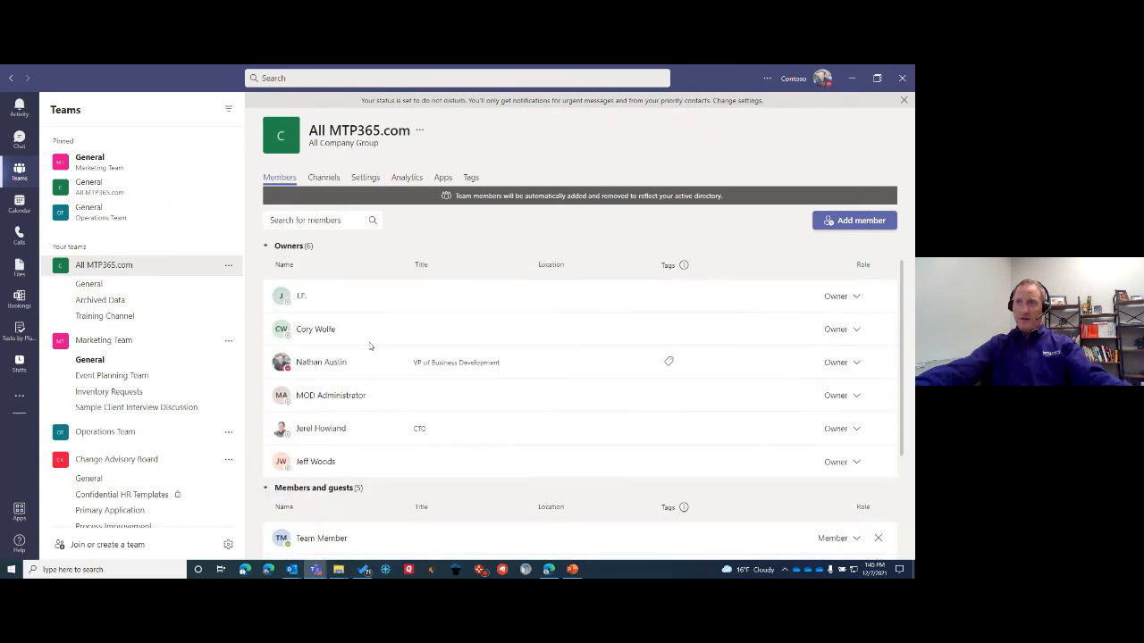
pyautogui.scroll(-3, 378, 451)
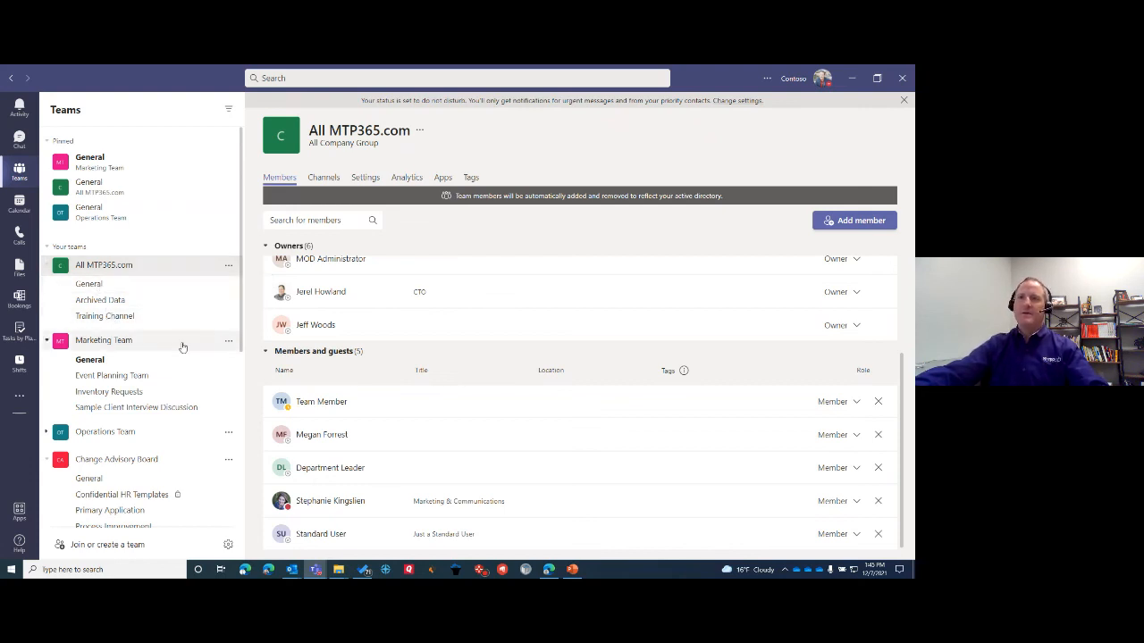
pyautogui.click(110, 286)
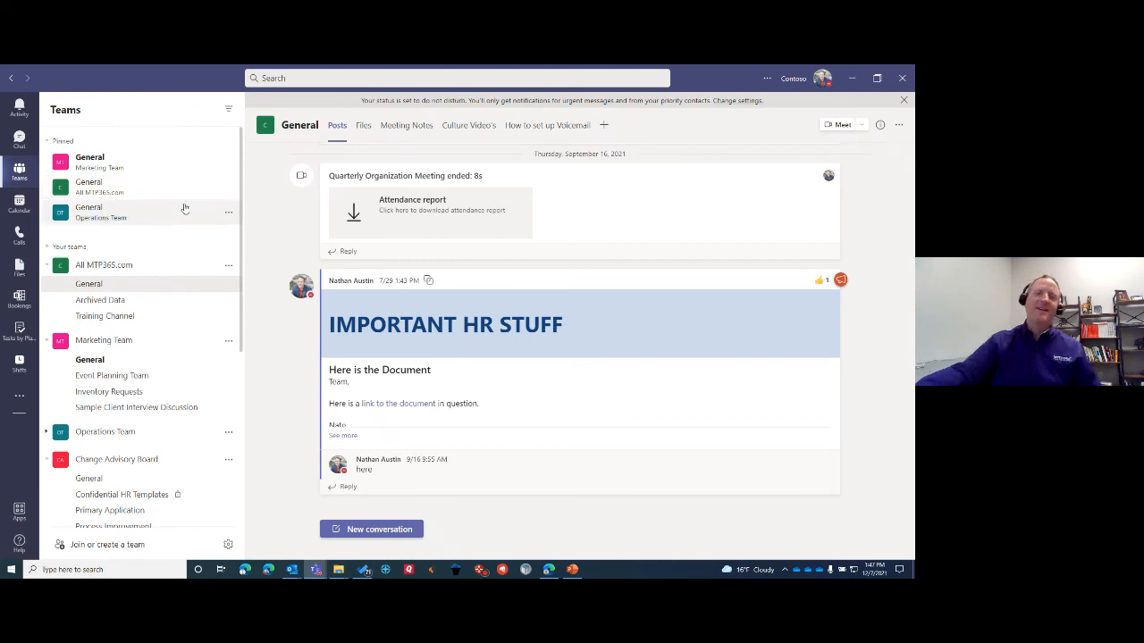
# - Switch to the PowerPoint presentation and start the slide show on the closing "Thank you for Attending!" slide
pyautogui.click(574, 570)
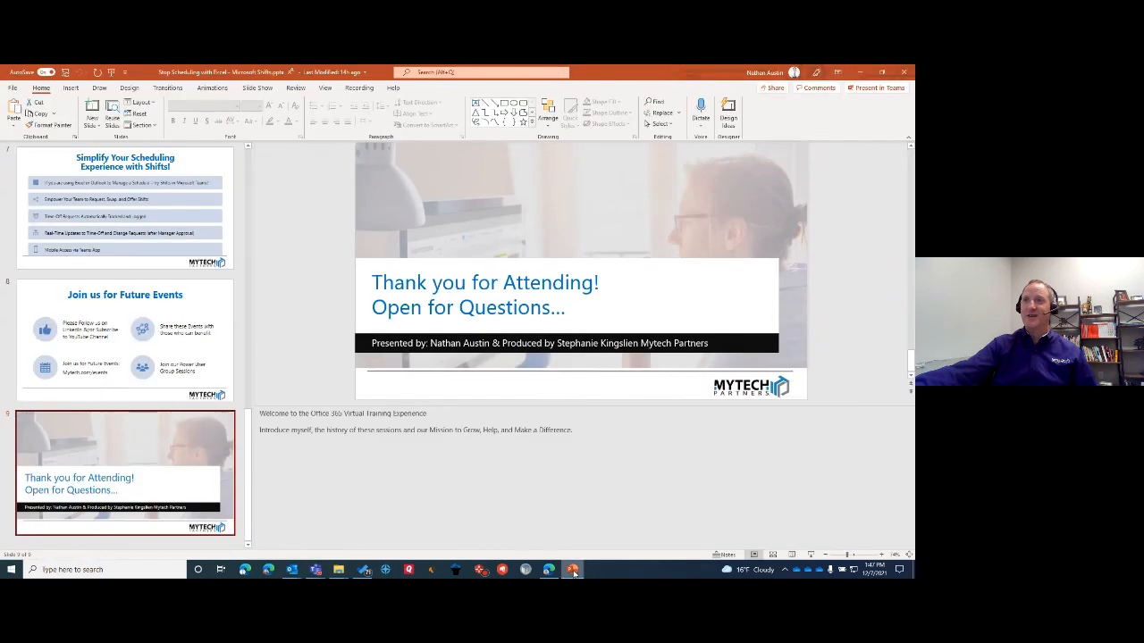
pyautogui.click(806, 555)
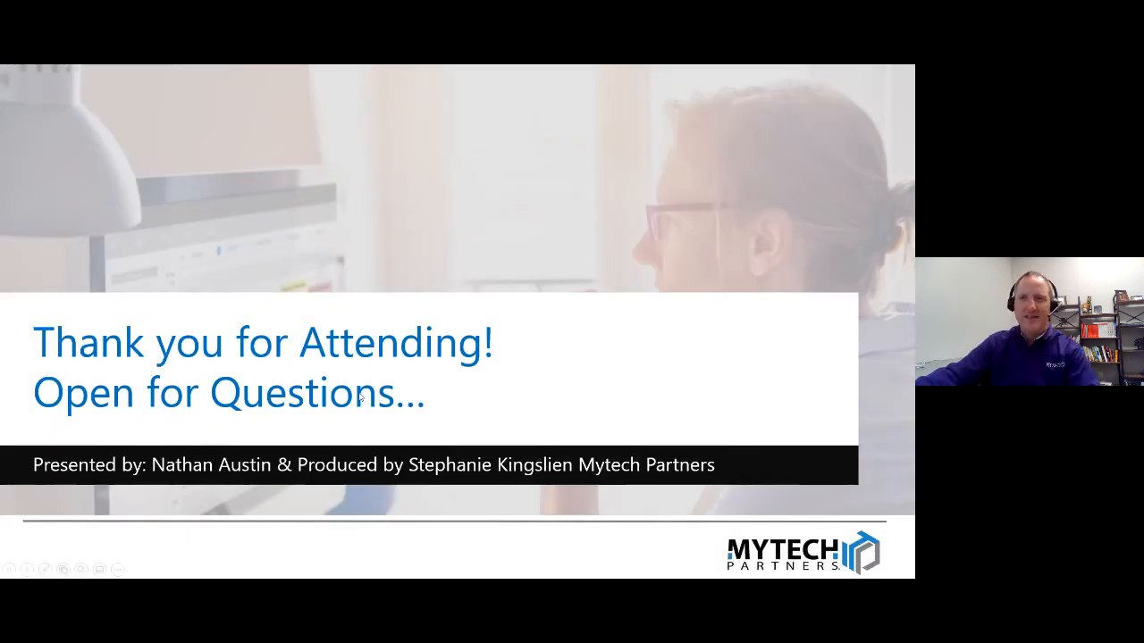